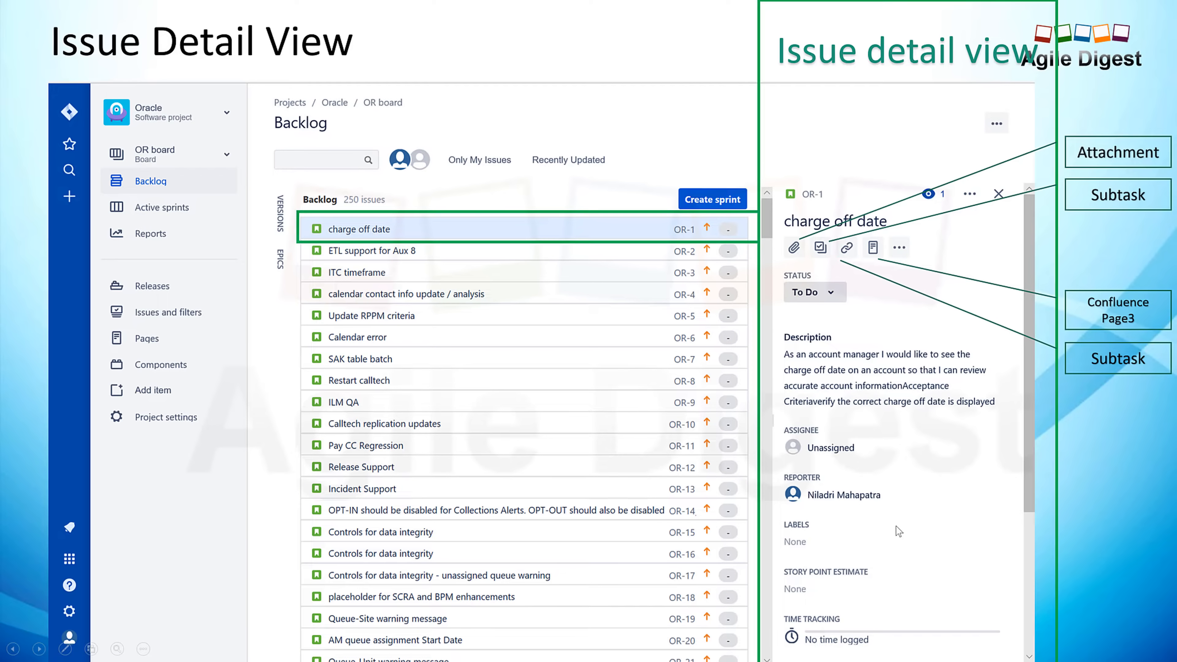
- Switch to Jira in the browser and open the "FG5 CCD - Handle pricing data correctlydev and QA" issue from the Team Legends backlog
key("alt+Tab")
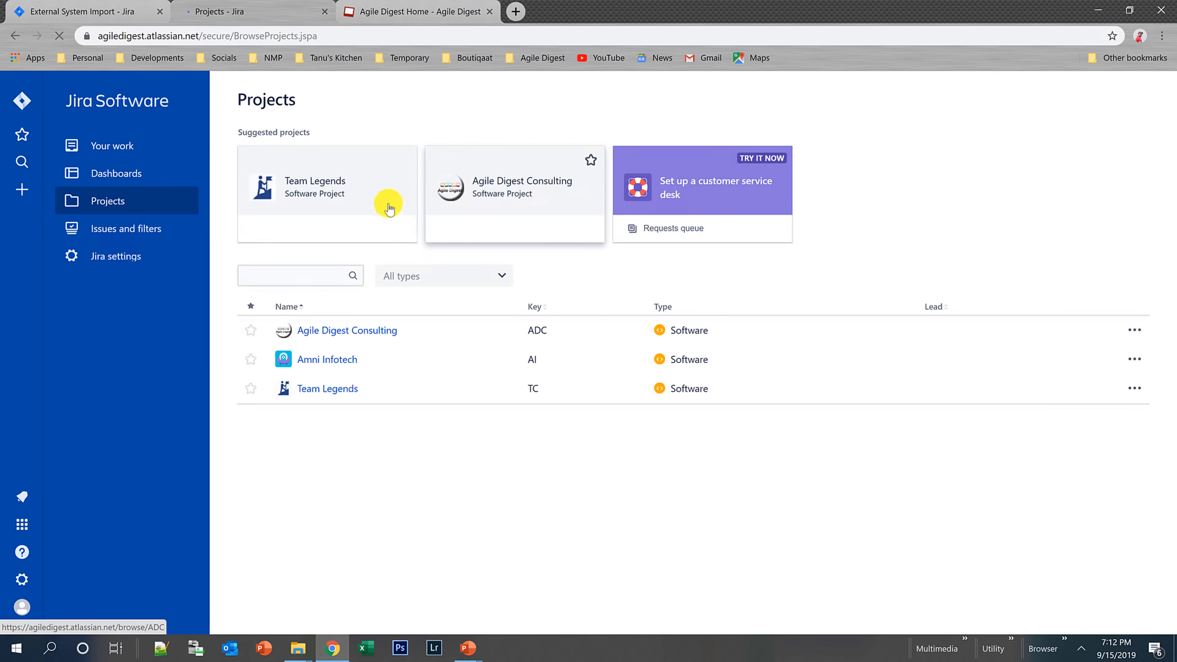
left_click(312, 394)
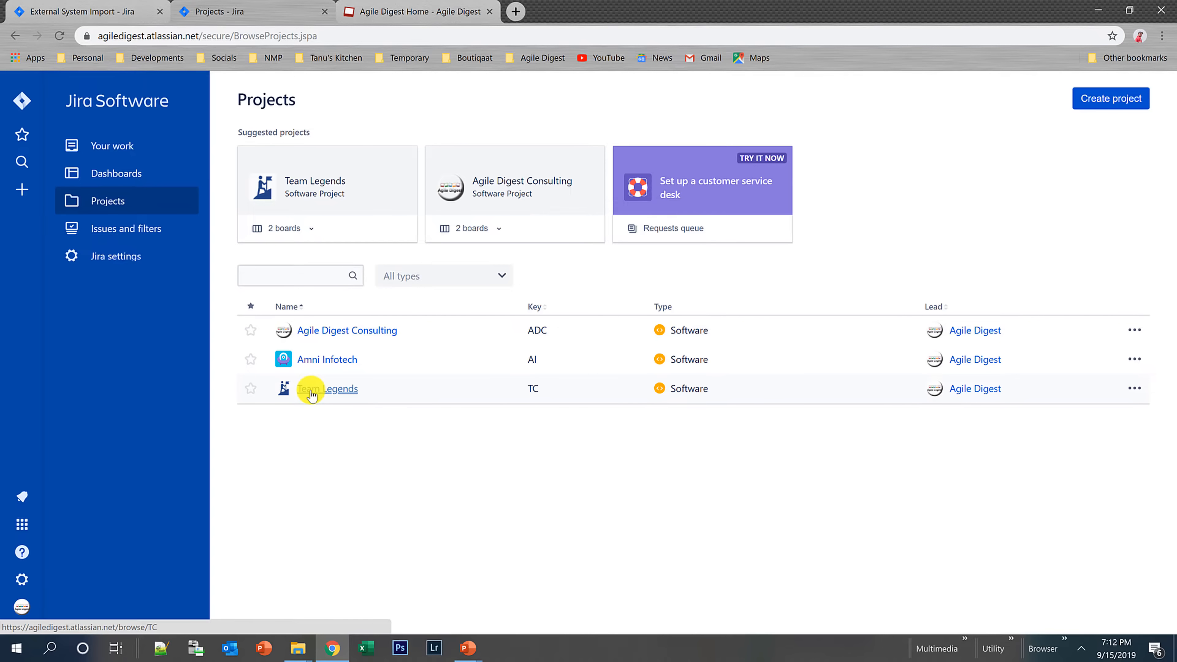
left_click(311, 390)
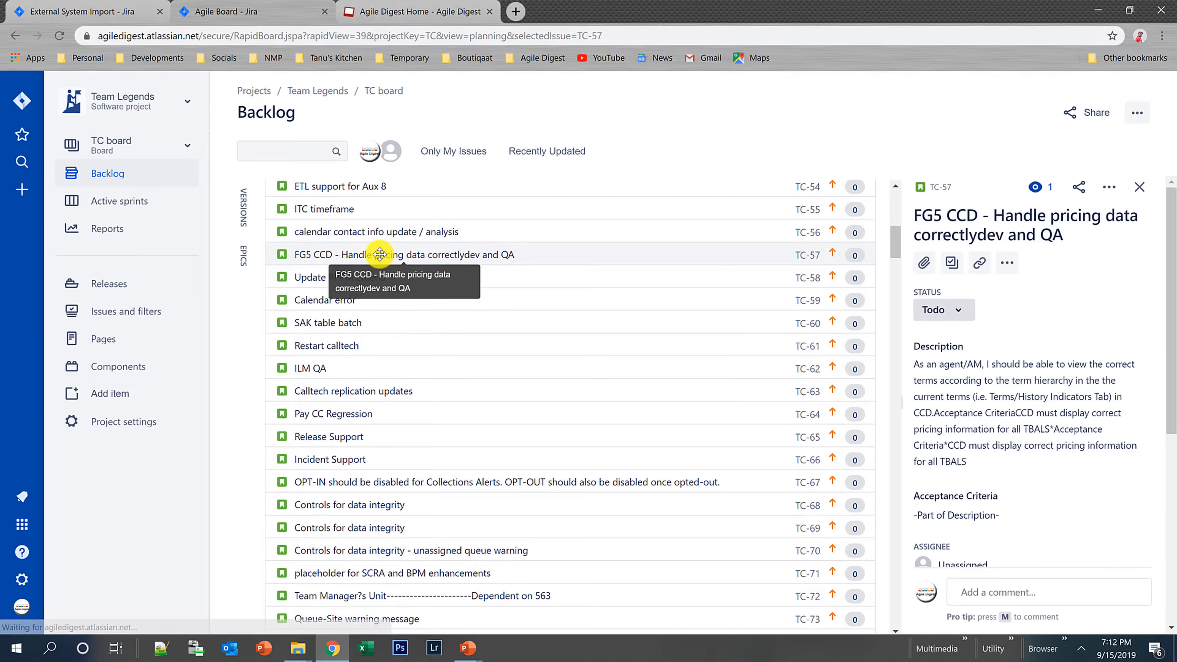
left_click(587, 257)
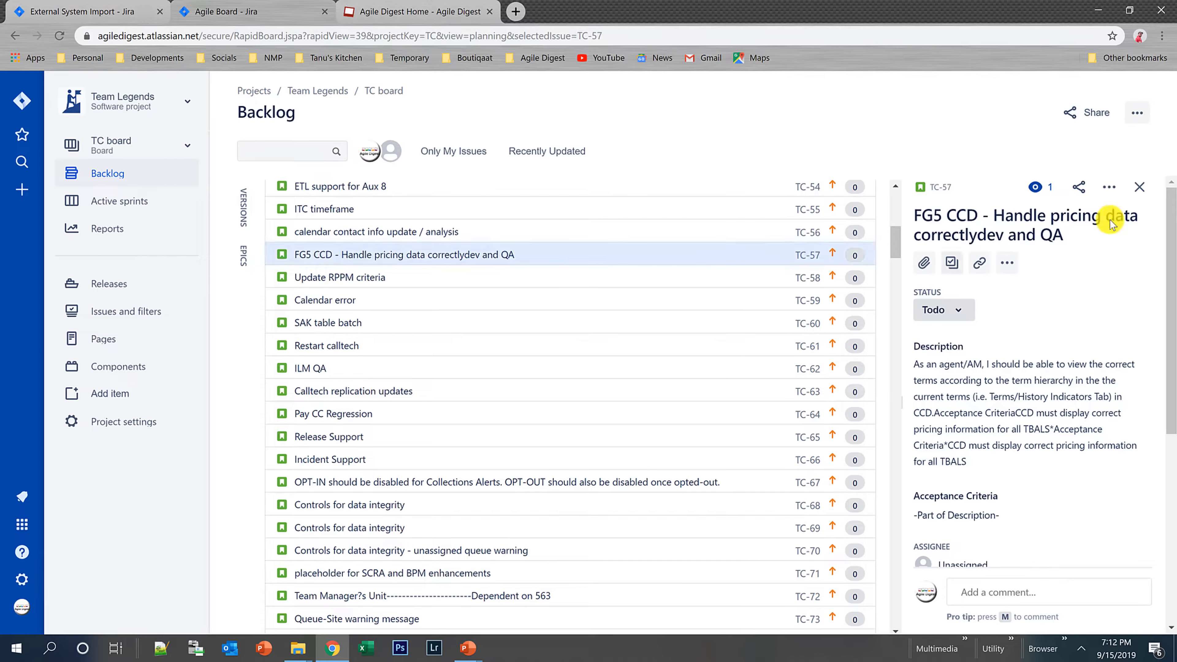
- View the file attachment options for issue TC-57 and bring up its new subtask form
left_click(923, 262)
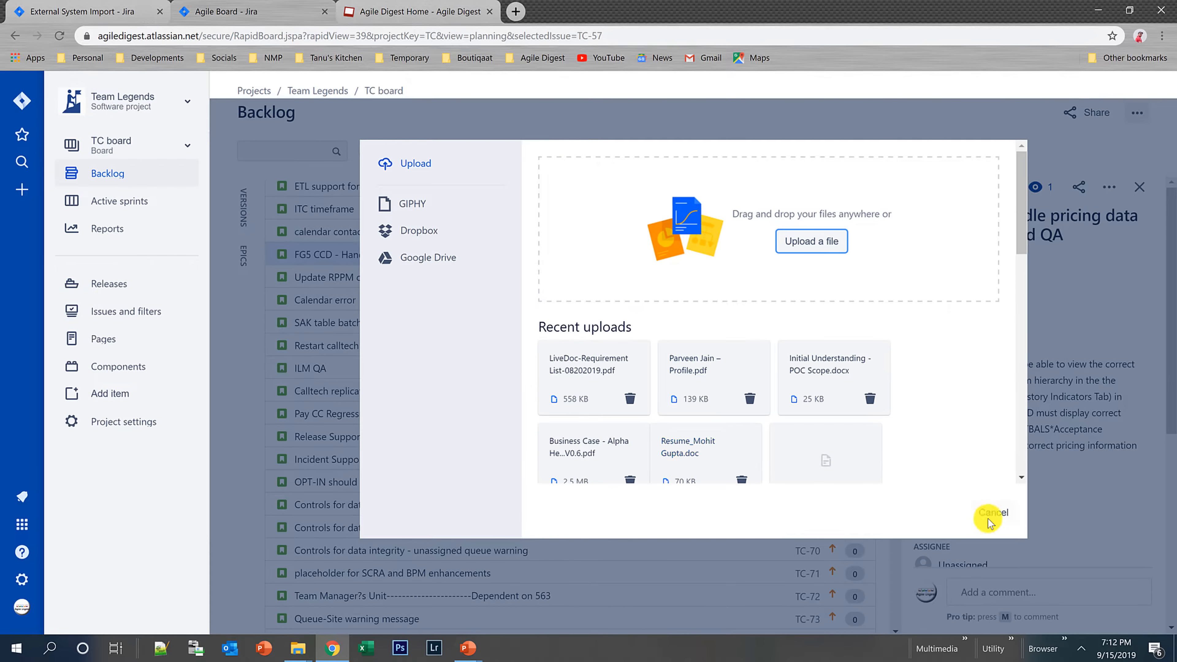
left_click(994, 511)
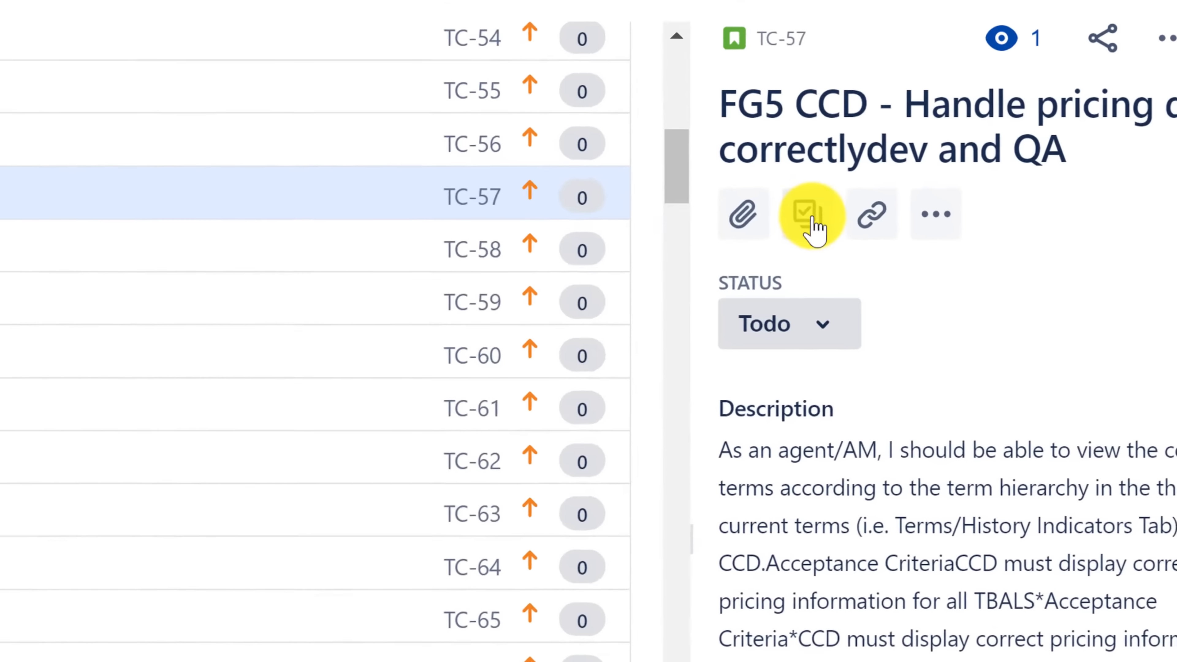
left_click(952, 263)
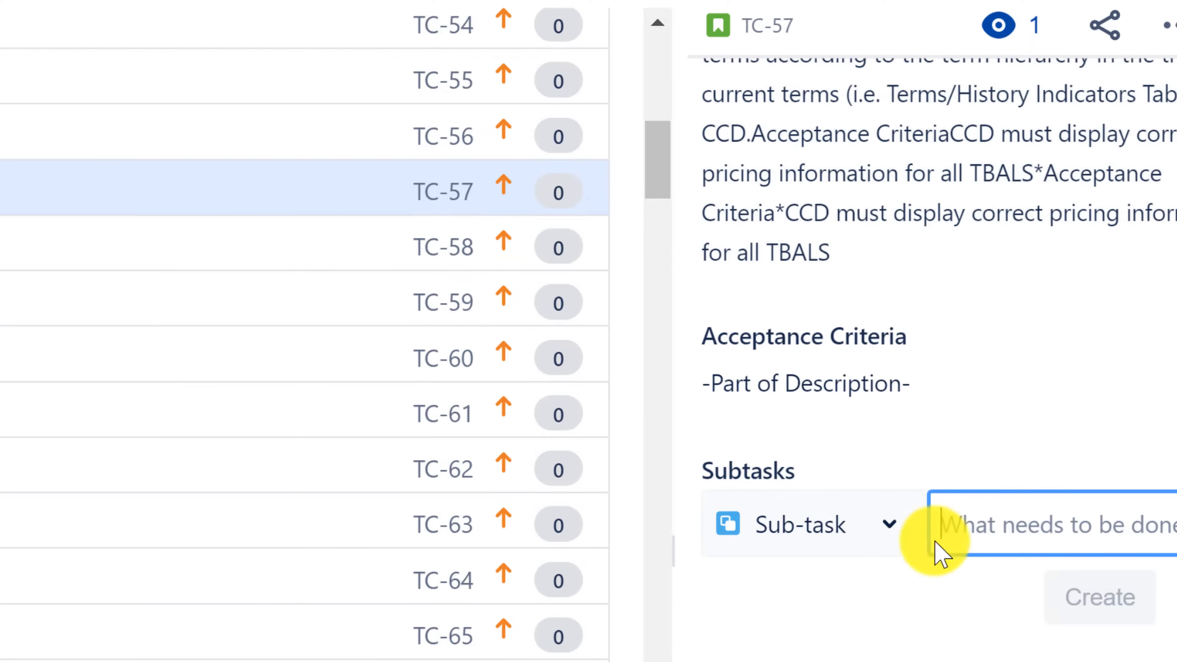
scroll(880, 526, "up", 5)
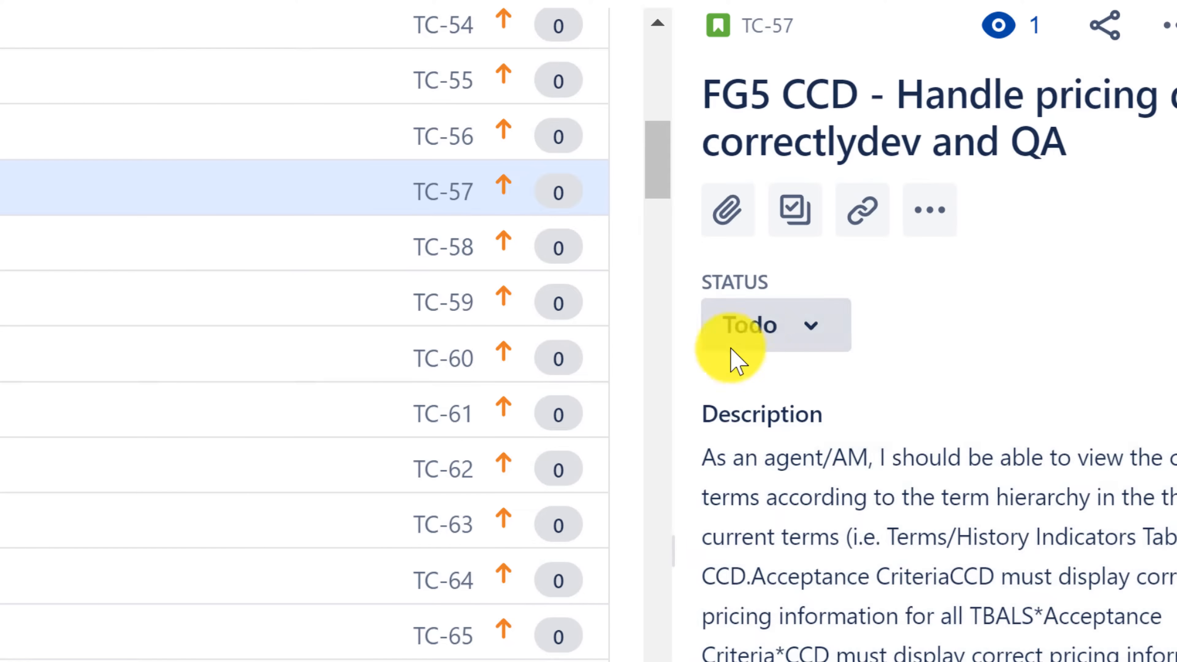
- Check the available status transitions of issue TC-57 and review its fields from the description through labels, story points and priority
left_click(818, 333)
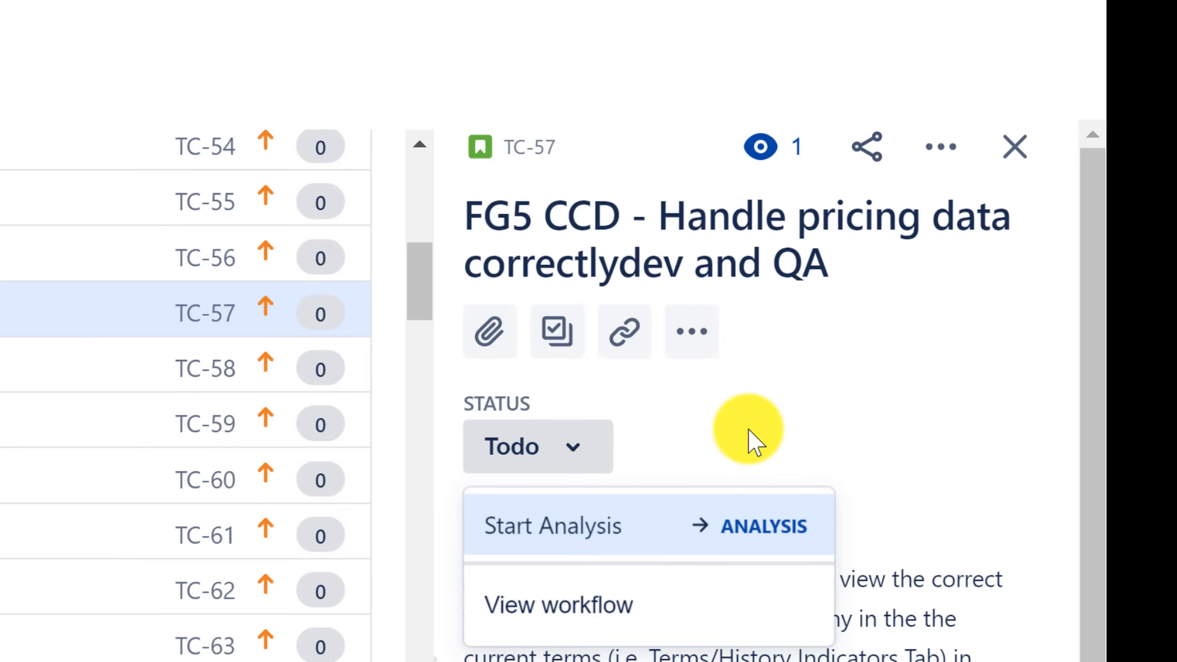
left_click(753, 442)
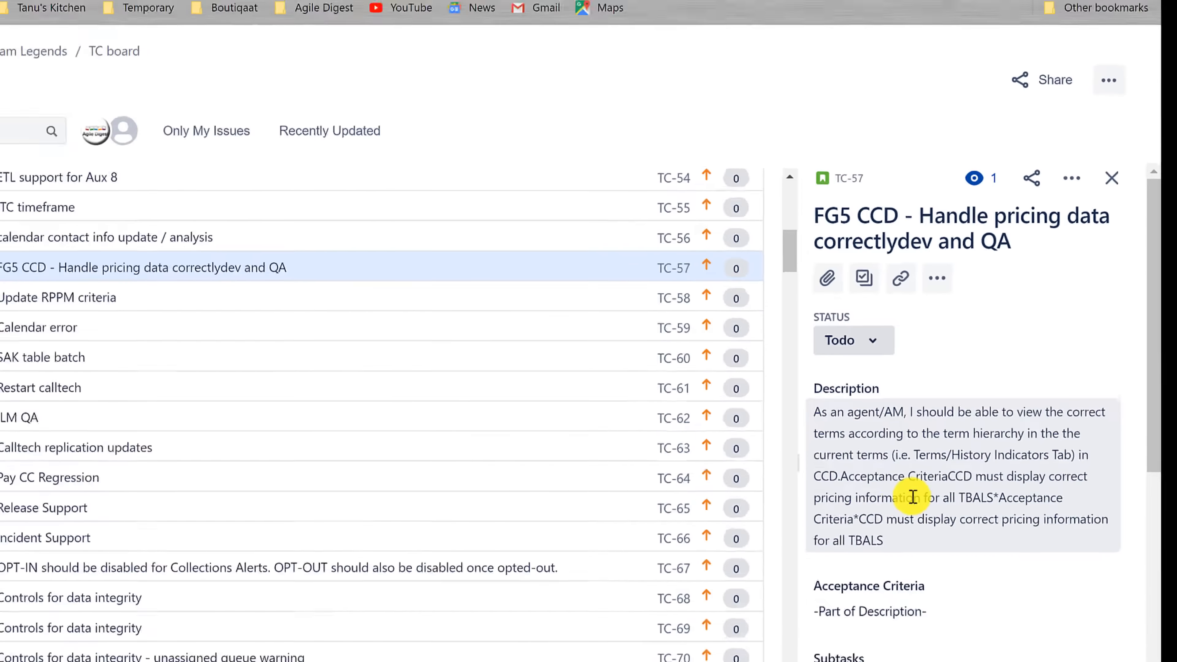
scroll(913, 497, "down", 3)
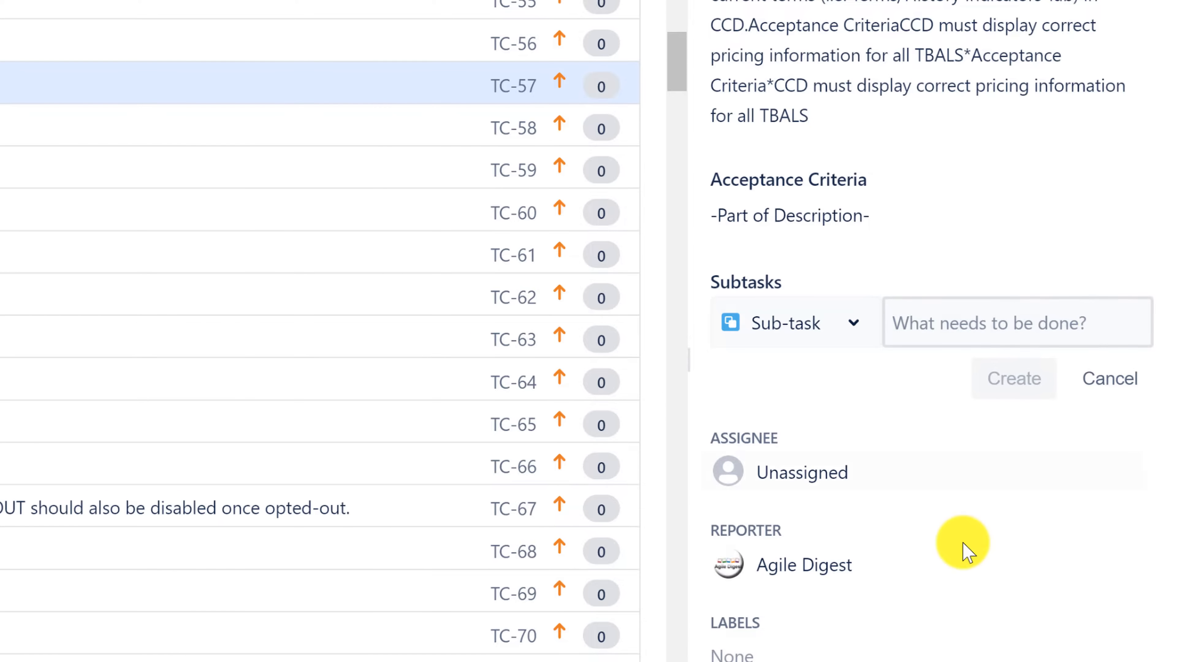
scroll(966, 550, "down", 2)
scroll(967, 552, "down", 1)
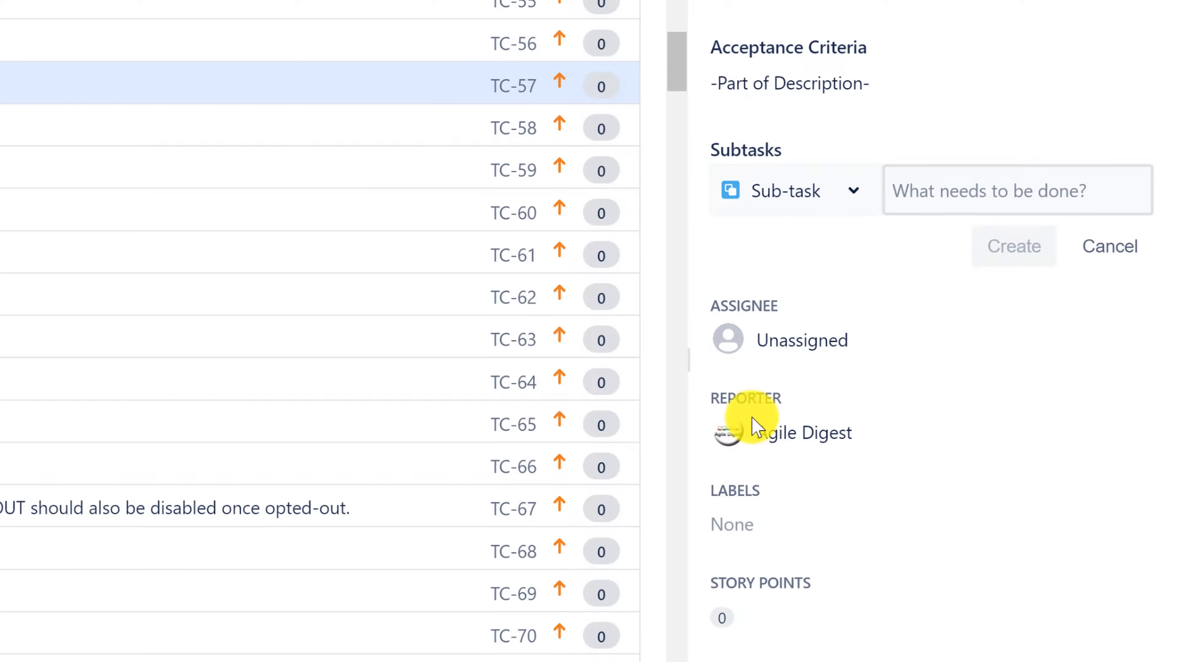
scroll(823, 525, "down", 2)
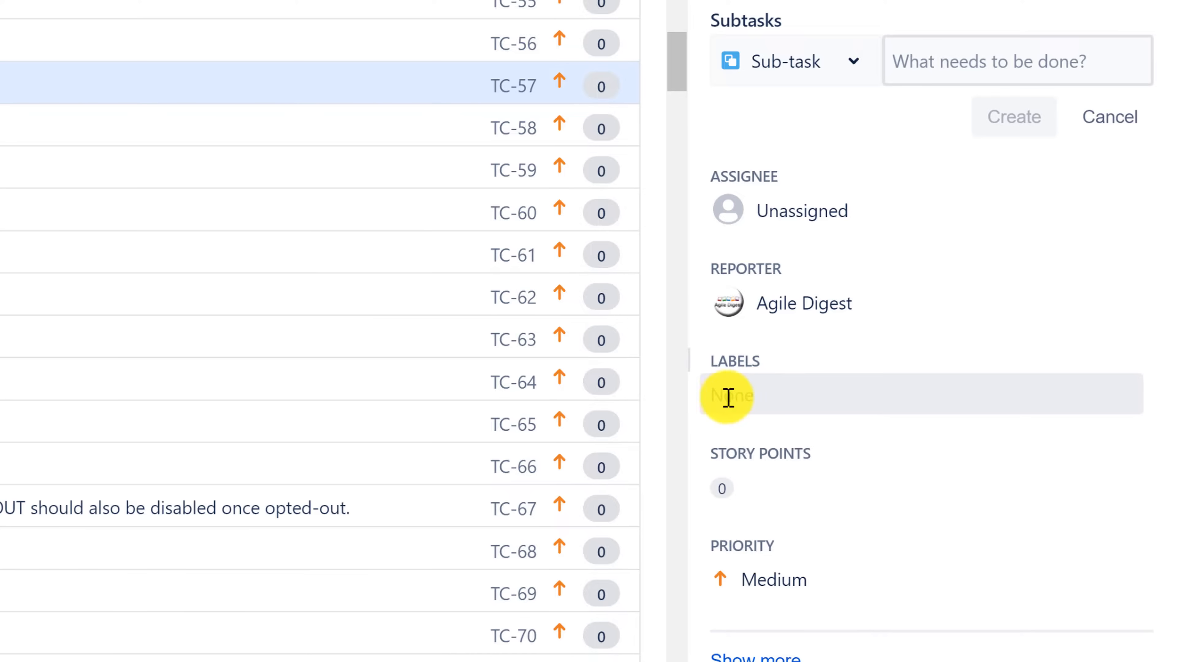
left_click(775, 403)
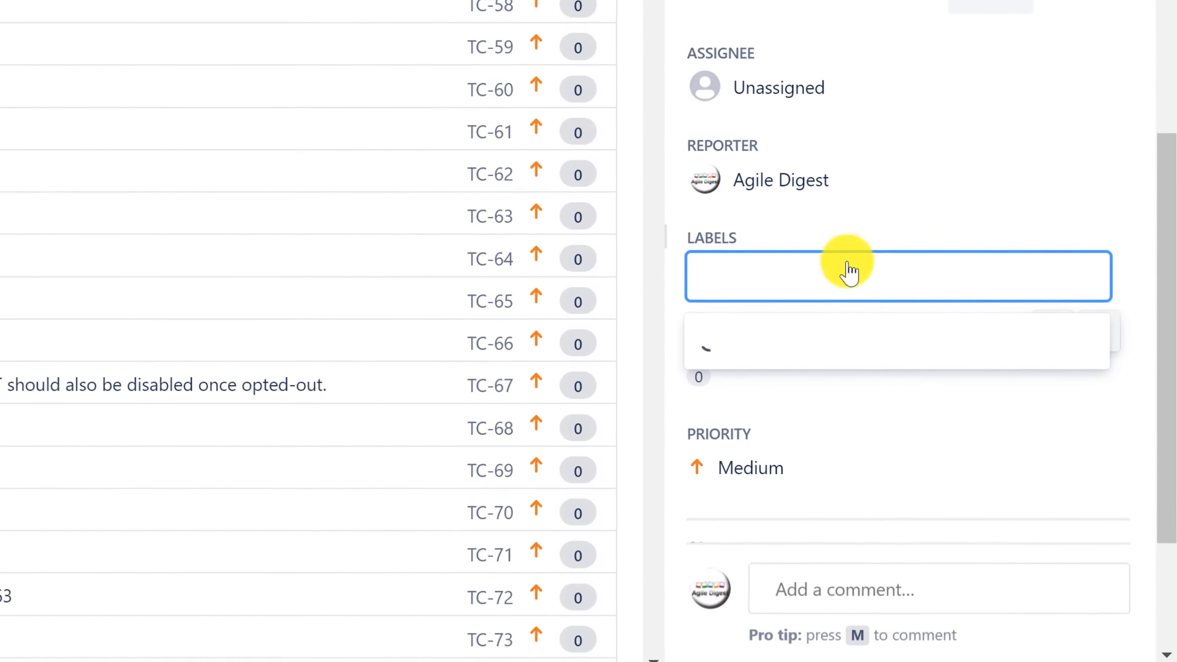
left_click(943, 222)
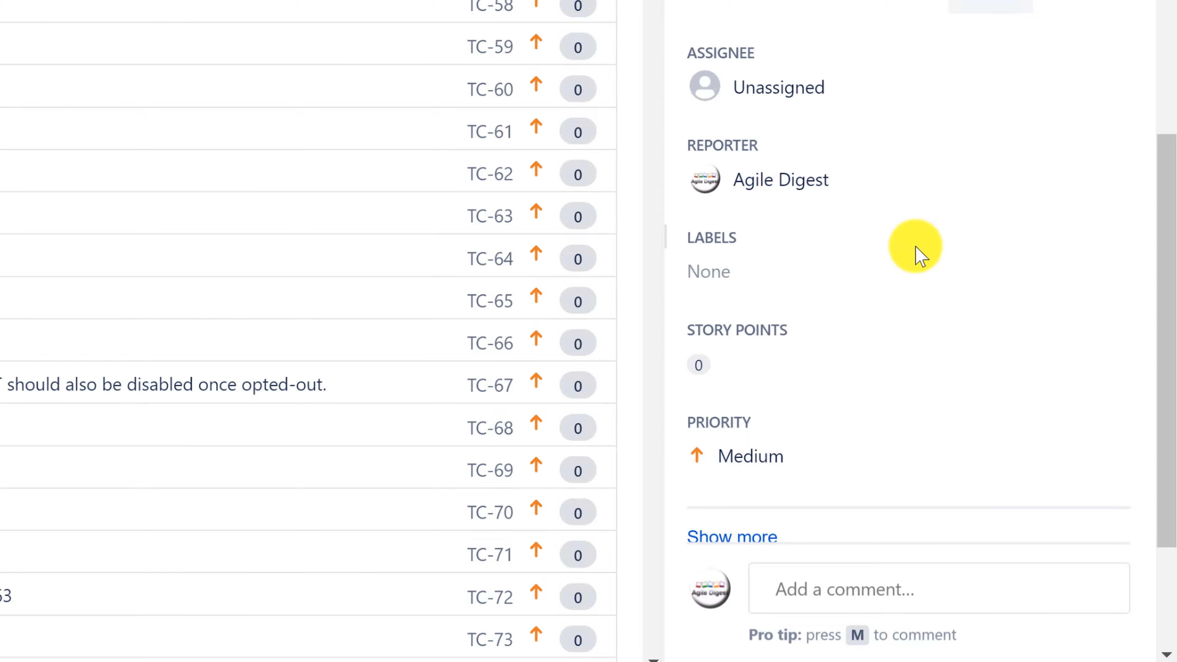
scroll(914, 250, "down", 3)
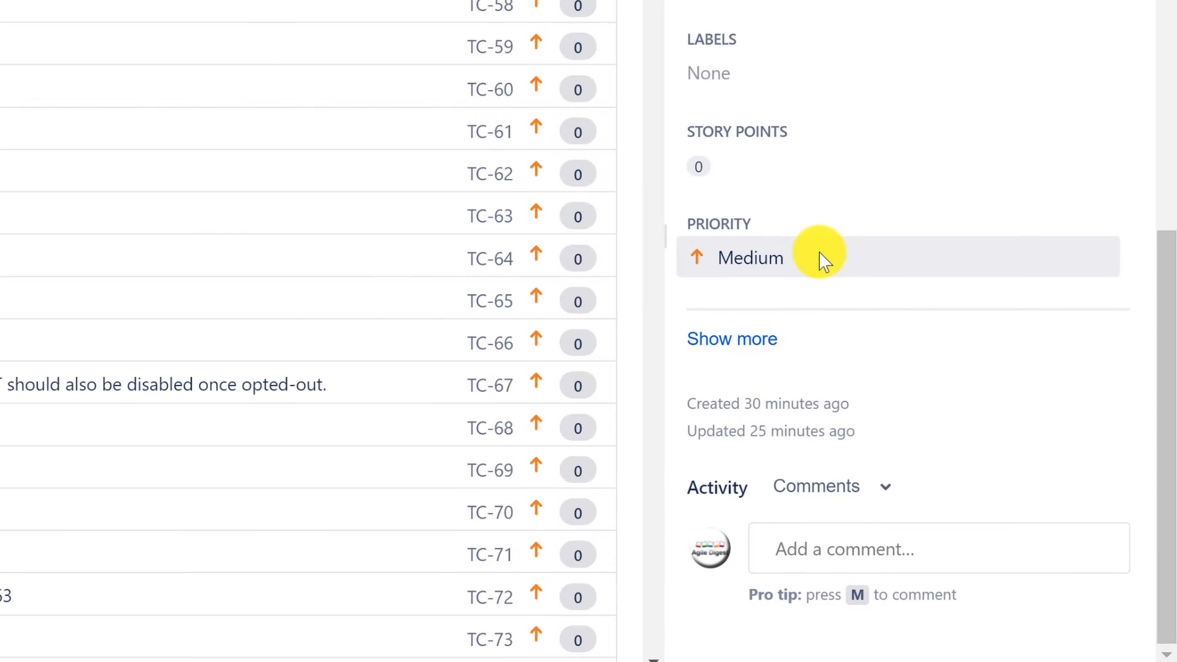
- Expand the hidden fields of TC-57 and review its time tracking, epic link, components, sprint and fix versions
left_click(724, 341)
scroll(982, 396, "down", 5)
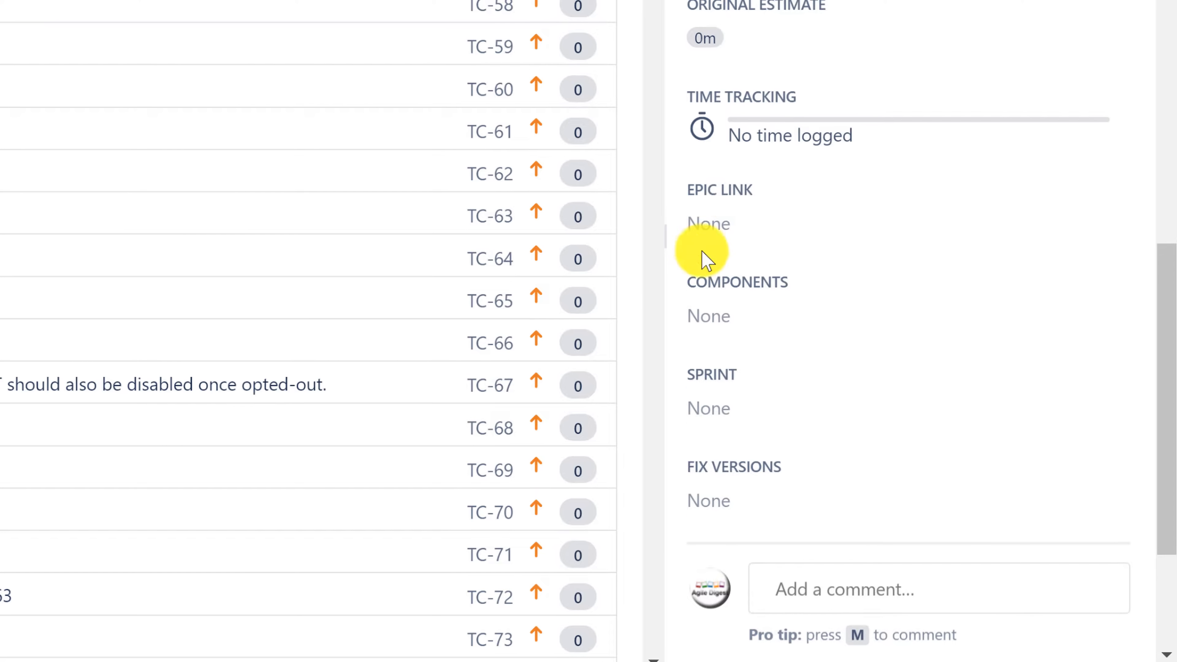
scroll(814, 469, "down", 3)
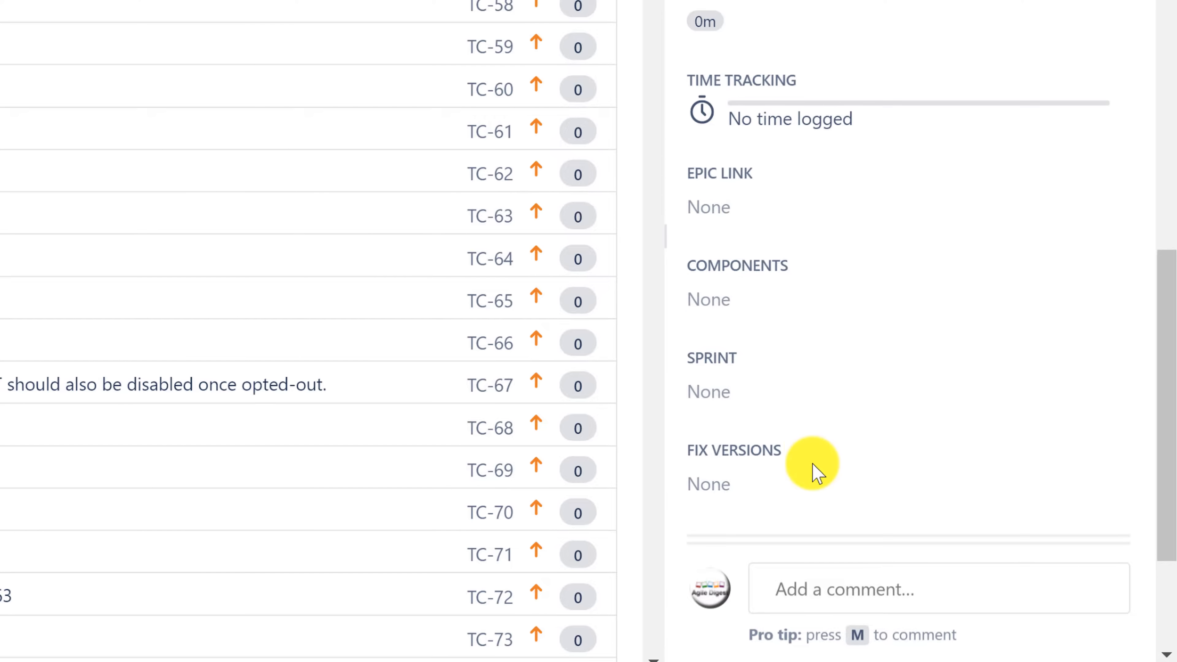
scroll(766, 396, "down", 2)
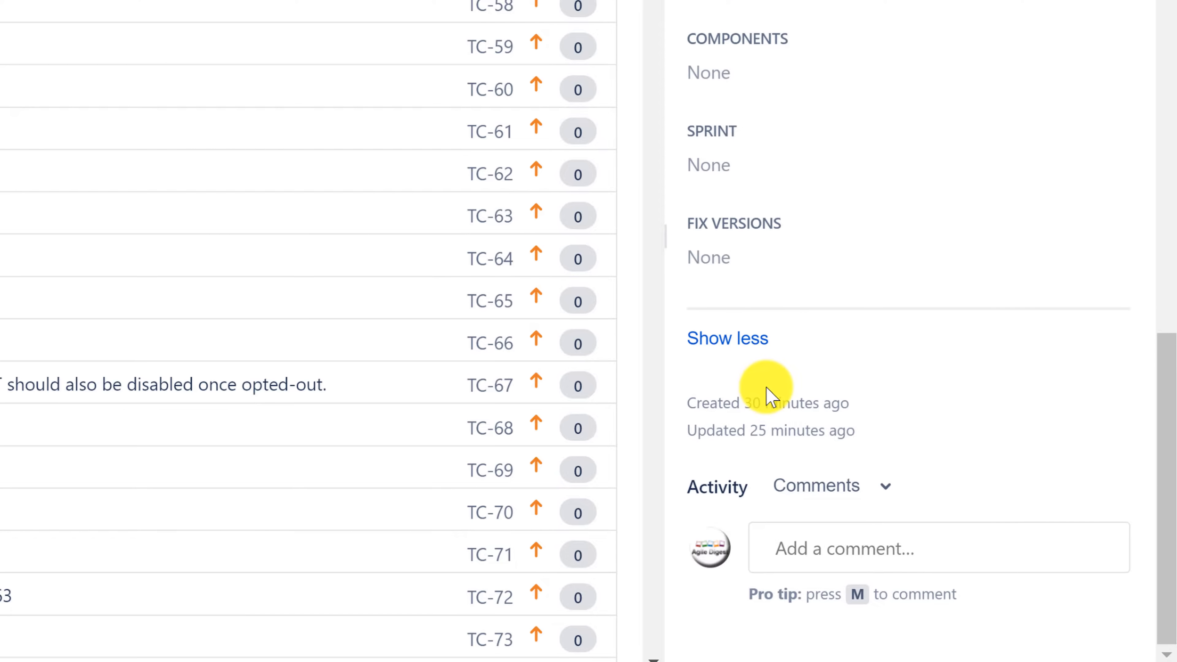
scroll(767, 396, "up", 4)
scroll(767, 396, "up", 15)
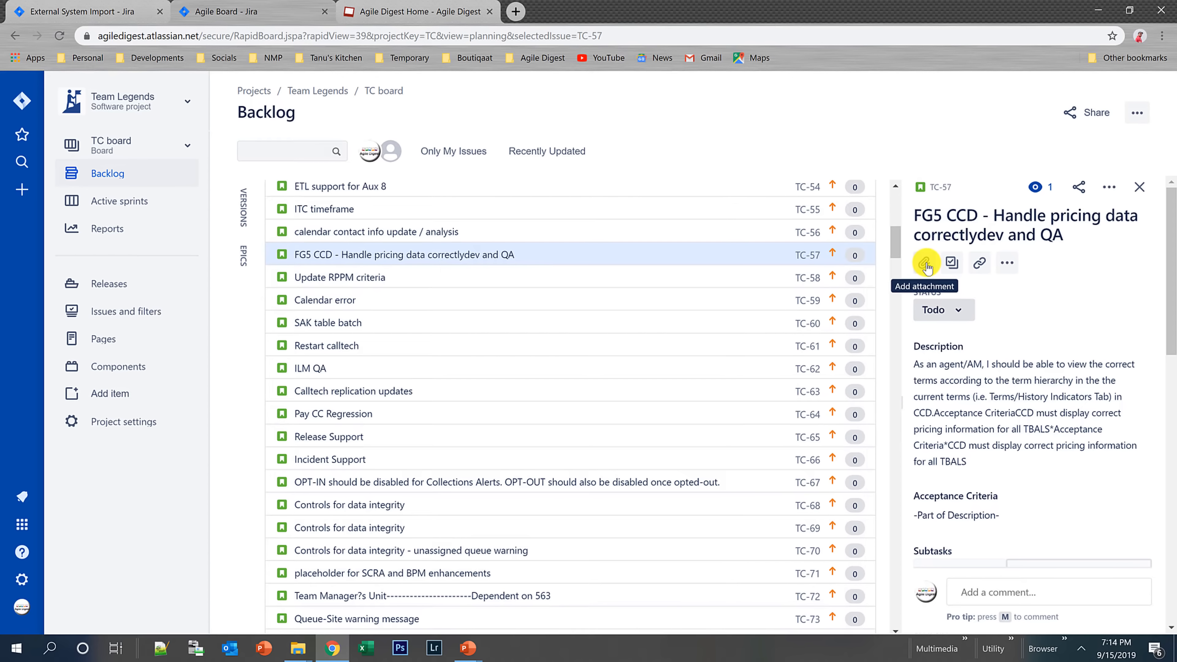
- Open the issue linking form on TC-57 and view the open issues available for an "is blocked by" link
left_click(981, 264)
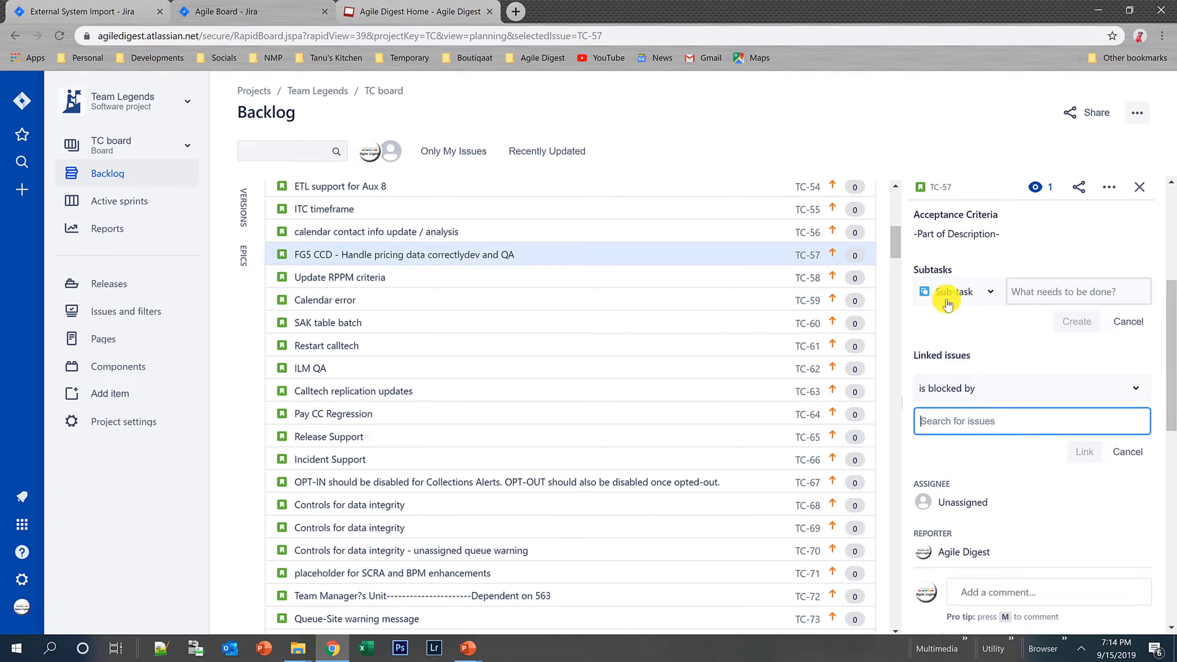
left_click(1023, 364)
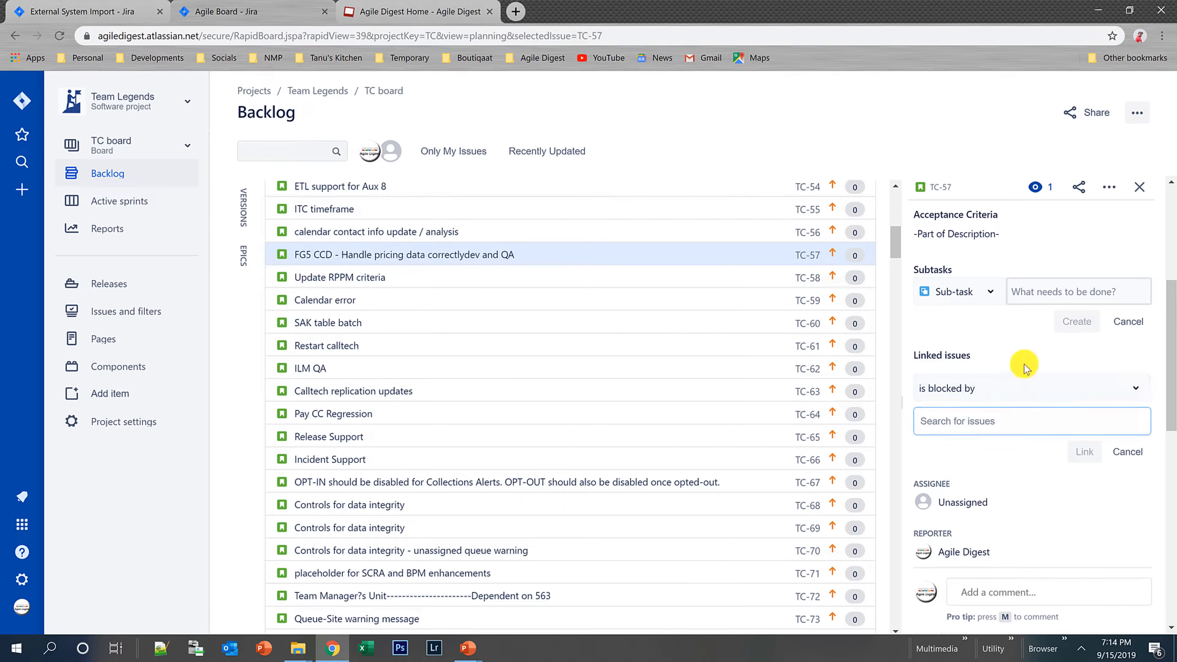
left_click(964, 427)
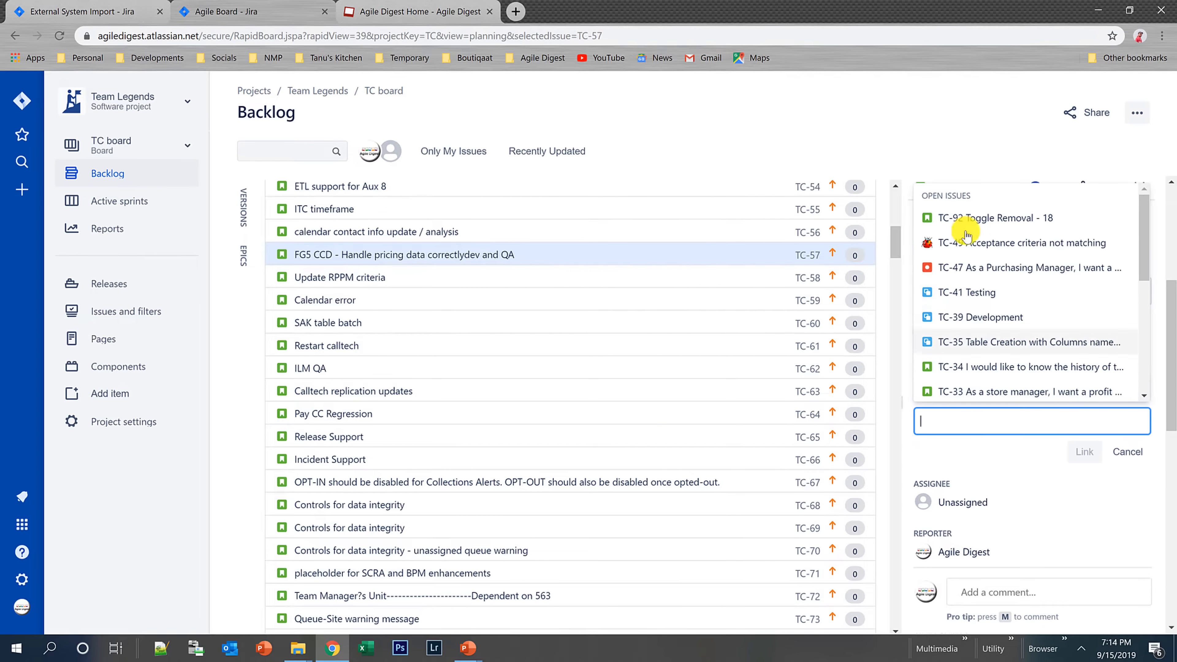
left_click(928, 153)
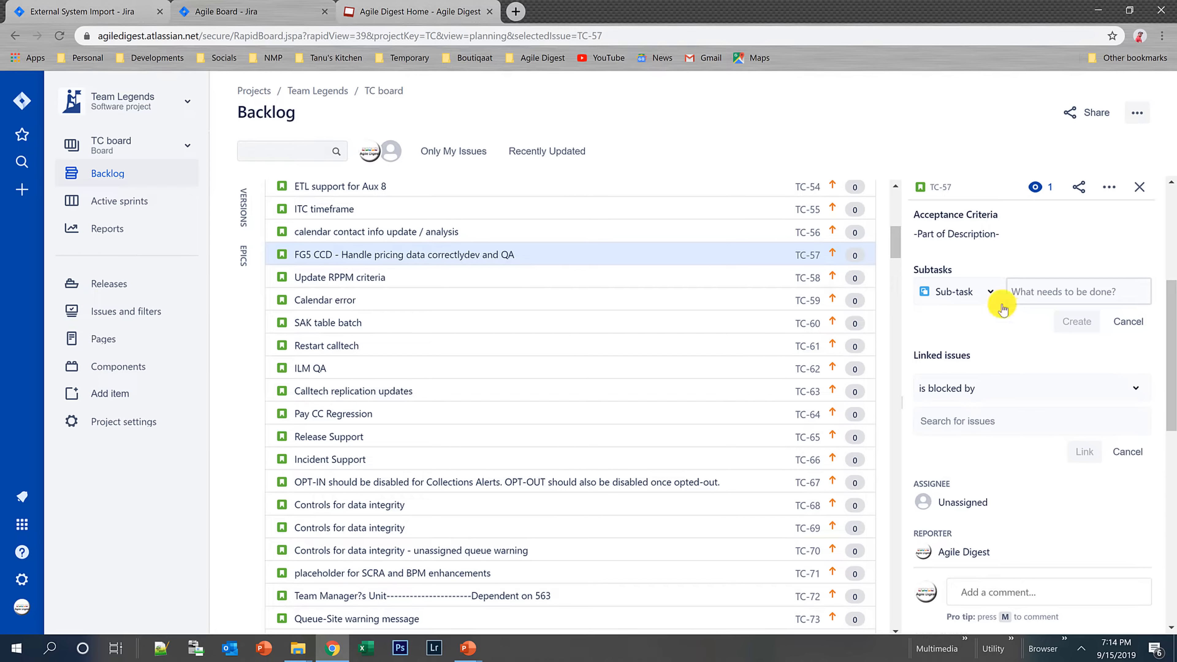
scroll(996, 305, "up", 6)
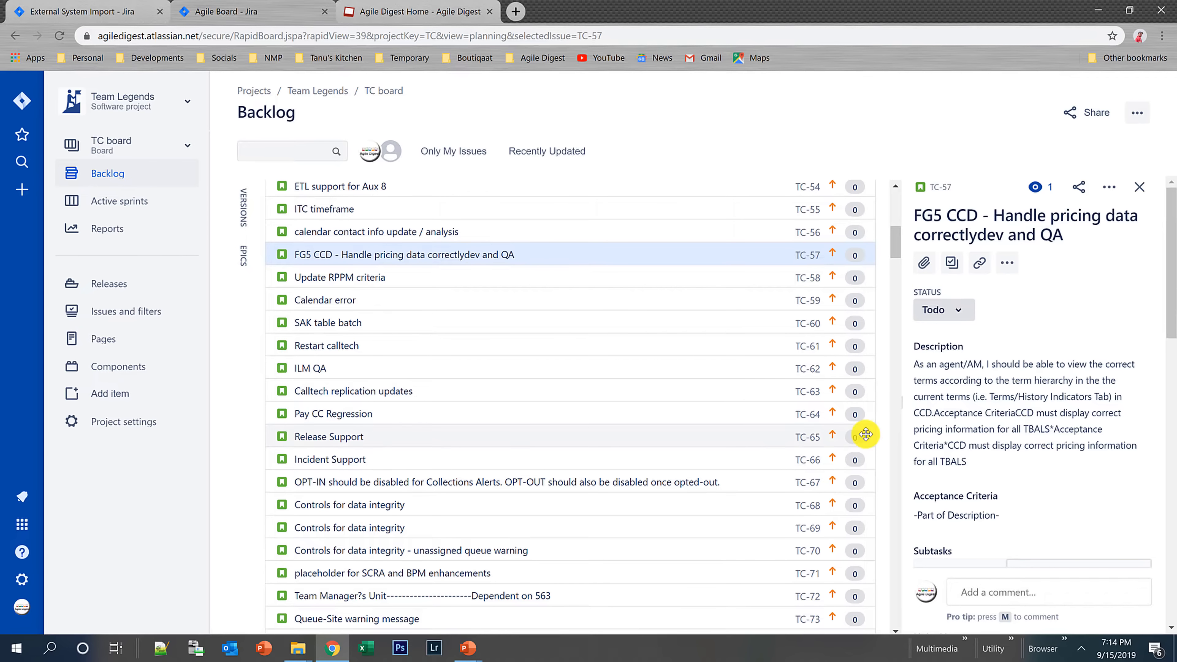
- Turn off the New Jira issue view under Jira labs in the personal settings
left_click(21, 608)
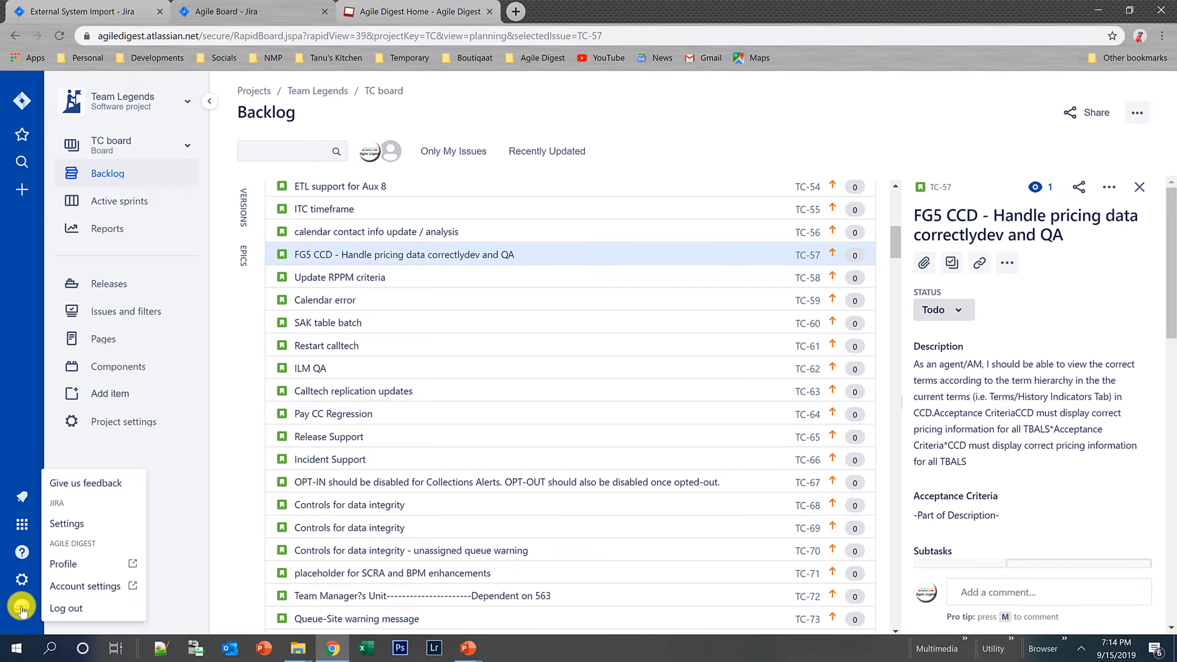
left_click(79, 527)
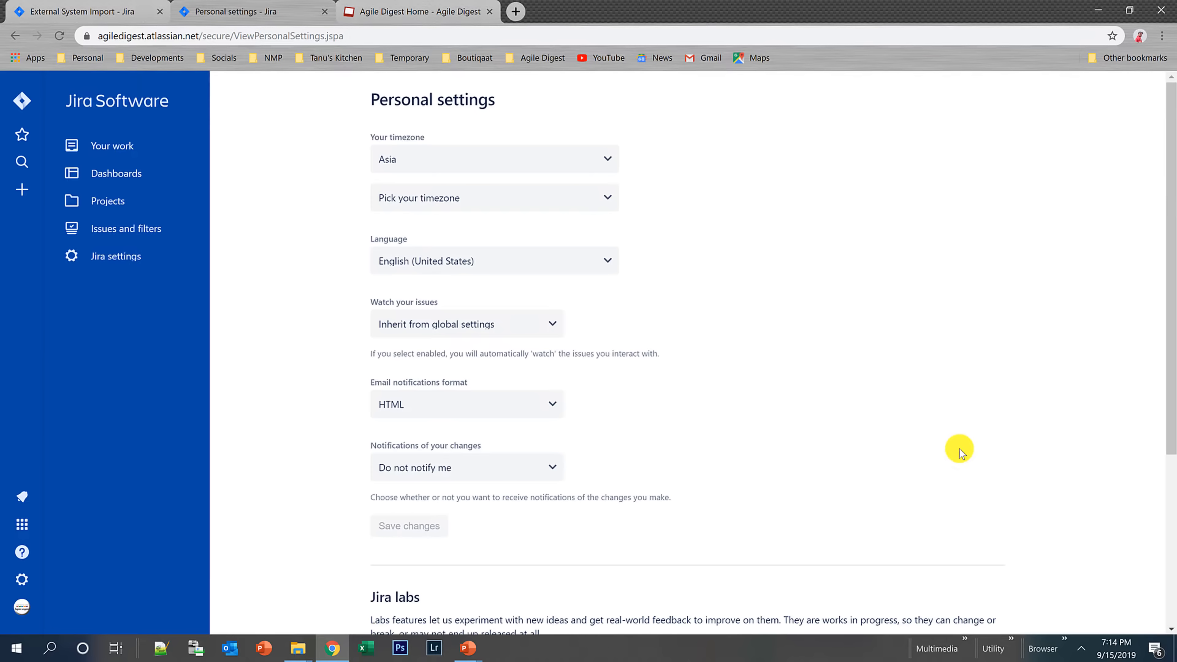
scroll(959, 452, "down", 5)
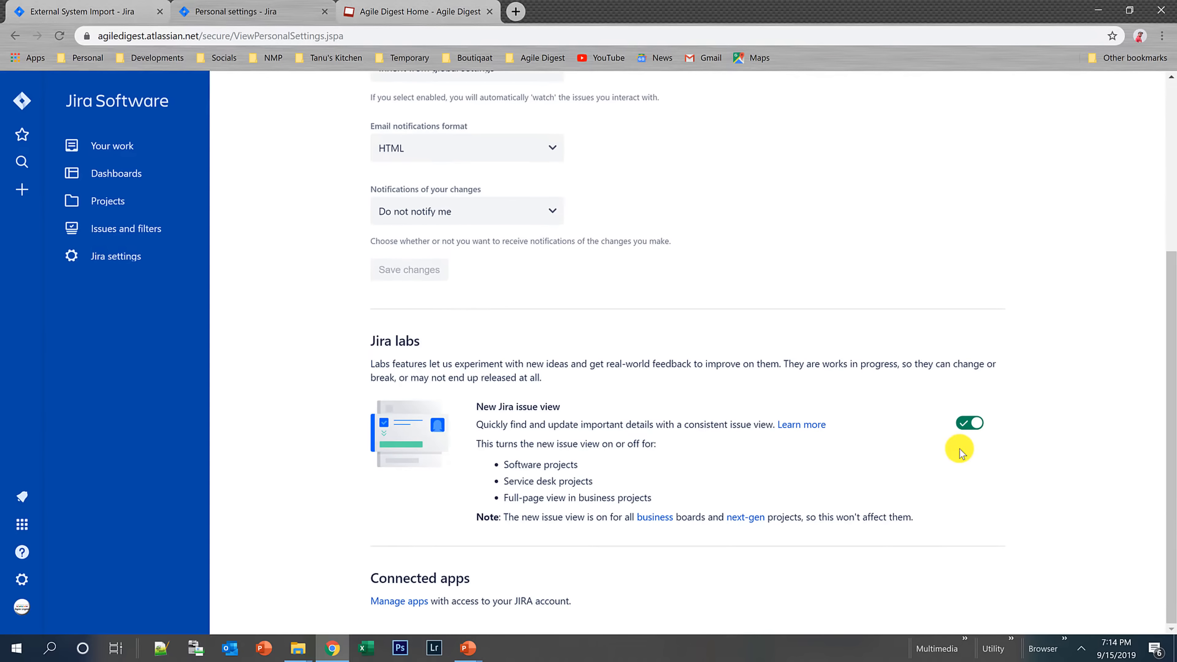
left_click(965, 426)
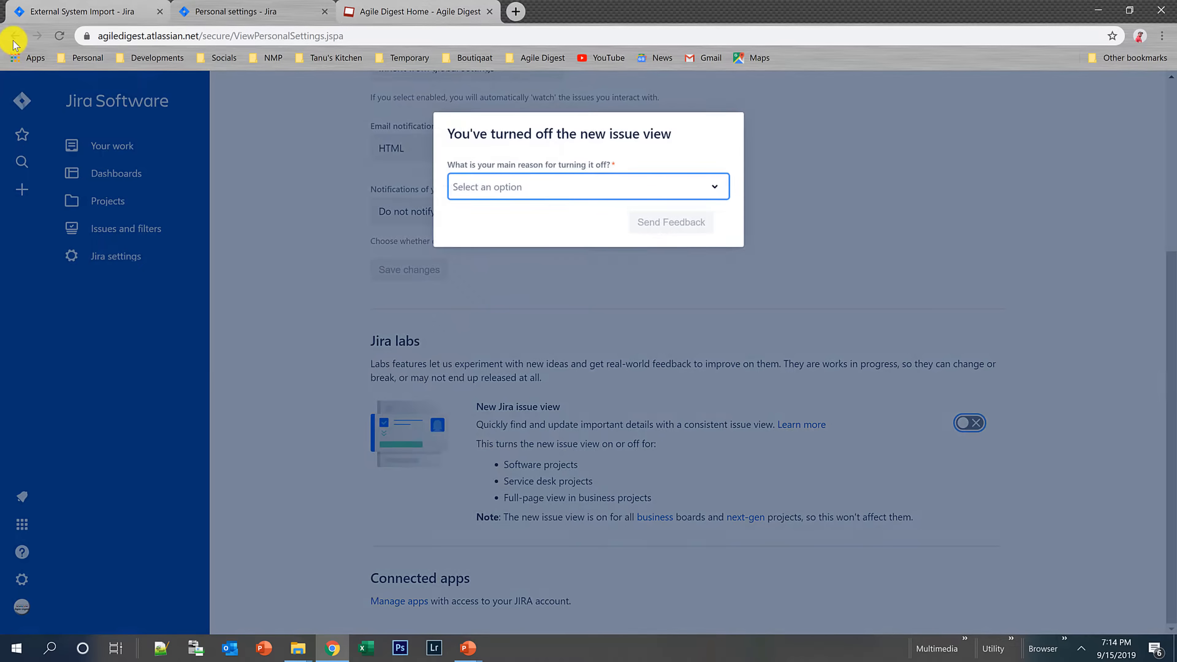
- Submit feedback with "Another reason" as the main reason for turning off the new issue view, and dismiss the submission notice
left_click(512, 187)
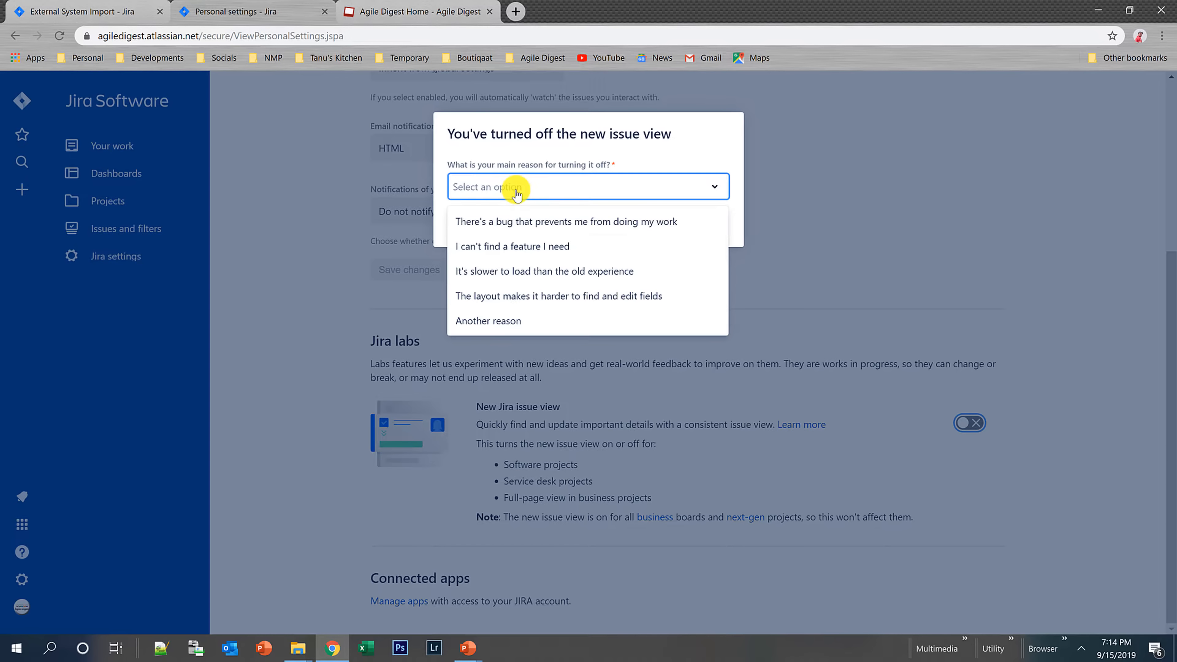
left_click(488, 321)
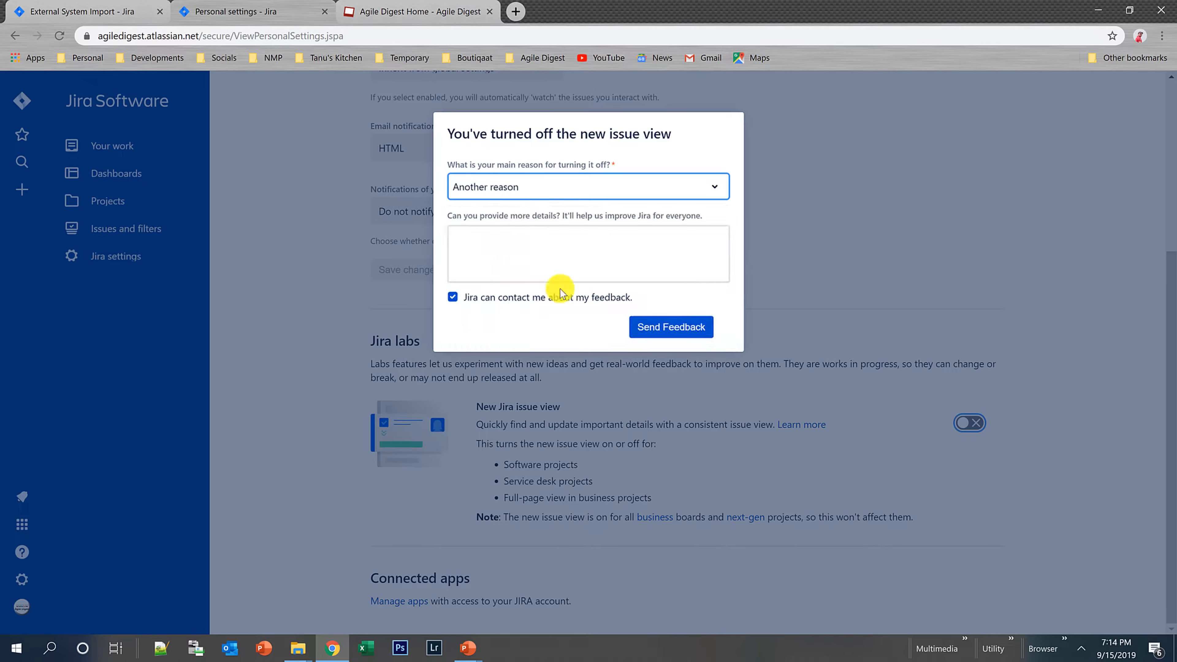
left_click(662, 328)
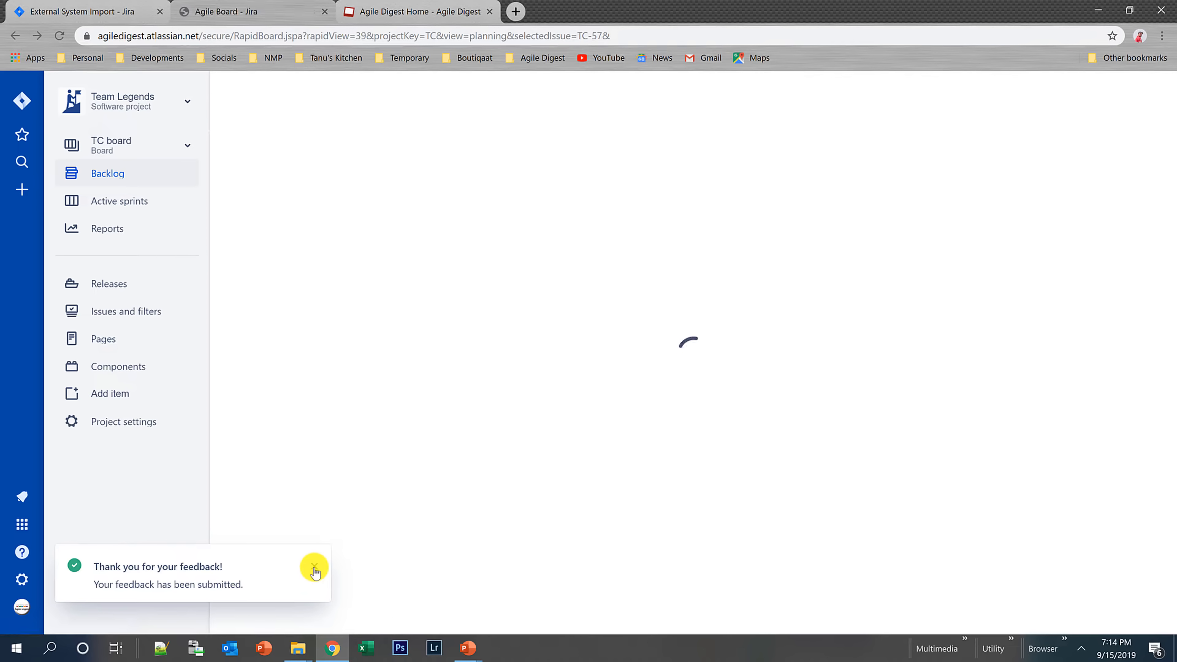
left_click(314, 567)
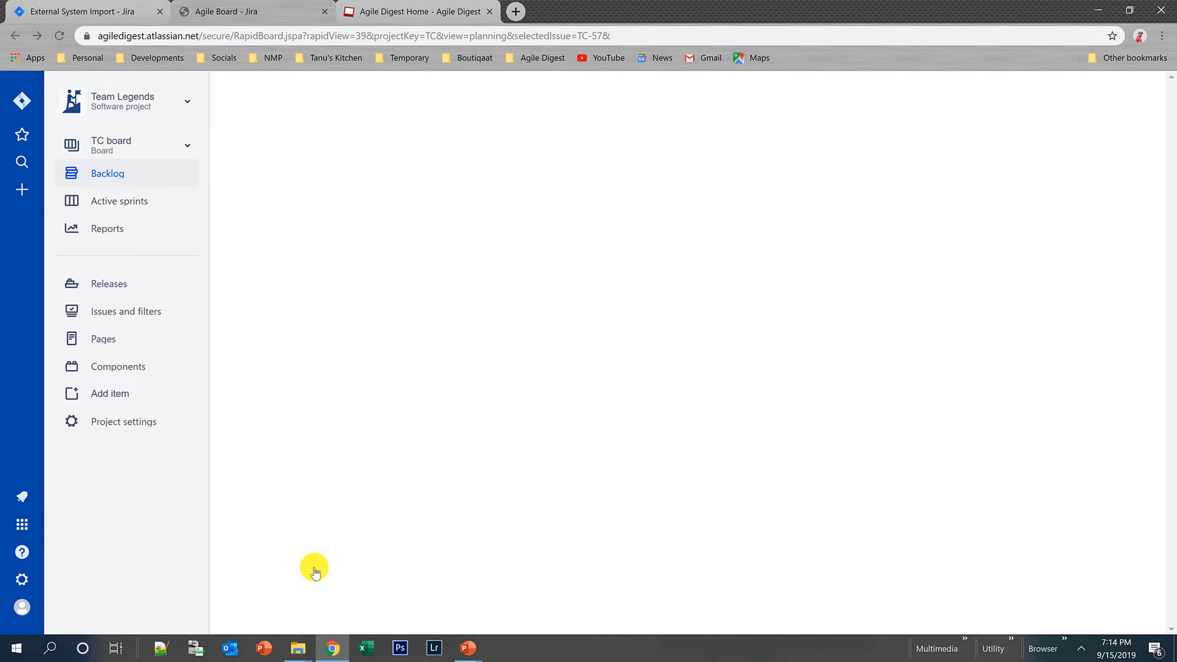
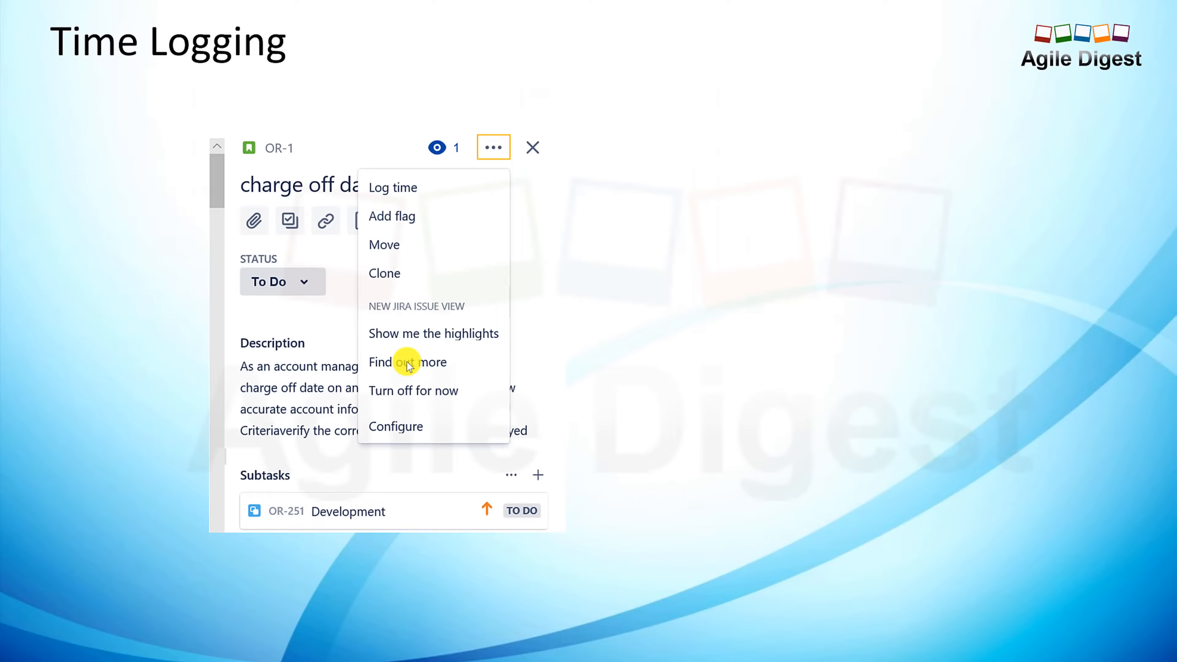
- Switch to the Jira backlog in Chrome, open the work log form for TC-33 and view its Date Started calendar
key("alt+Tab")
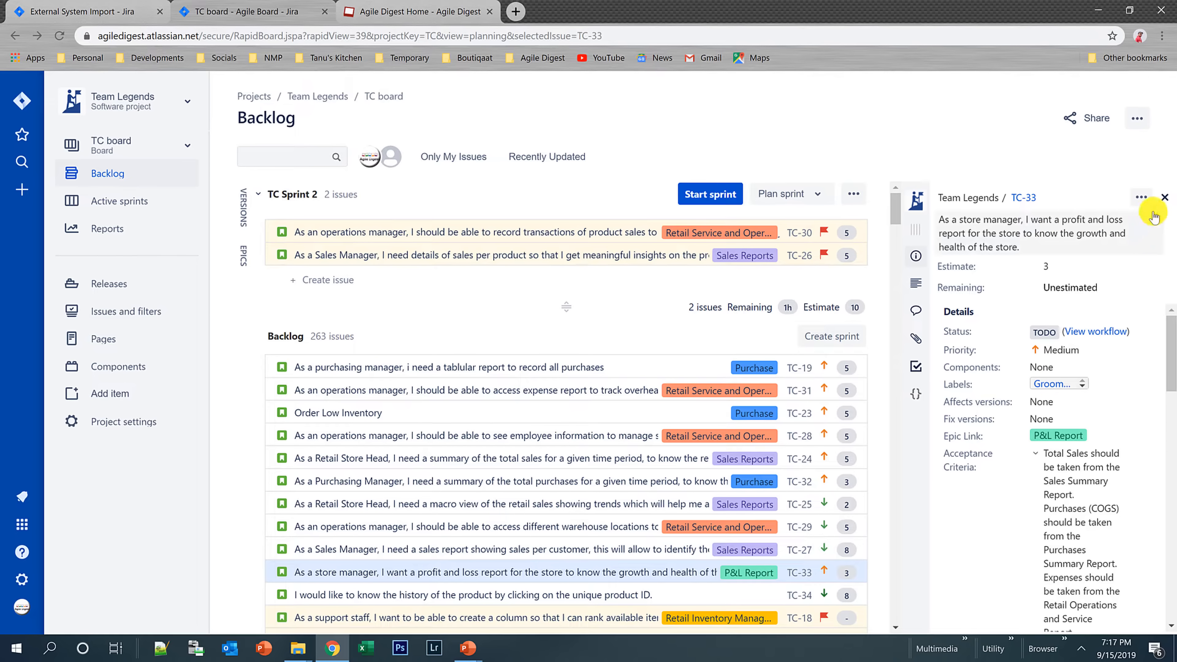
left_click(1140, 197)
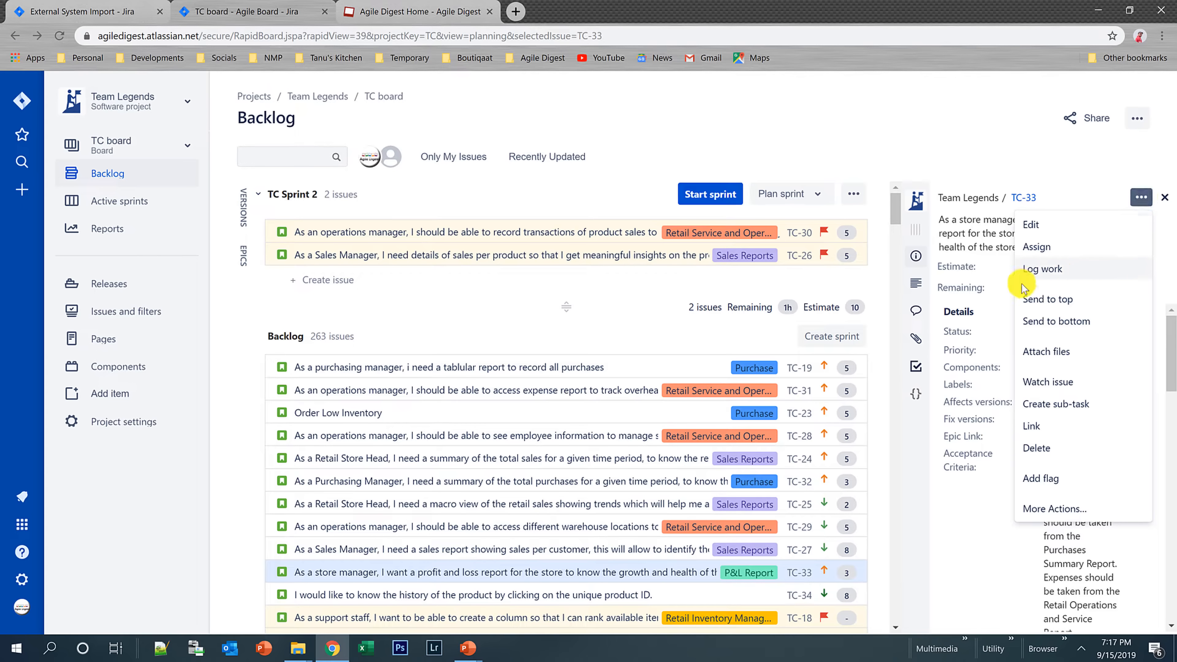
left_click(1058, 273)
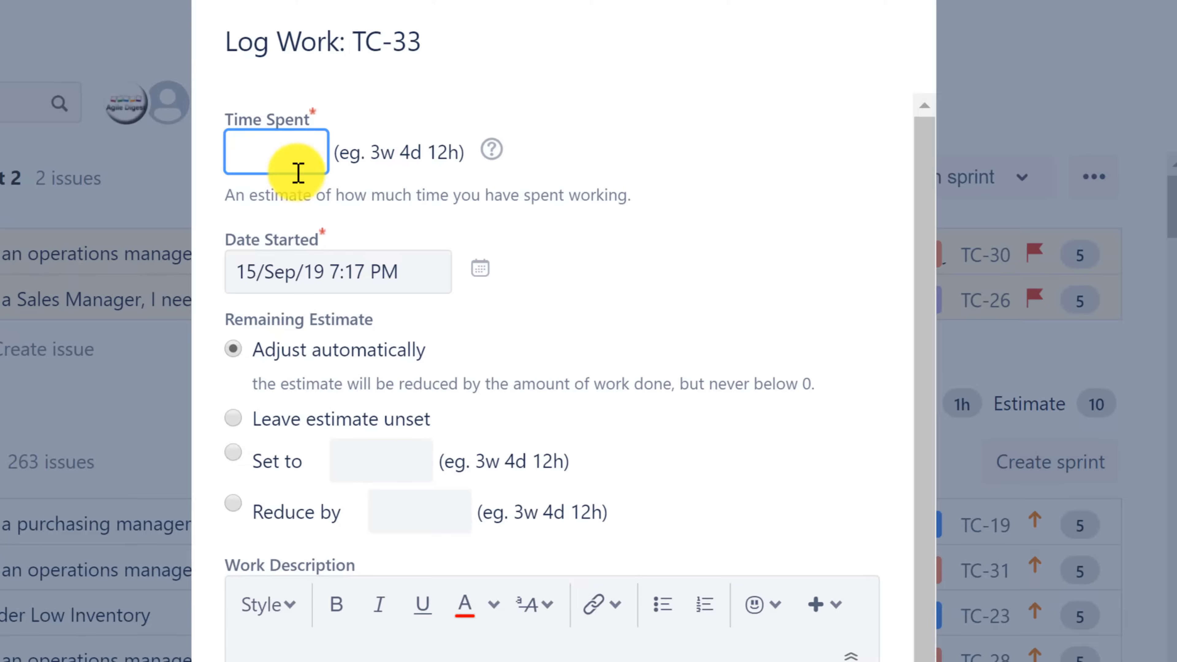
left_click(406, 273)
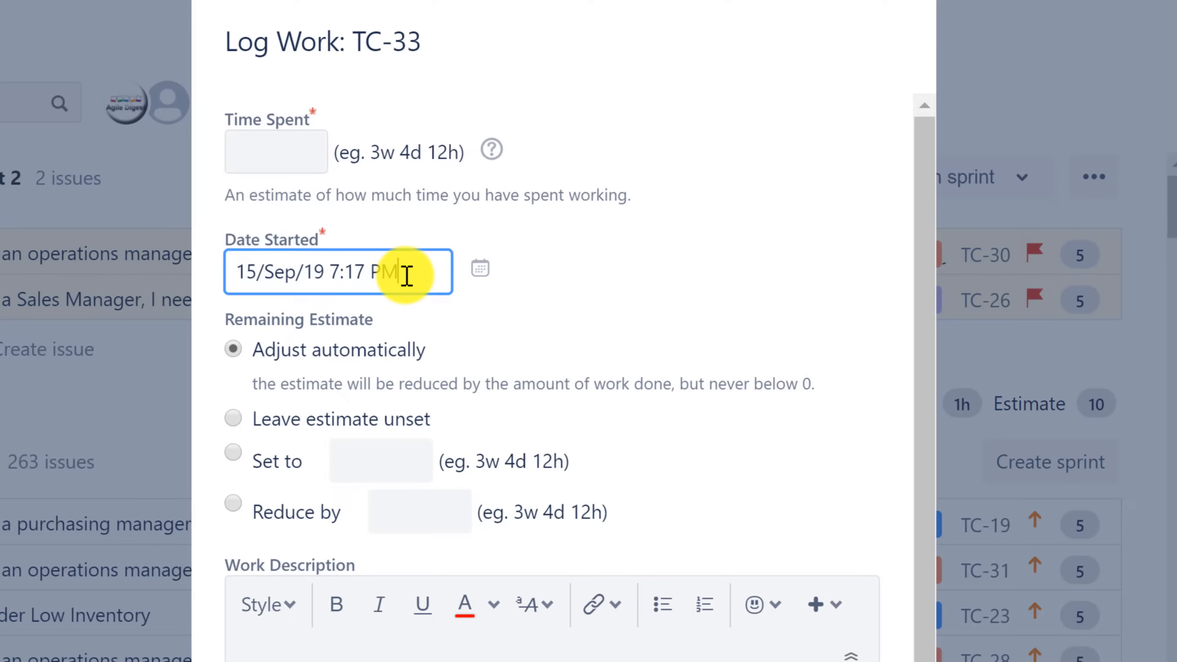
left_click(482, 270)
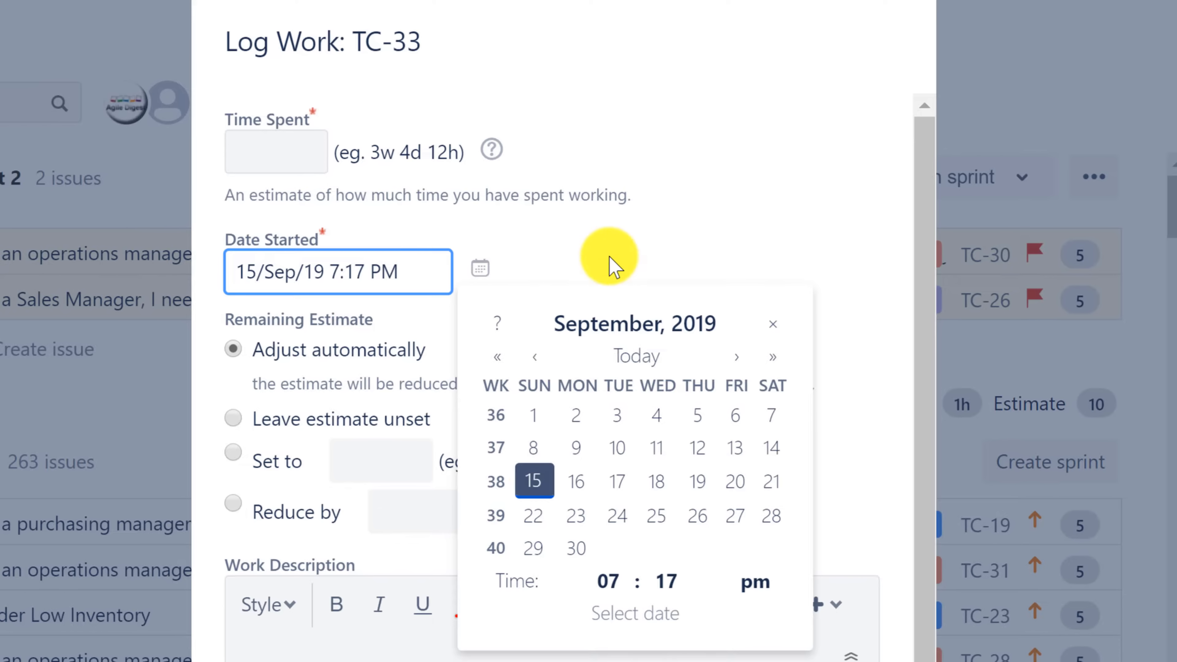
left_click(612, 268)
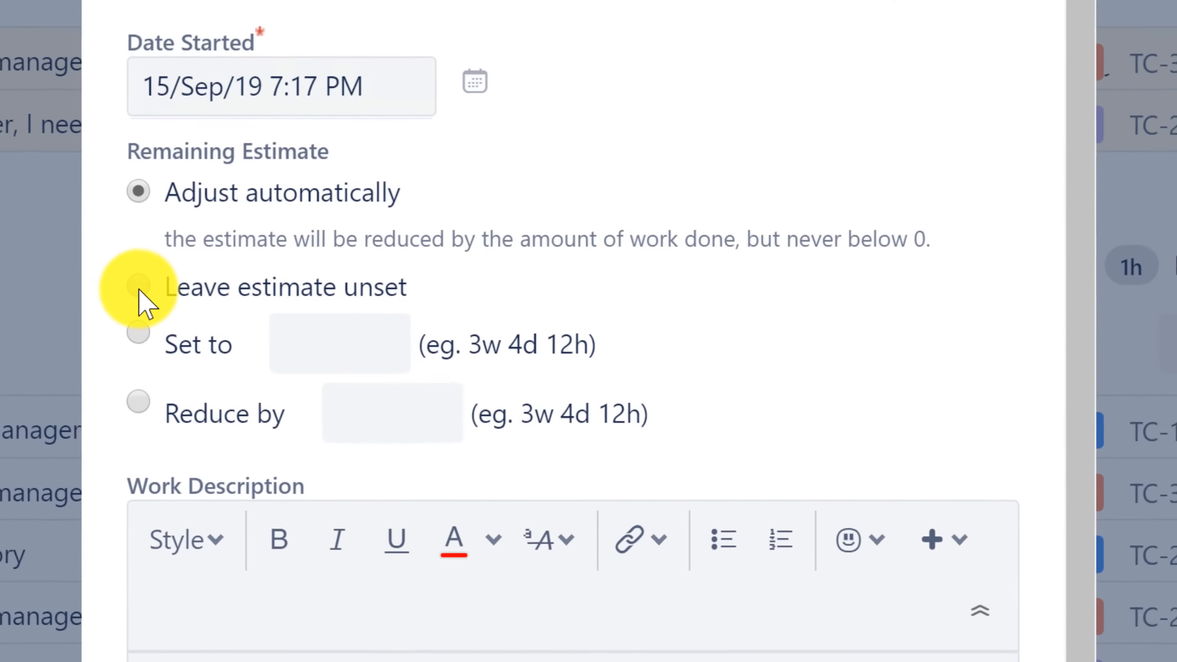
- Try the "Leave estimate unset" option for the remaining estimate of TC-33, and switch to "Set to" with a value of 8h
left_click(316, 307)
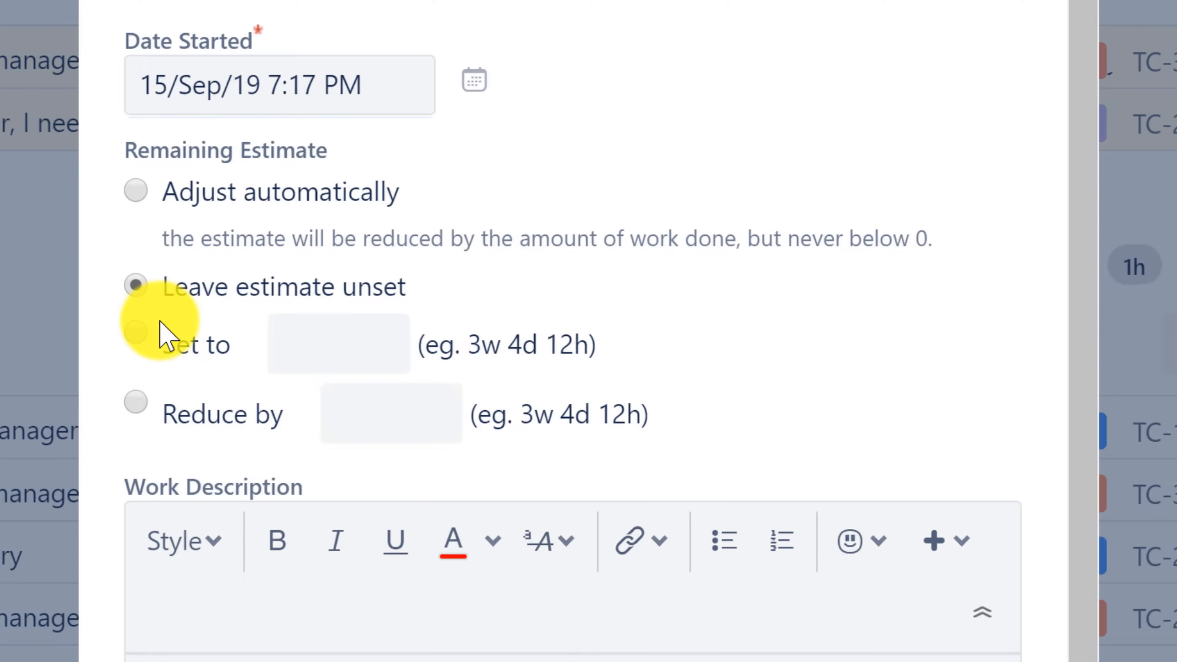
left_click(135, 337)
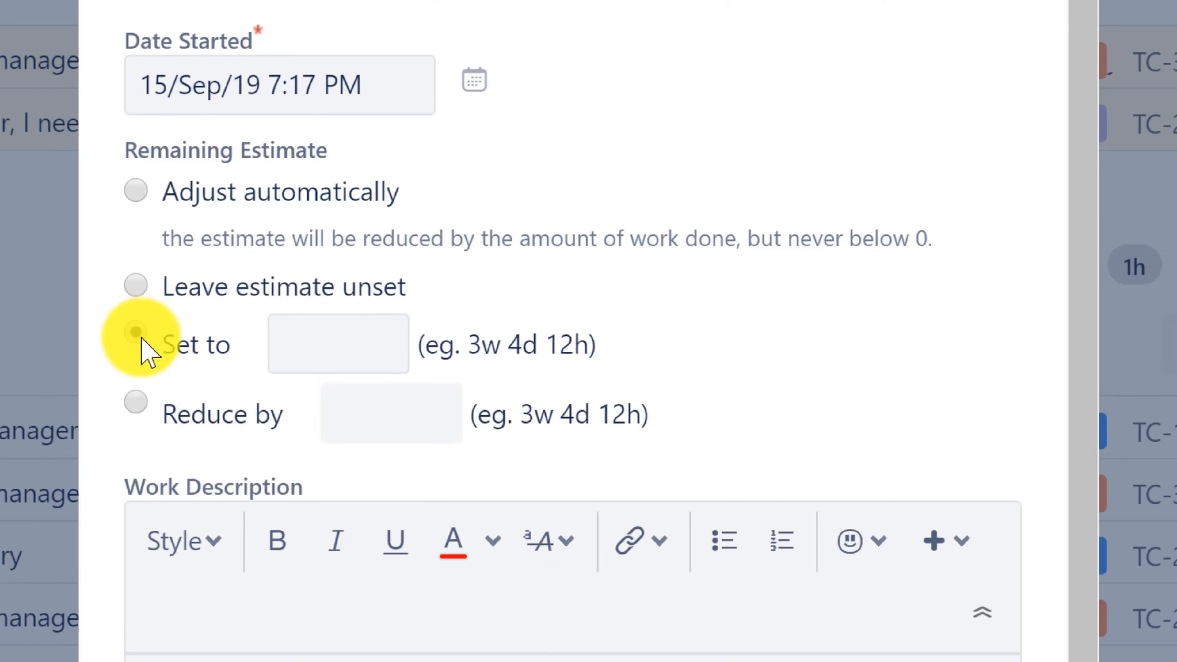
left_click(323, 343)
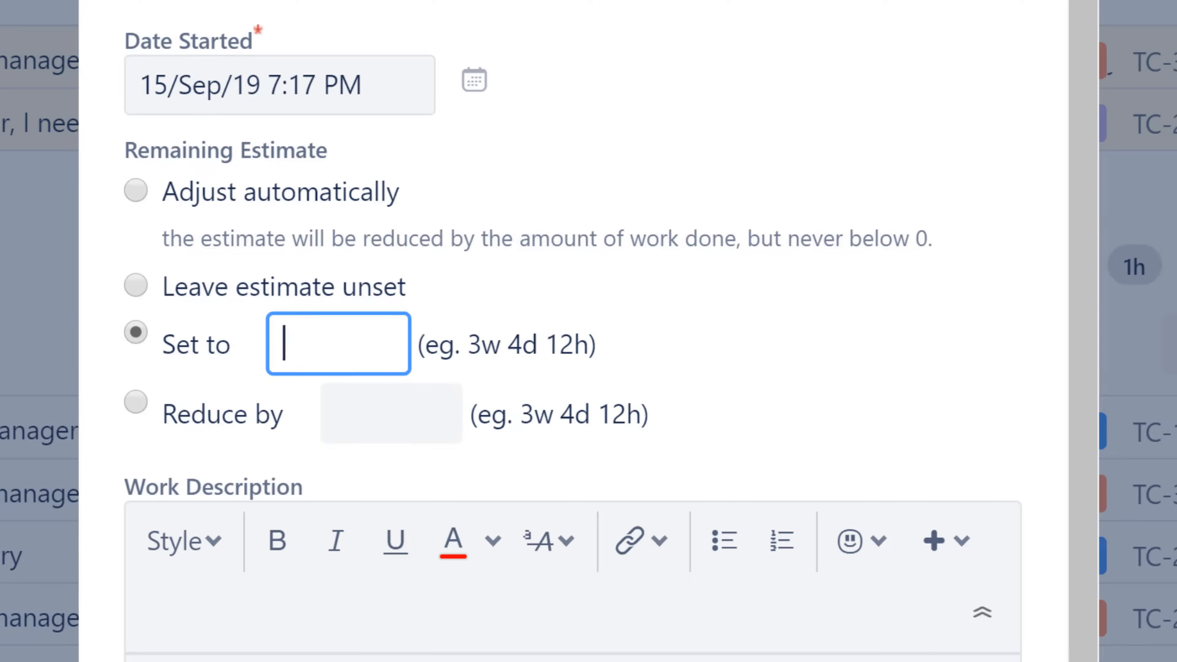
left_click(160, 1)
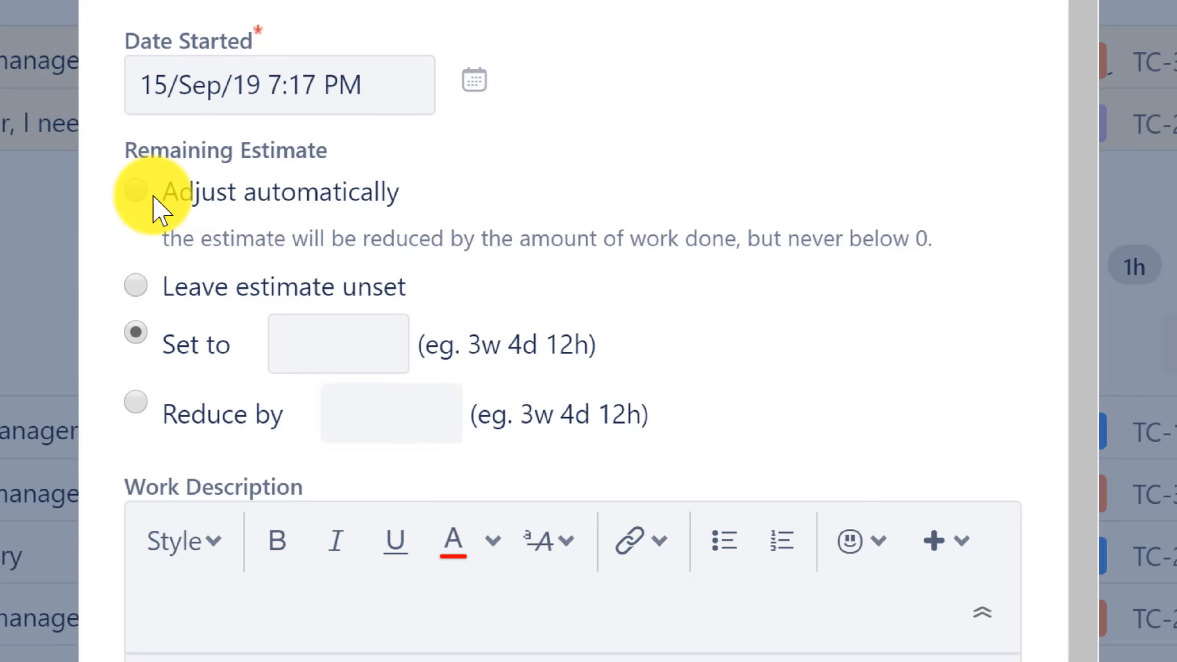
left_click(355, 333)
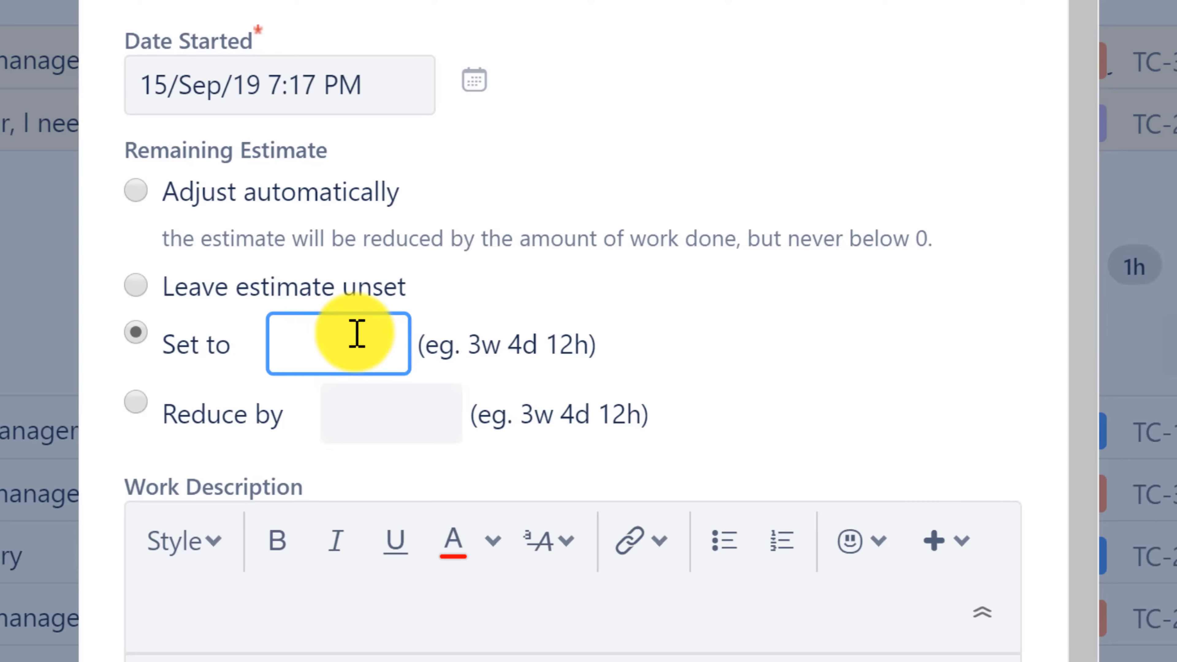
type("8h")
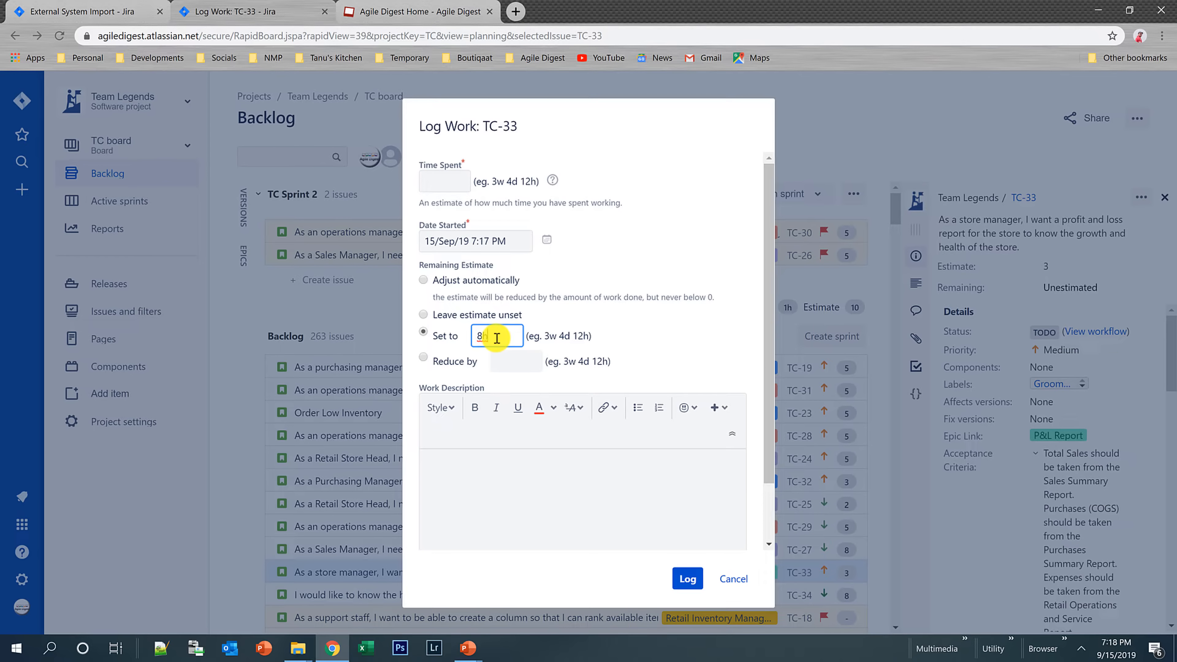
- Change the "Set to" remaining estimate to 7h, and switch to the "Reduce by" option without entering a value
key("BackSpace")
key("BackSpace")
type("7h")
left_click(424, 358)
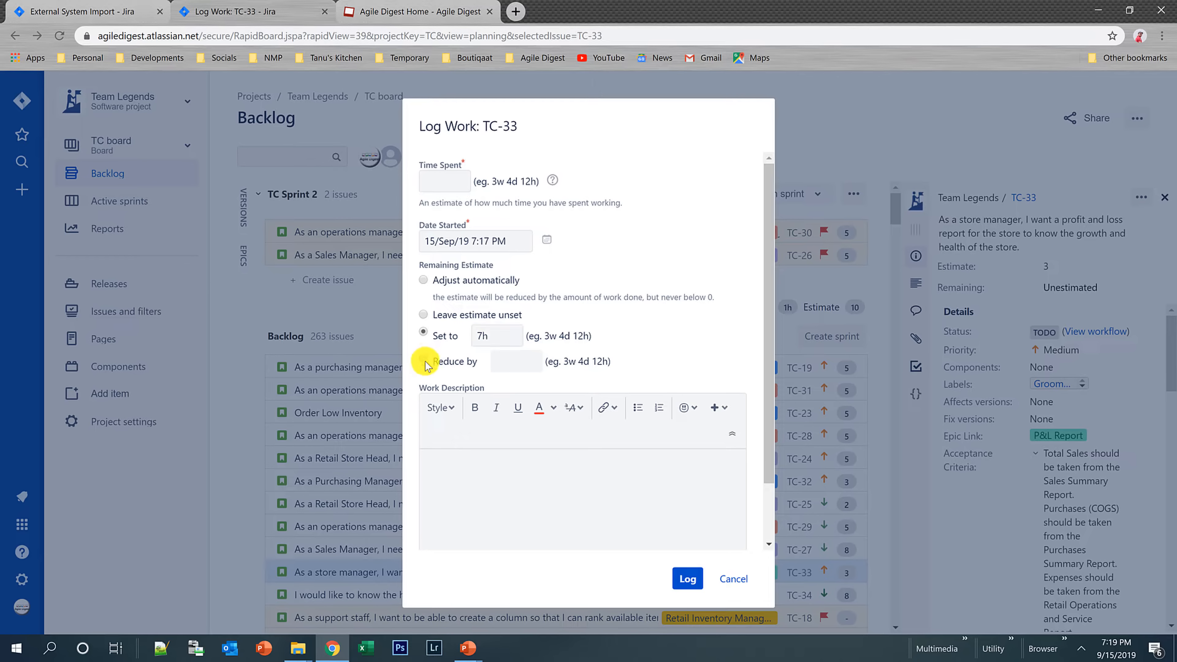
left_click(528, 366)
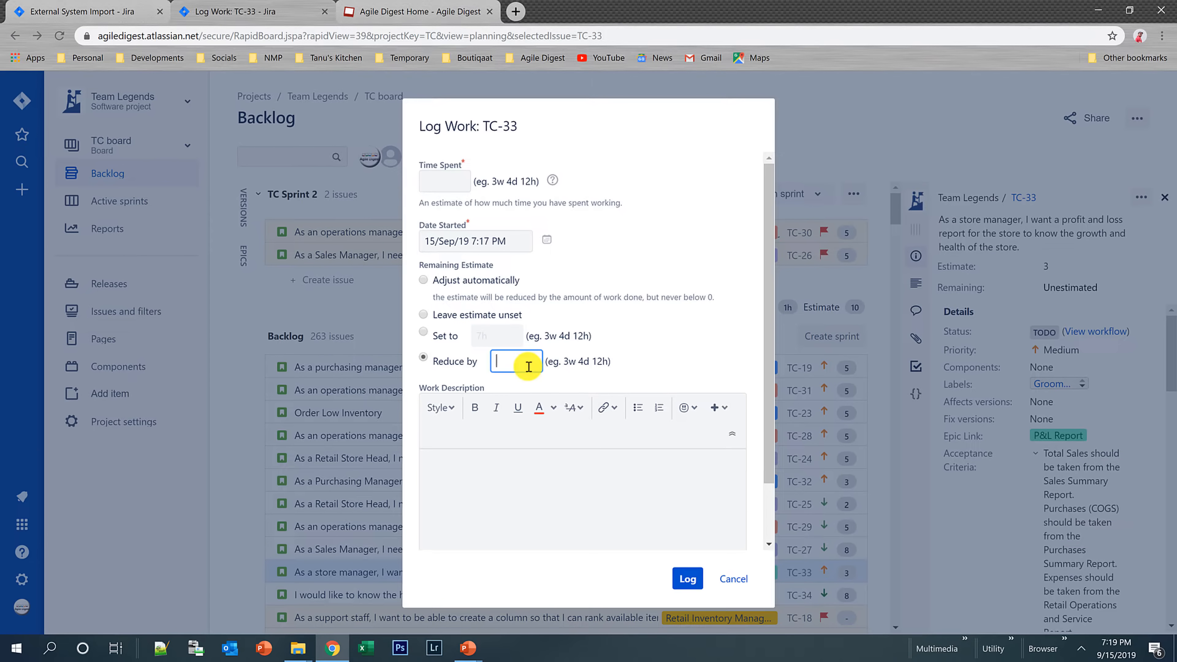
- Review the work description, visibility and Time Spent fields of the TC-33 work log, and close the form without logging
left_click(504, 516)
scroll(769, 464, "down", 1)
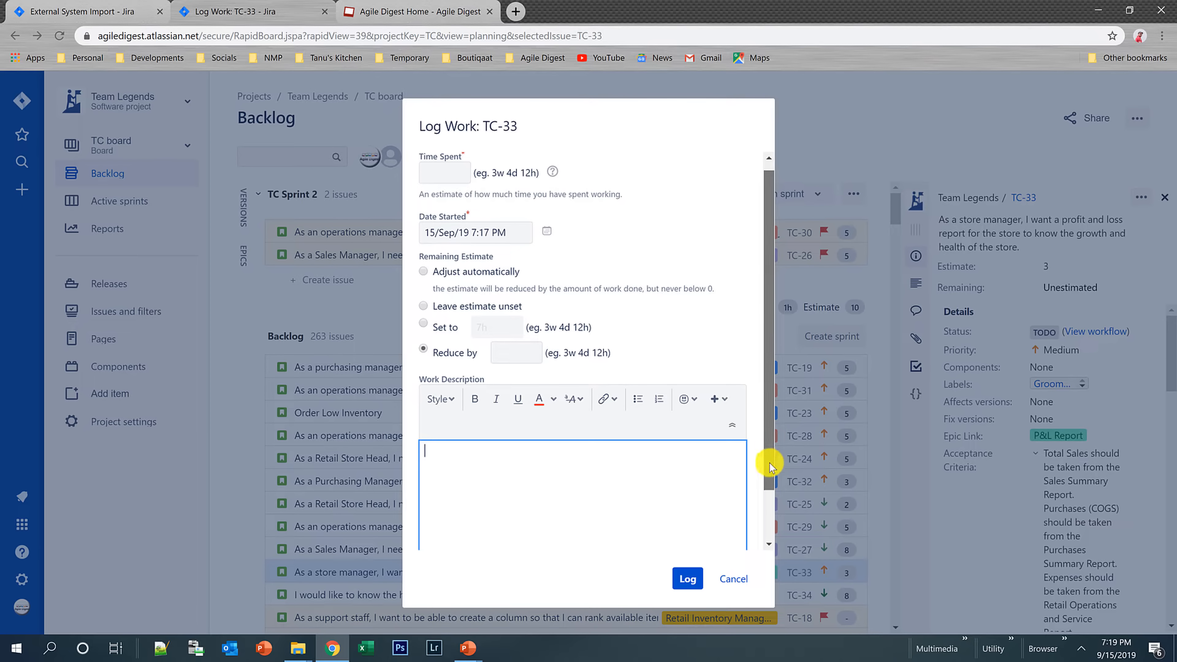
left_click_drag(769, 464, 772, 519)
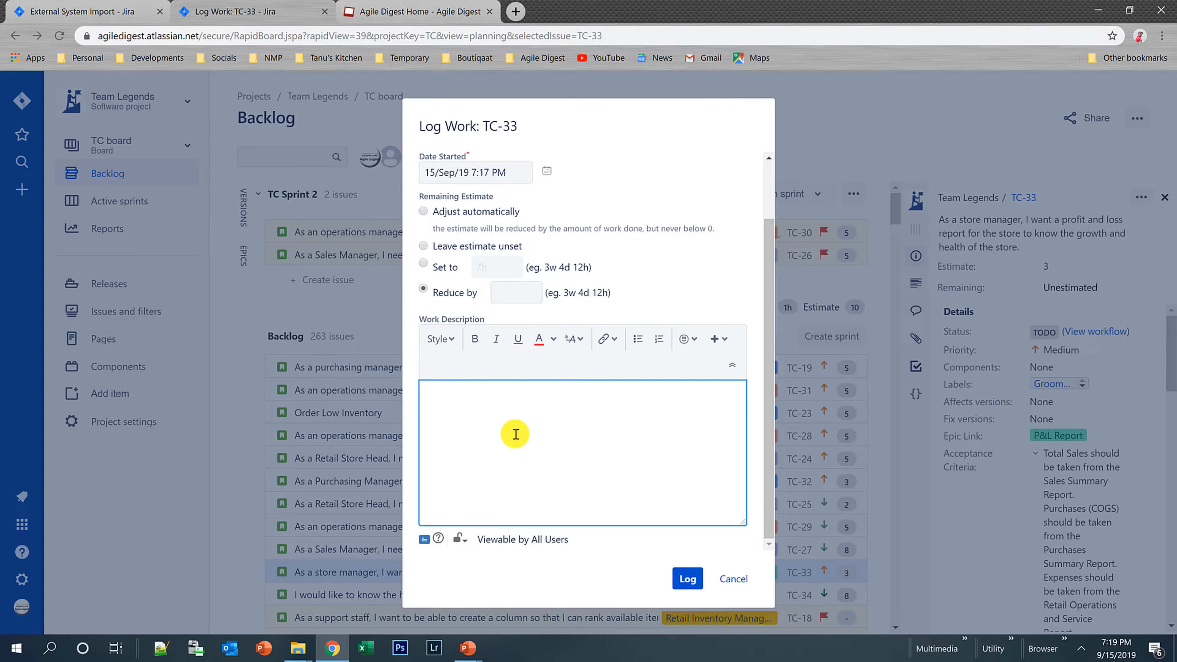
scroll(515, 434, "up", 2)
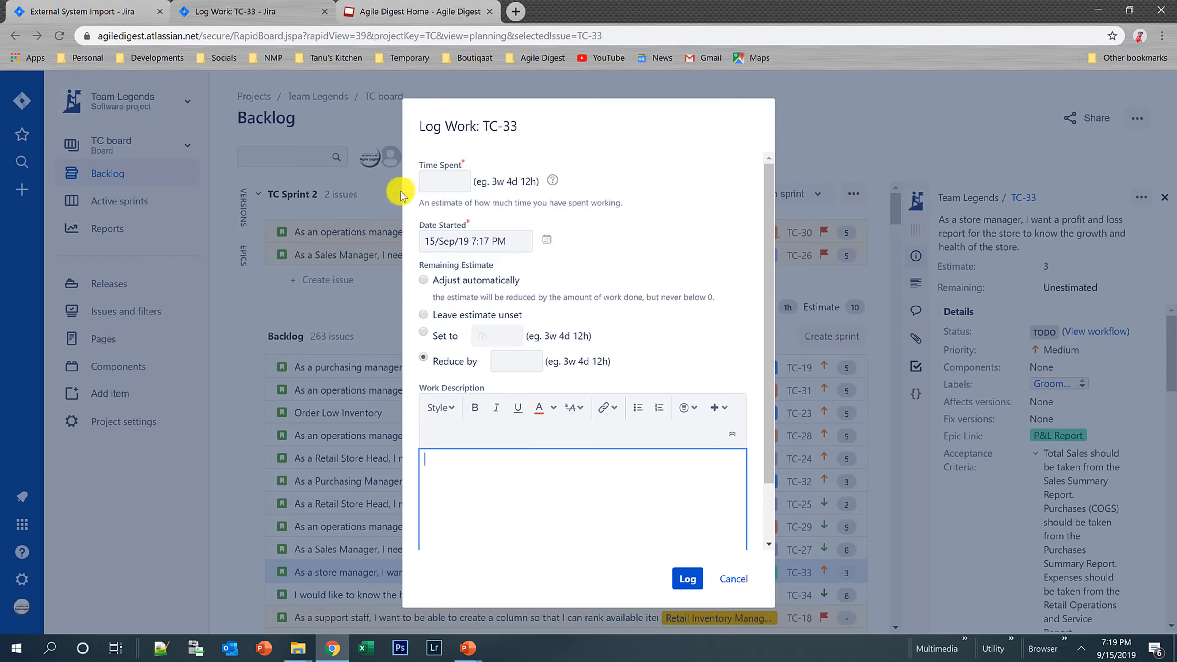
left_click(445, 183)
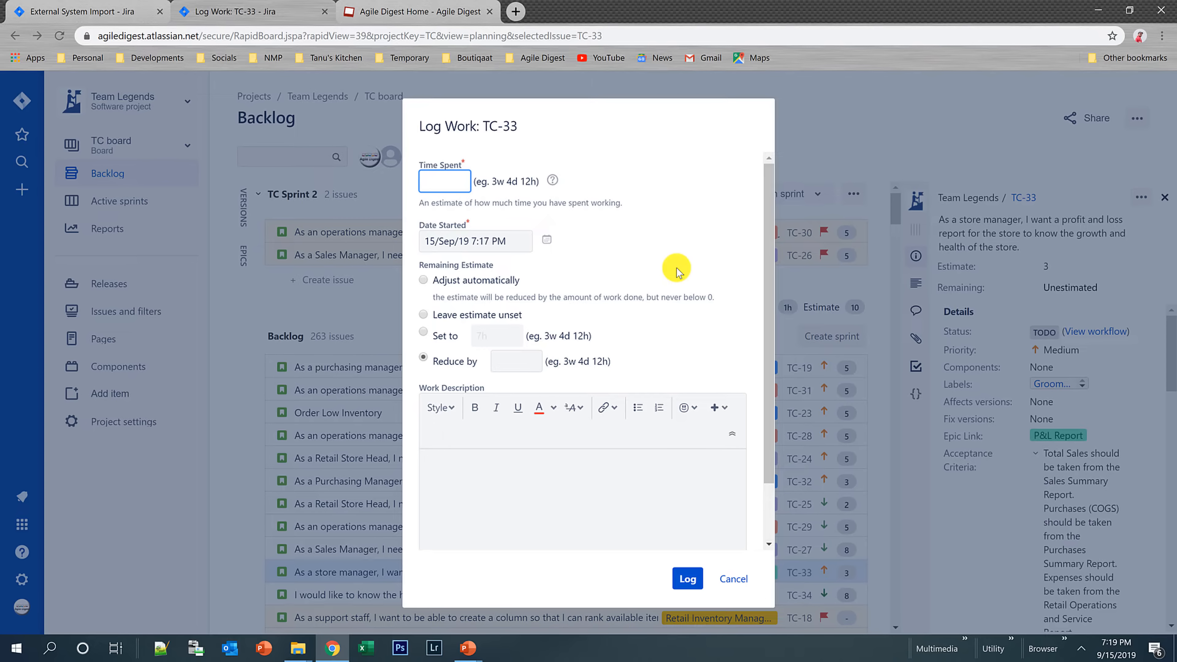
left_click(745, 584)
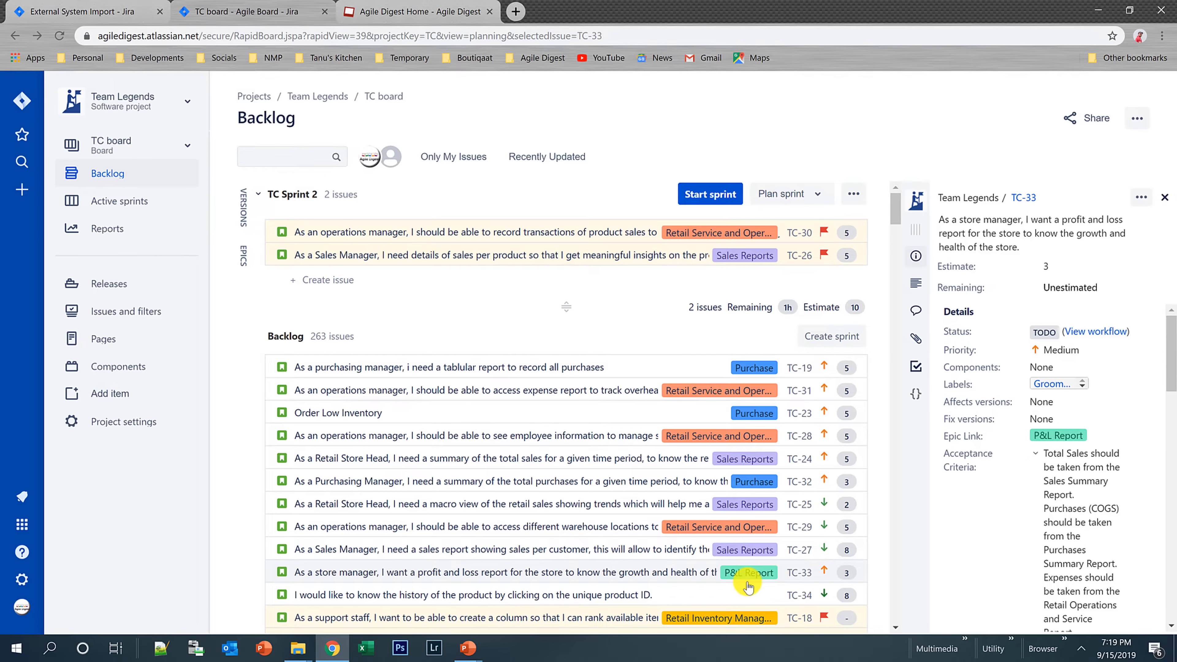
- Open the full issue page of TC-33 and view its work log and edit forms, closing both without saving
left_click(749, 584)
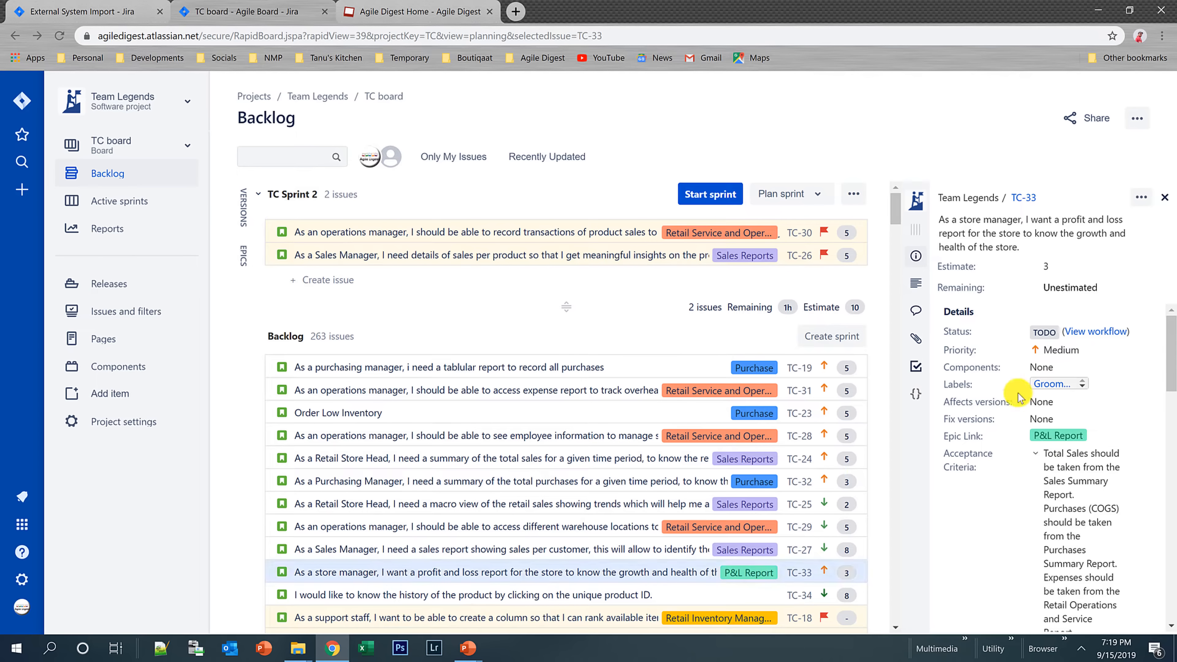
left_click(1023, 198)
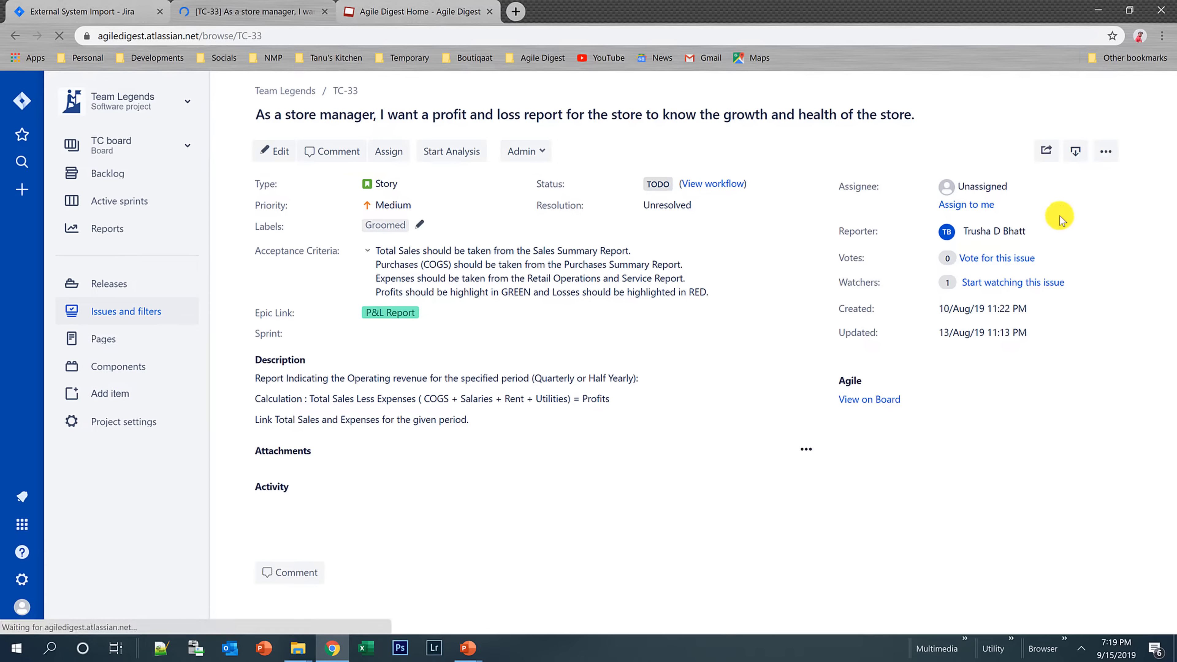
left_click(1107, 152)
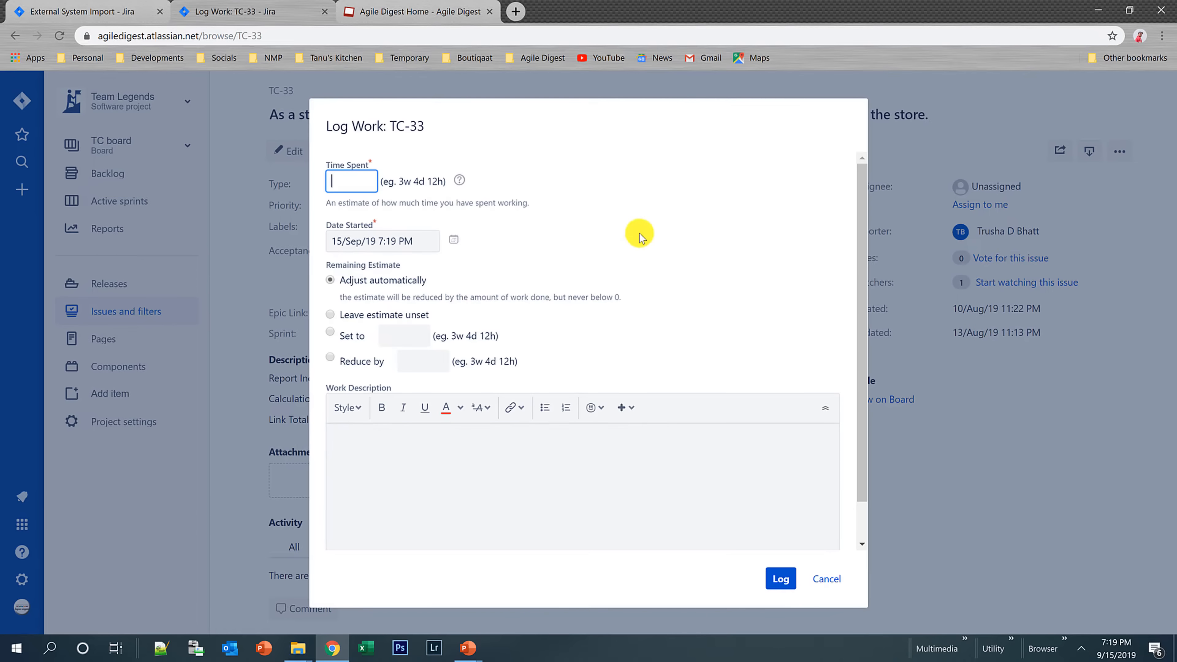
scroll(621, 255, "down", 1)
scroll(621, 257, "down", 1)
scroll(618, 255, "up", 2)
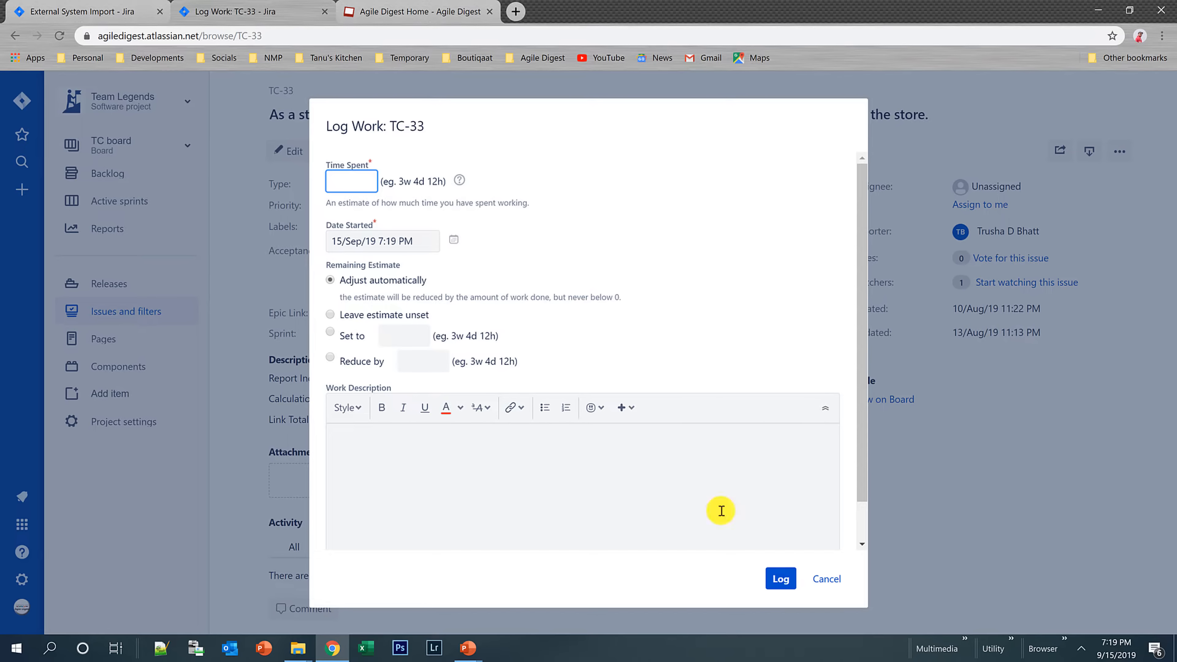
left_click(830, 579)
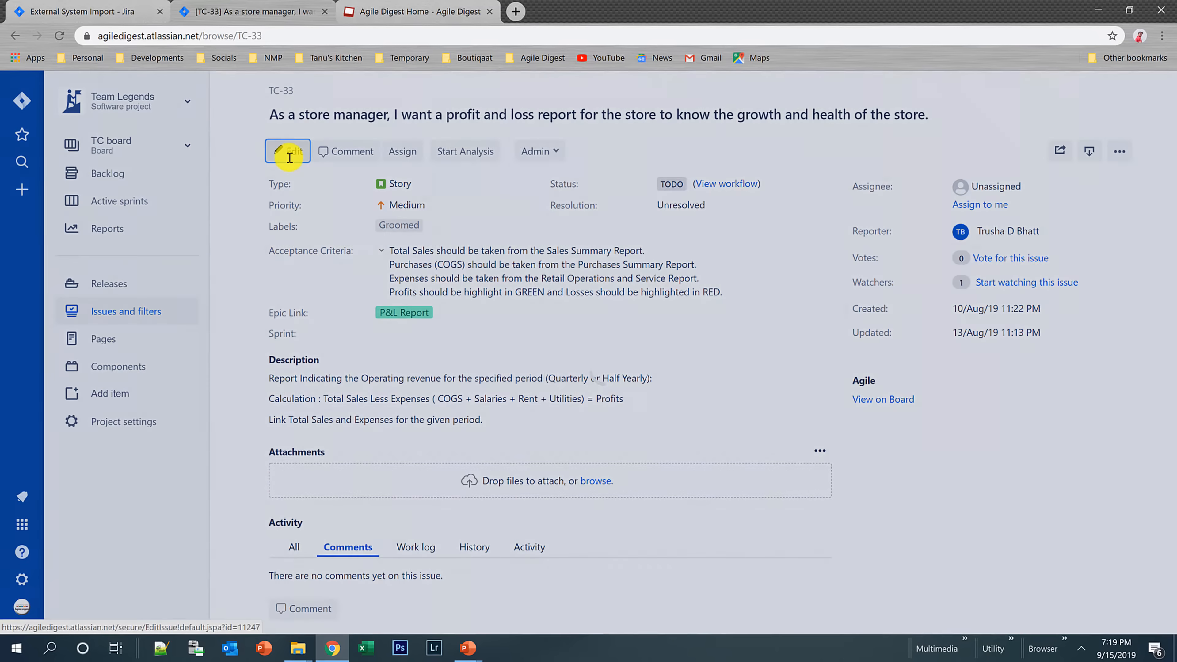
left_click(289, 158)
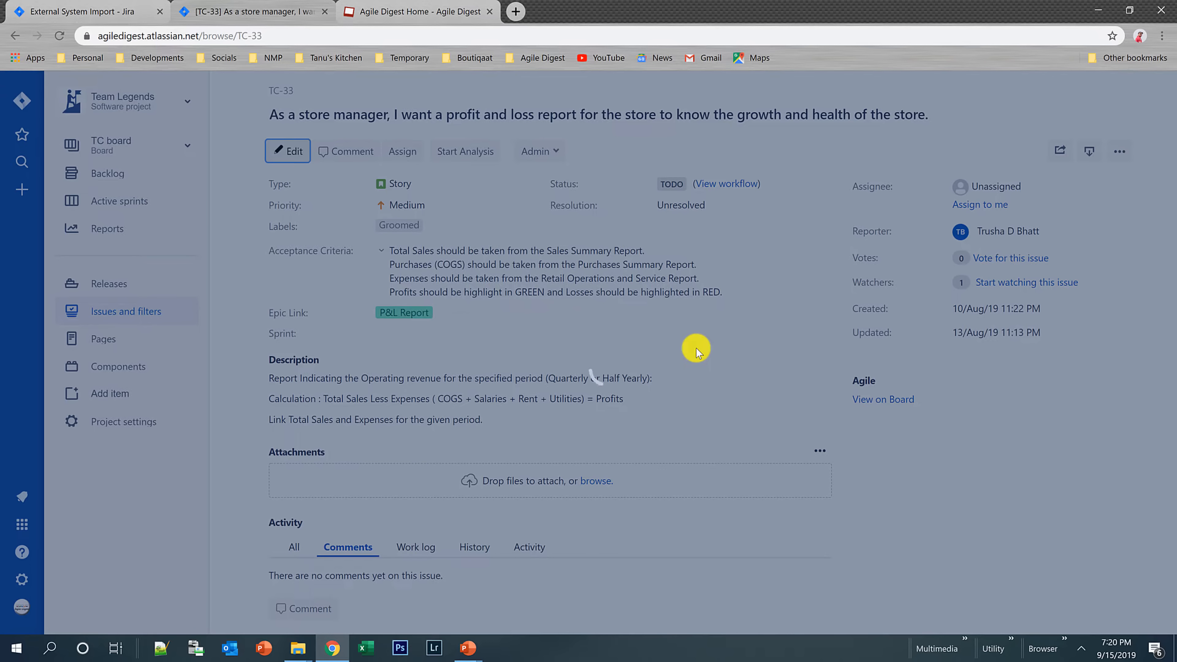
left_click(819, 589)
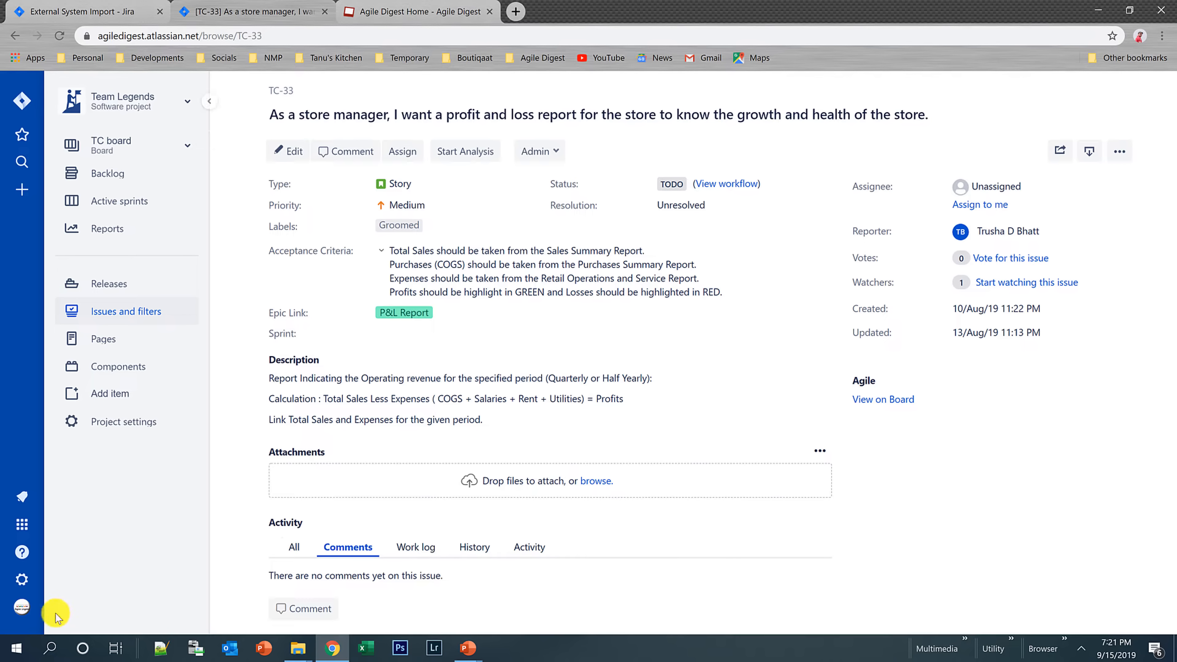
- Turn on the New Jira issue view under Jira labs in the personal settings
left_click(23, 608)
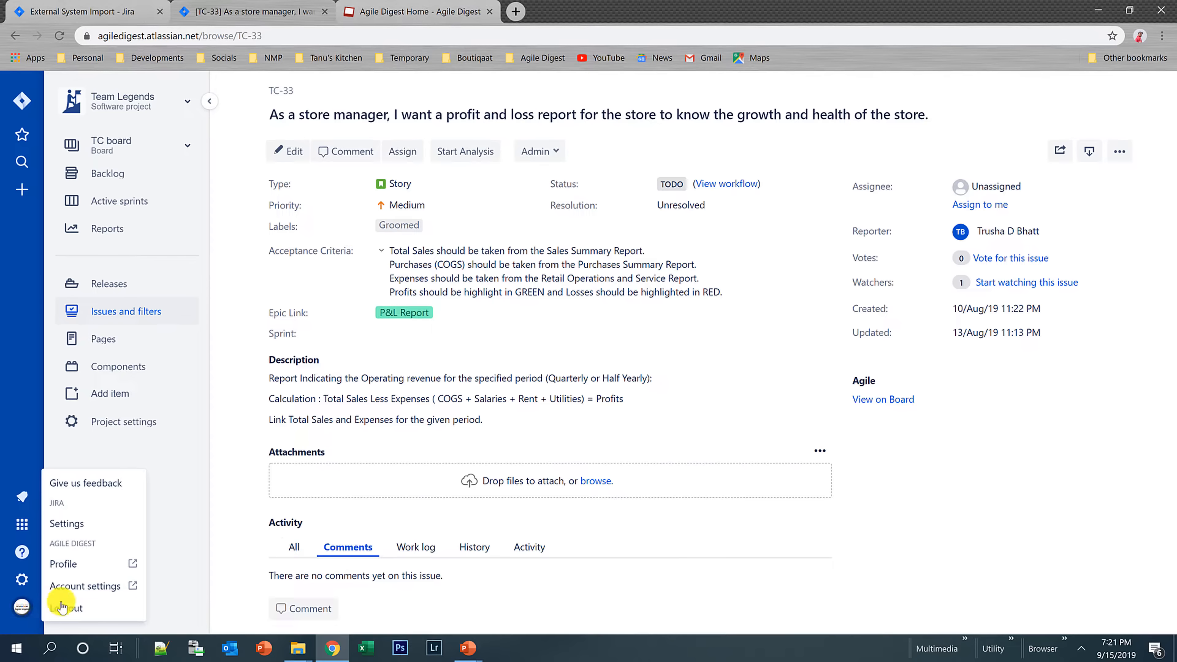
left_click(67, 524)
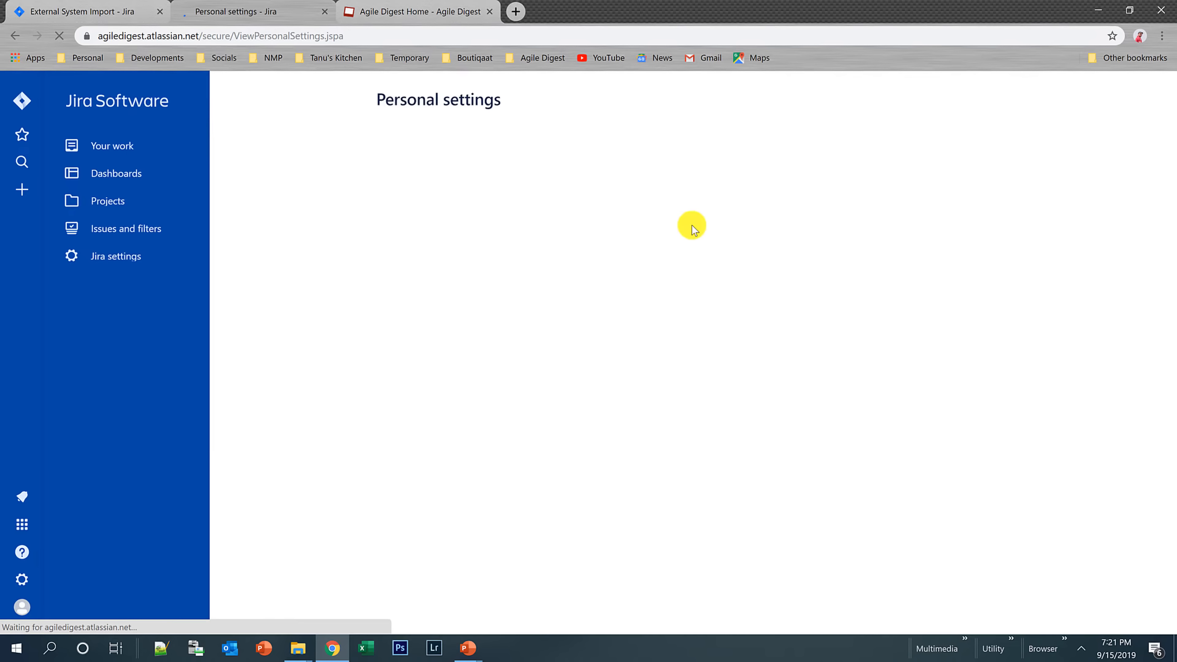
scroll(862, 468, "down", 5)
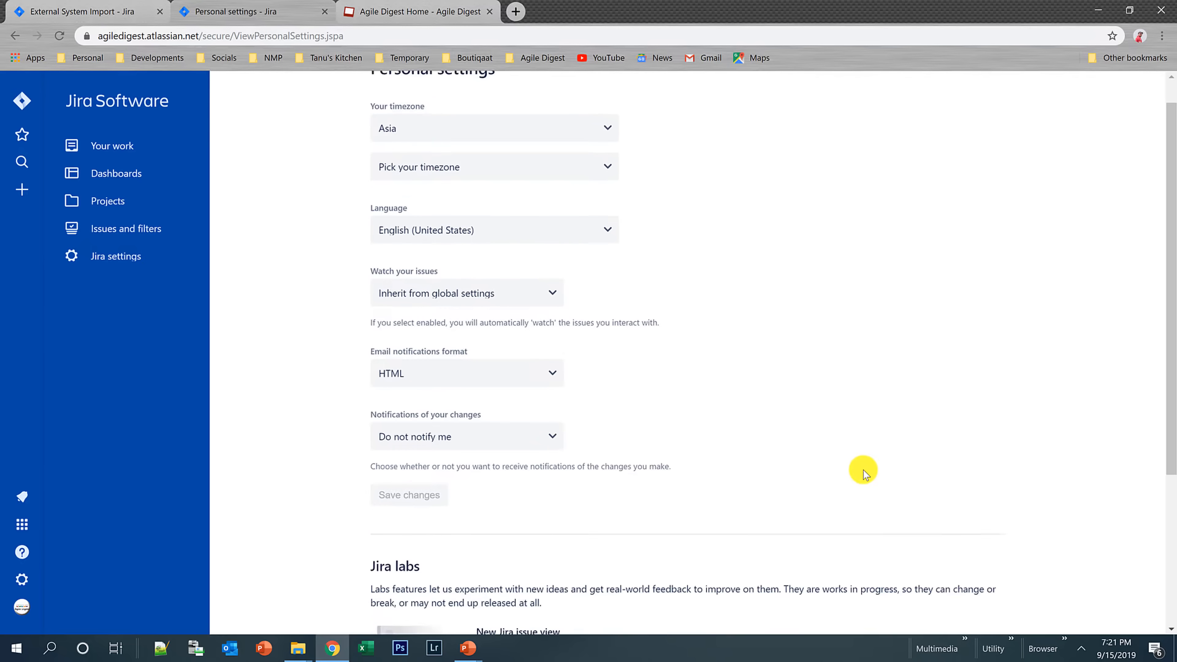
left_click(969, 423)
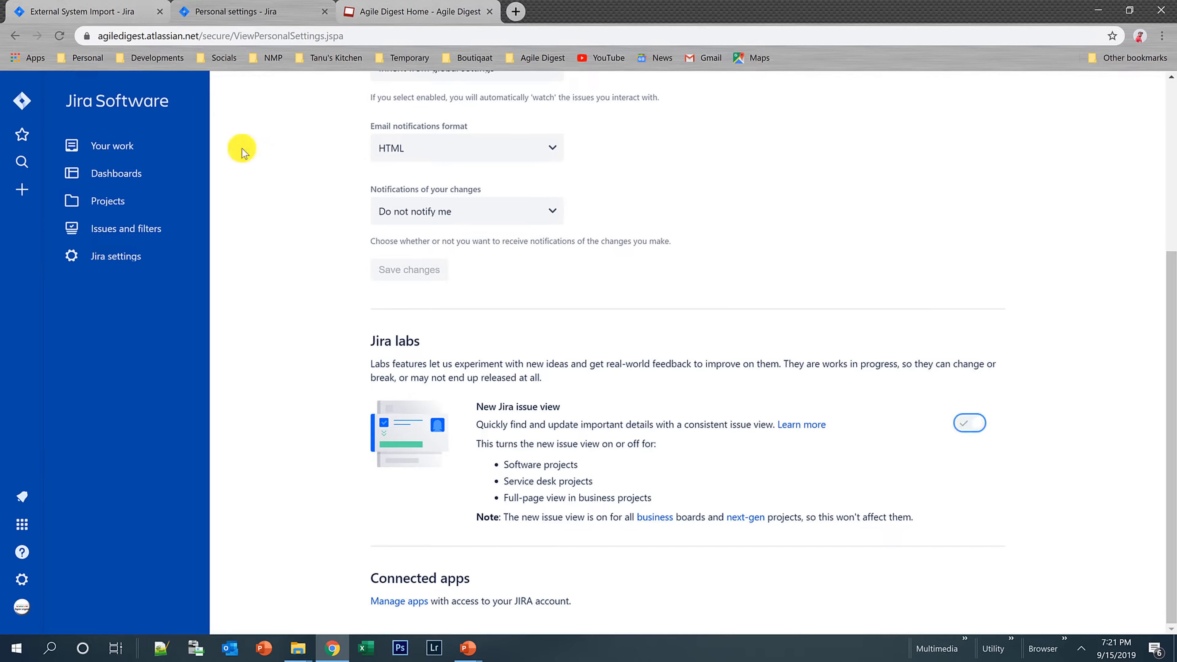
- Return to TC-33, view the time spent and time remaining fields for logging work in the new issue view, and cancel
left_click(15, 38)
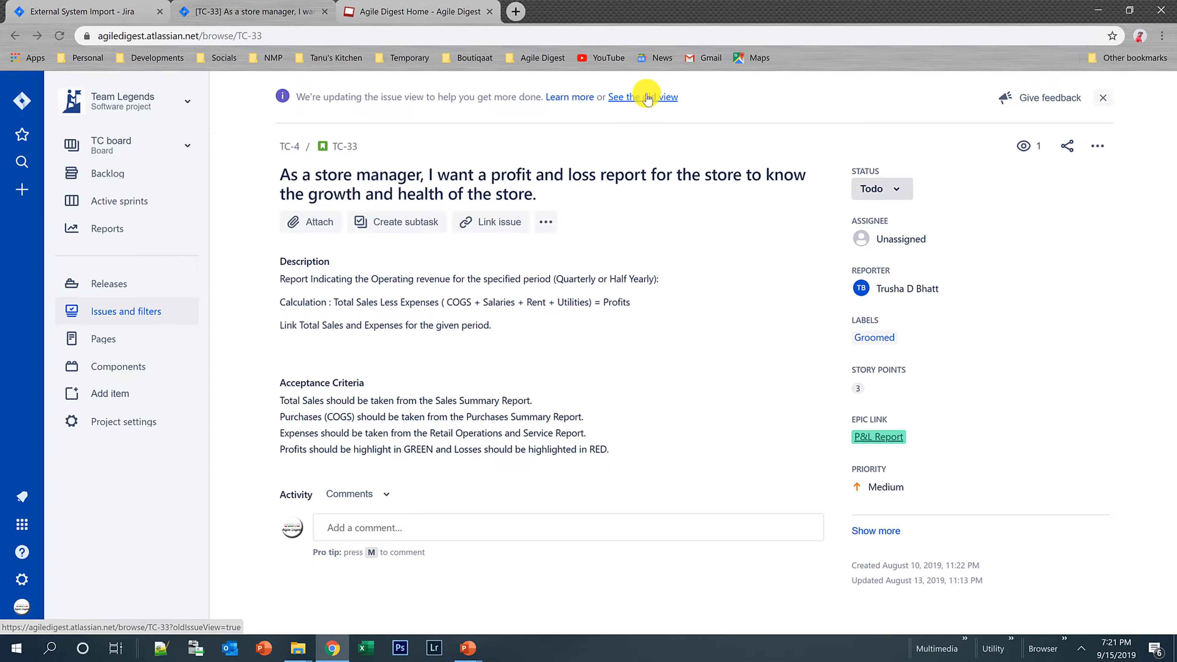
left_click(1097, 145)
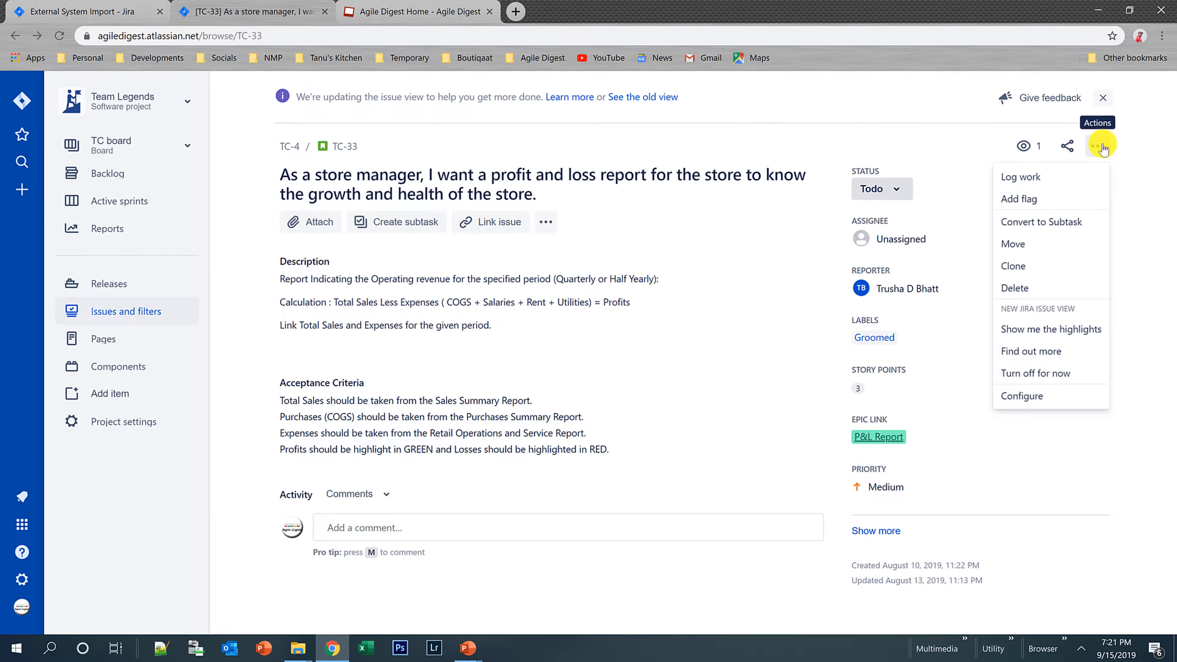
left_click(1031, 181)
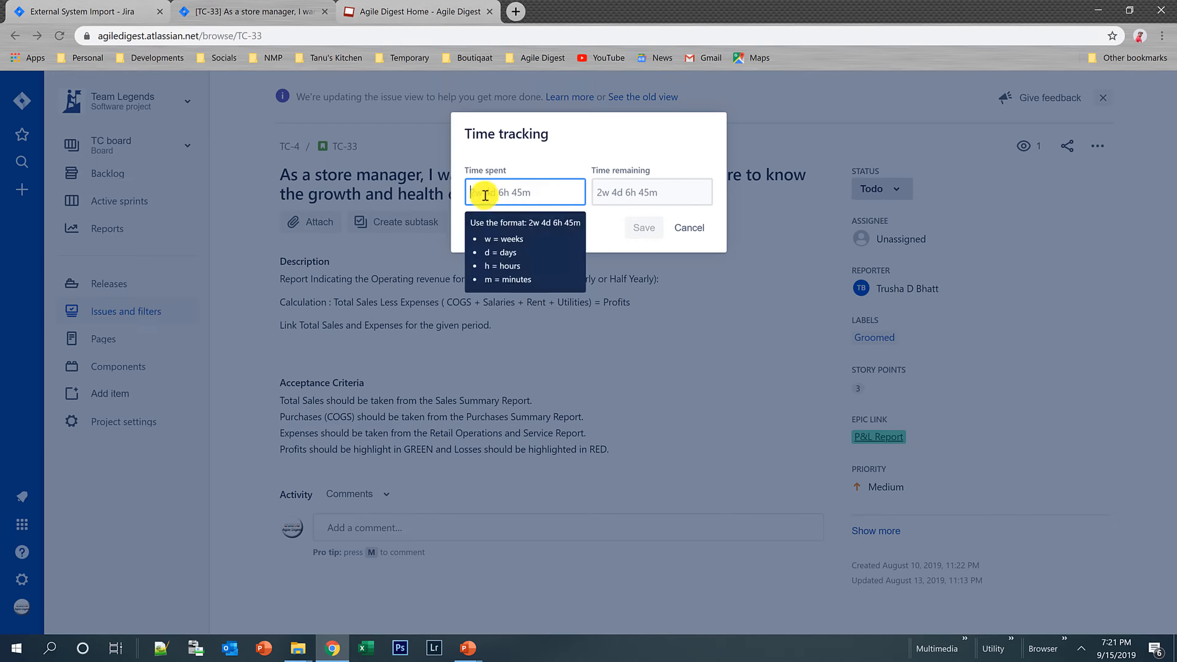
left_click(625, 193)
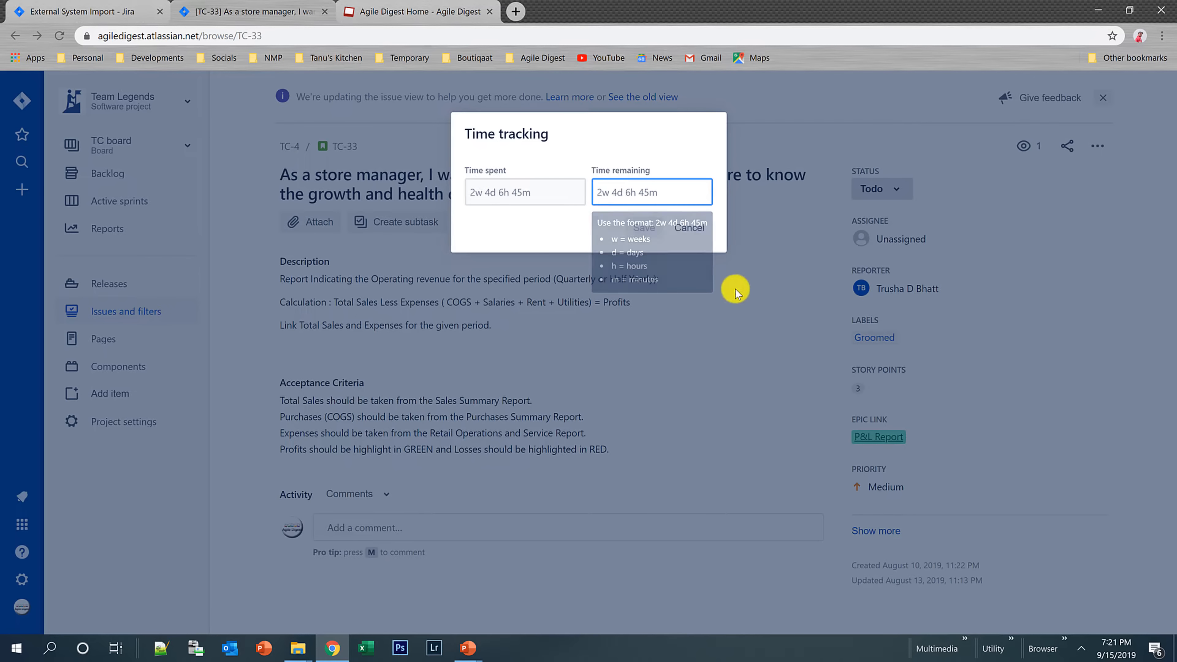
left_click(693, 228)
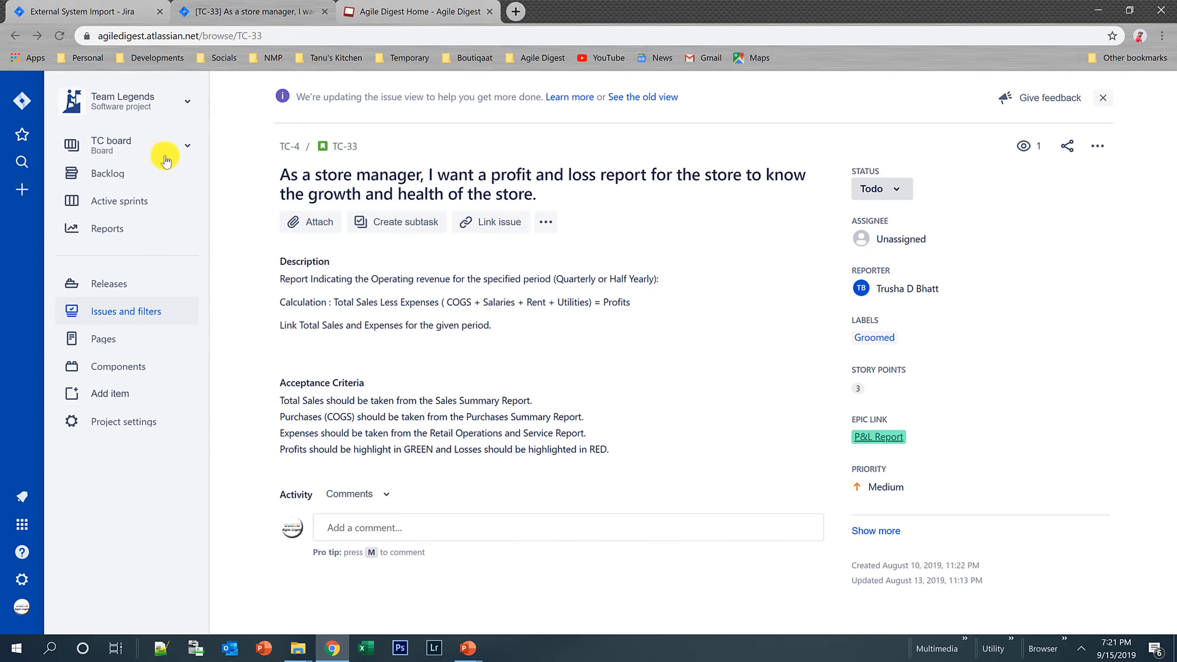
- Open TC-19 from the Team Legends backlog, view its time spent and time remaining fields, and cancel without logging
left_click(111, 174)
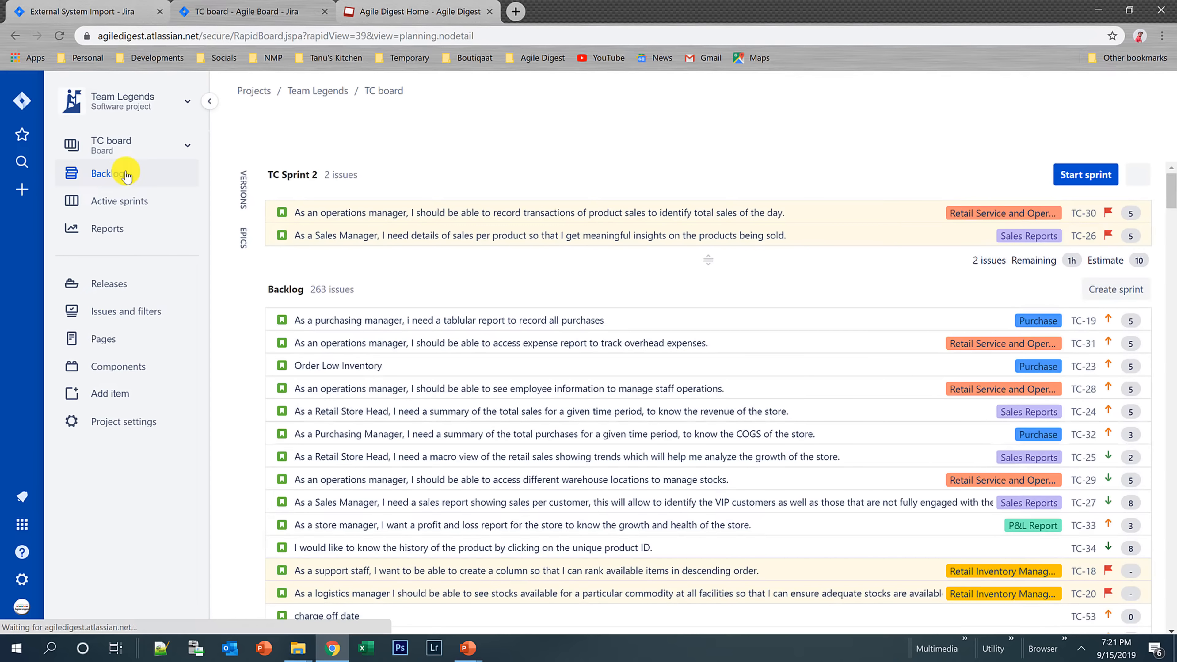
left_click(430, 337)
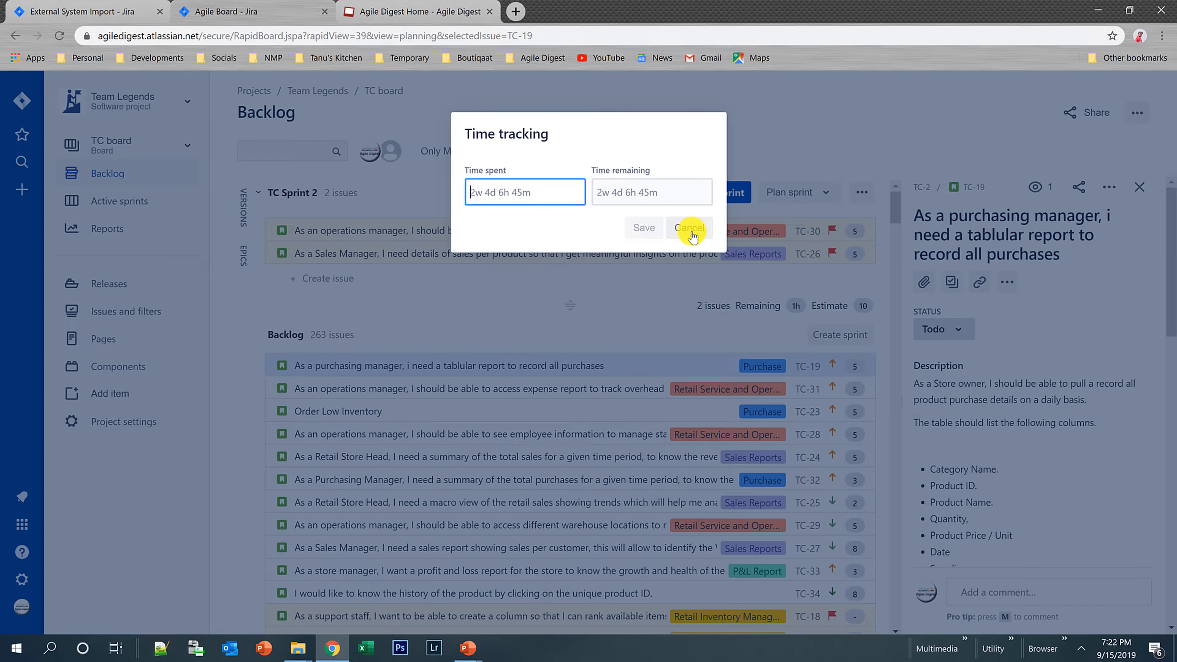
left_click(690, 229)
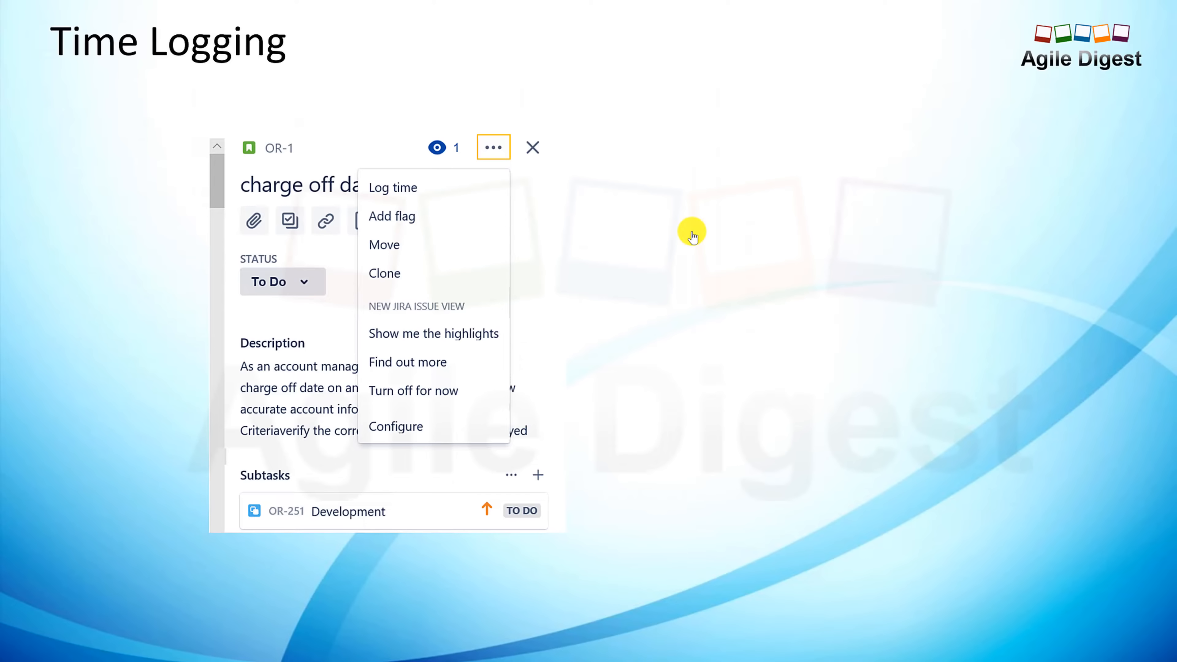
key("Right")
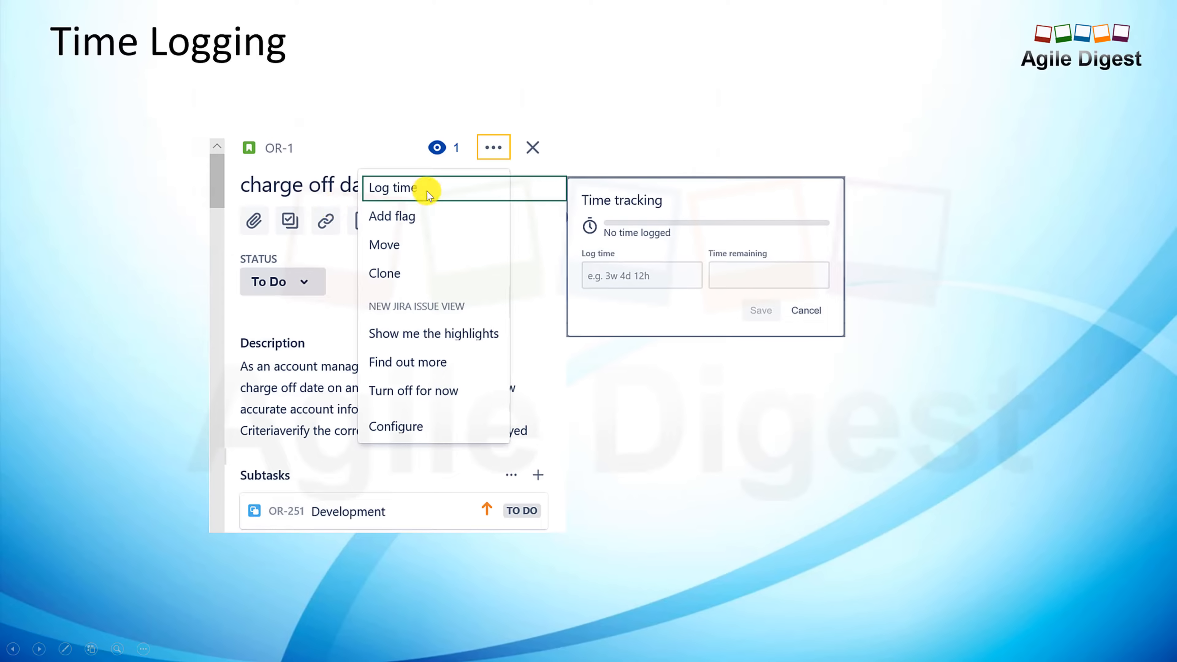
key("alt+Tab")
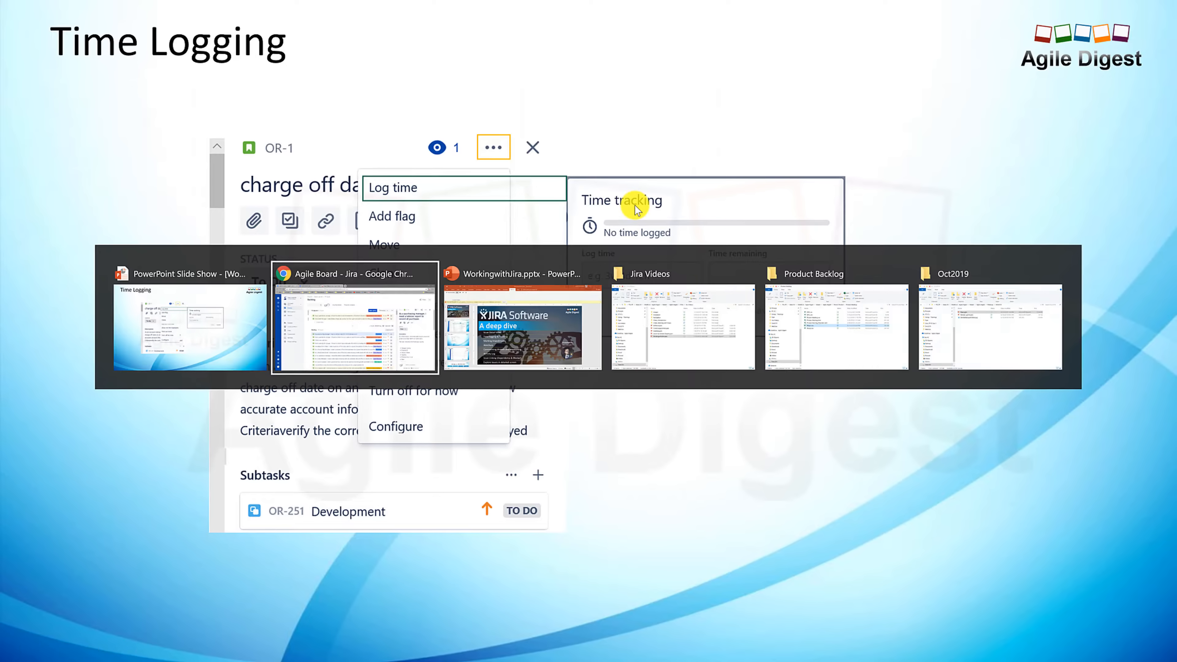
key("Escape")
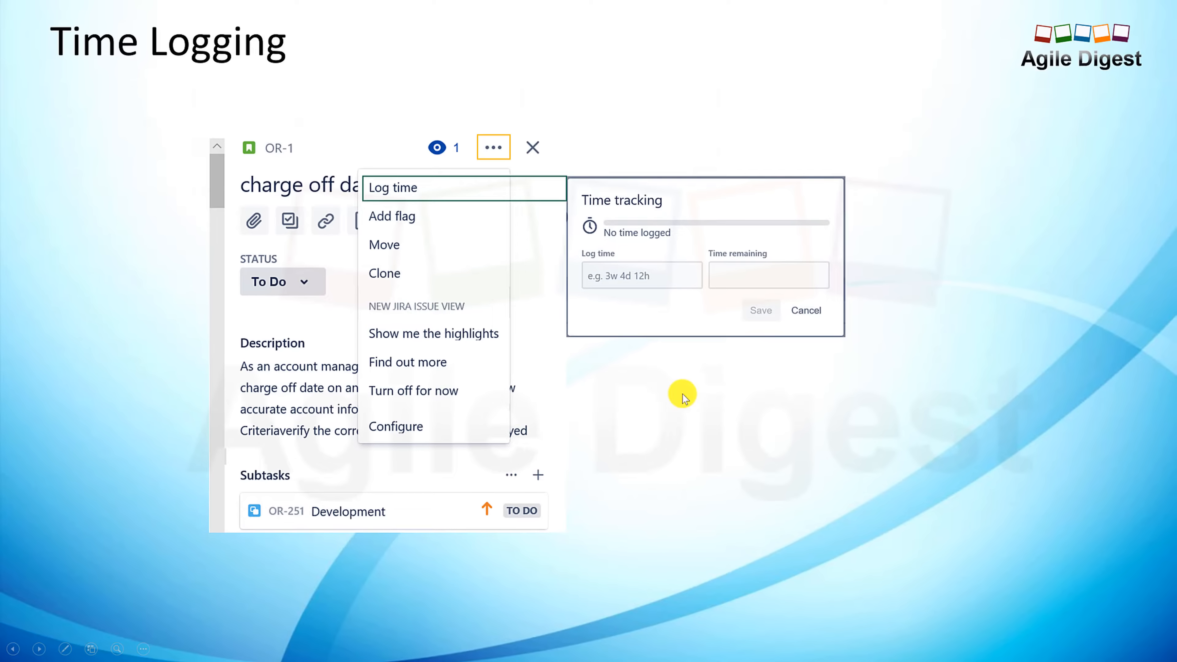
key("alt+Tab")
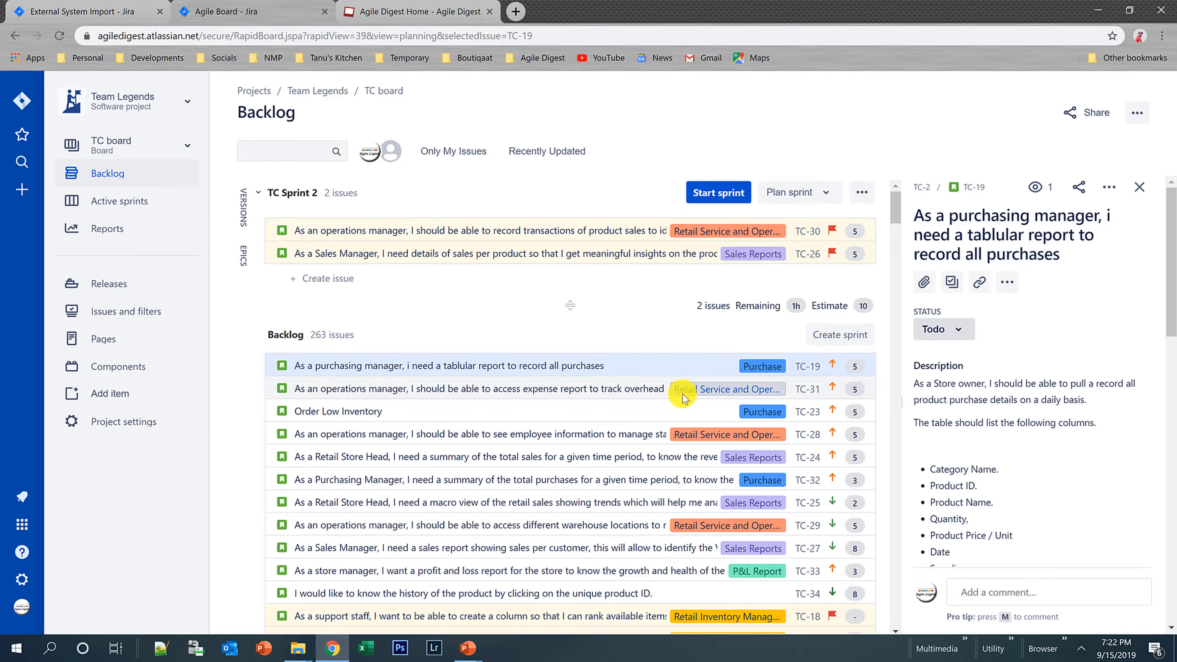
key("alt+Tab")
key("Right")
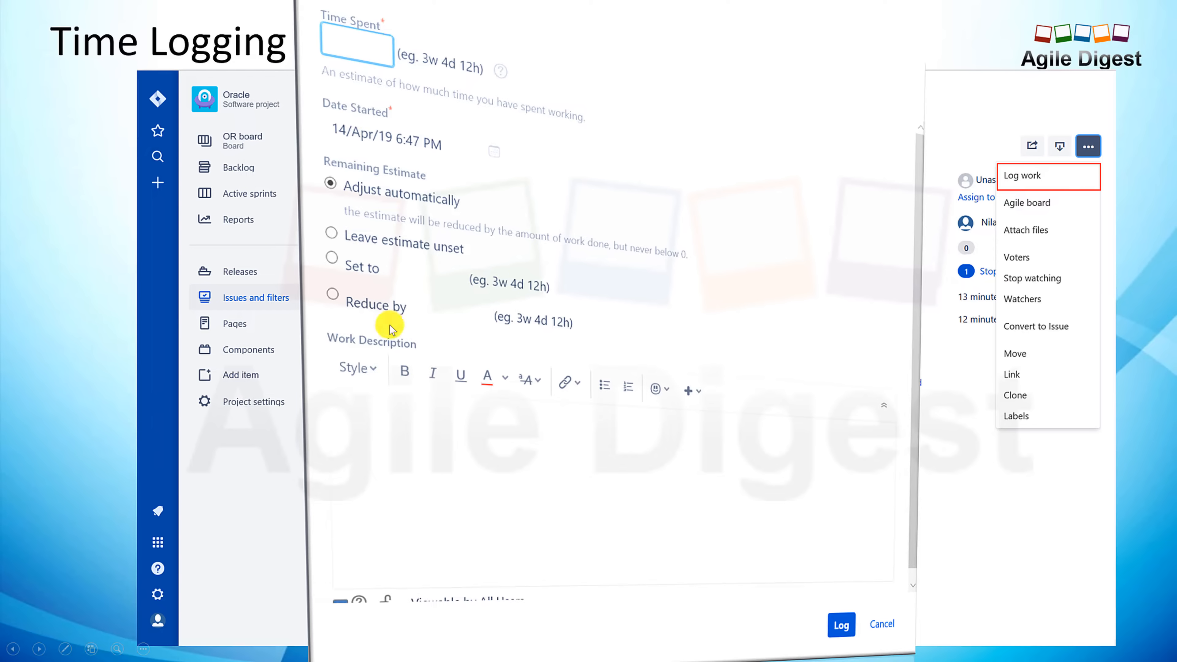
left_click(459, 300)
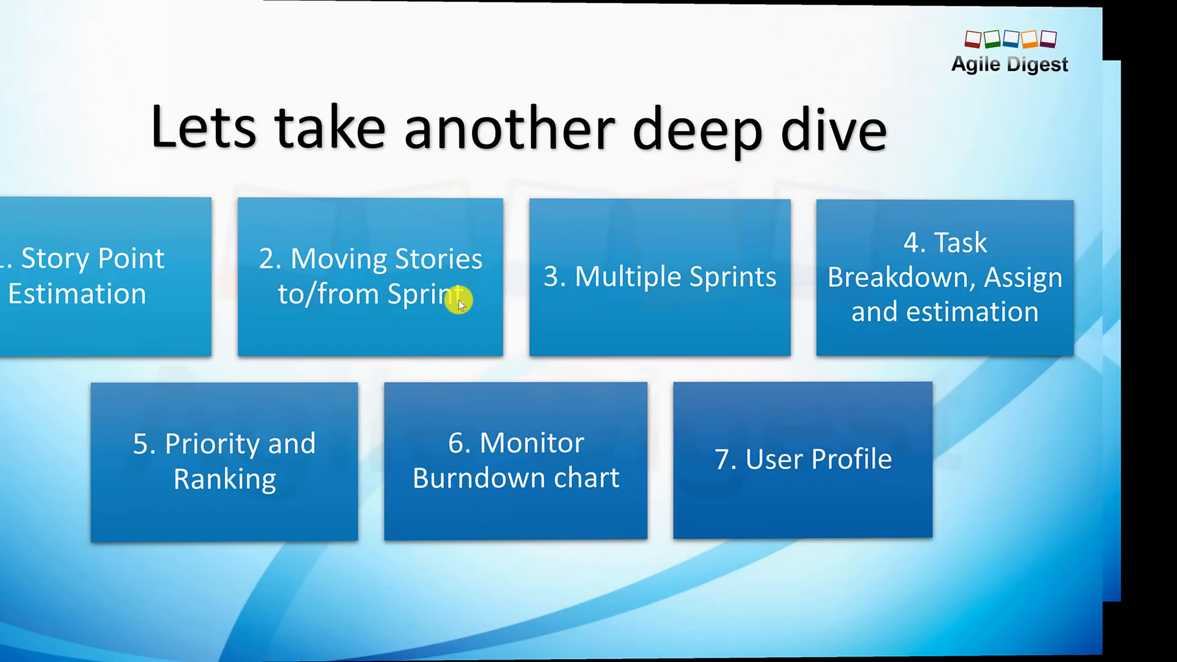
left_click(459, 300)
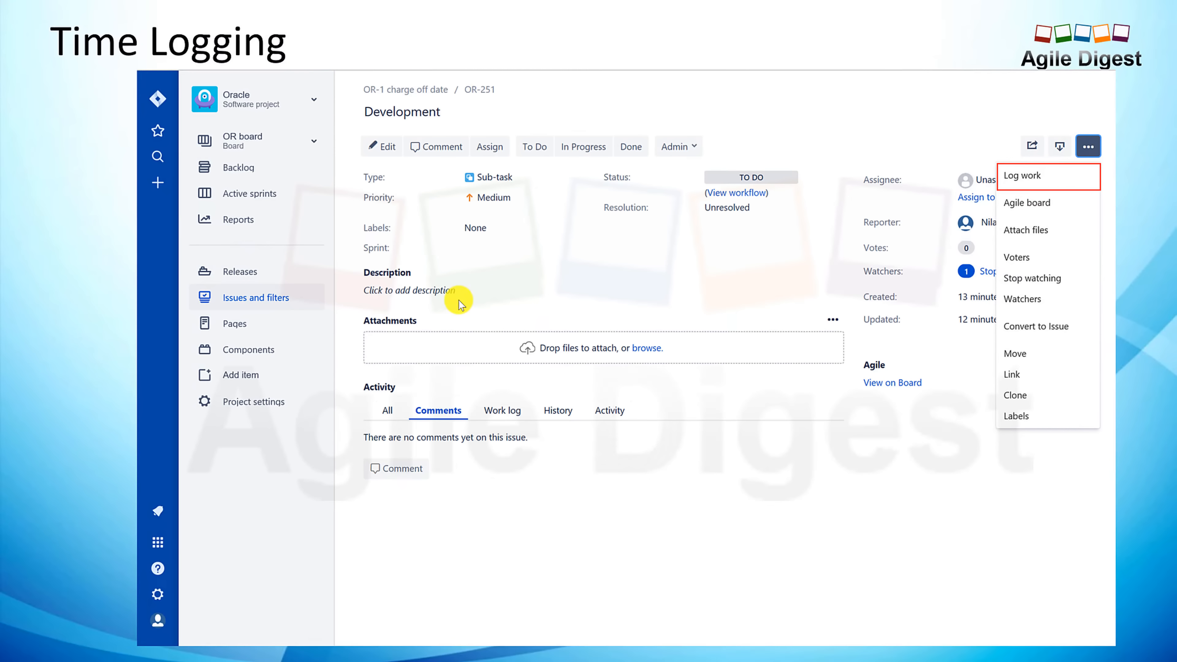
left_click(459, 300)
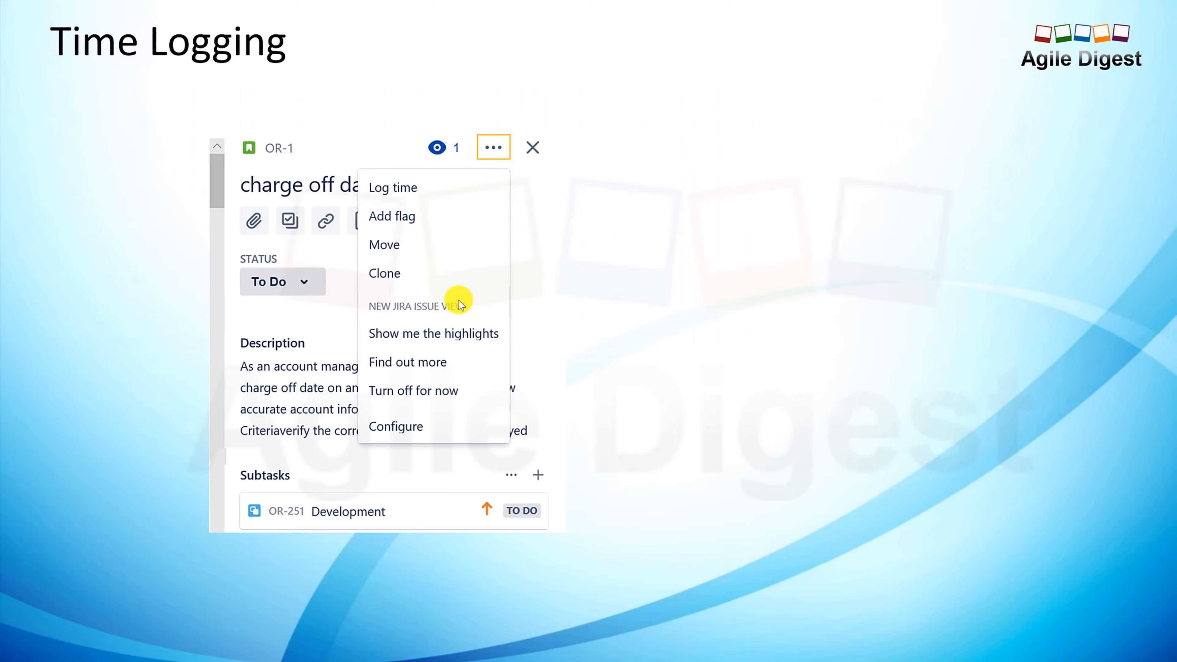
key("Left")
key("Left")
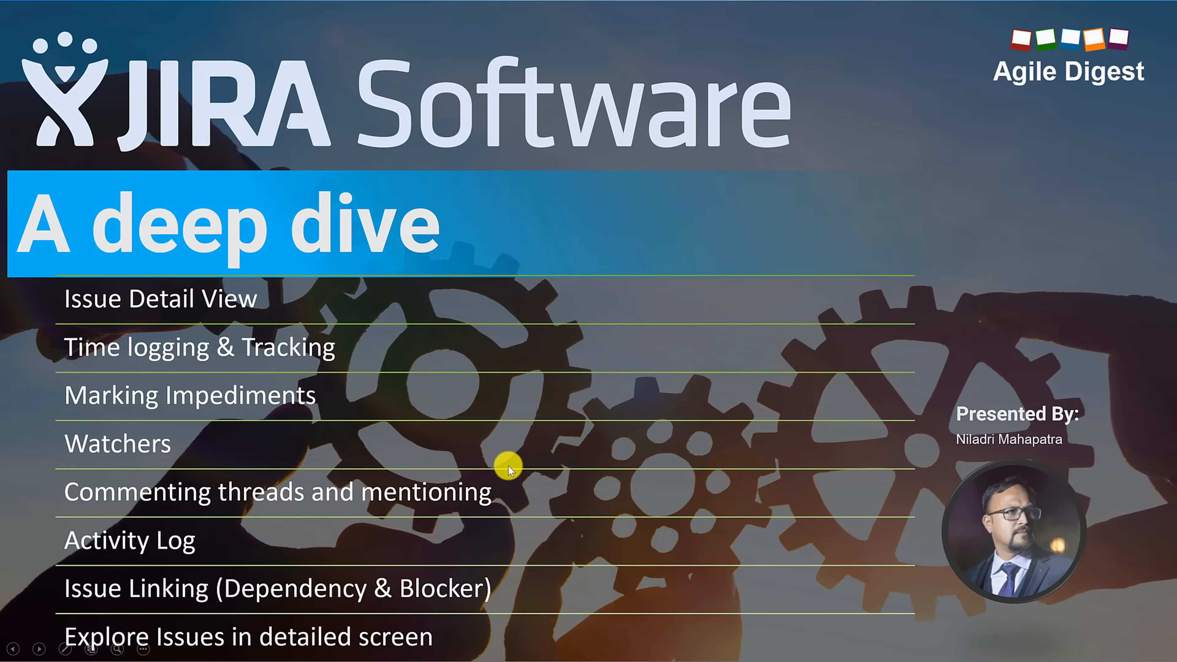
- Switch back to Jira, extend TC Sprint 2 to include the backlog issues from TC-19 through TC-25, and view its sprint planning page options
key("alt+Tab")
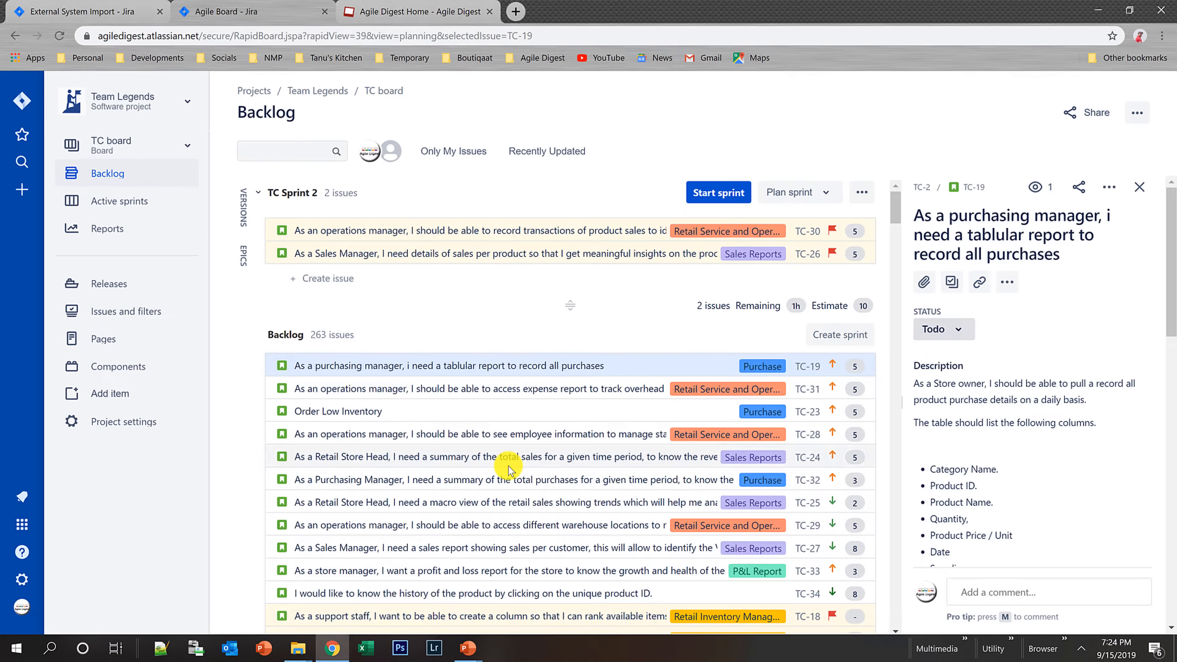
scroll(525, 305, "down", 3)
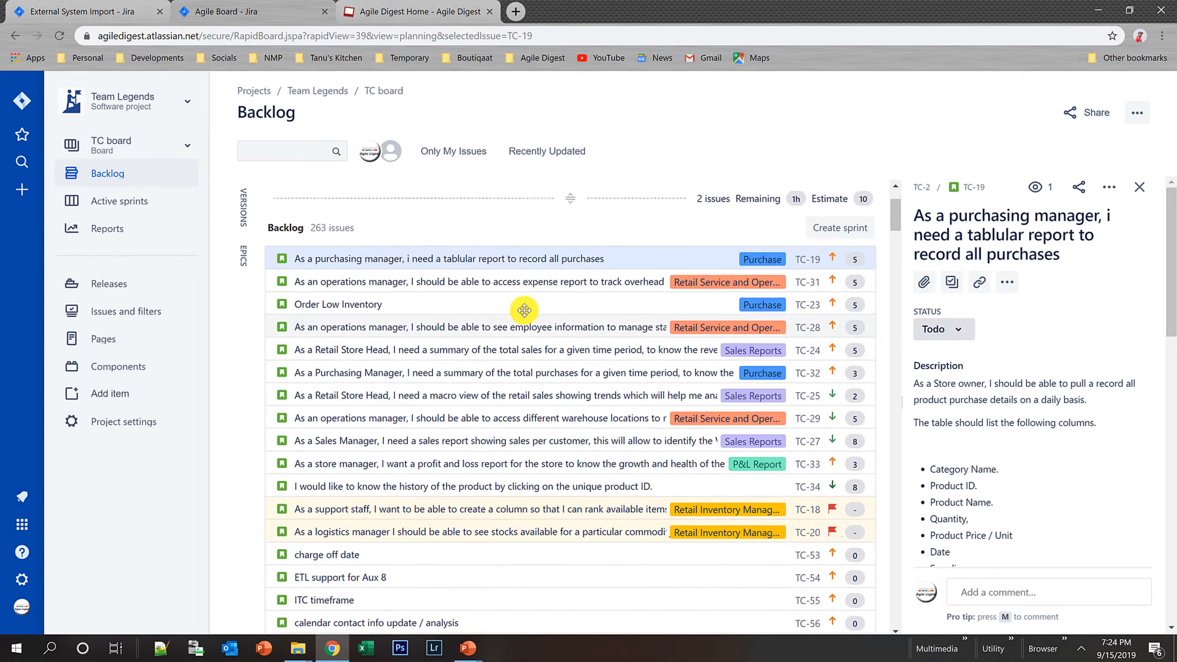
scroll(524, 309, "up", 3)
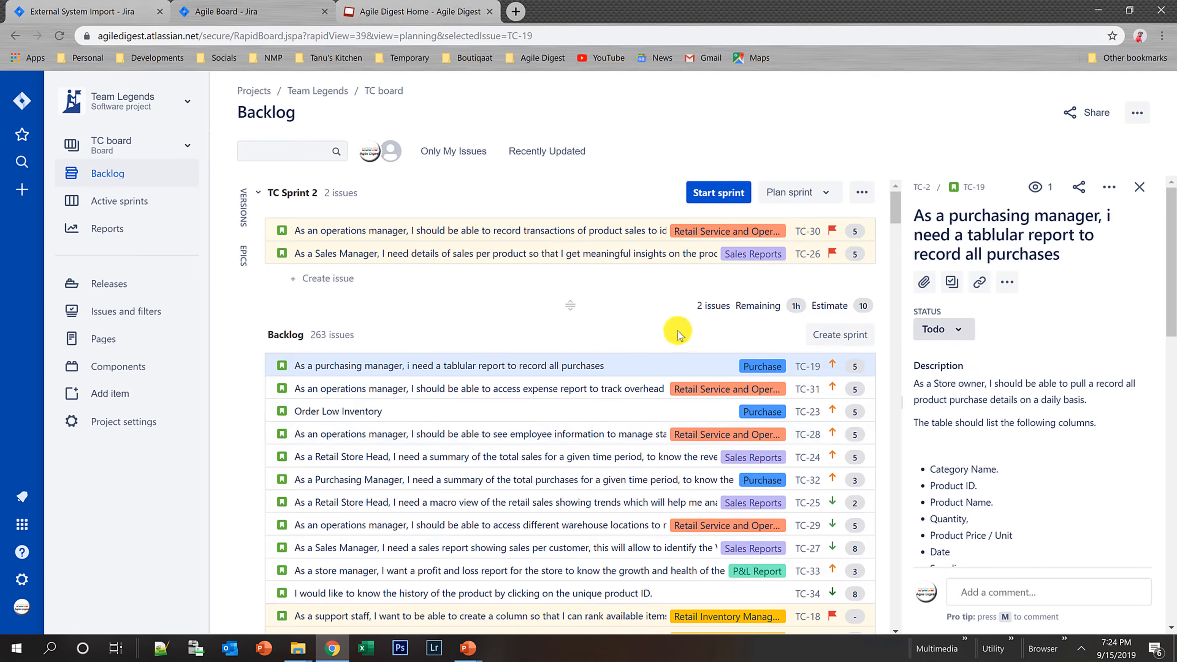
left_click_drag(574, 306, 565, 497)
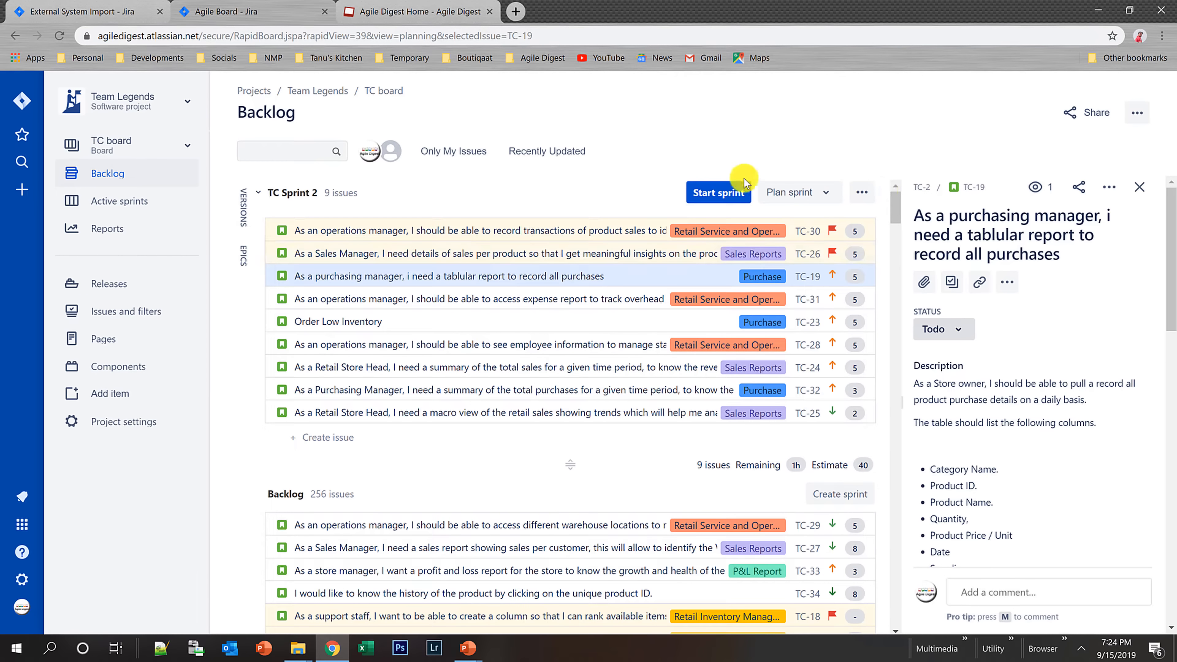
left_click(793, 195)
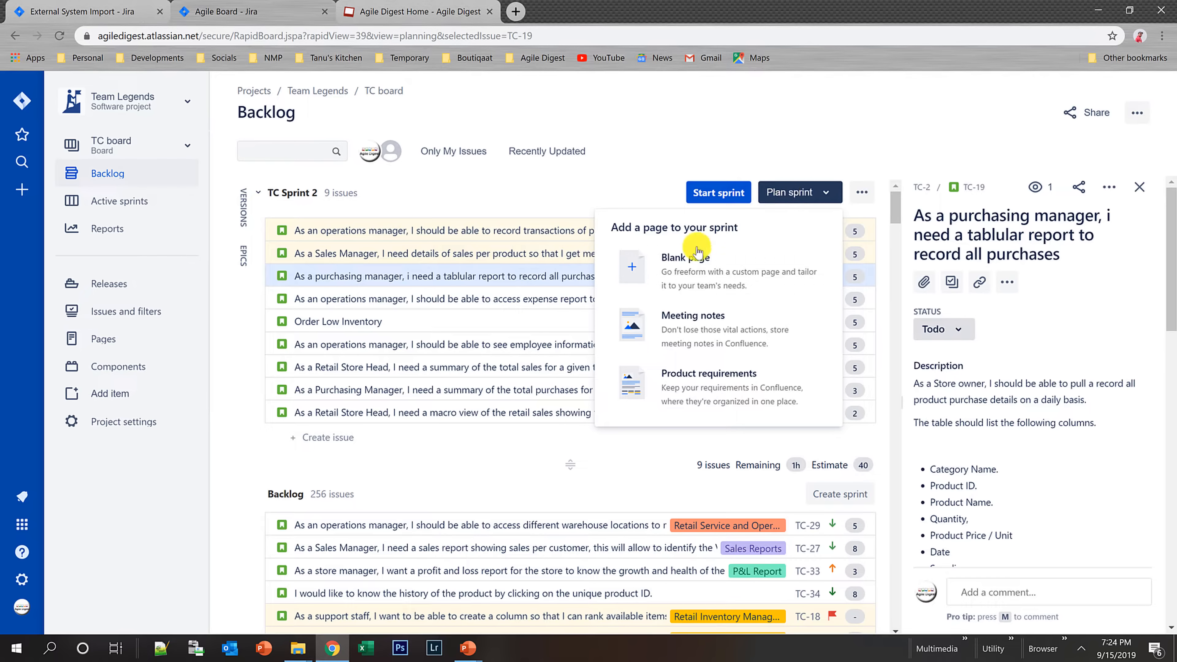
left_click(793, 195)
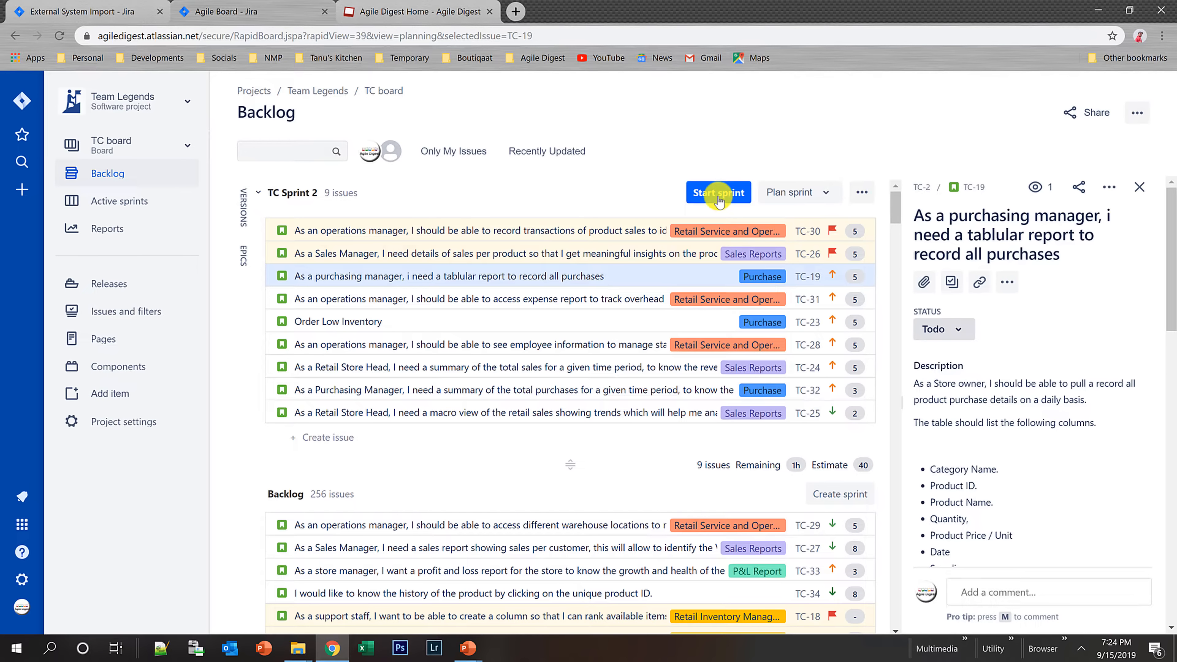
- Flag TC-28 in TC Sprint 2 with the comment "Test Environment is not available"
left_click(718, 200)
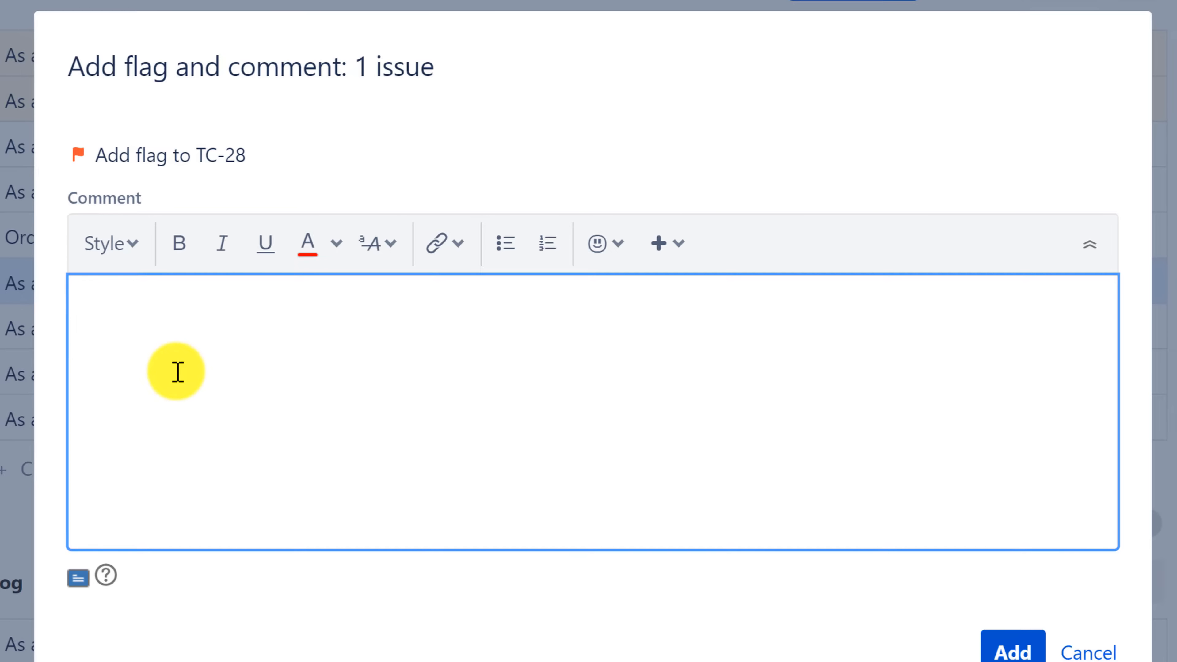
type("Test Environment is not available")
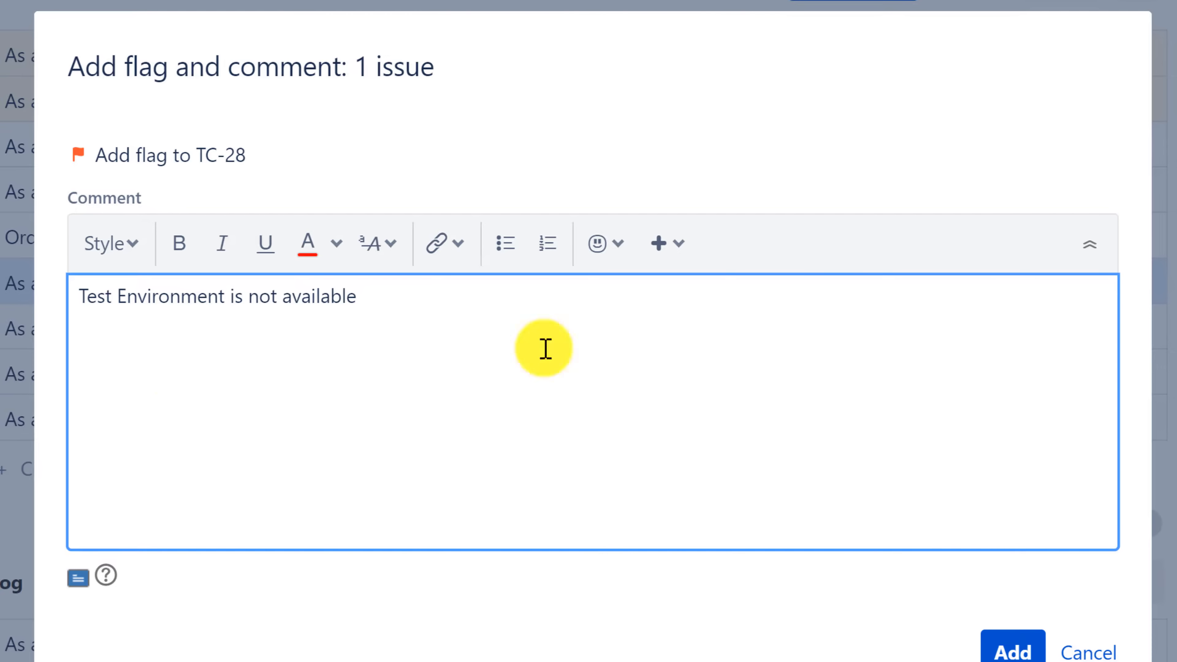
left_click(1006, 651)
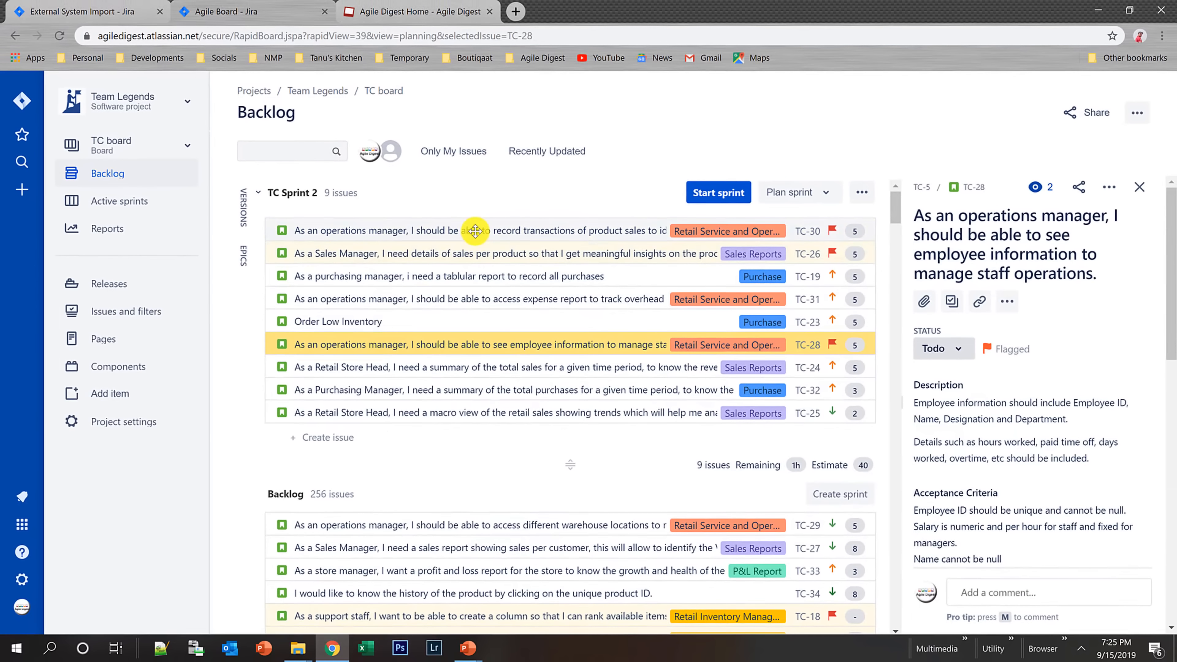
- View issues TC-30 and TC-31, and start TC Sprint 2 with a custom duration from 15/Sep/19 to 21/Sep/19 at 7:26 PM
left_click(475, 230)
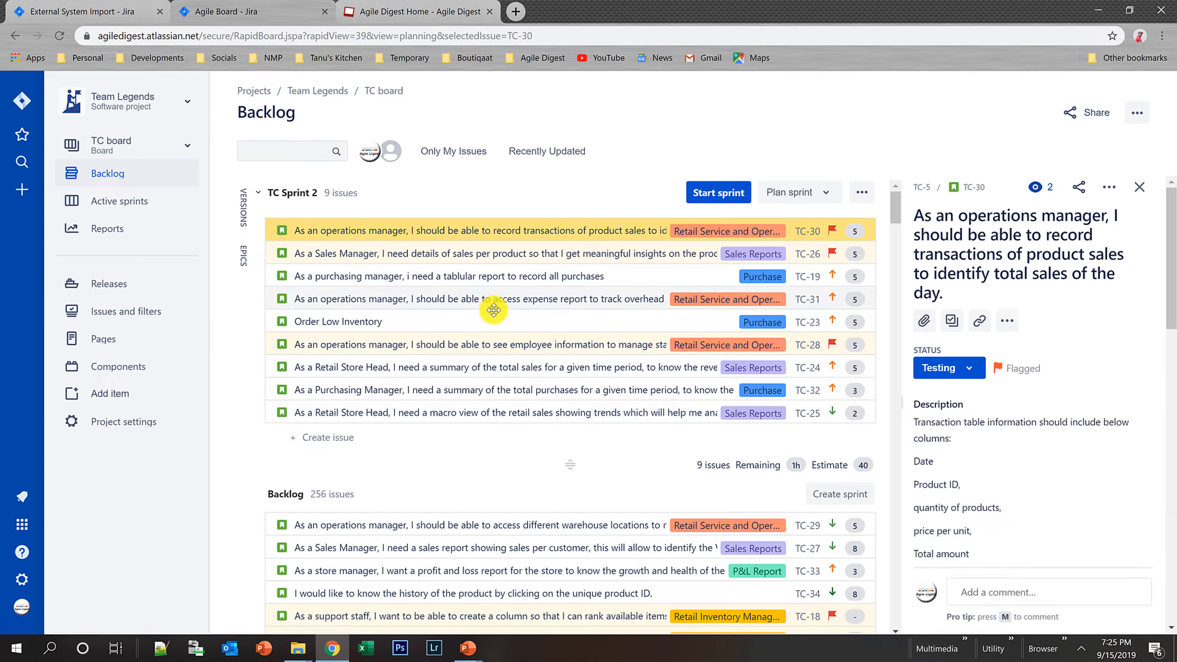
left_click(486, 299)
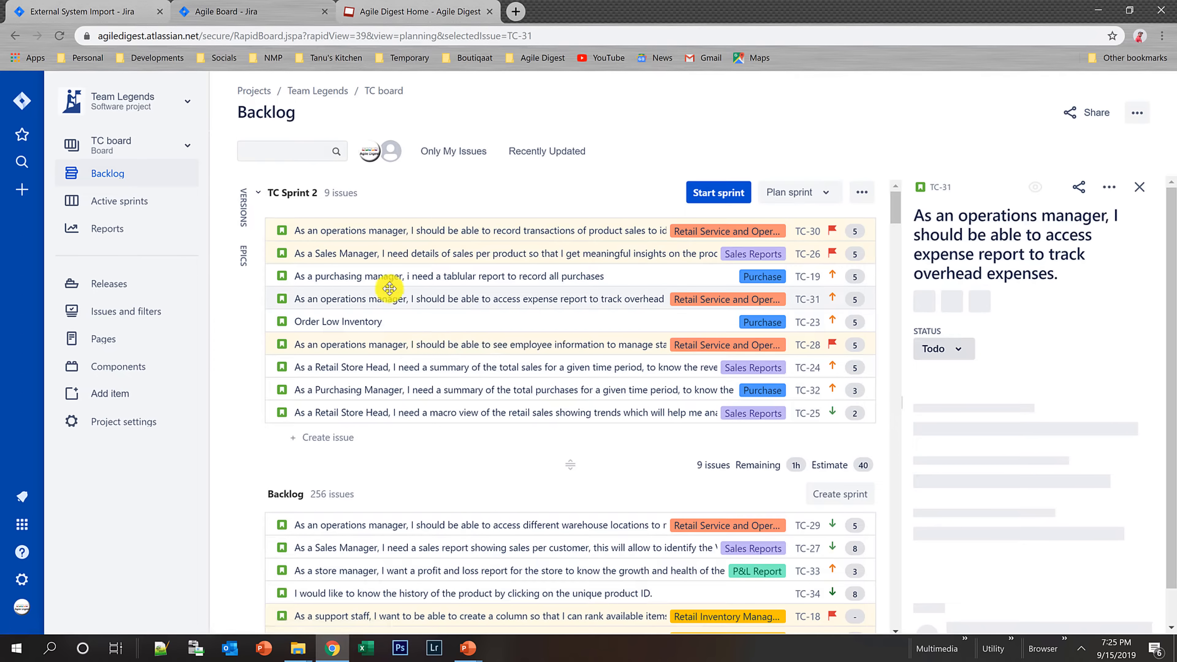
left_click(718, 192)
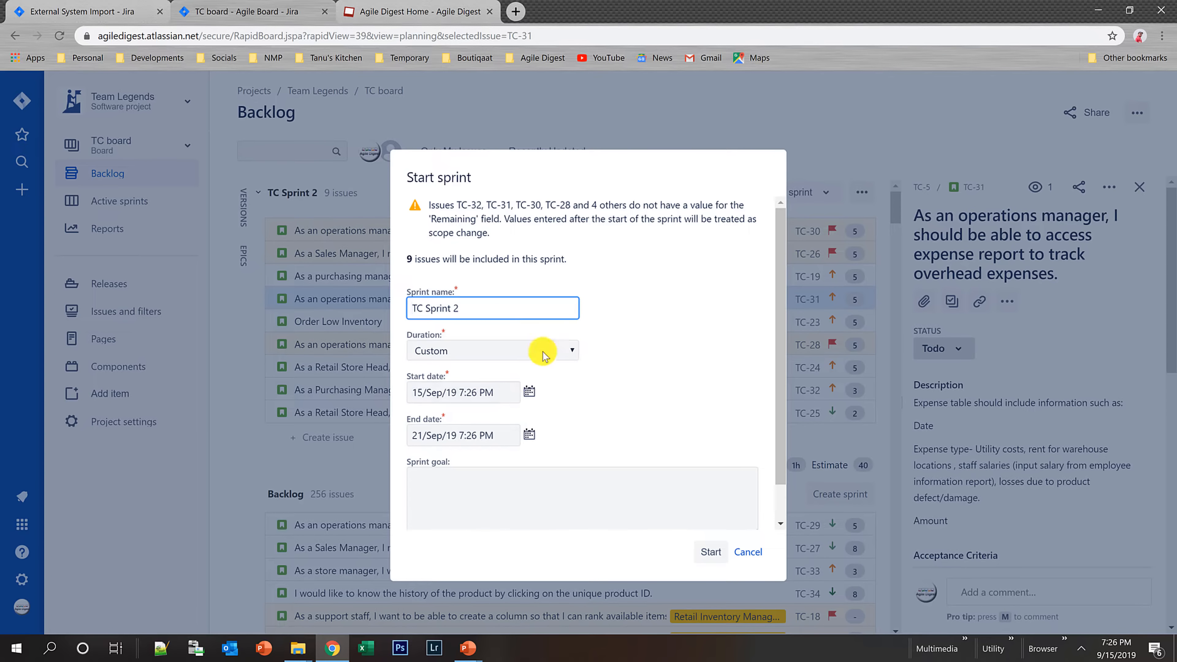
left_click(712, 552)
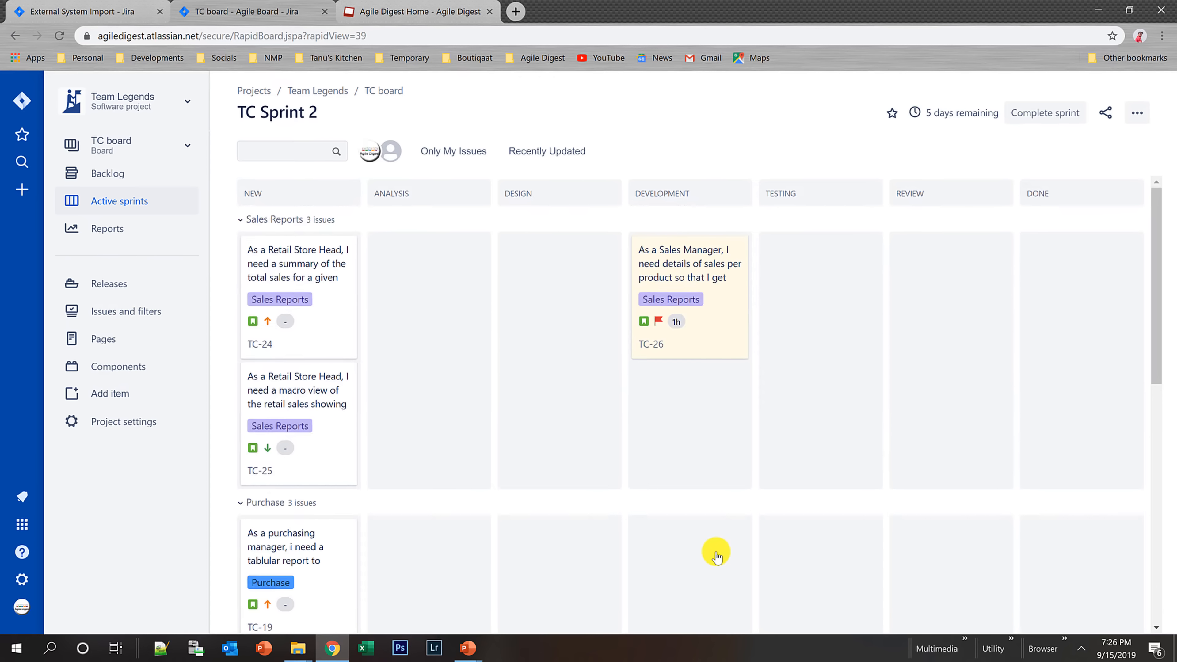
- Remove the flag from TC-26 in the Development column, adding the comment "Blocker Resolved"
scroll(479, 340, "up", 3)
right_click(695, 301)
left_click(752, 422)
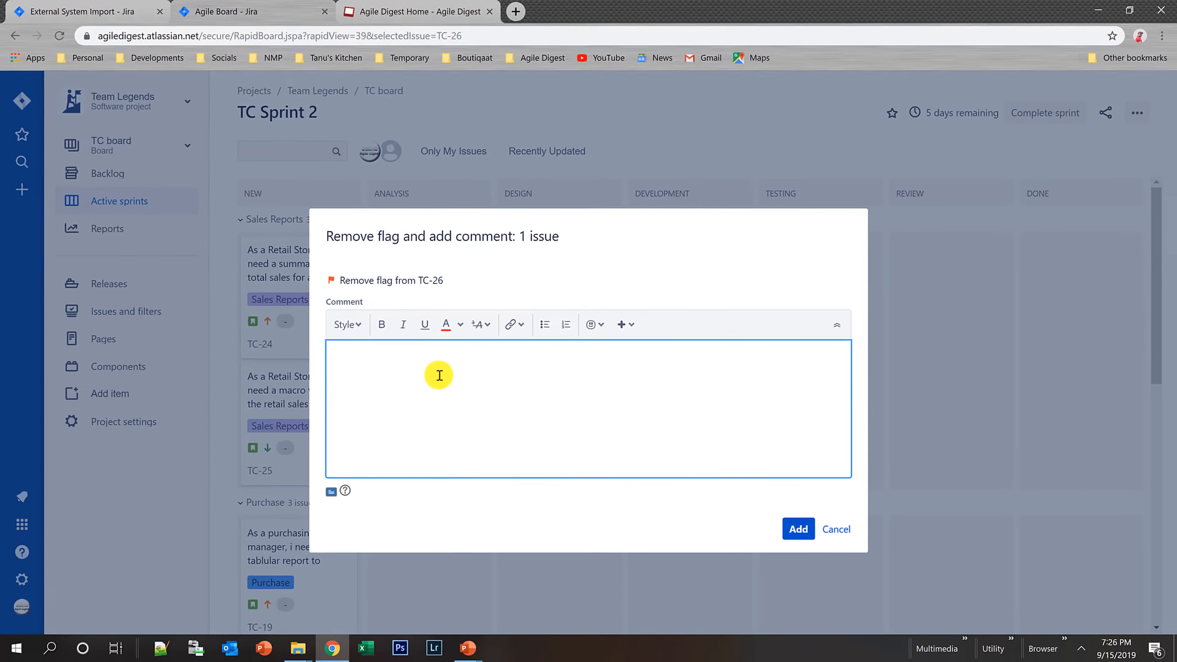
type("Issue Resolved")
key("ctrl+Left")
key("Left")
key("ctrl+shift+Left")
type("Blocker")
left_click(794, 529)
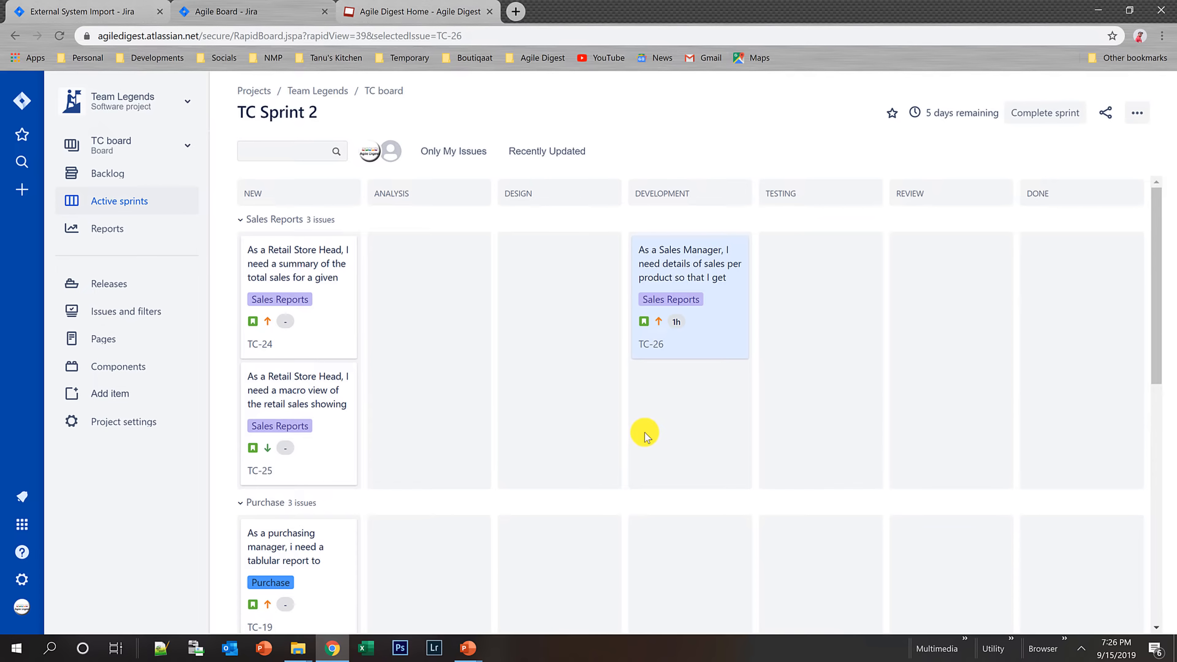
- Open TC-26, review the flag entries in its comments, and close the issue
left_click(688, 264)
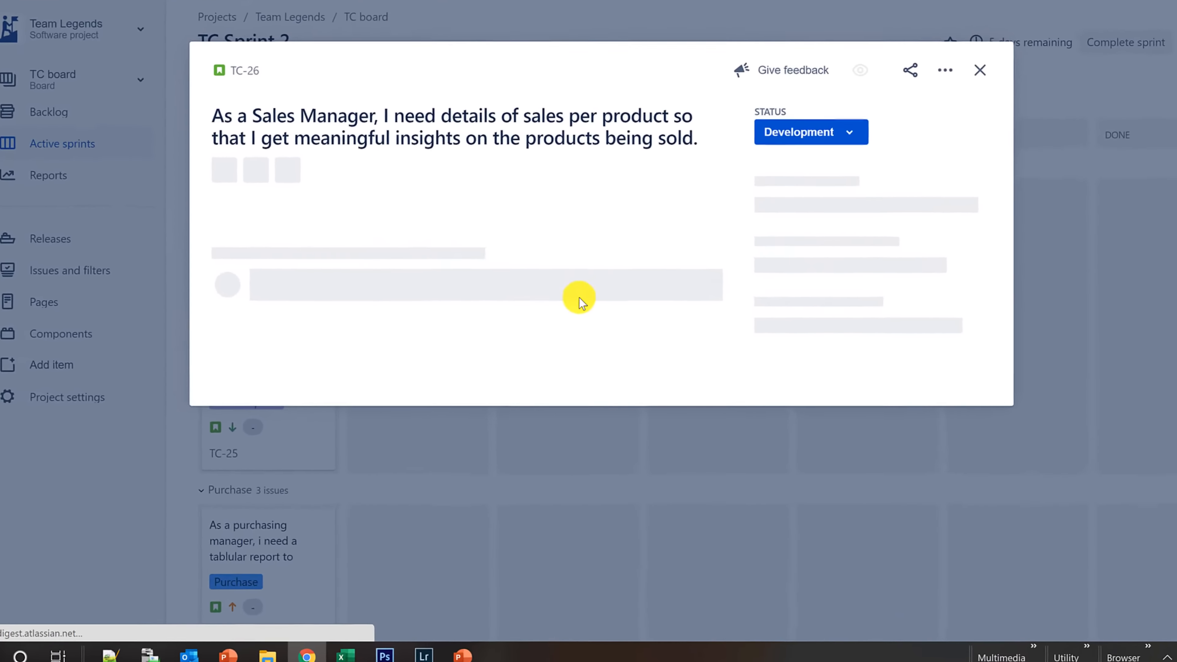
scroll(537, 178, "down", 10)
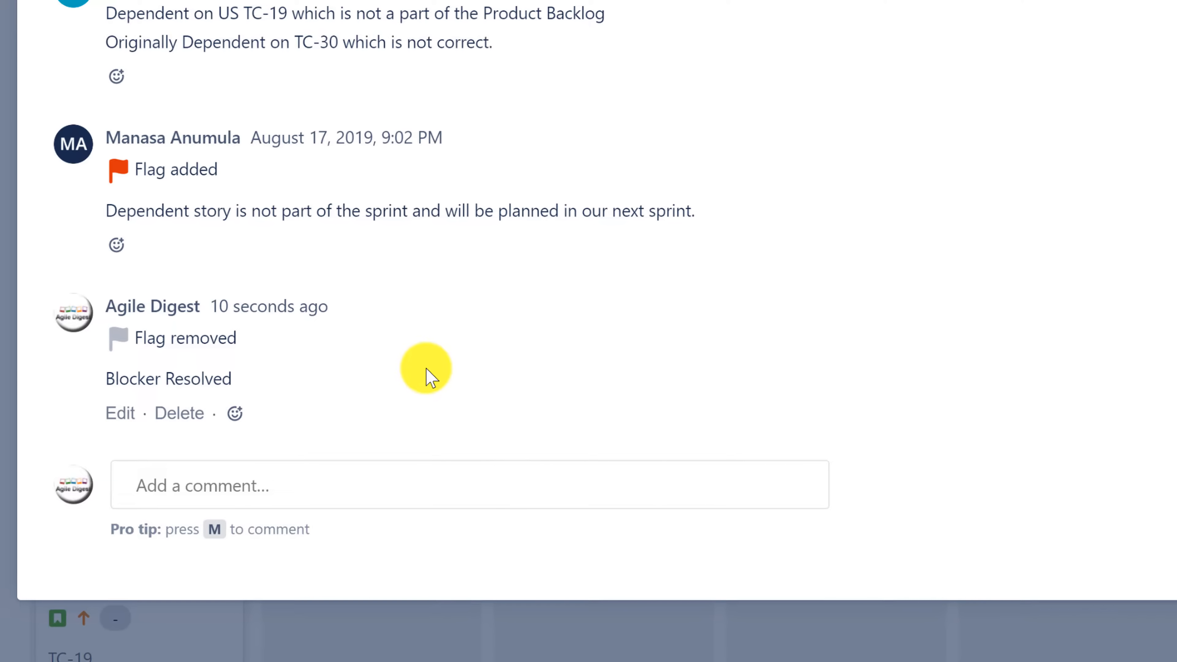
scroll(431, 378, "up", 4)
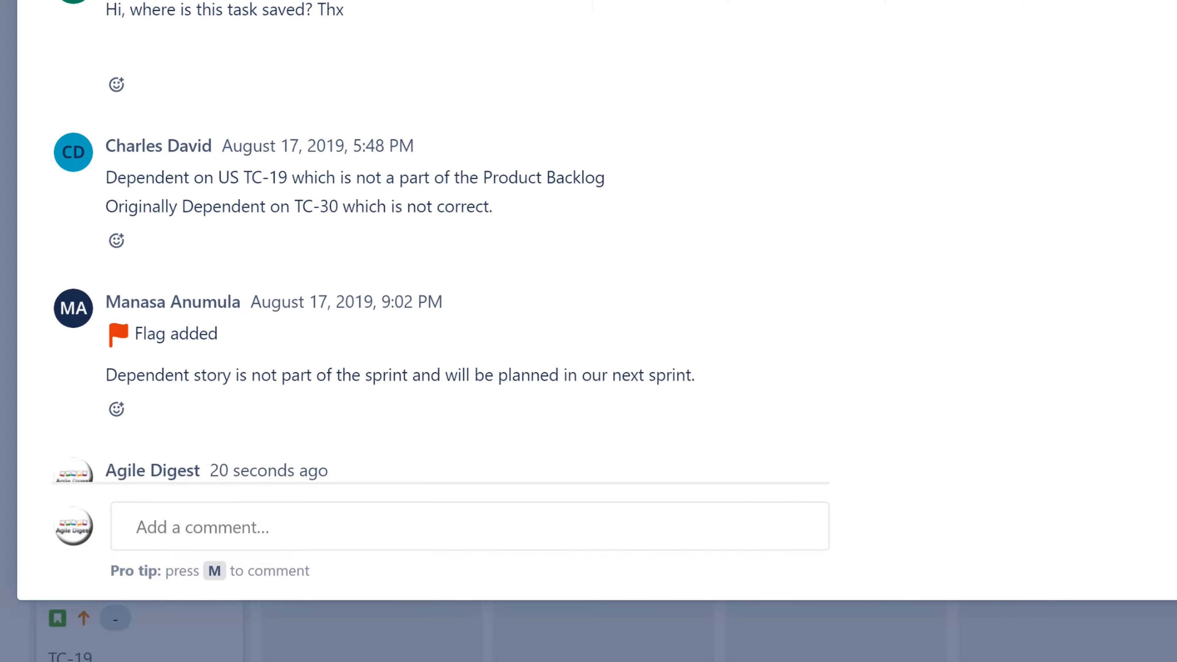
key("Escape")
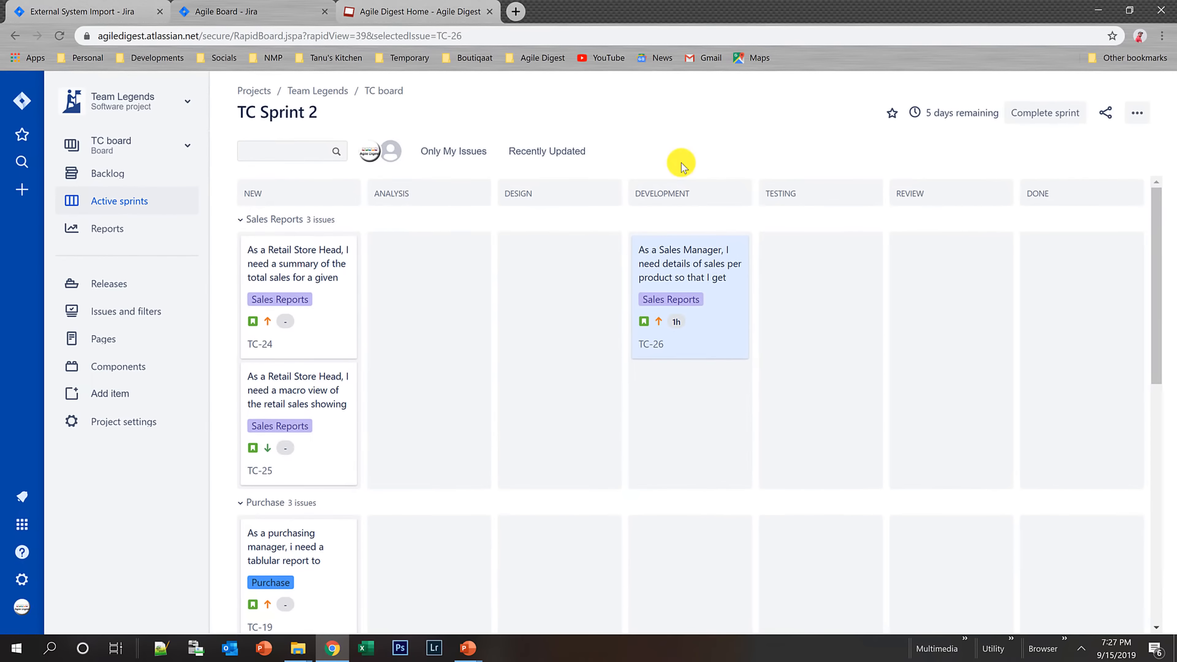
key("alt+Tab")
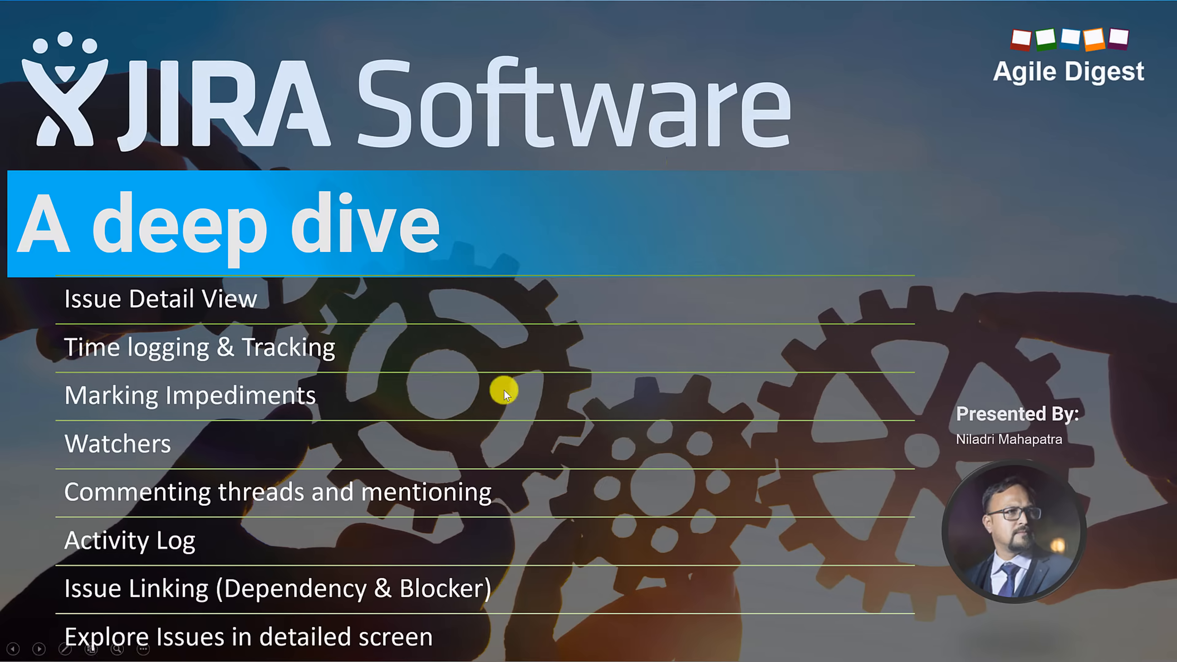
key("alt+Tab")
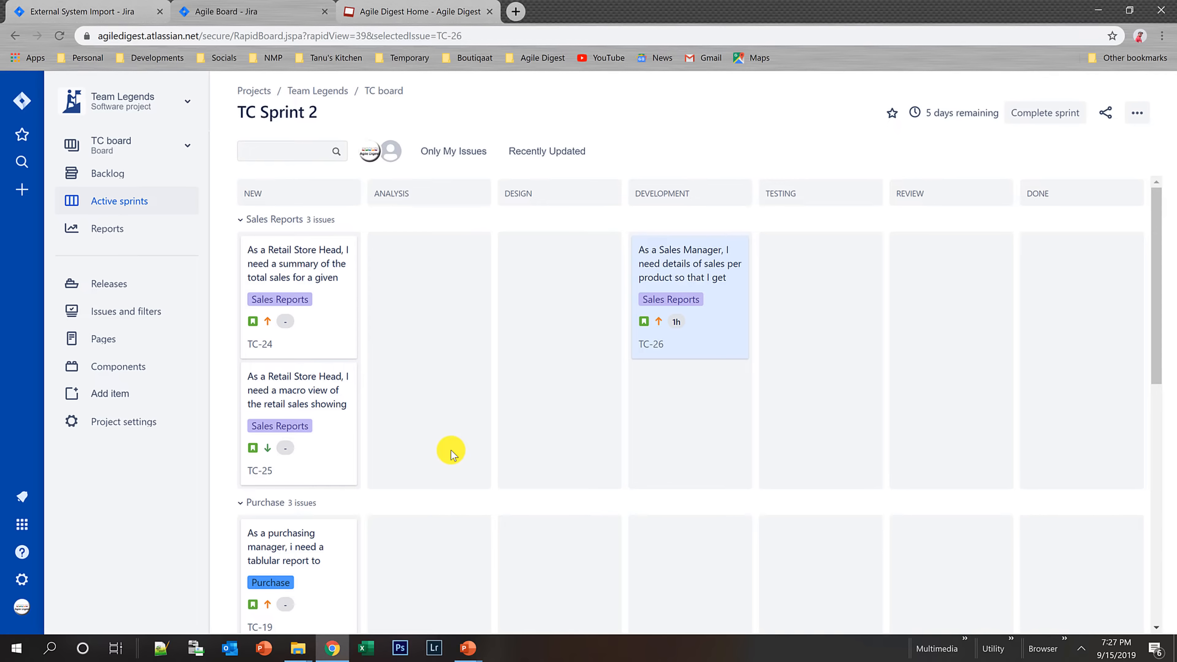
- Open TC-24 from the New column of TC Sprint 2 and start watching the issue
left_click(315, 329)
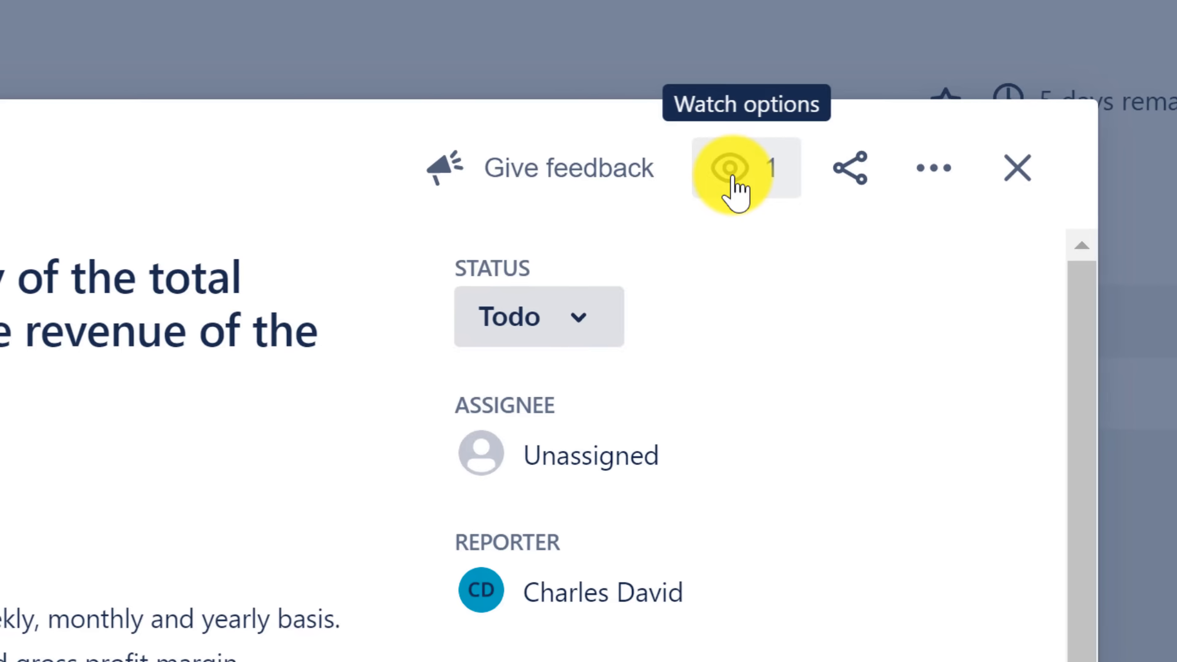
left_click(731, 177)
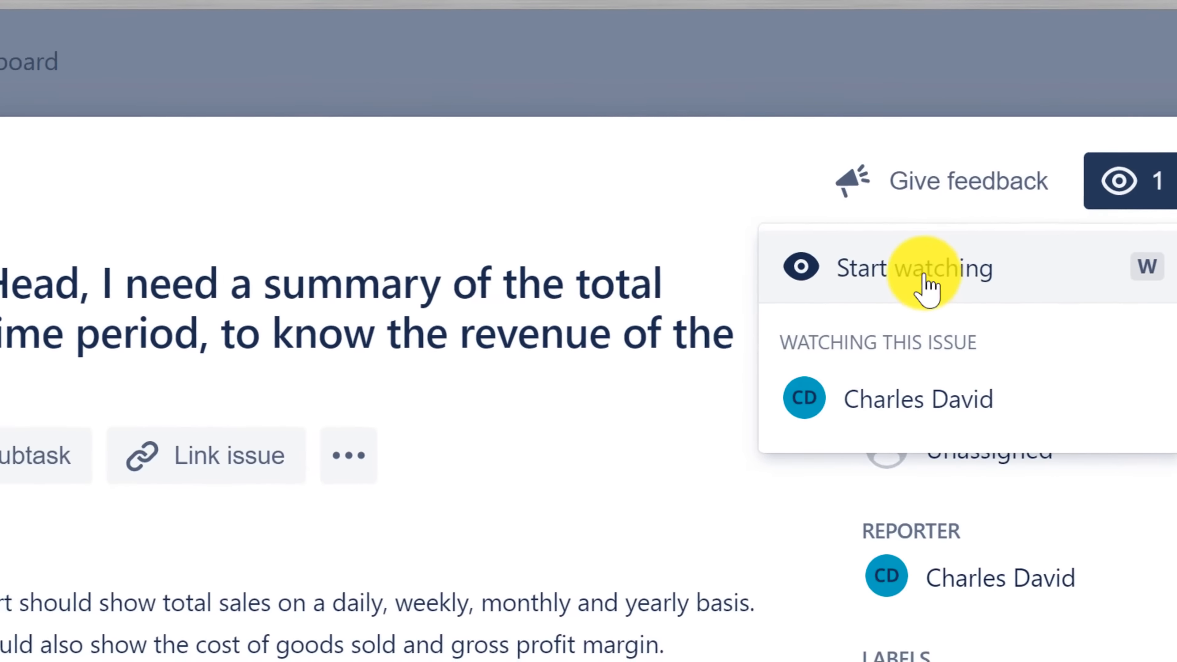
left_click(928, 283)
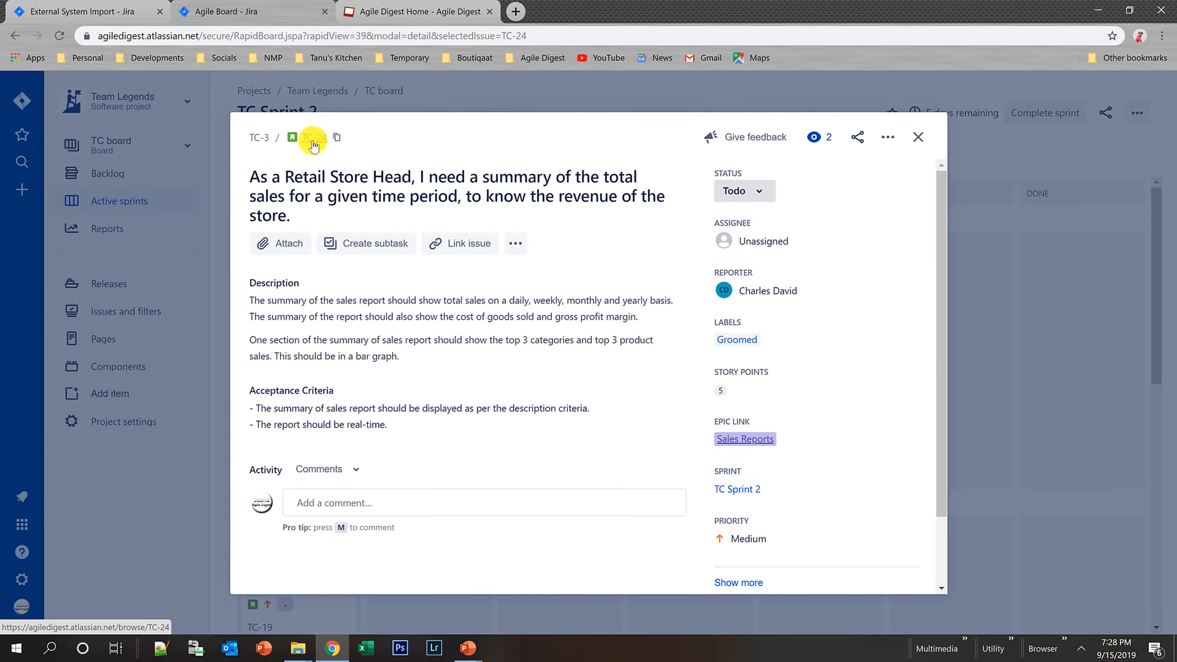
- Open TC-24 in its own browser tab and display it in the old issue view
left_click(313, 140)
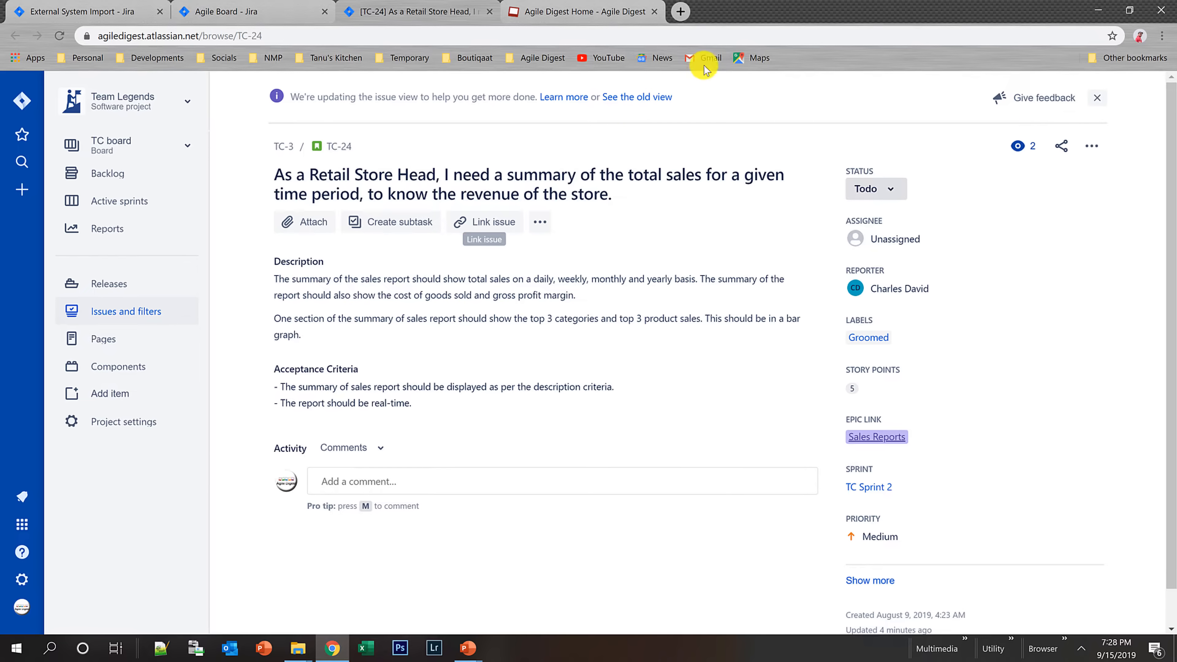
left_click(630, 105)
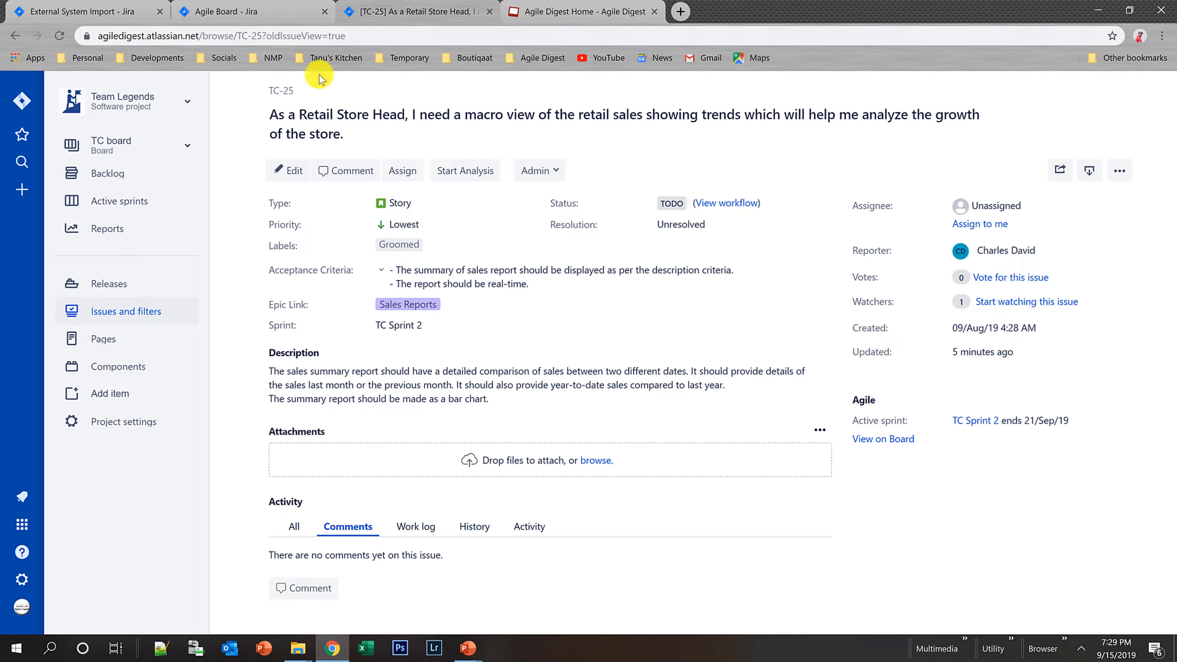
- Reload TC-25 in the new issue view by removing "oldIssueView=true" from its web address
left_click(263, 35)
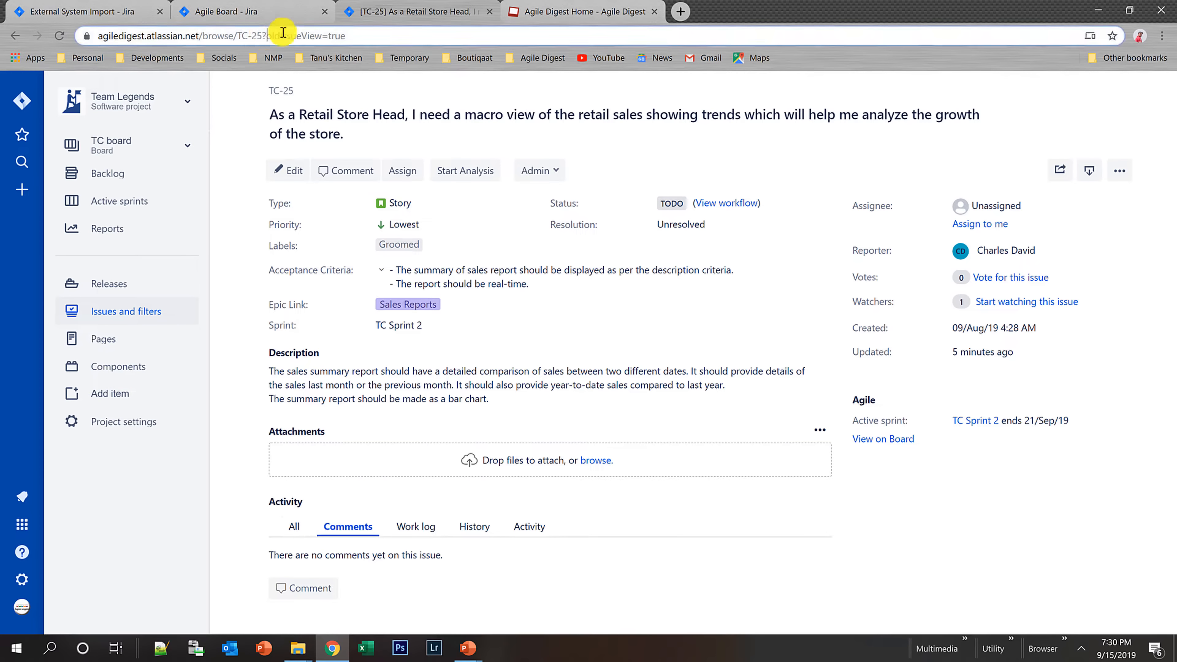
left_click_drag(298, 35, 378, 37)
key("BackSpace")
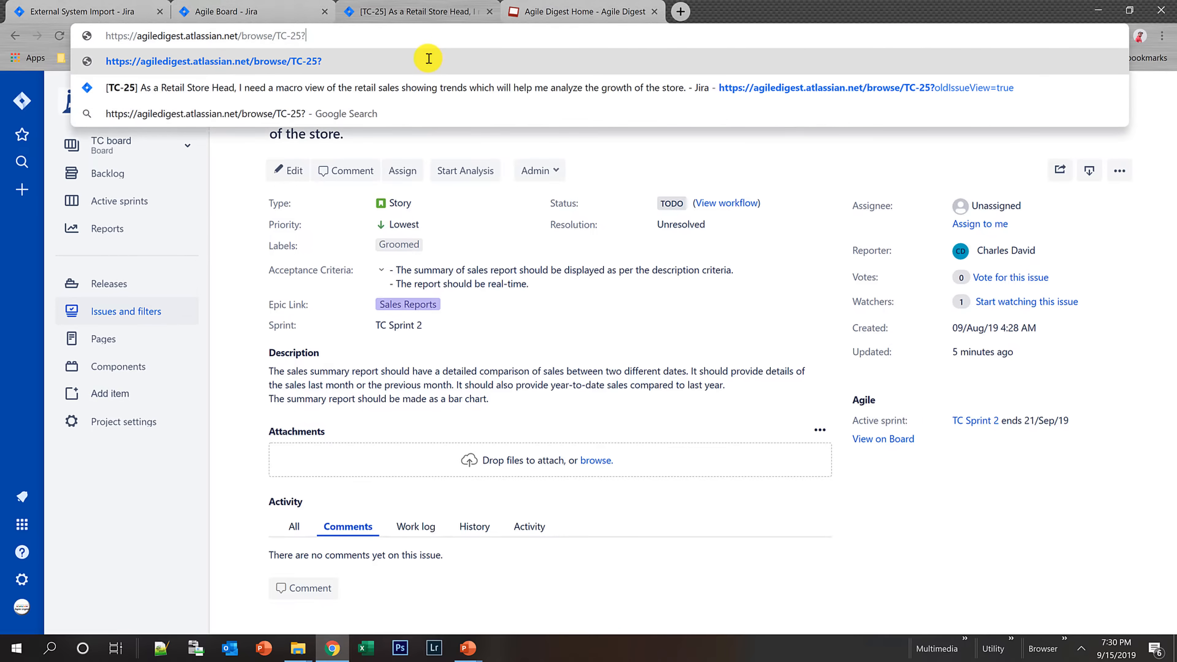
key("Return")
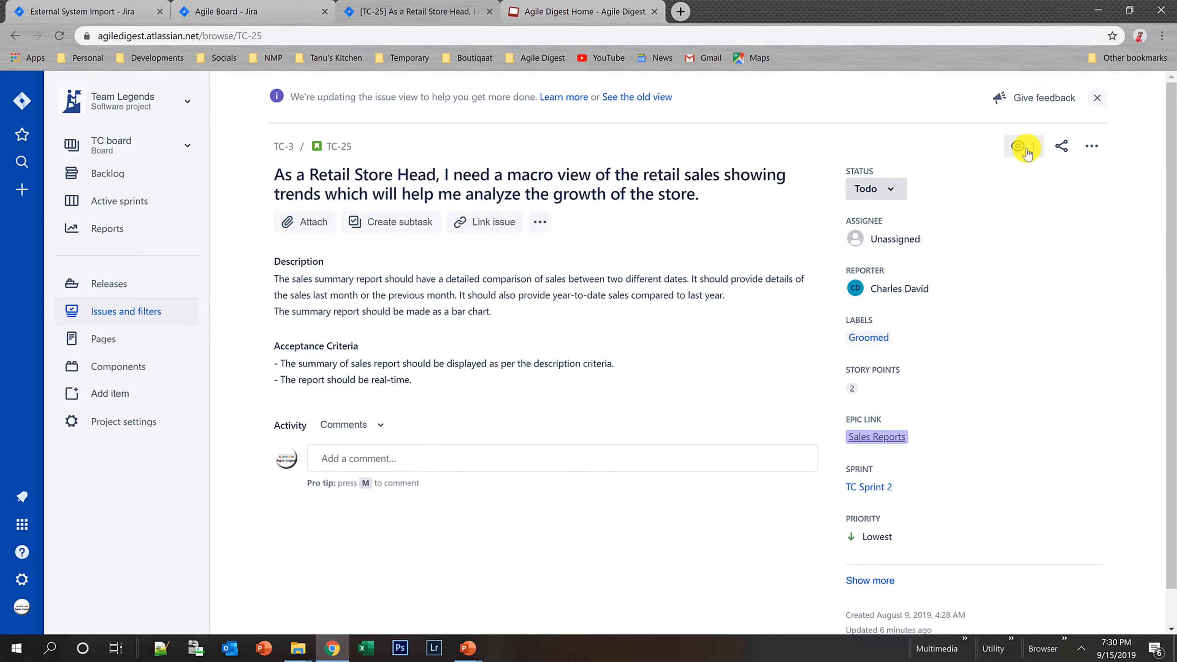
- View the sharing form of TC-25 and dismiss it without sending anything
left_click(1060, 147)
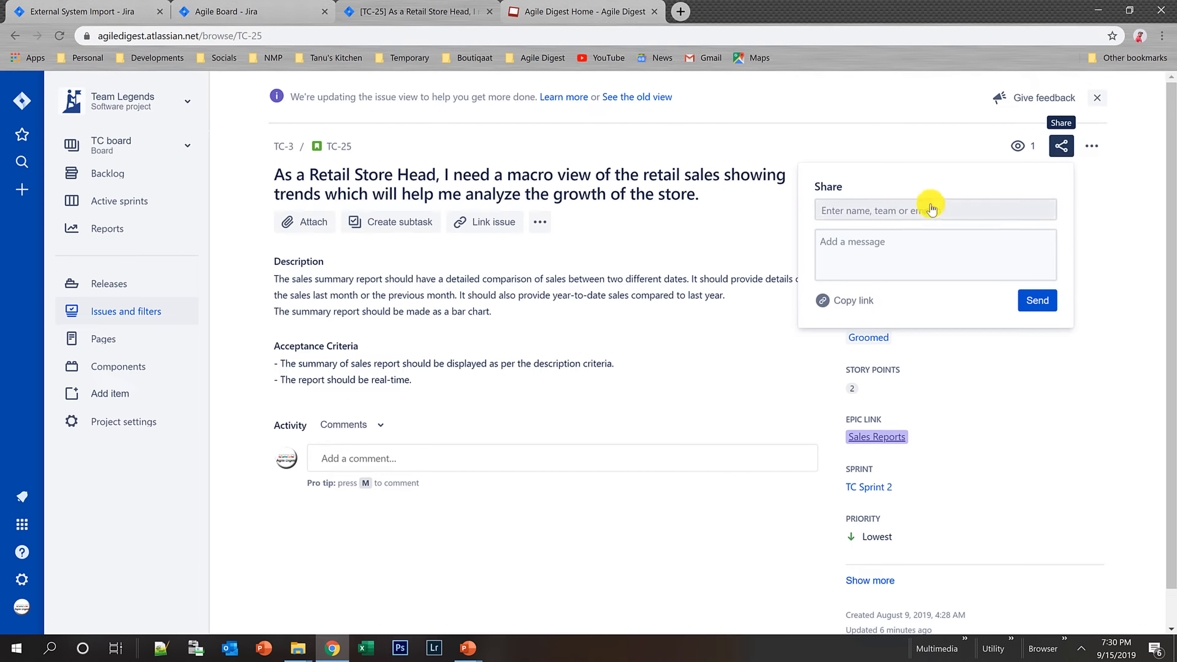
left_click(1099, 262)
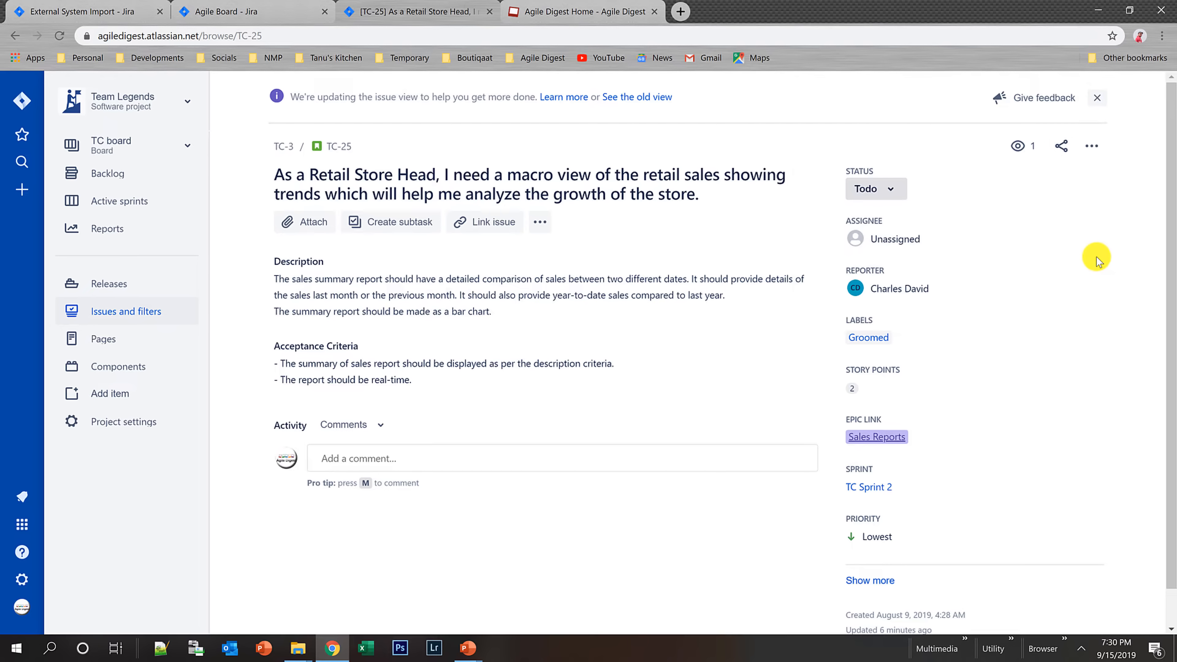
key("alt+Tab")
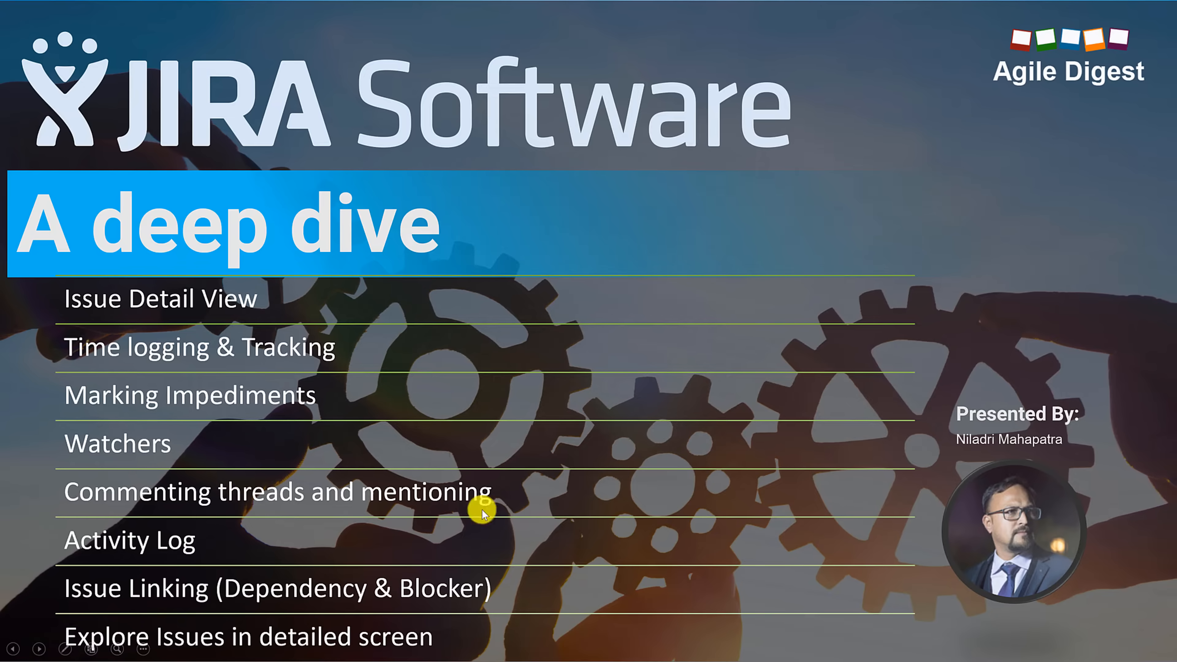
key("alt+Tab")
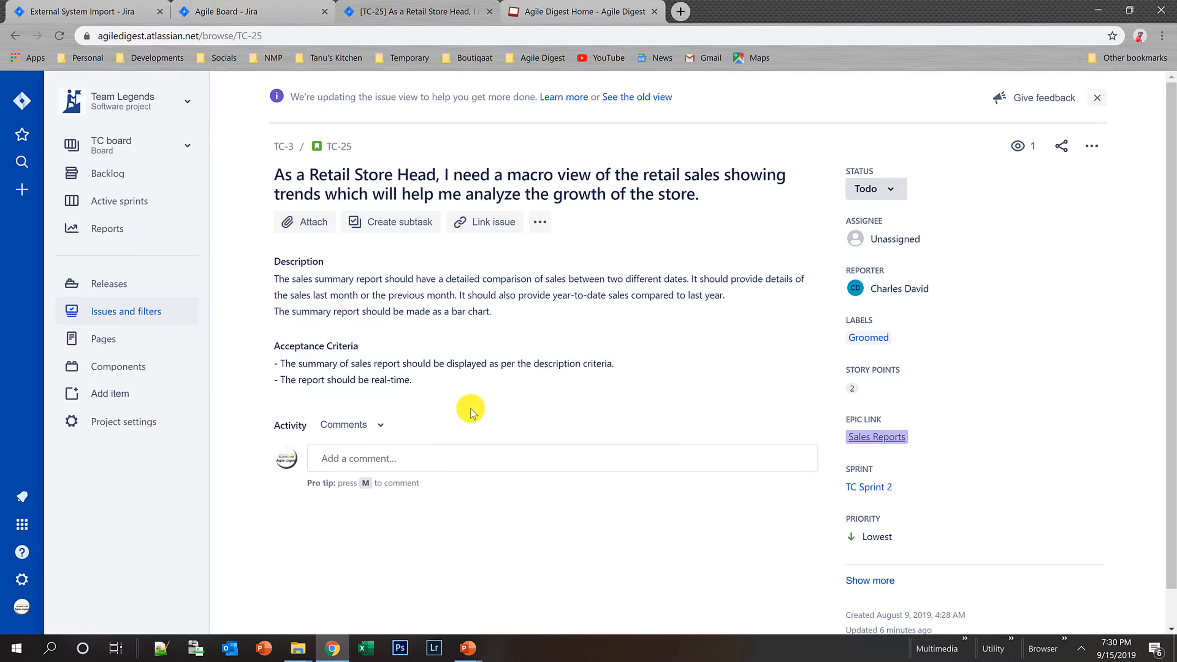
- Draft a comment on TC-25 mentioning a team member with "Can you please look into the code", and discard it
left_click(370, 457)
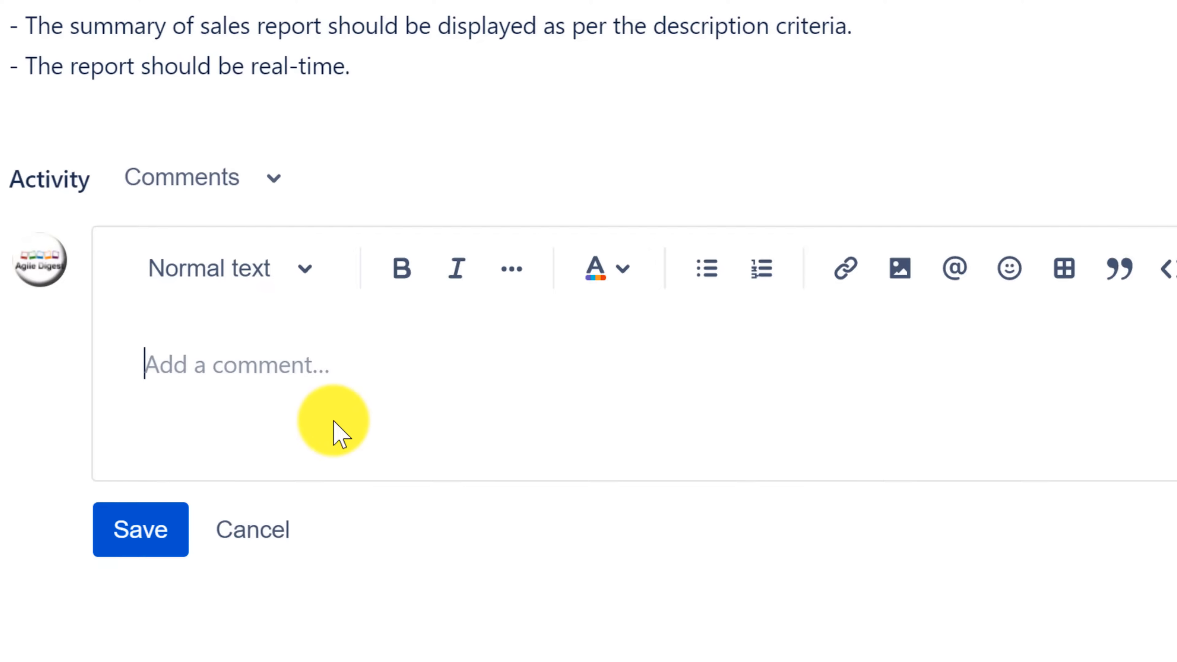
type("@")
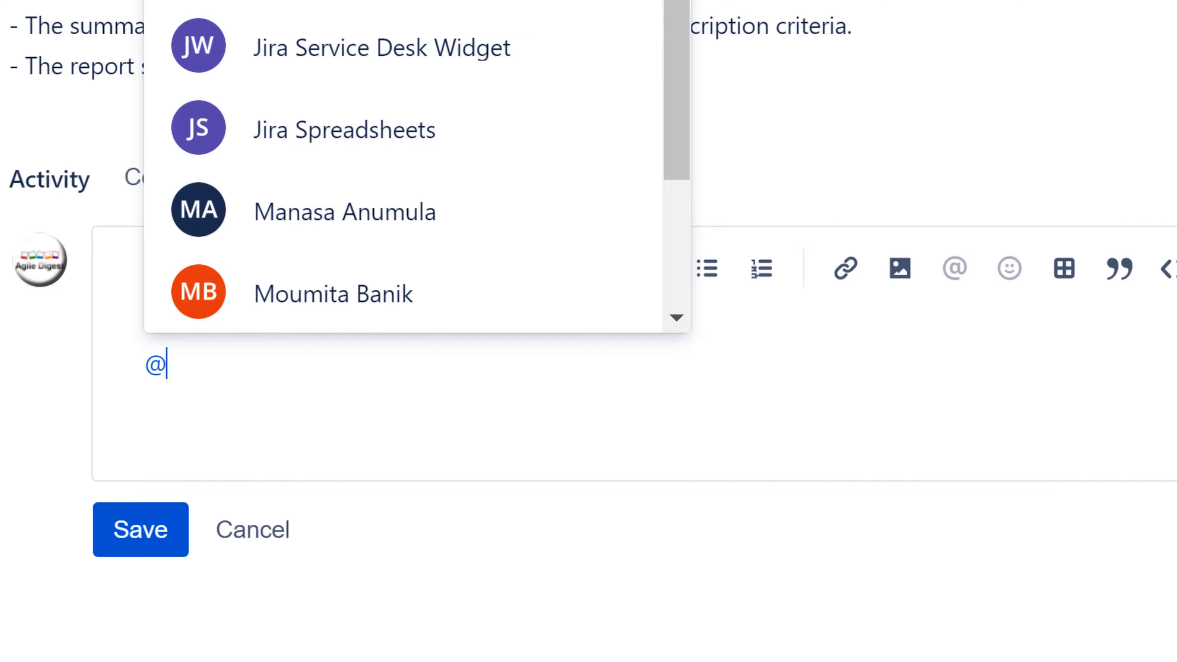
scroll(683, 65, "down", 3)
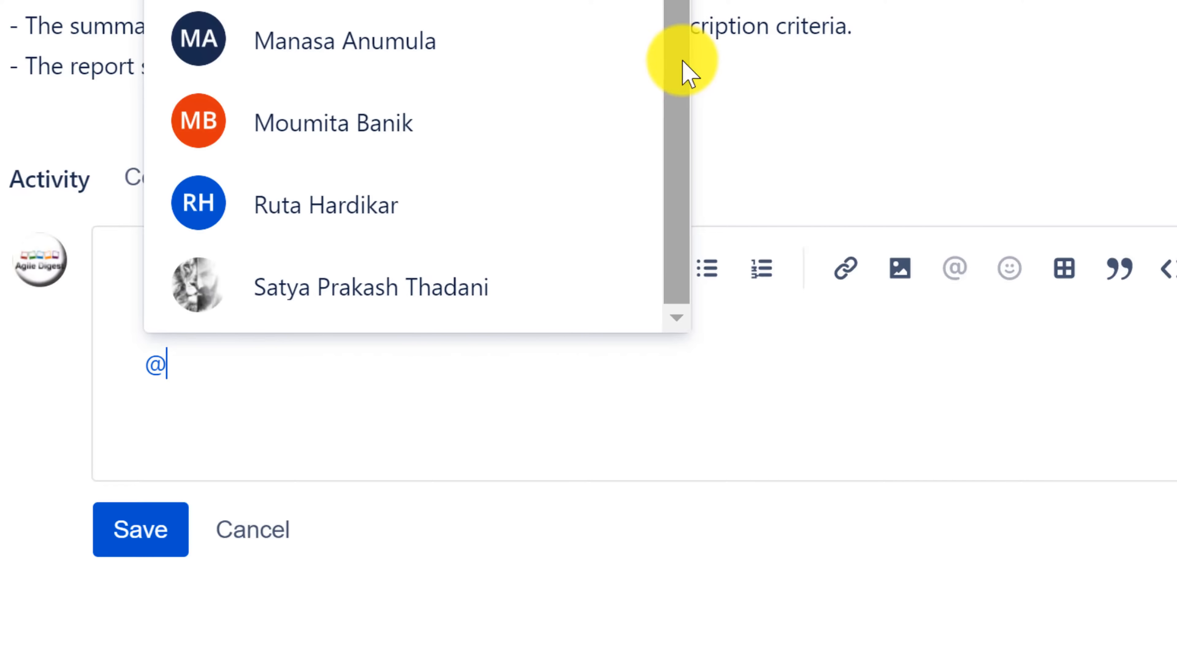
left_click(359, 146)
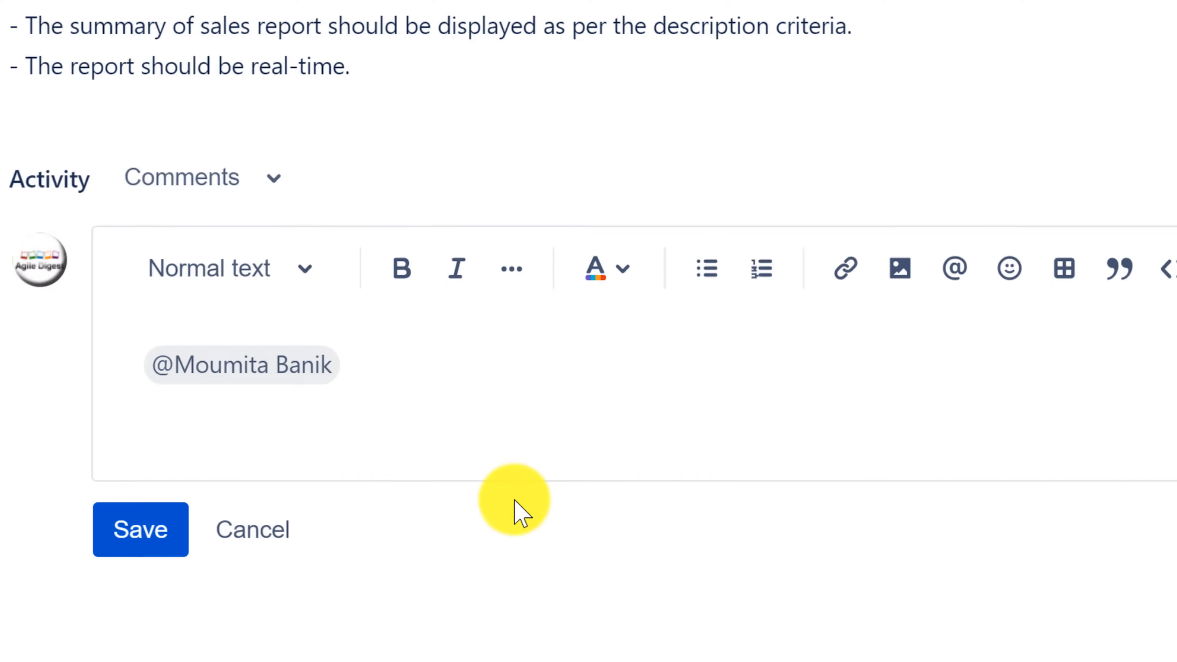
type("Can you")
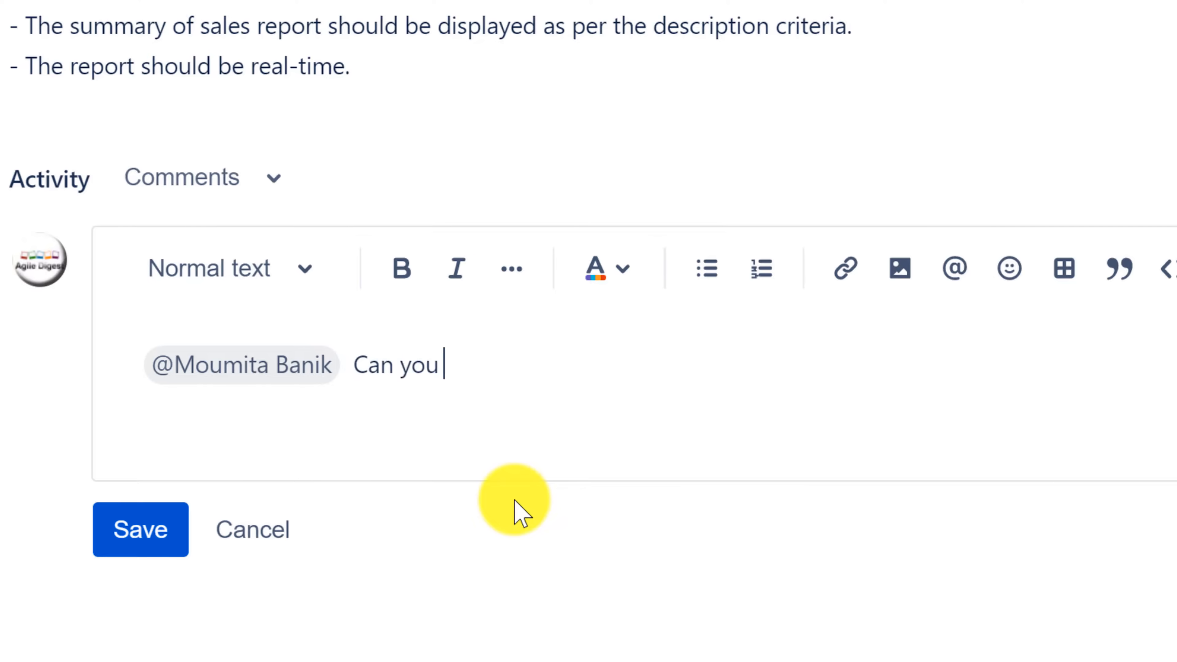
type(" please look")
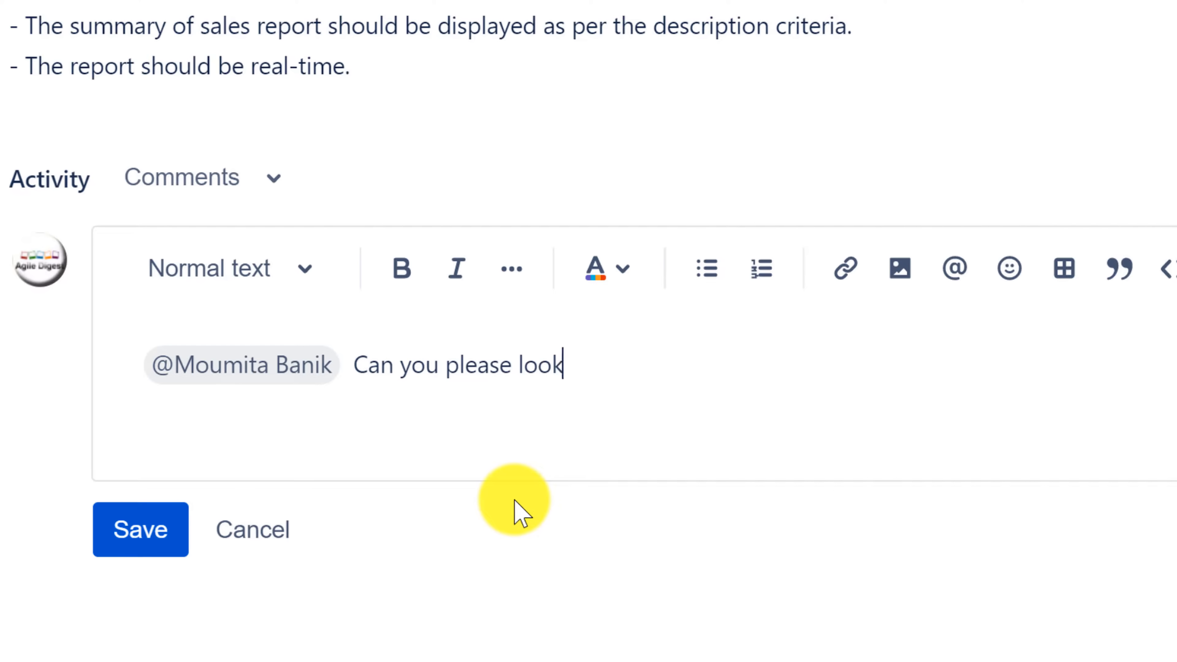
type(" into the ")
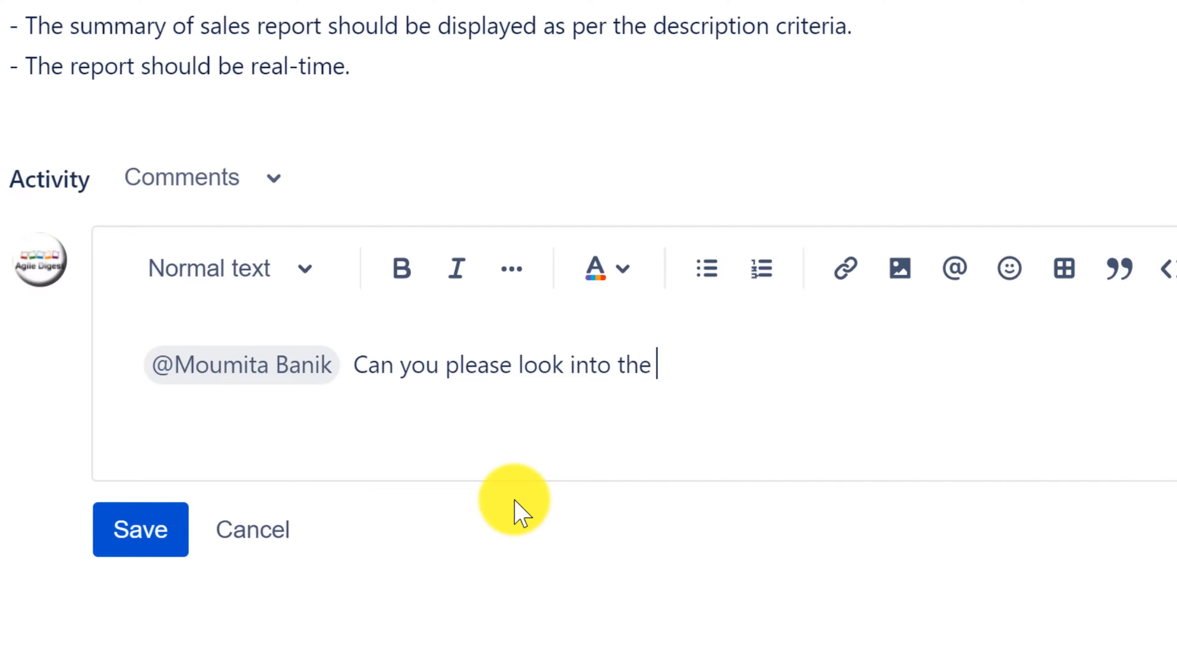
type("code")
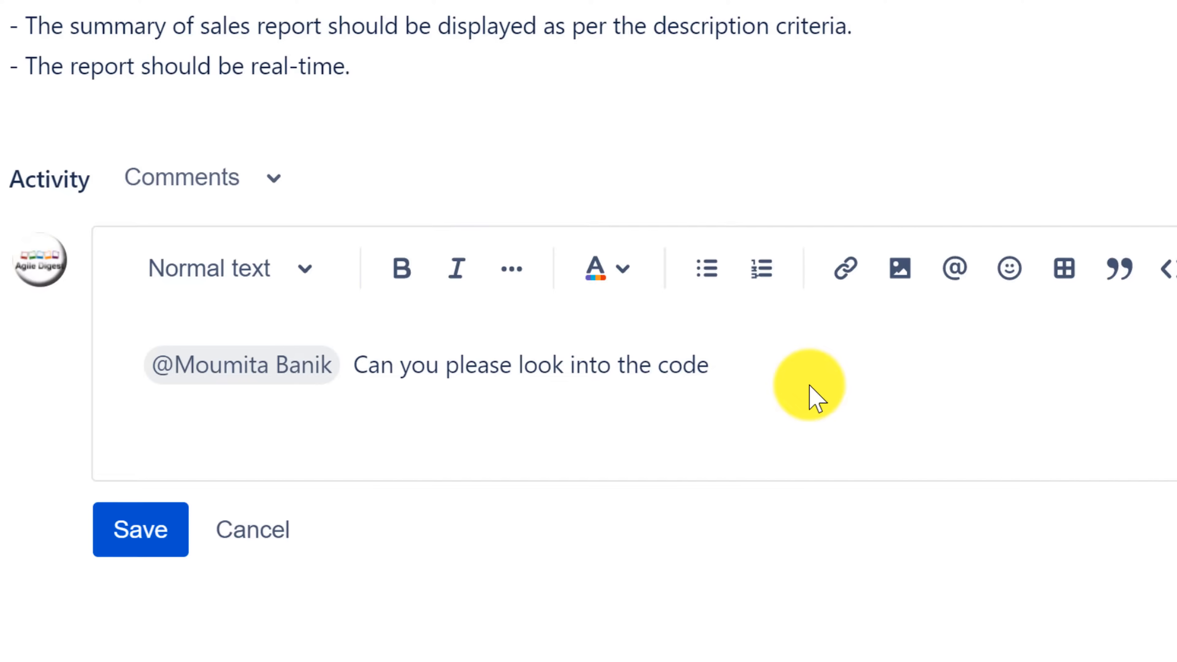
left_click_drag(775, 383, 183, 412)
left_click(190, 417)
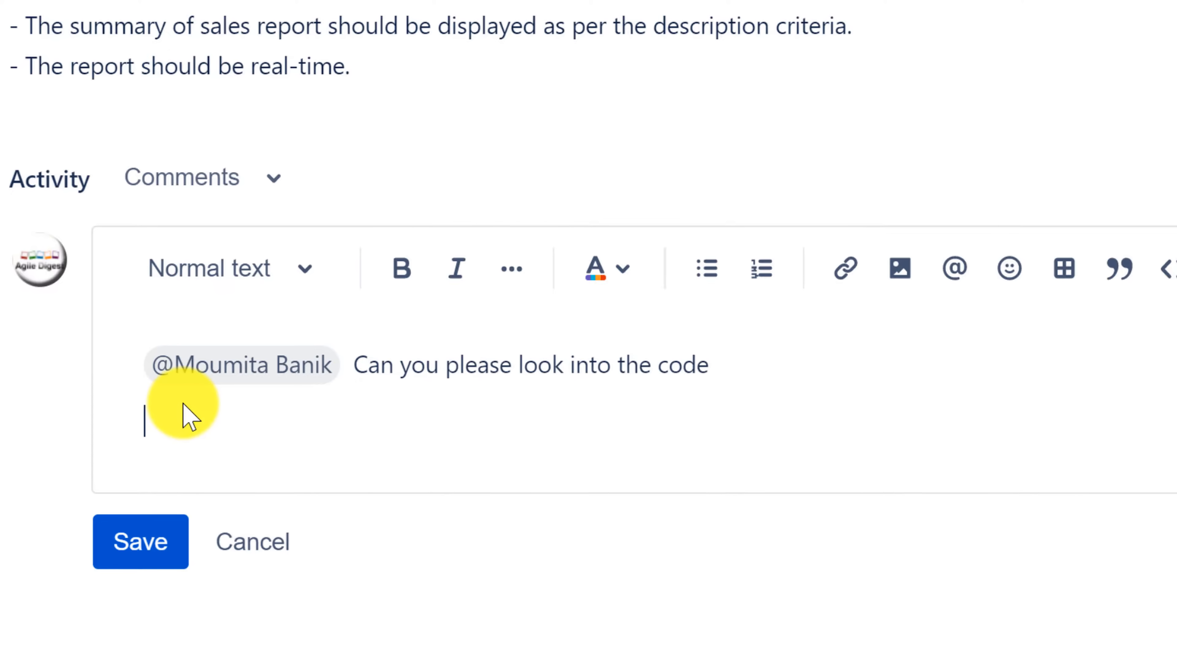
key("BackSpace")
key("BackSpace")
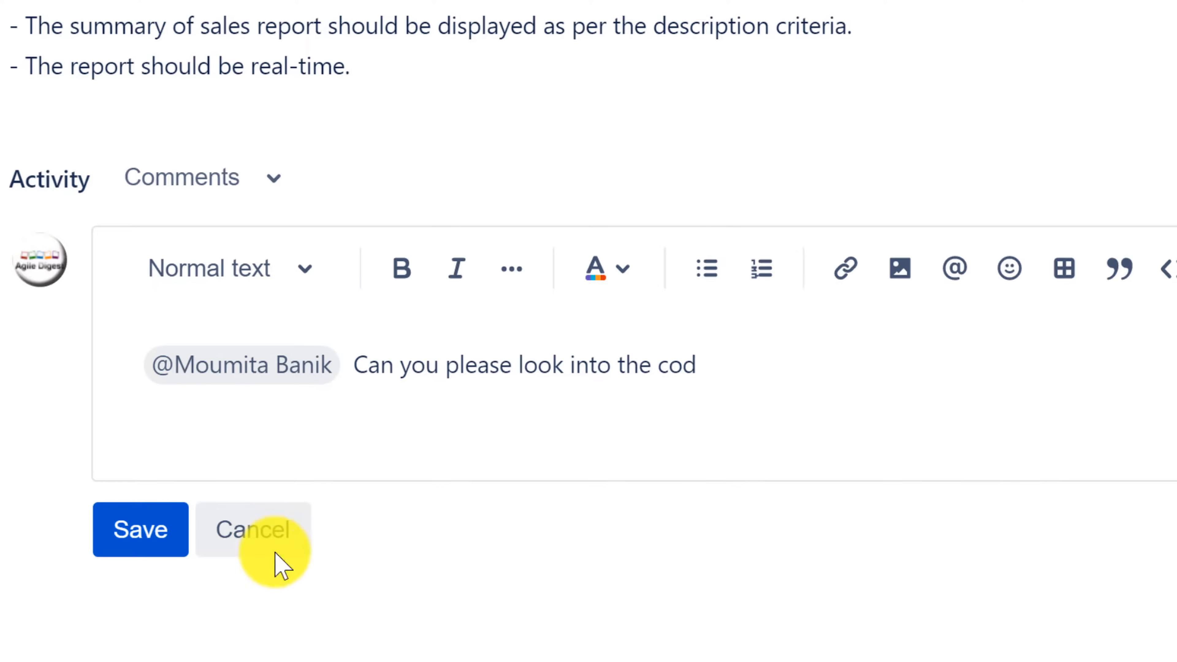
left_click(271, 543)
scroll(596, 428, "down", 1)
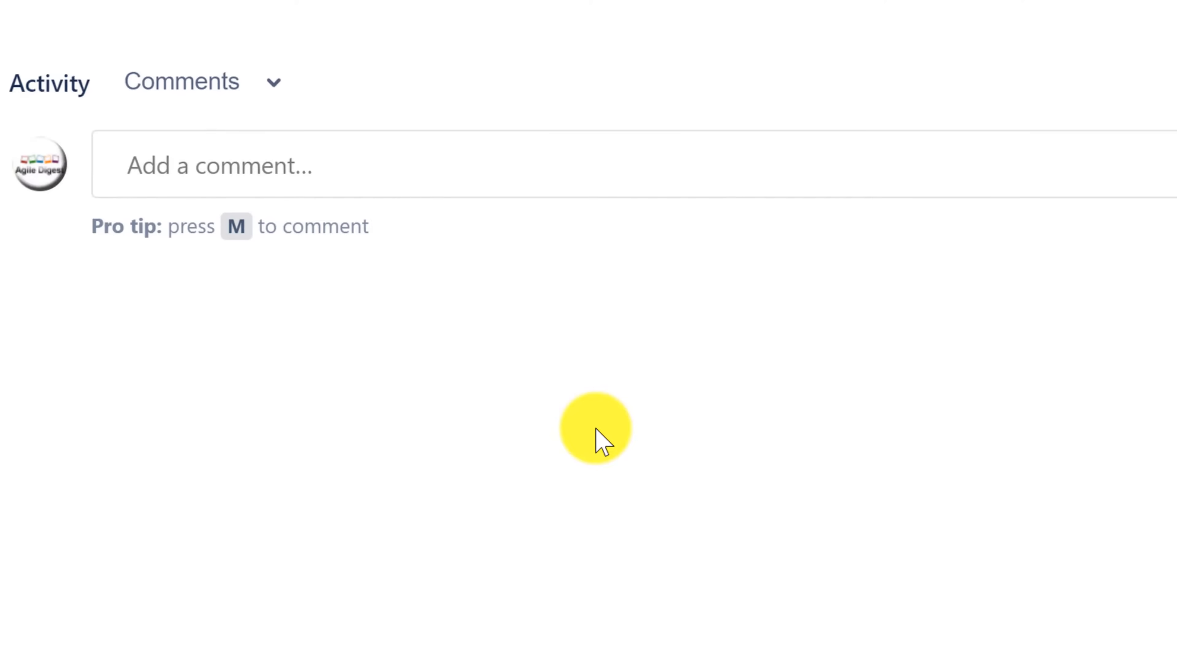
scroll(596, 427, "up", 1)
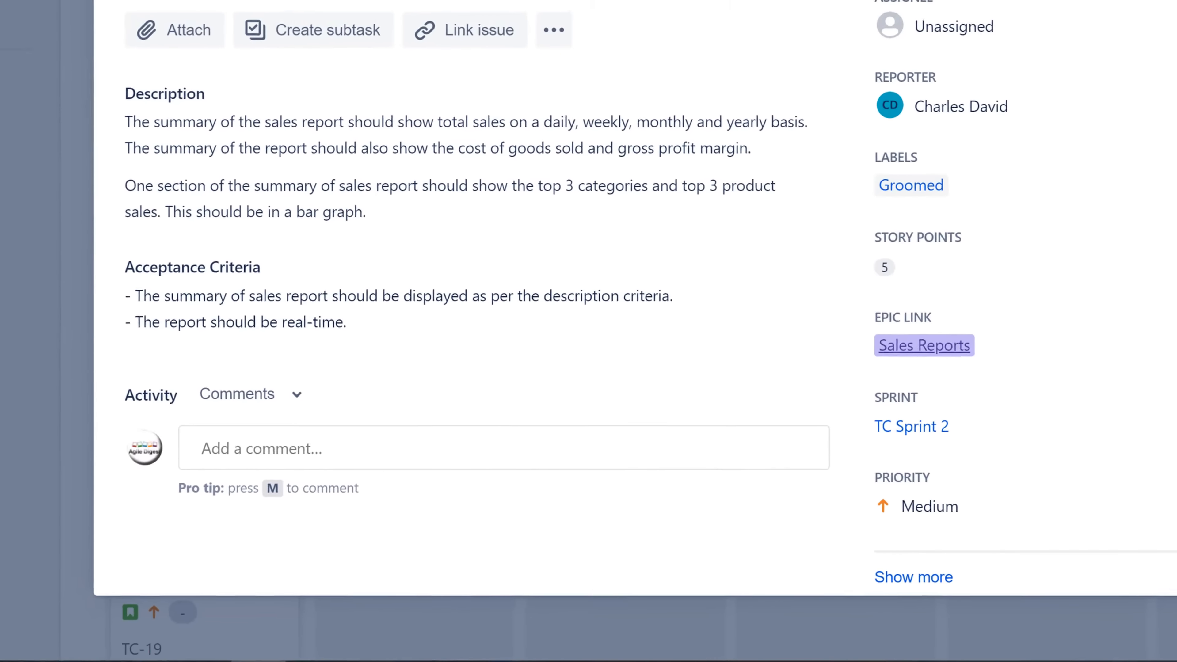
- Look over the details and comment section of TC-24 on the sprint board and close the issue
scroll(422, 420, "down", 3)
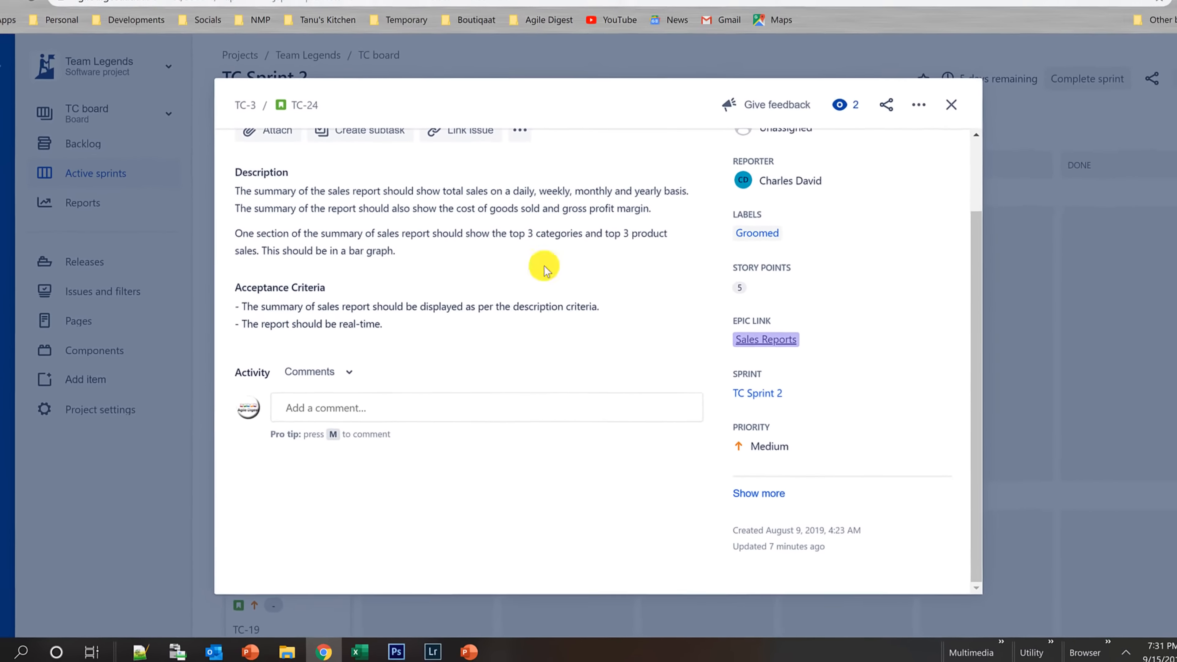
scroll(423, 420, "up", 3)
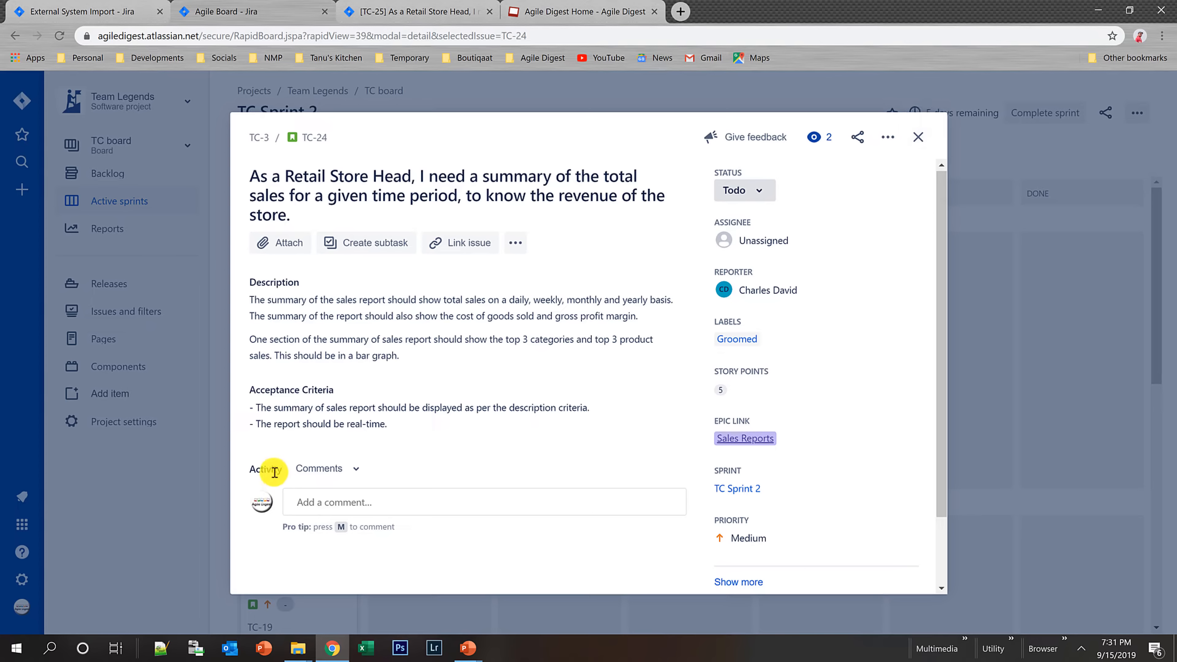
left_click(918, 137)
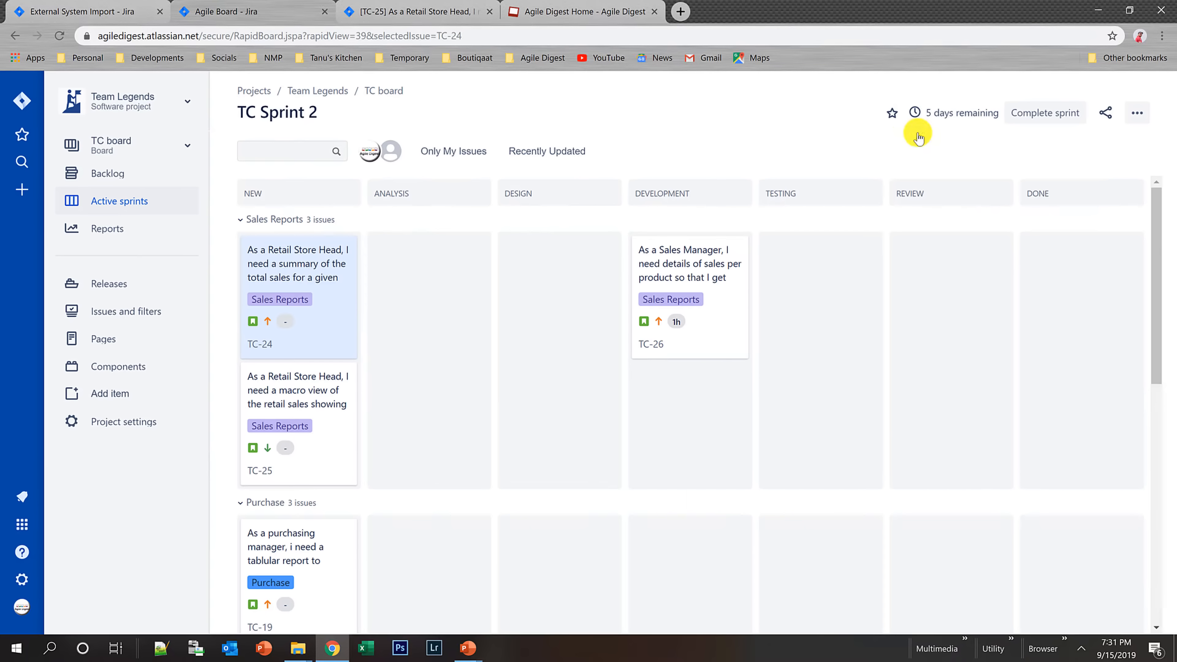
- Open TC-26 from the sprint board and look over its description, subtasks, linked issues, time tracking and available actions
left_click(658, 265)
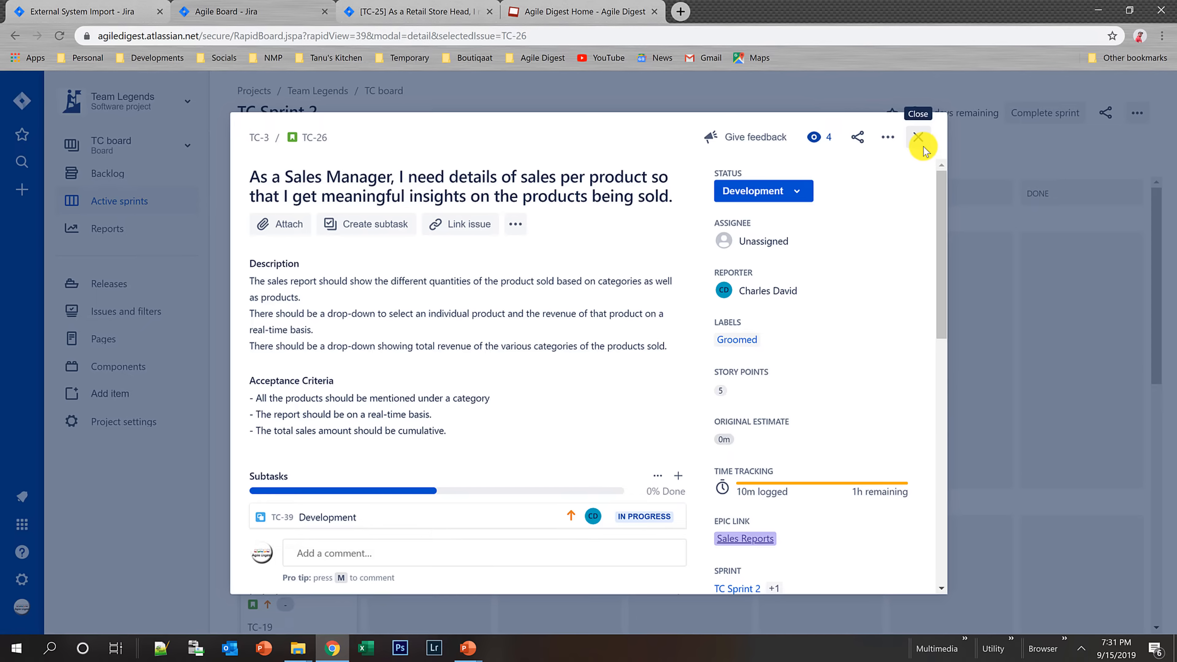
scroll(487, 383, "down", 3)
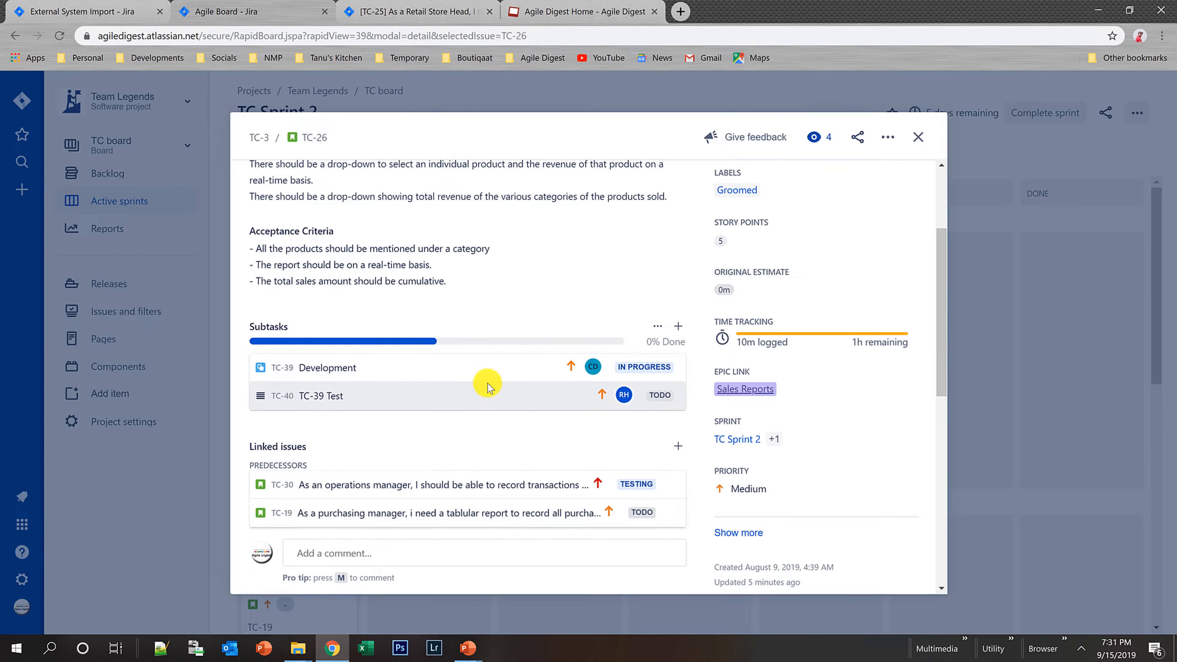
scroll(487, 382, "down", 2)
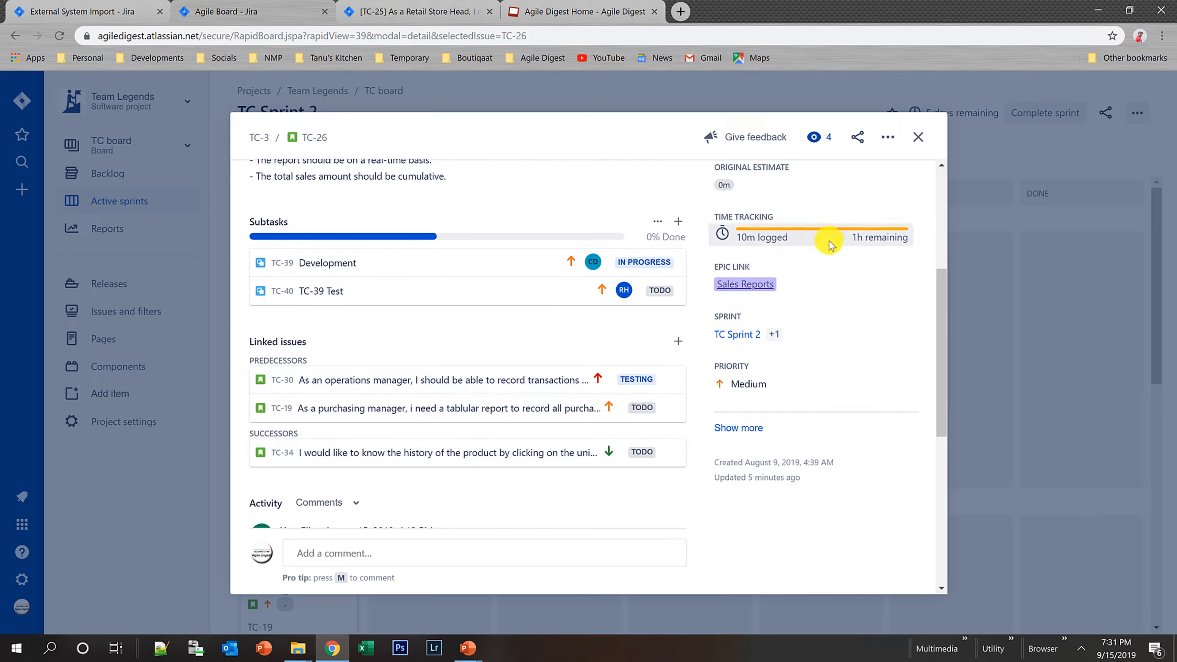
scroll(825, 239, "up", 5)
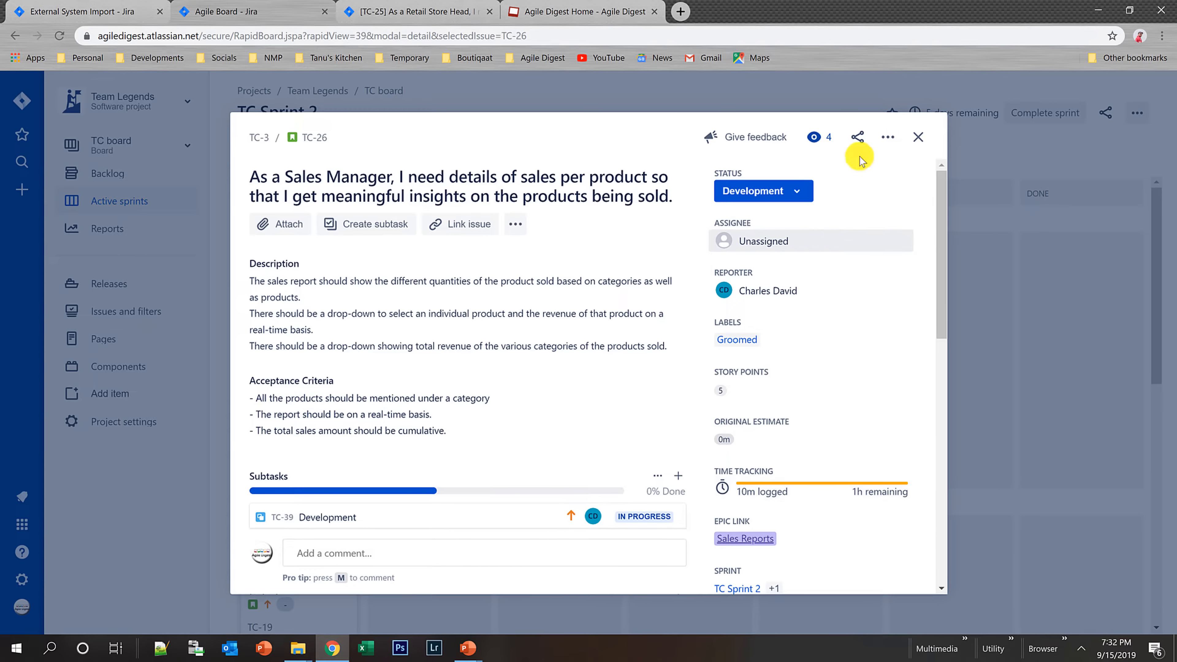
left_click(887, 136)
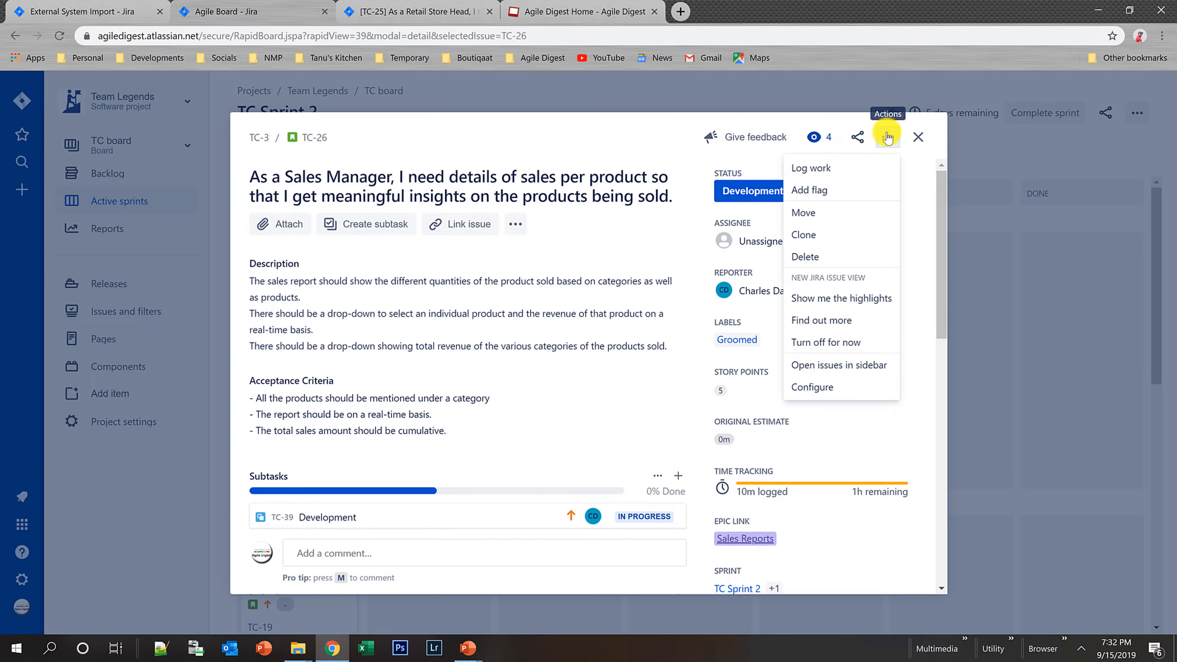
left_click(819, 170)
- Read through the comments and flag entries on TC-26 and close the issue
scroll(341, 263, "down", 4)
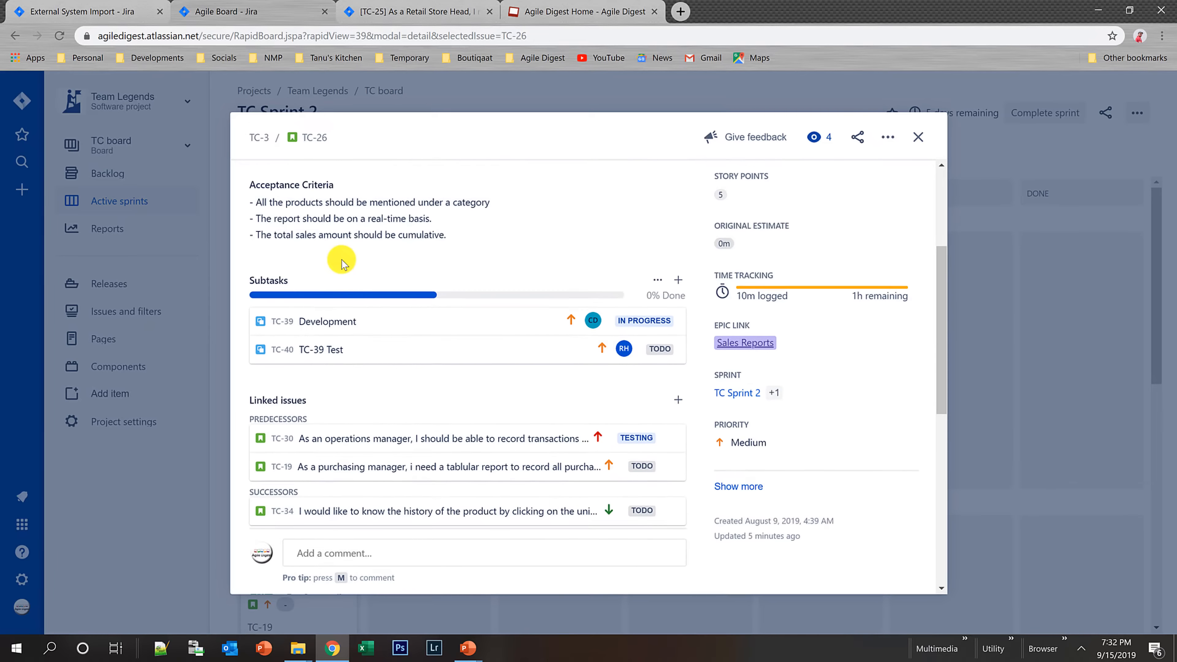
scroll(396, 262, "up", 3)
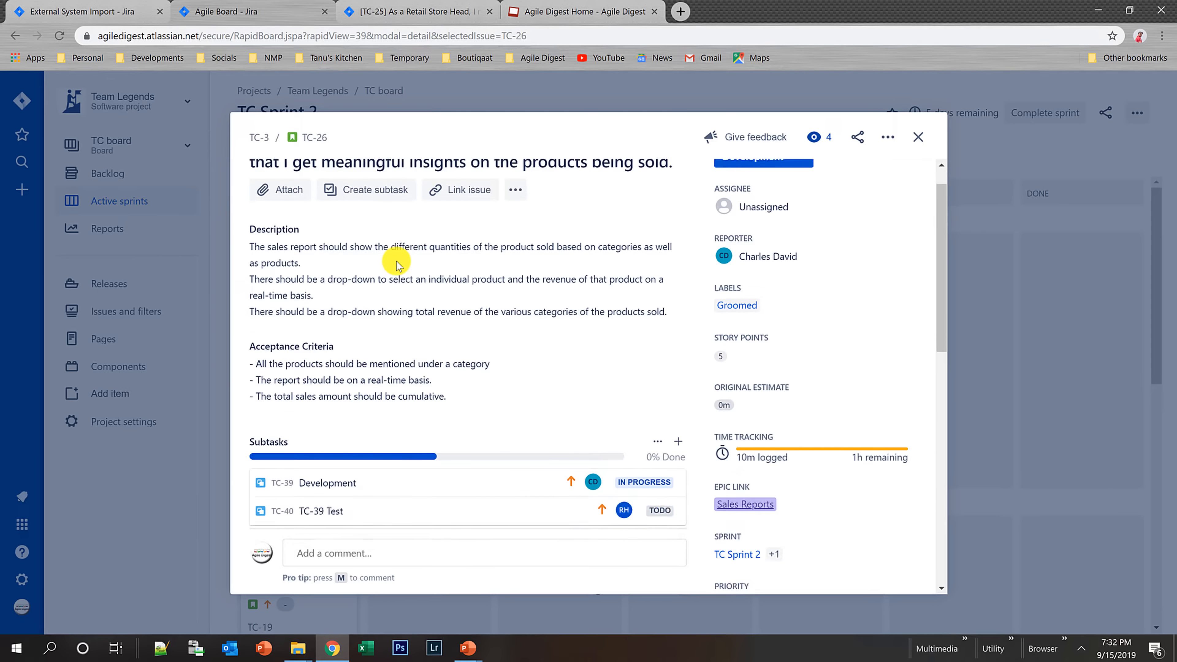
scroll(397, 262, "down", 10)
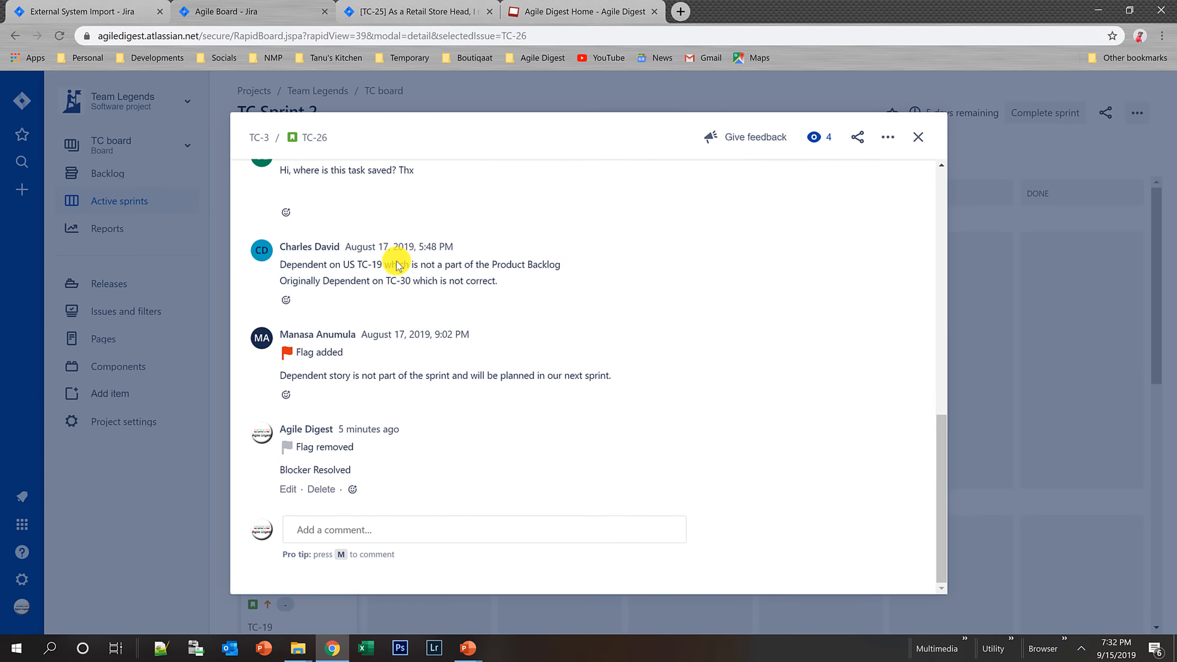
scroll(397, 264, "up", 1)
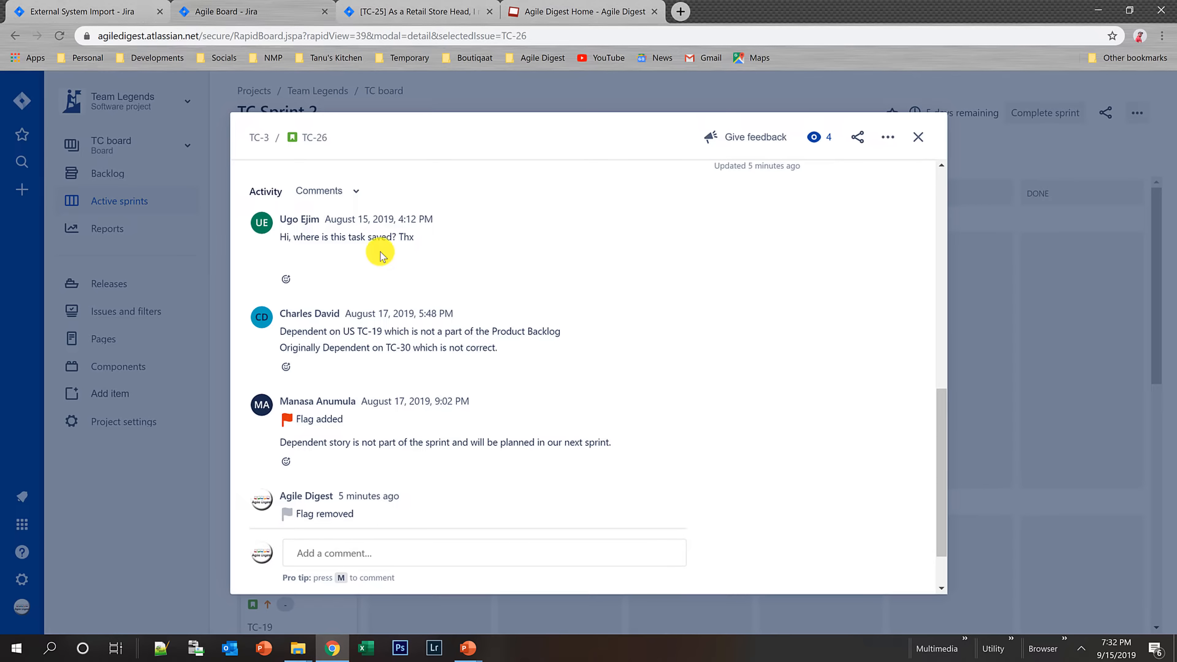
scroll(380, 252, "down", 2)
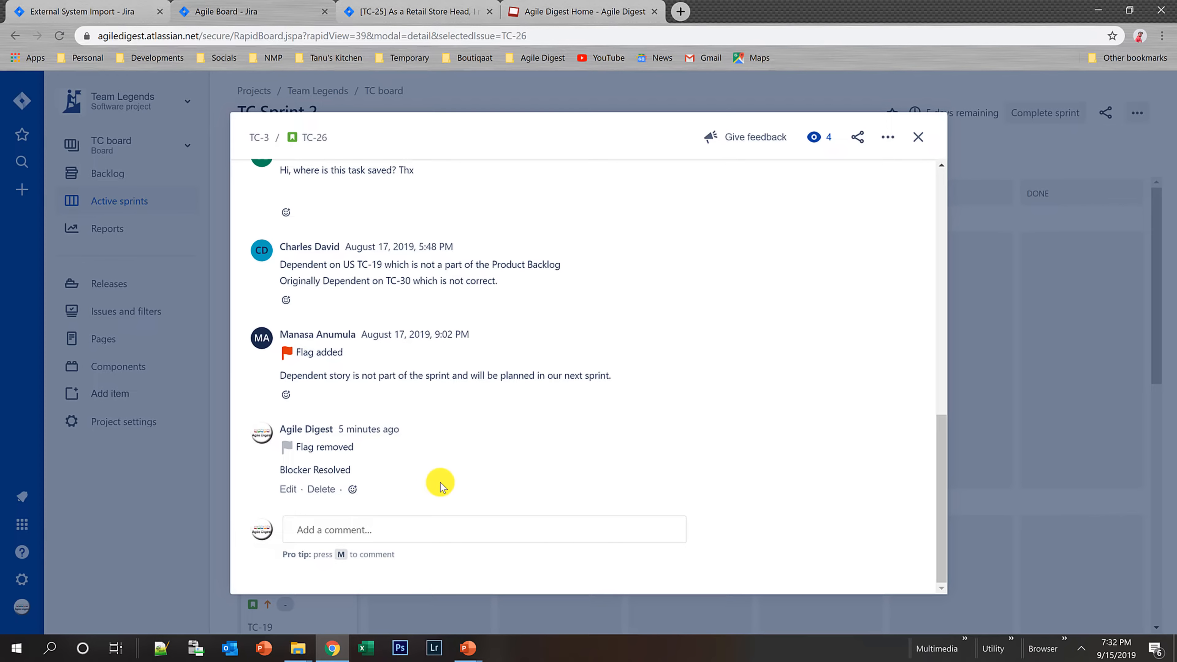
scroll(480, 355, "up", 4)
left_click(918, 137)
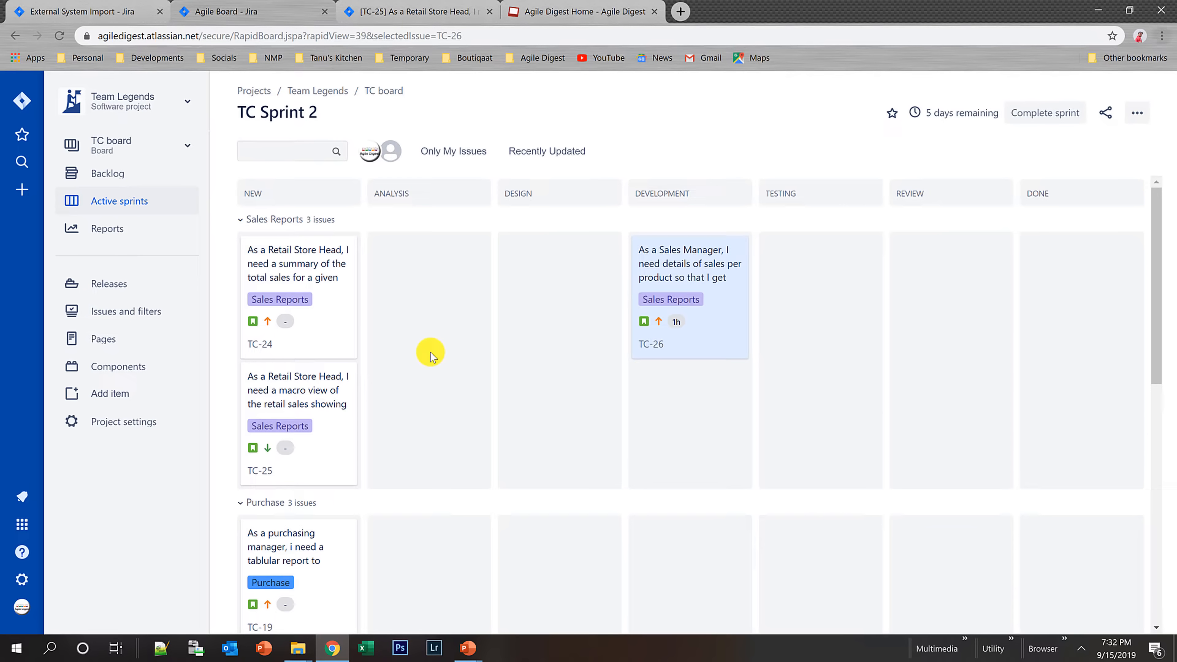
- Open TC-30 from TC Sprint 2 in the backlog and bring up the comment editor below its existing comments
left_click(96, 174)
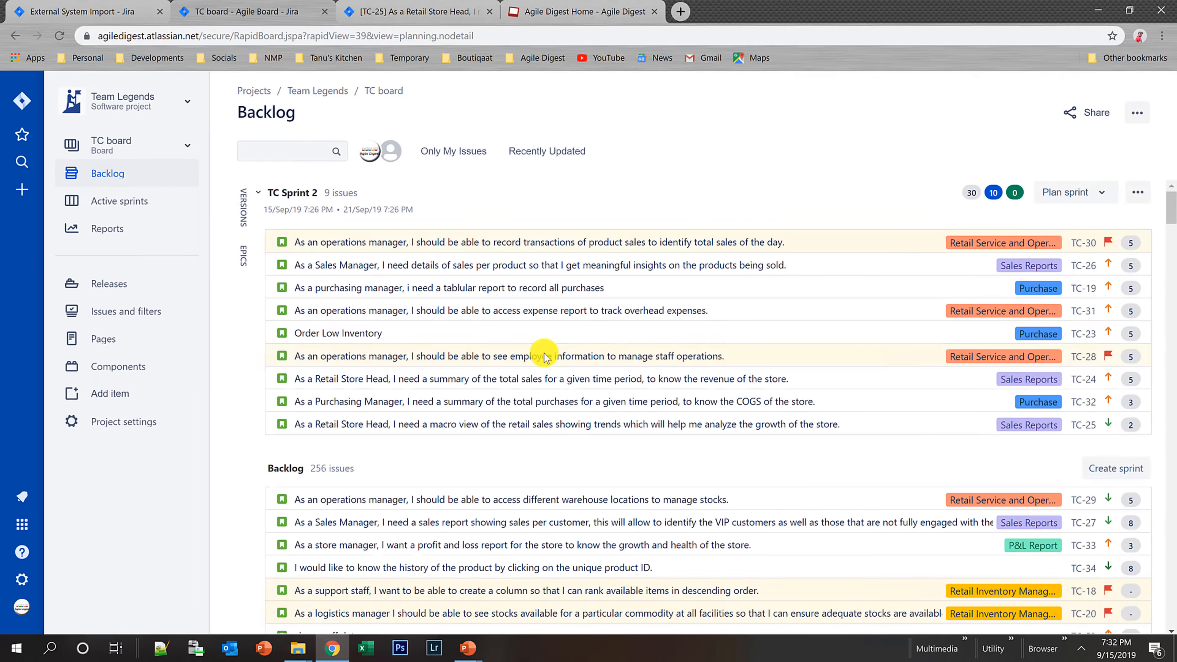
left_click(571, 242)
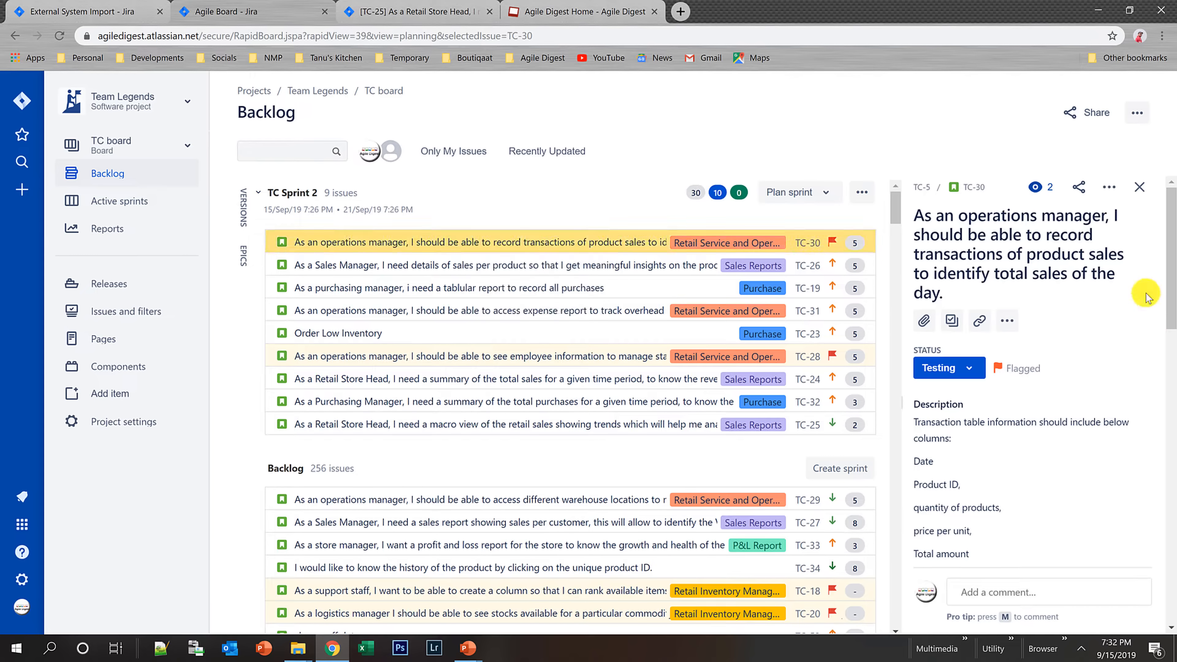
left_click_drag(1169, 264, 1170, 586)
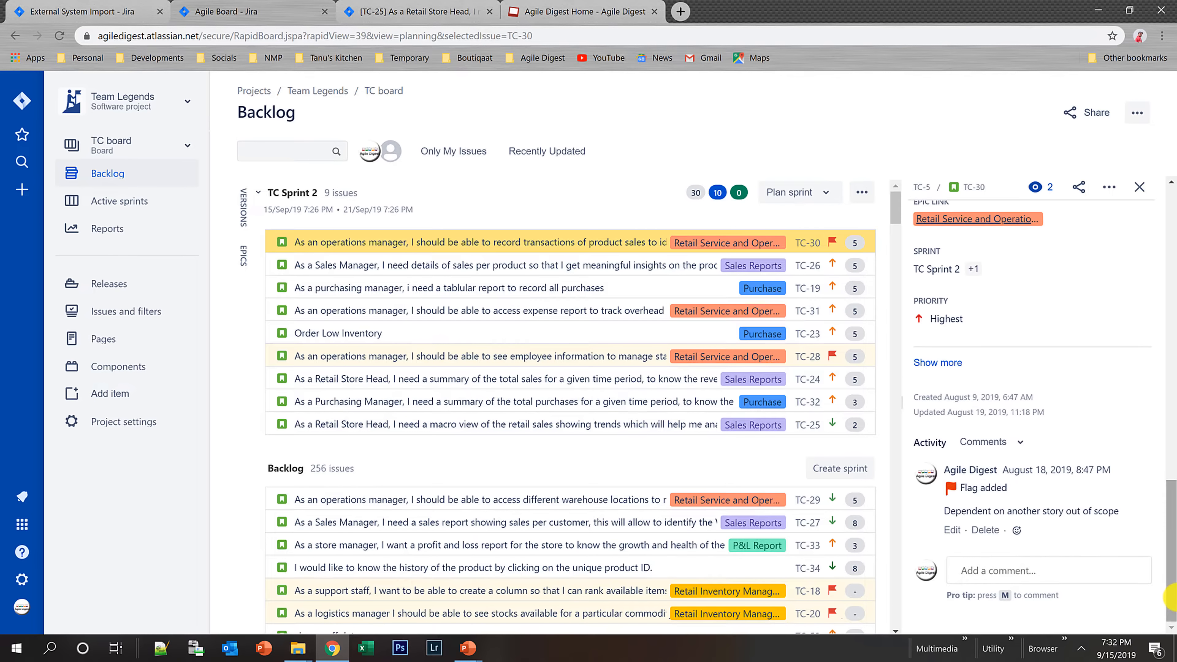
left_click(984, 570)
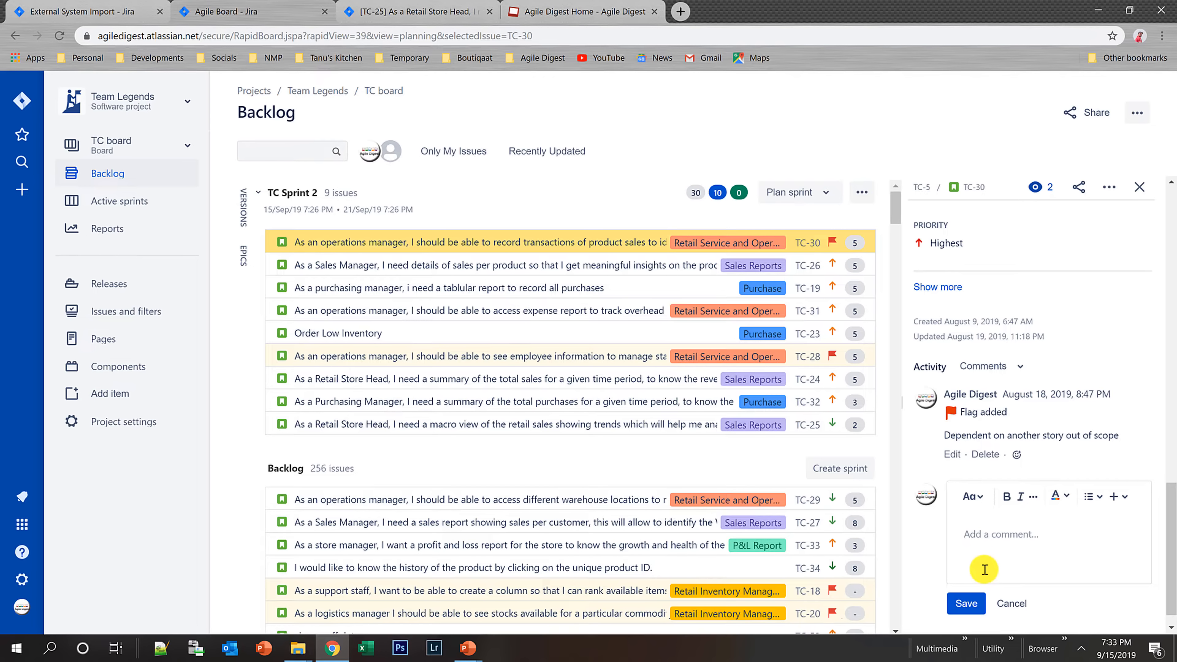
key("alt+Tab")
key("alt+Tab")
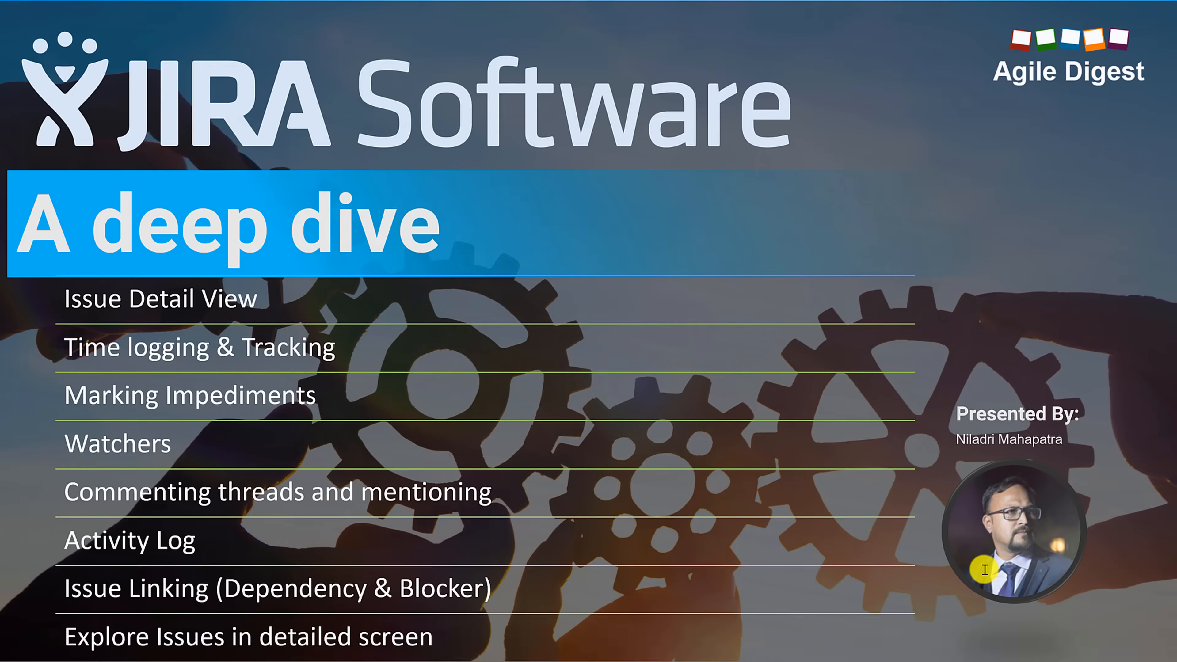
key("alt+Tab")
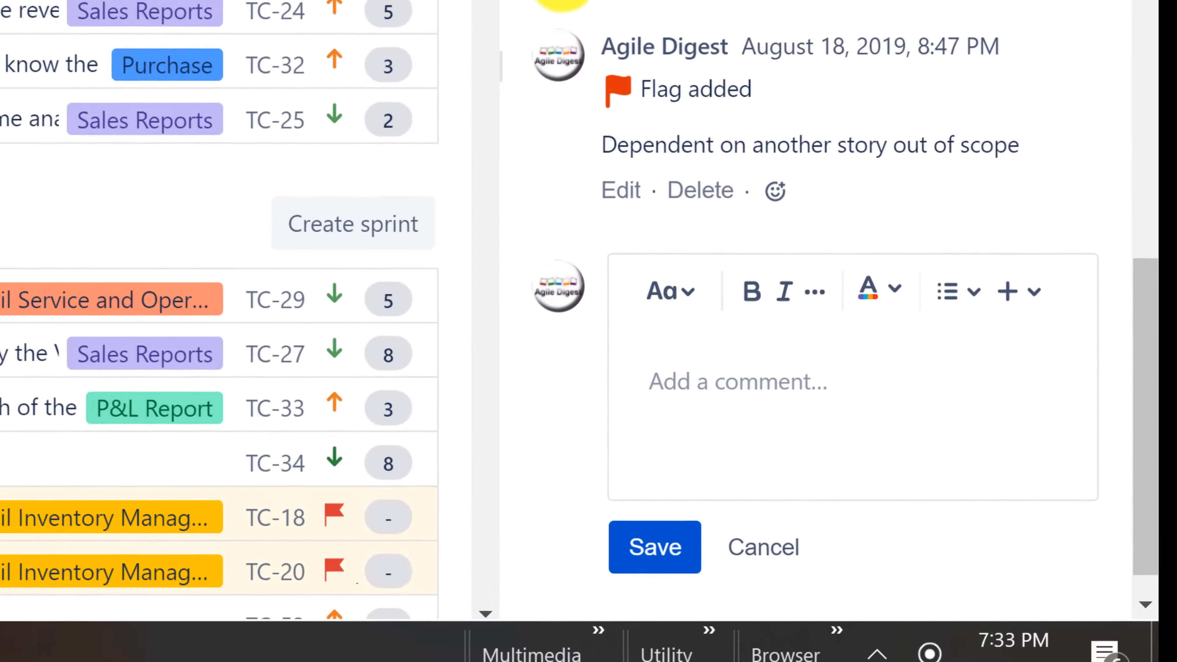
- Switch the activity shown for TC-30 from comments to the work log
left_click(656, 1)
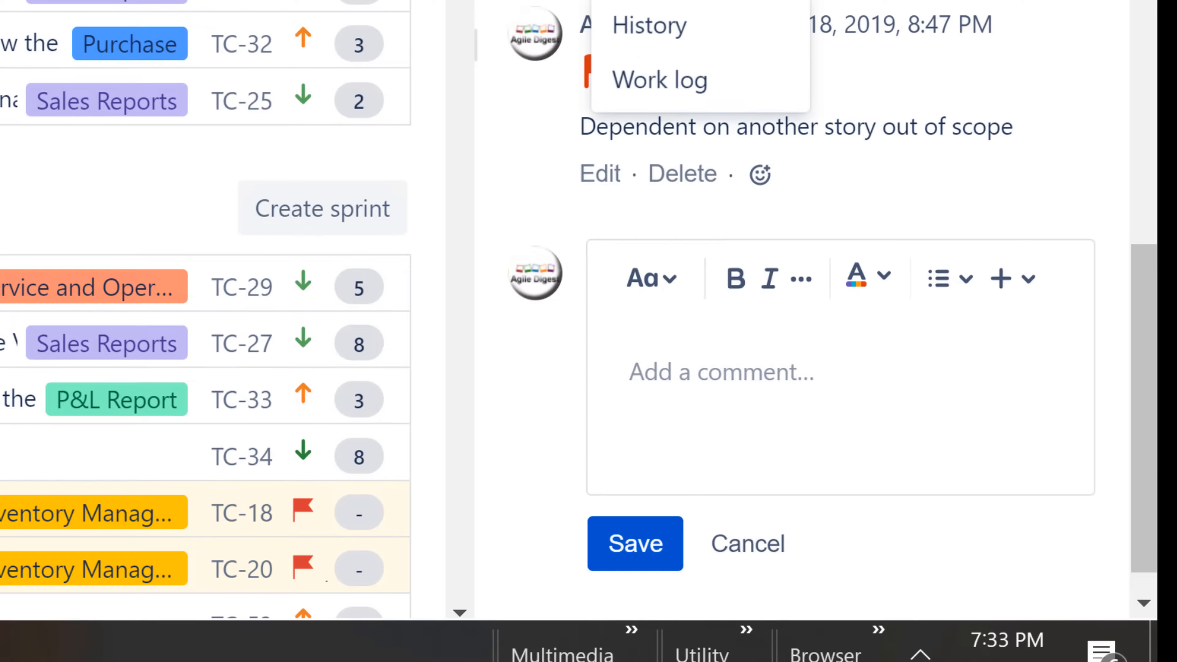
left_click(646, 100)
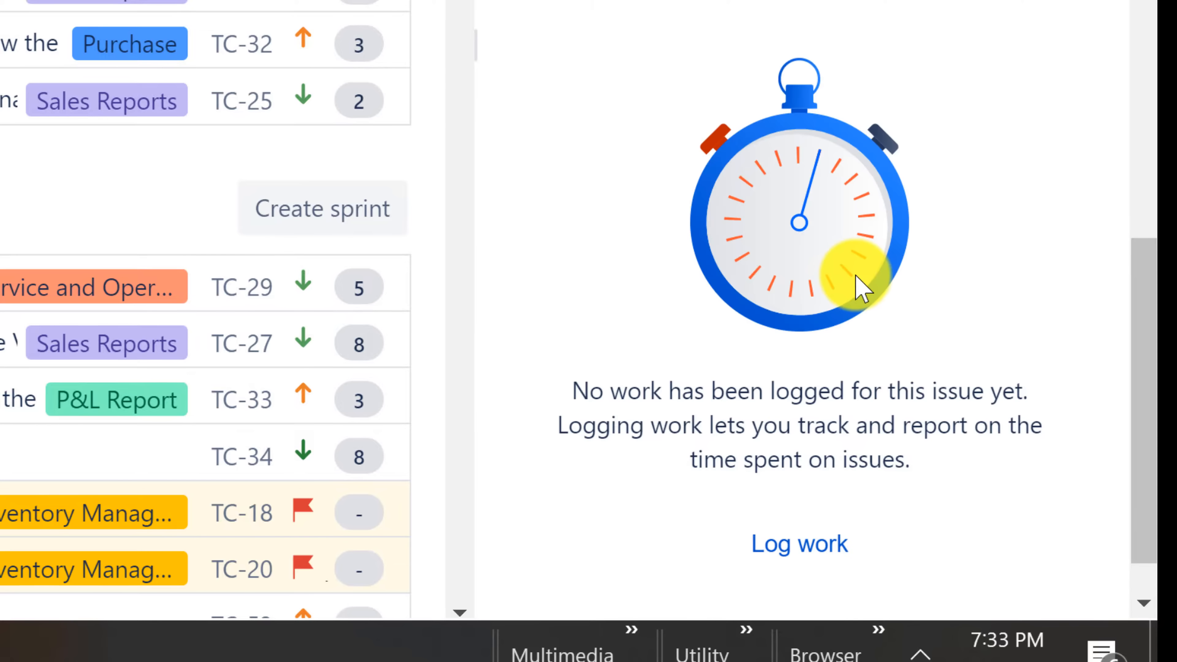
scroll(860, 288, "down", 2)
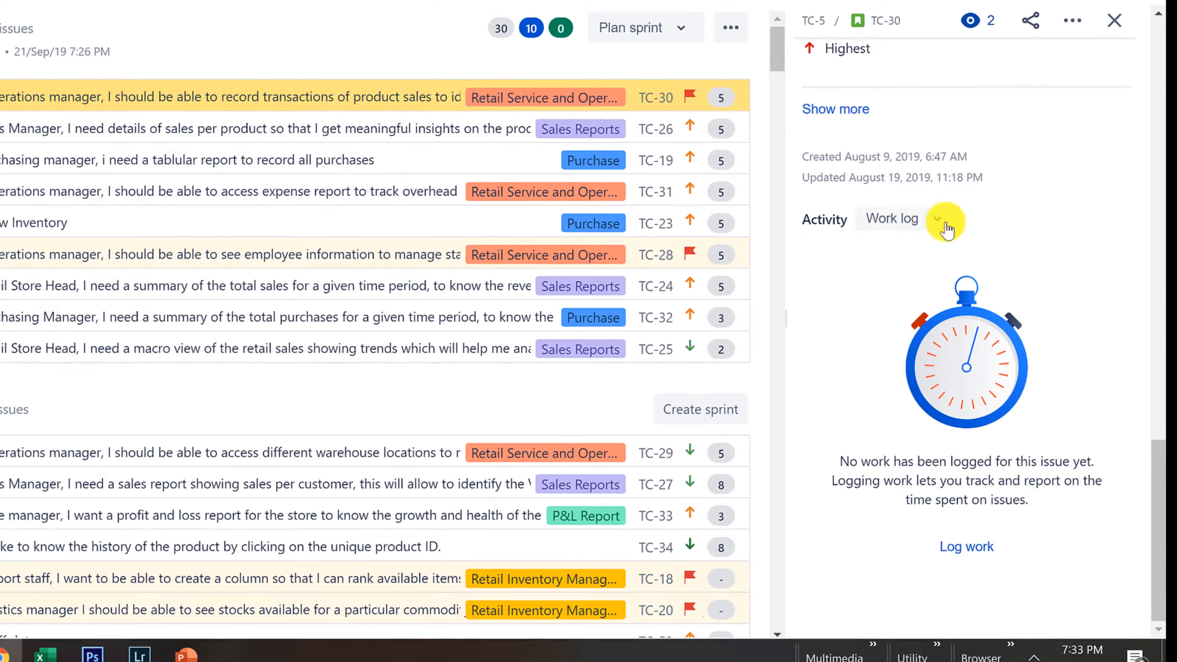
- Show the change history of TC-30 beside the backlog and read through its entries
left_click(933, 222)
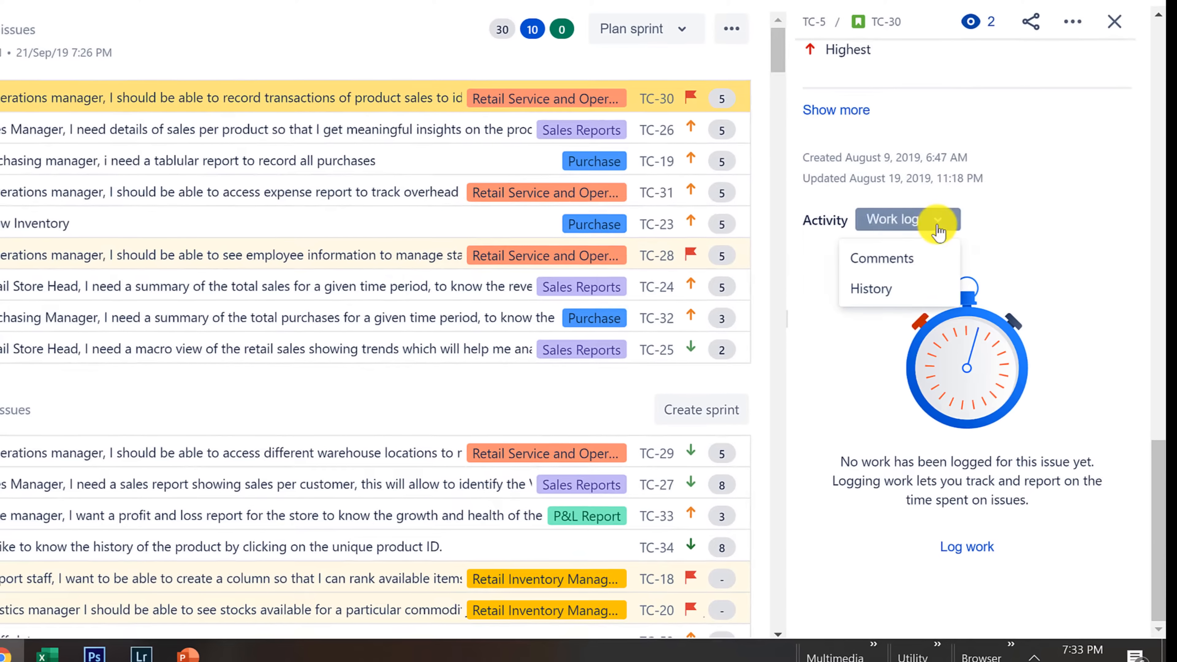
left_click(876, 289)
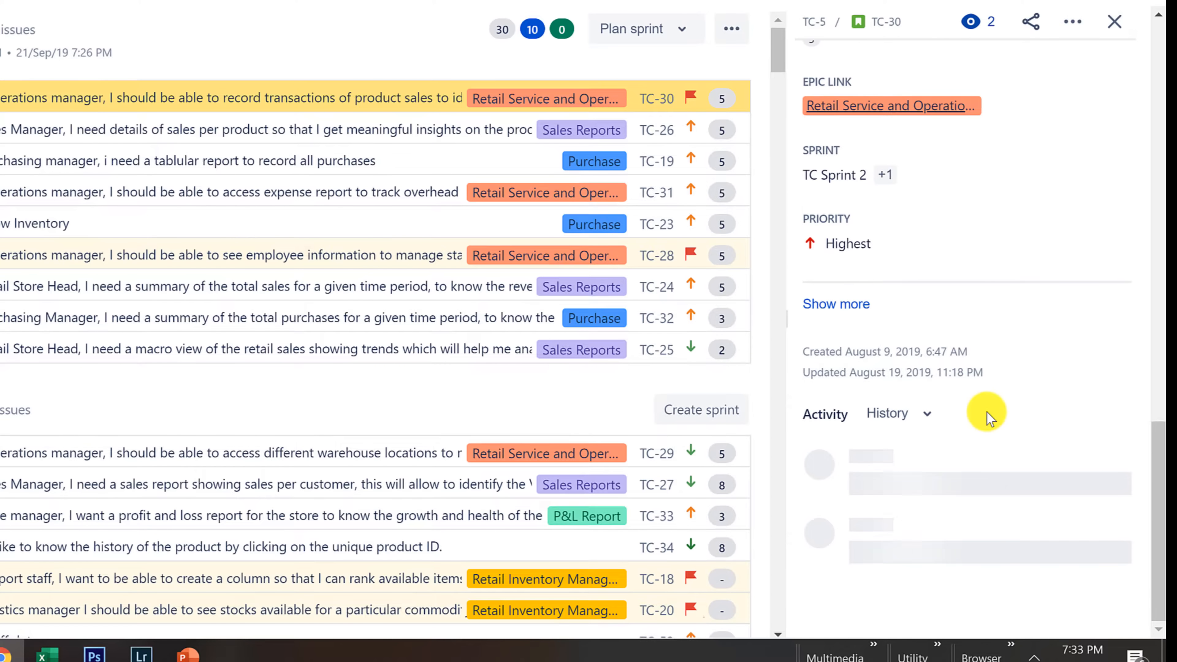
scroll(986, 412, "down", 4)
scroll(986, 412, "down", 15)
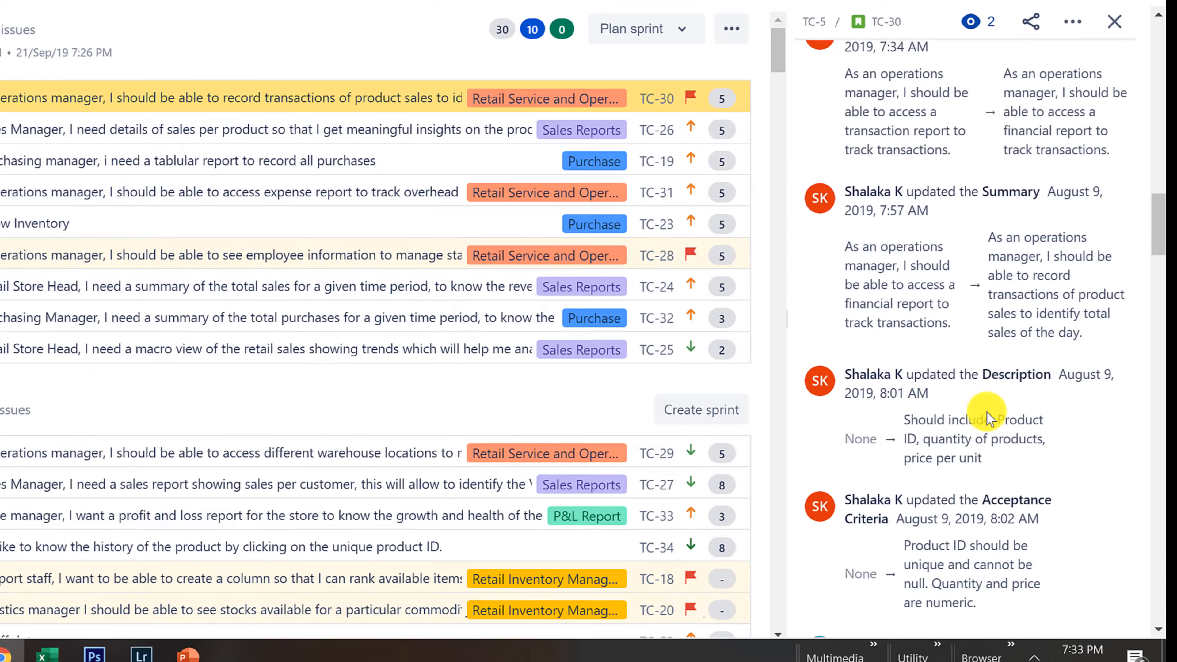
scroll(987, 412, "down", 20)
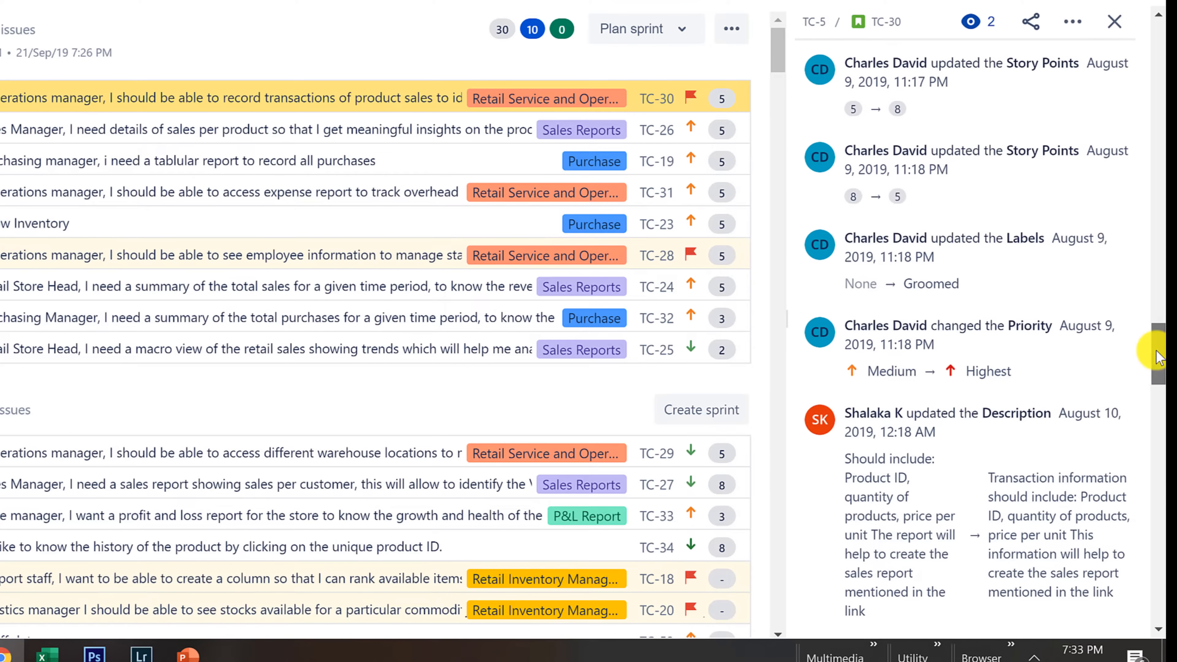
left_click_drag(1157, 357, 1153, 444)
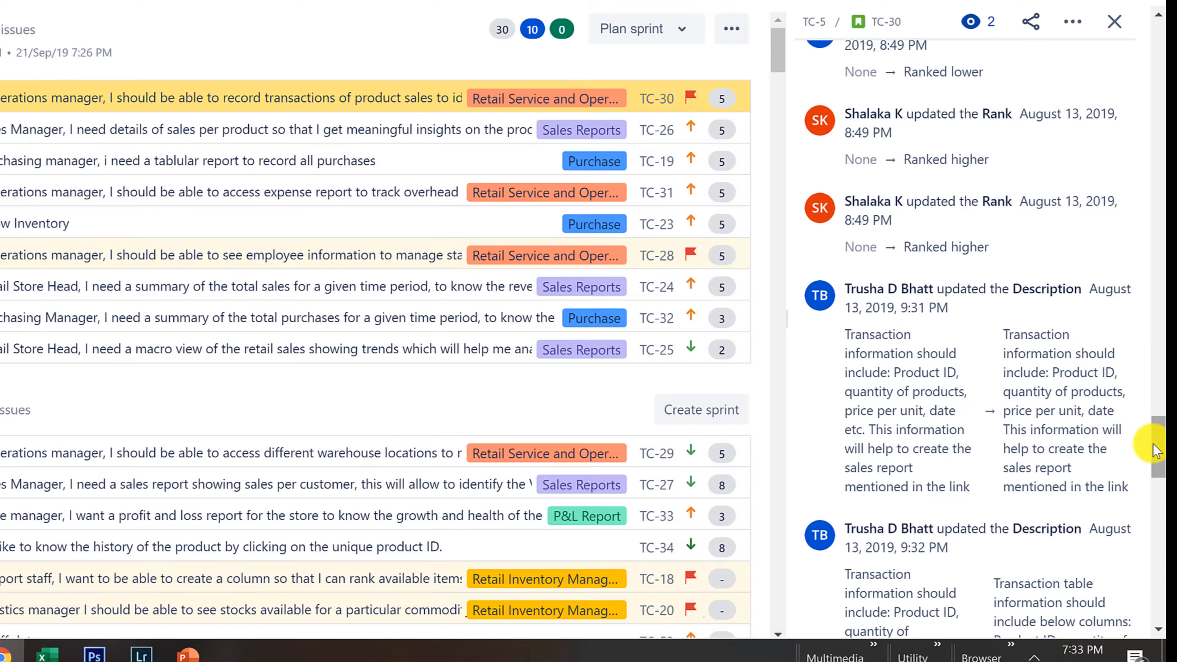
- Open TC-30 on its own page in a new browser tab and look over its description, subtasks and linked issues
left_click(889, 24)
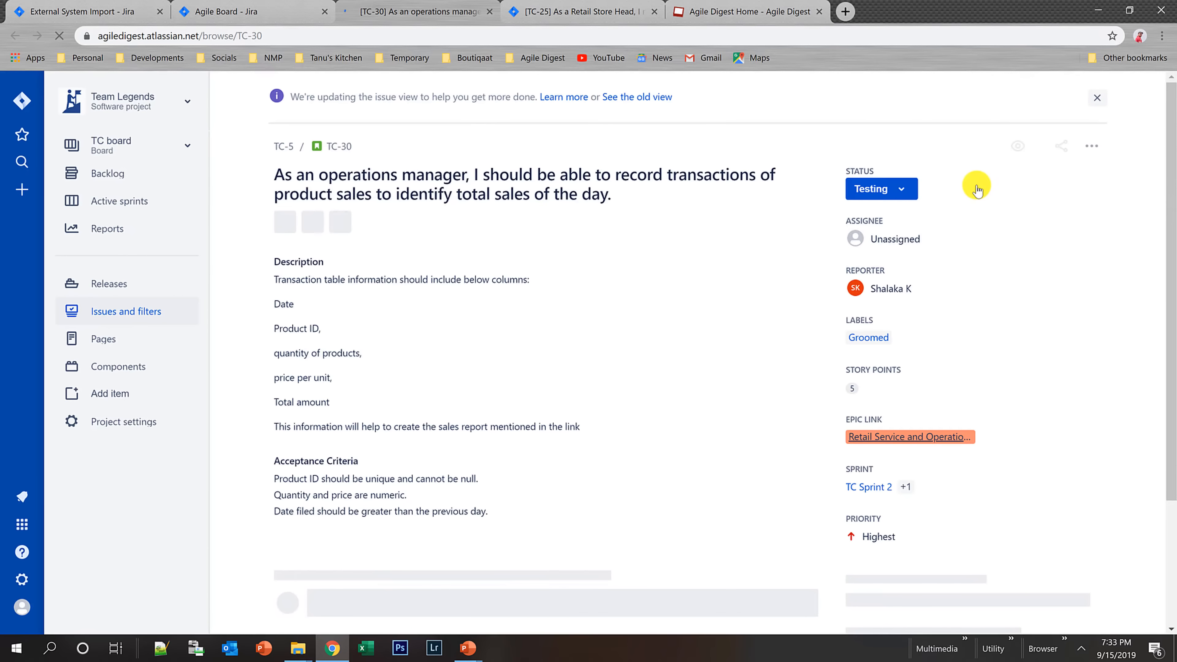
scroll(657, 358, "down", 4)
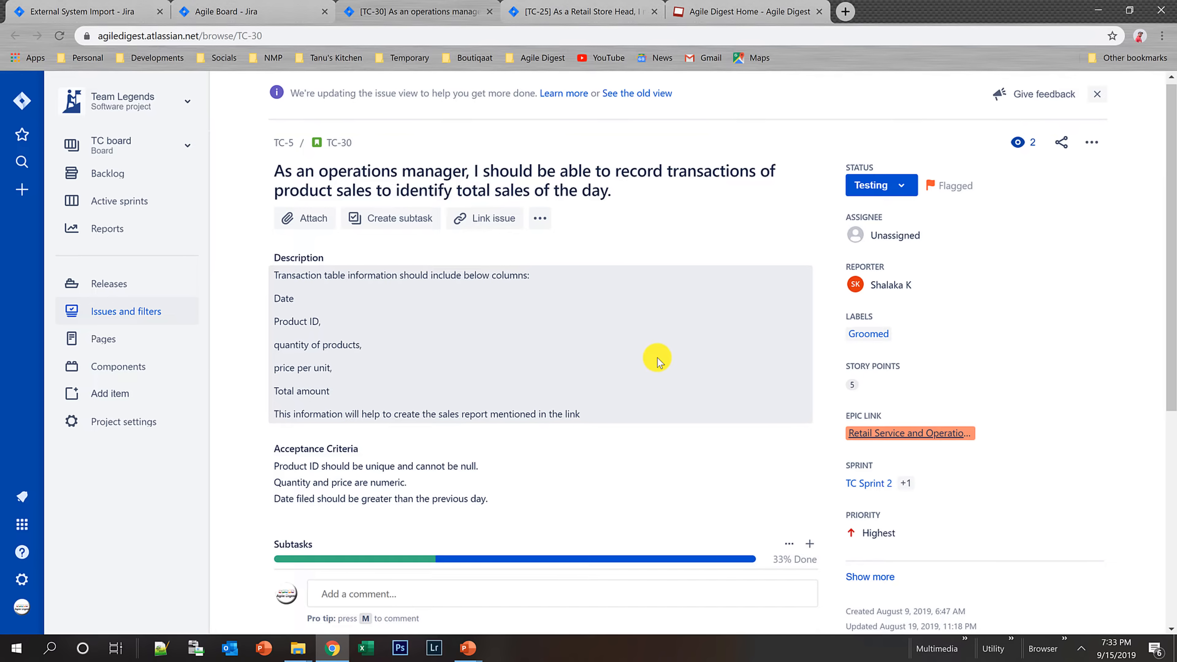
scroll(735, 503, "down", 3)
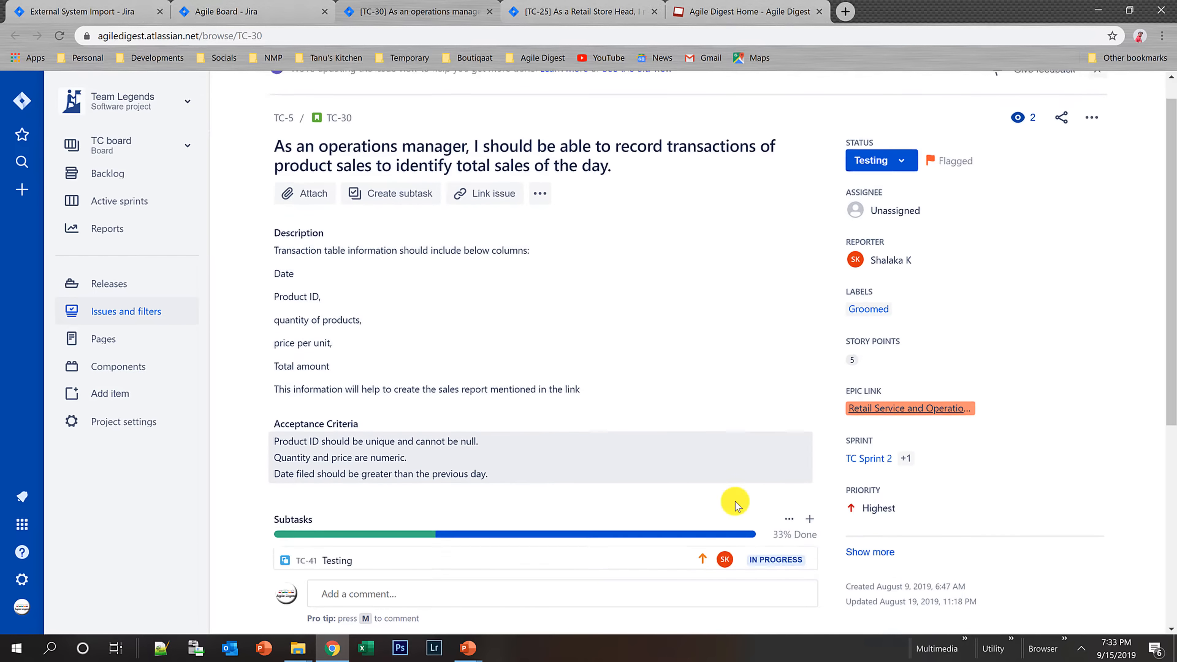
scroll(746, 499, "down", 4)
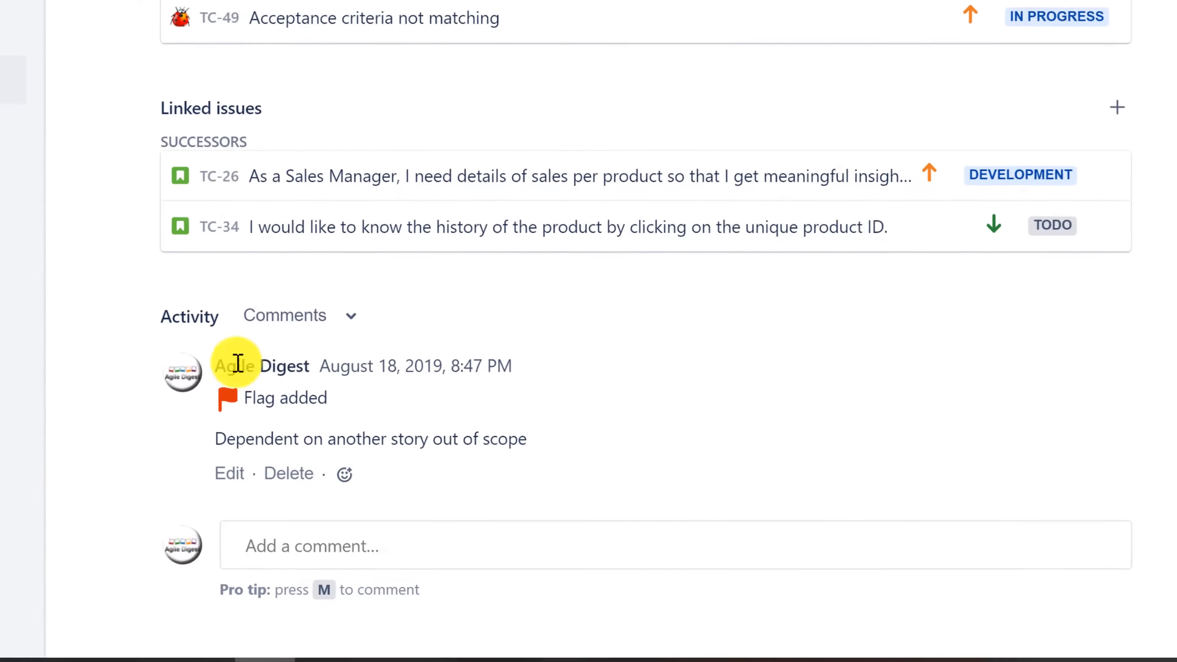
- Show the history of TC-30 on its full page and read the field and status changes through to the latest entry
left_click(331, 318)
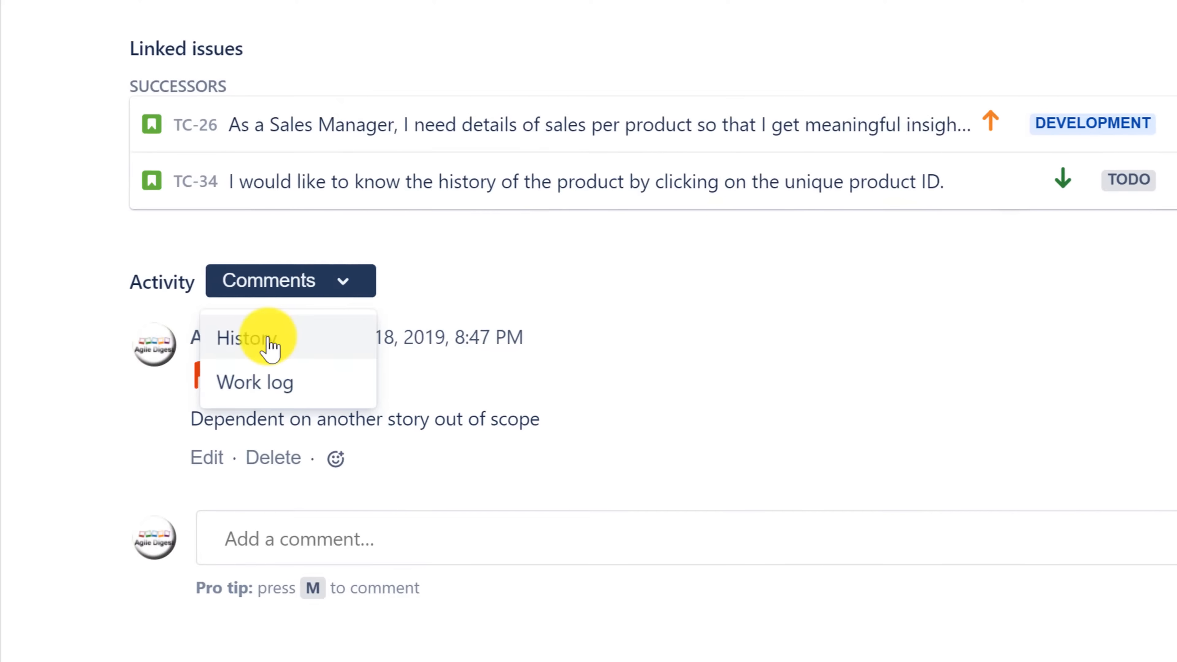
left_click(271, 345)
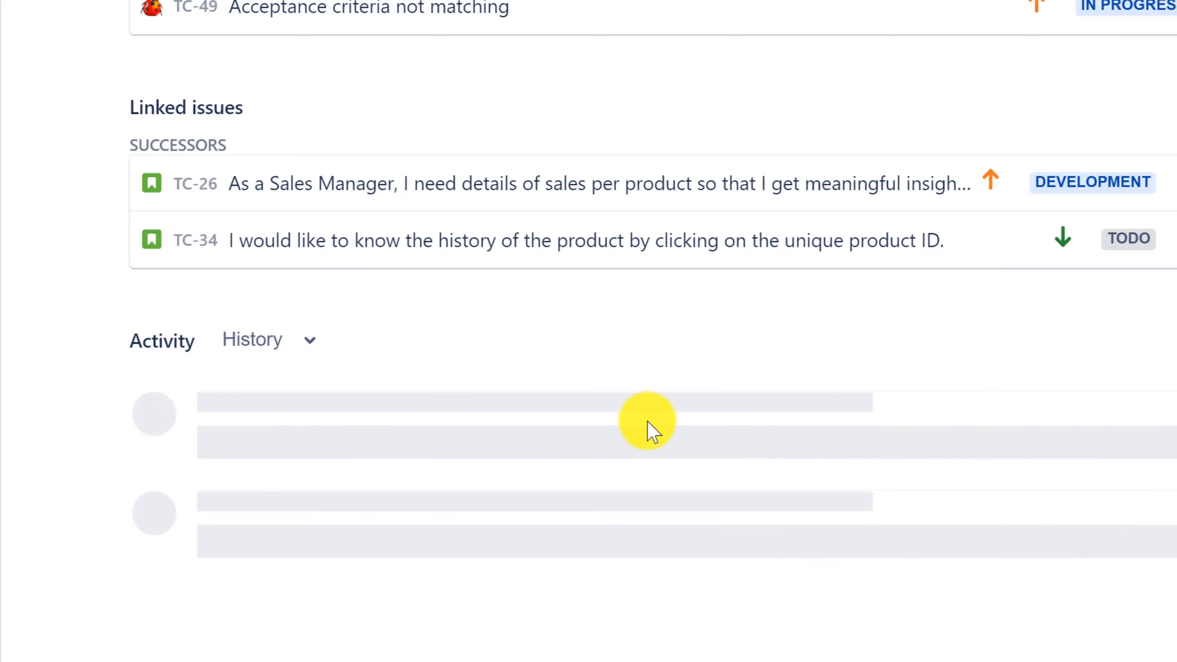
scroll(674, 429, "down", 12)
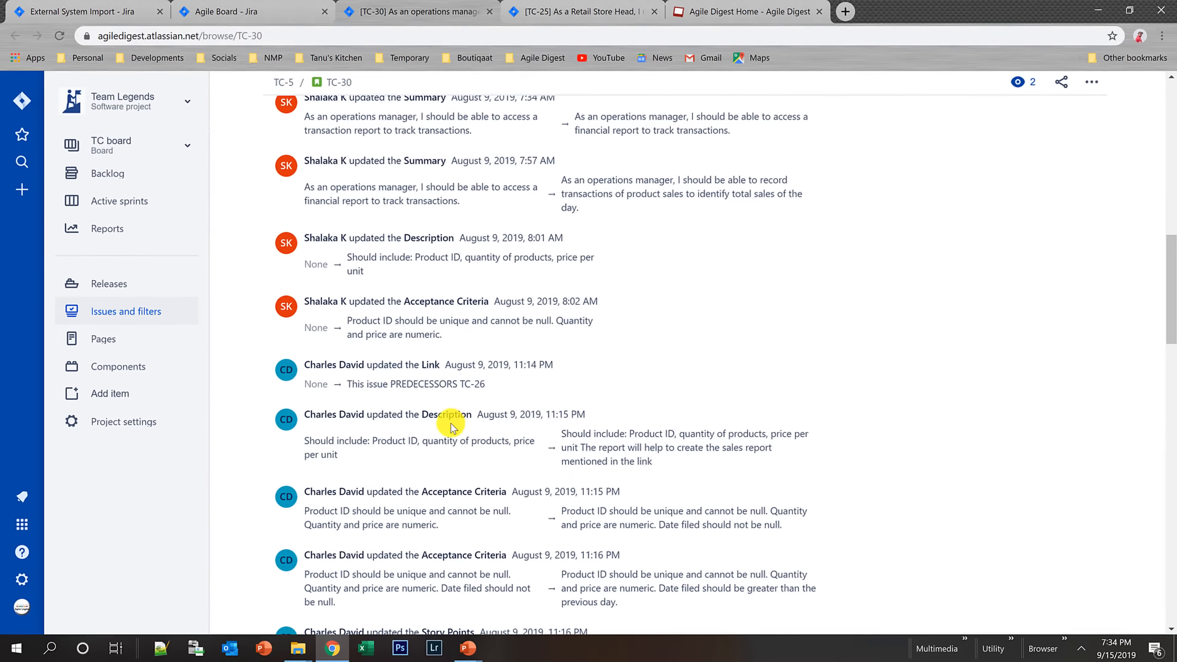
scroll(554, 425, "down", 12)
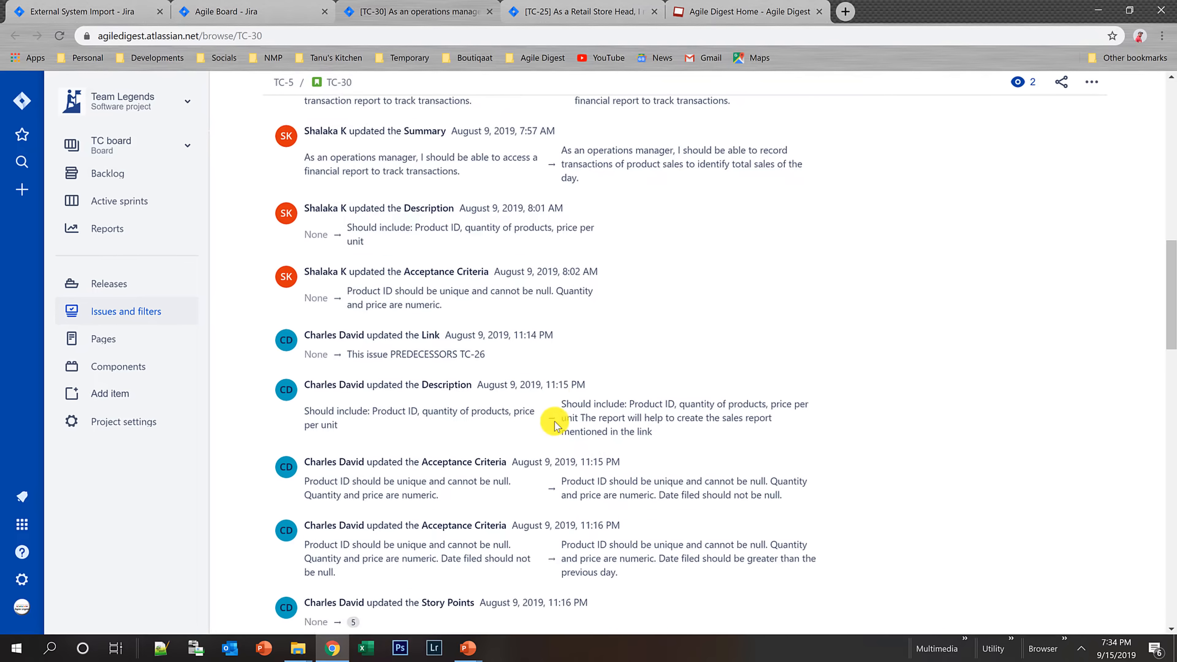
scroll(555, 425, "down", 15)
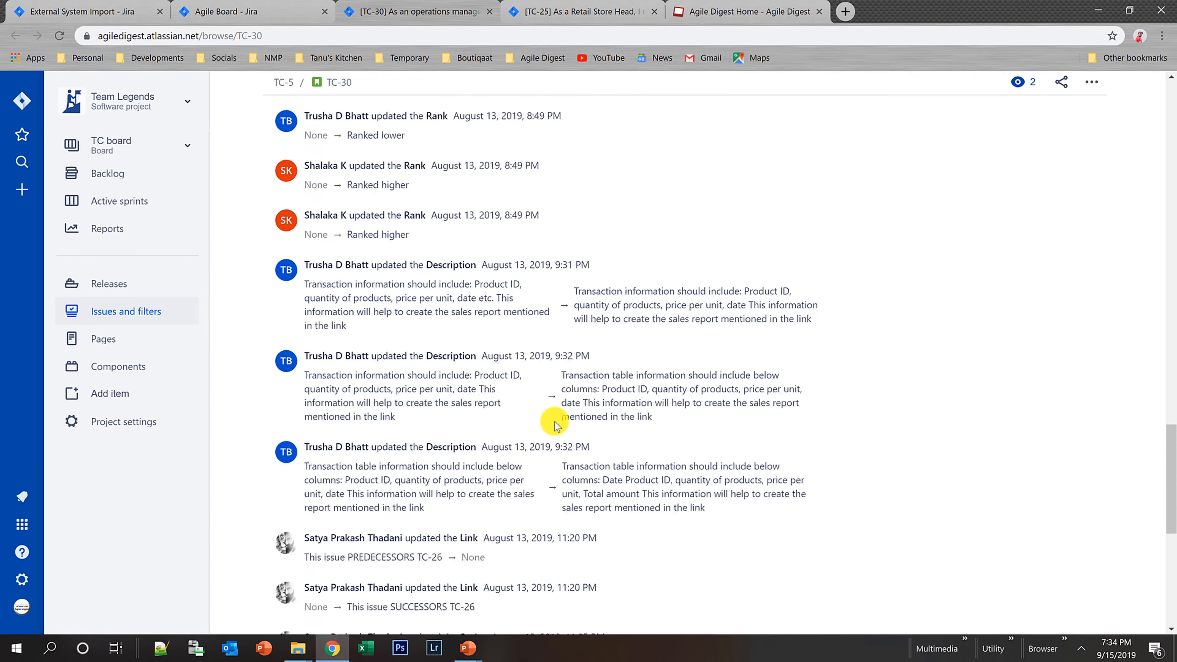
scroll(556, 424, "down", 1)
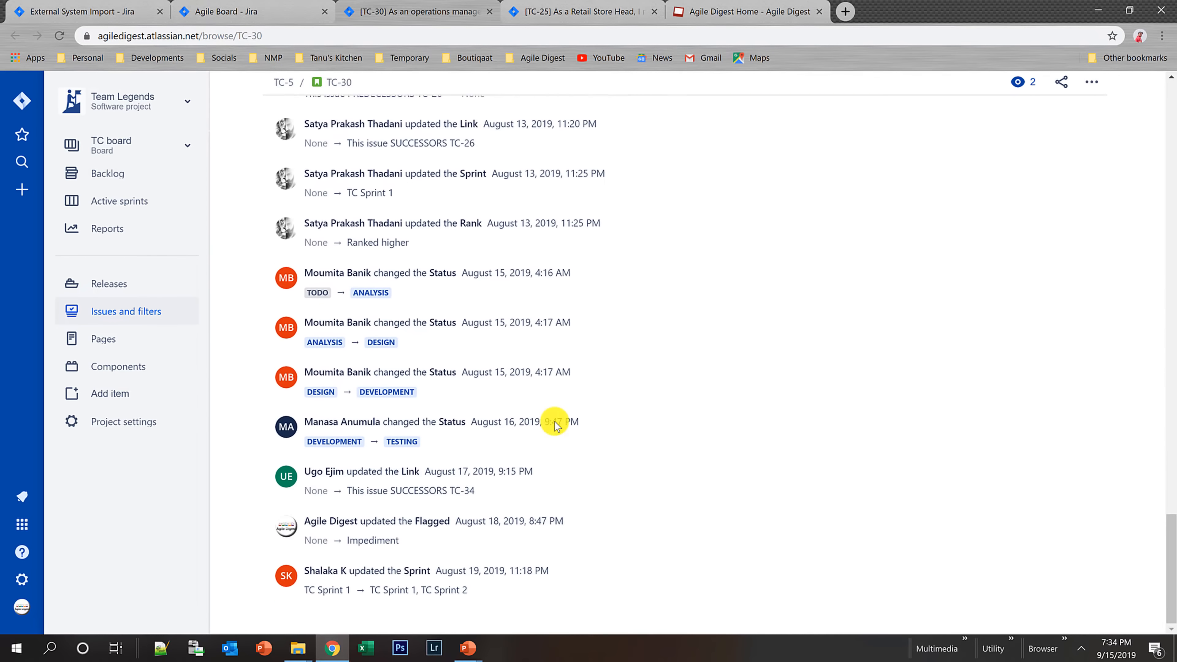
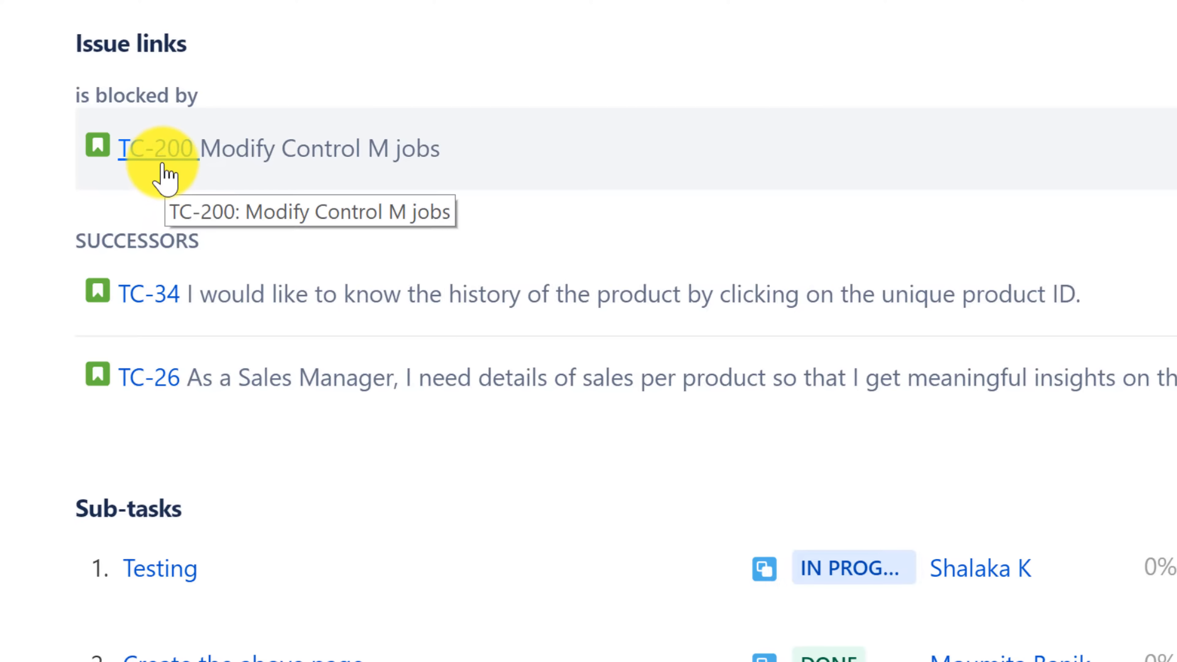
- Open the blocking issue TC-200 from the issue links of TC-30 in a new browser tab
scroll(277, 73, "up", 3)
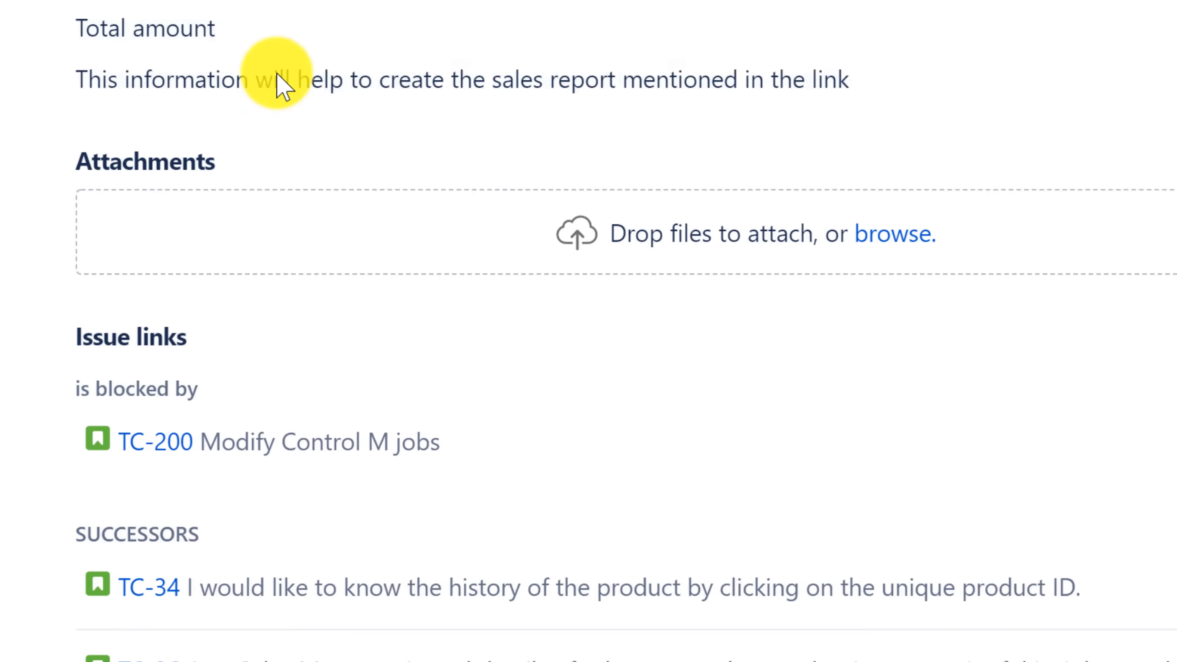
scroll(277, 74, "up", 5)
left_click(297, 464)
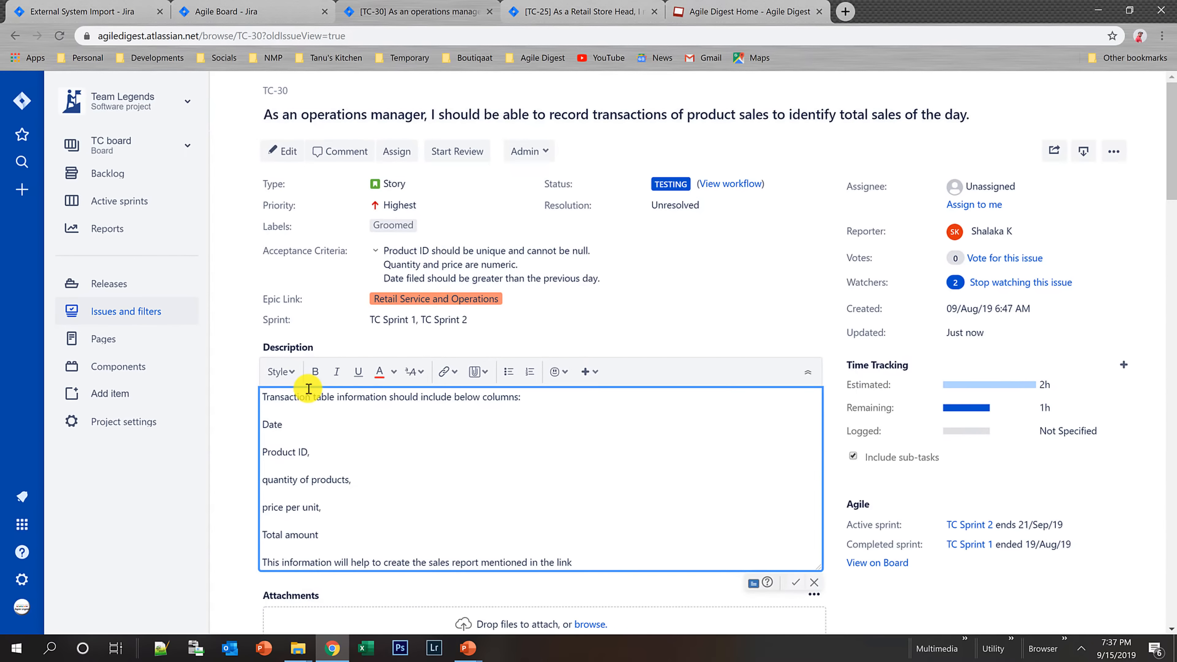
scroll(251, 389, "down", 5)
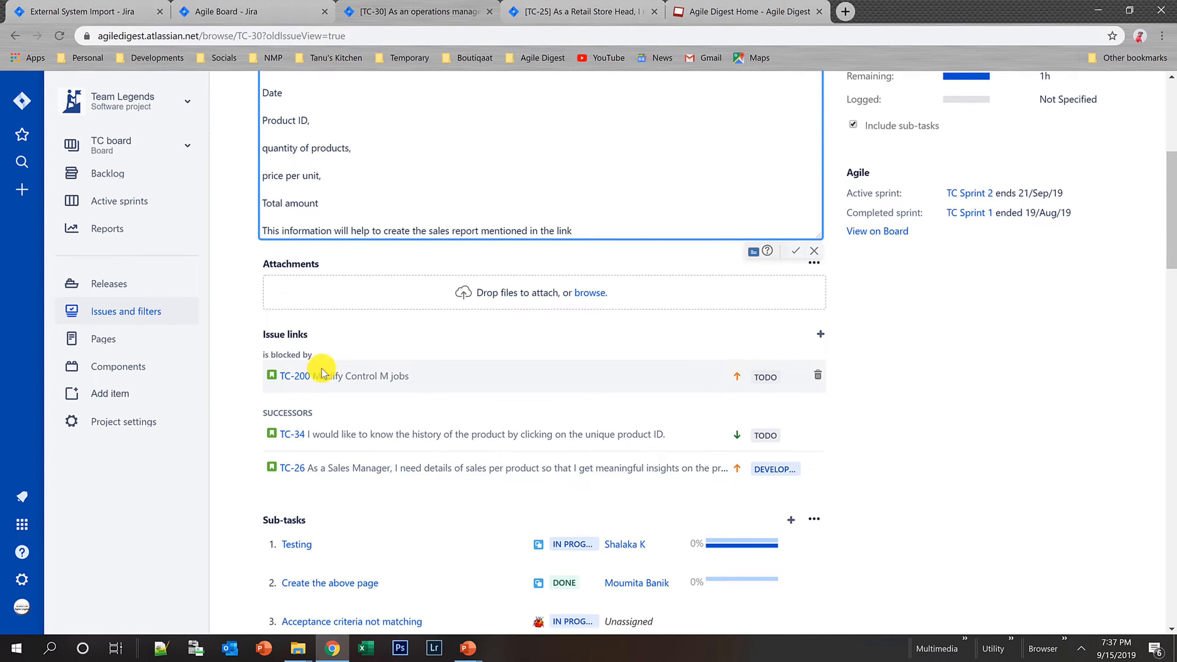
left_click(293, 377)
right_click(295, 375)
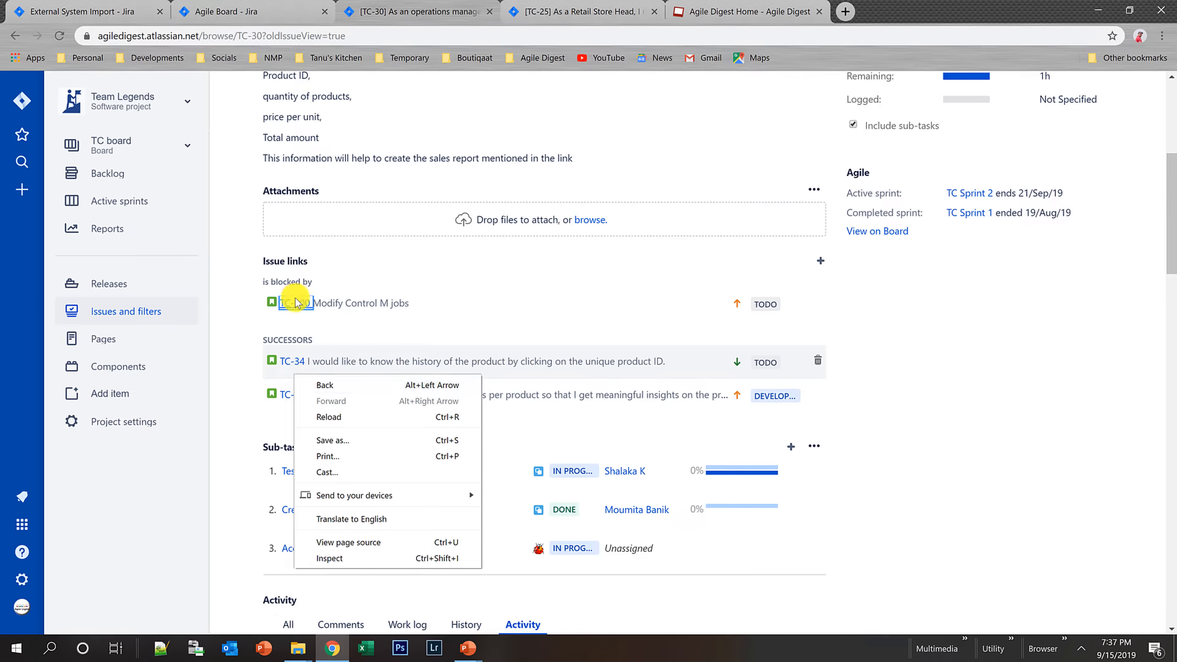
left_click(301, 319)
right_click(295, 302)
left_click(346, 310)
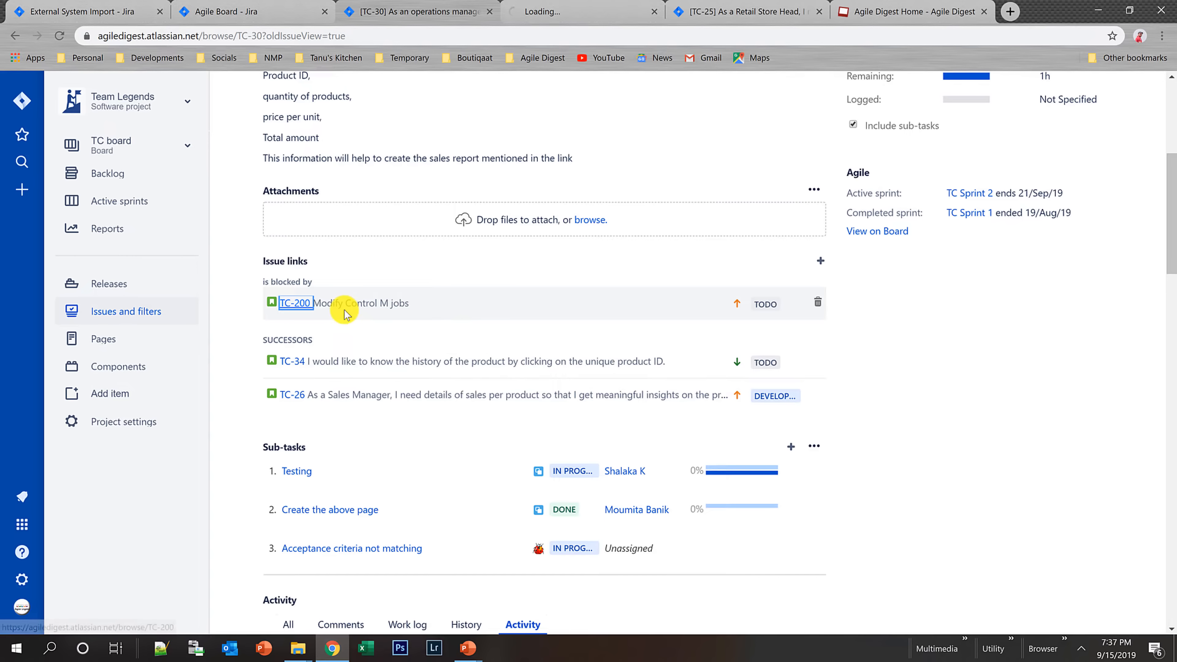
- Switch to the TC-200 page and look over its description, acceptance criteria and linked issues
left_click(572, 11)
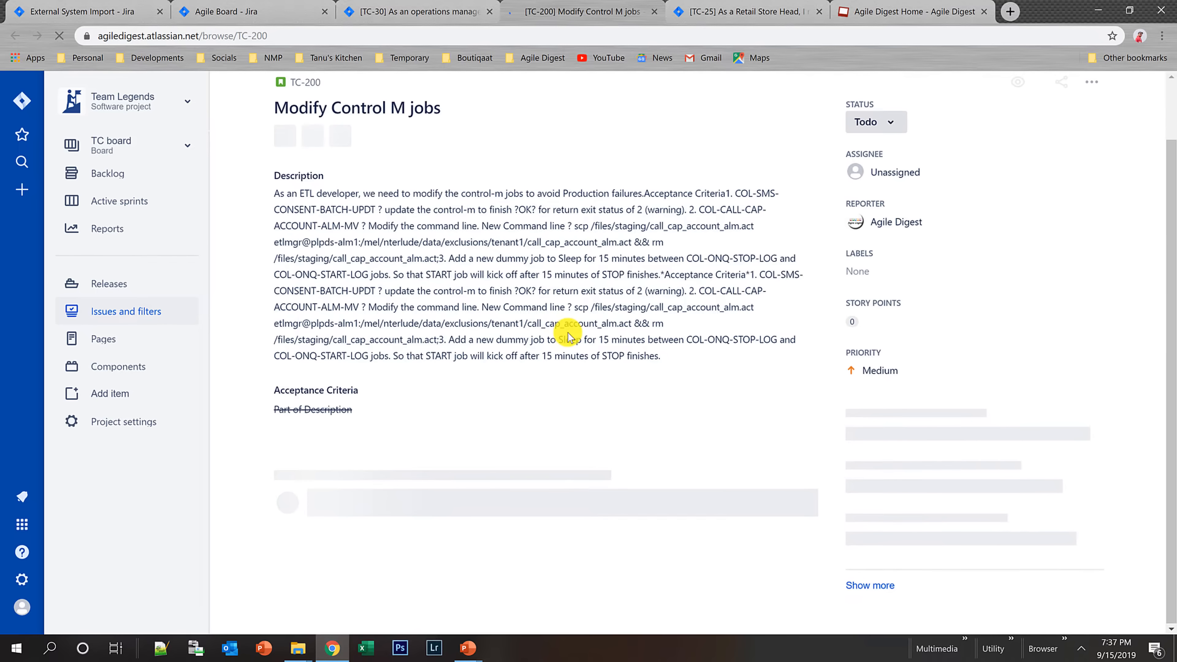
scroll(560, 269, "down", 2)
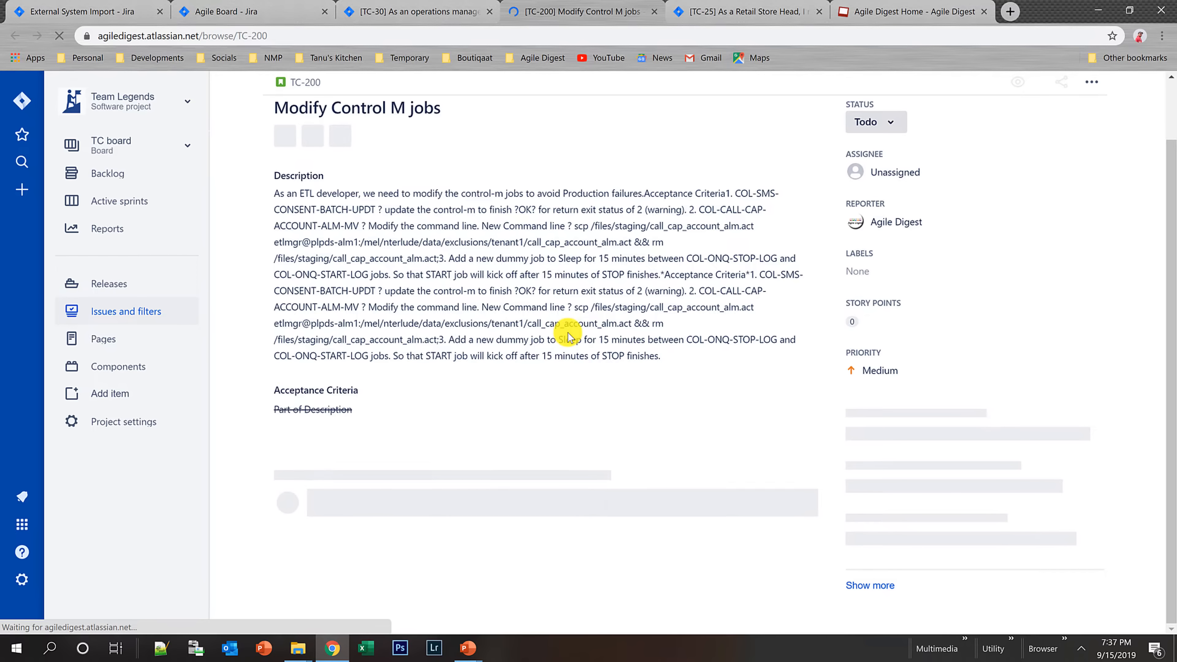
scroll(567, 333, "down", 2)
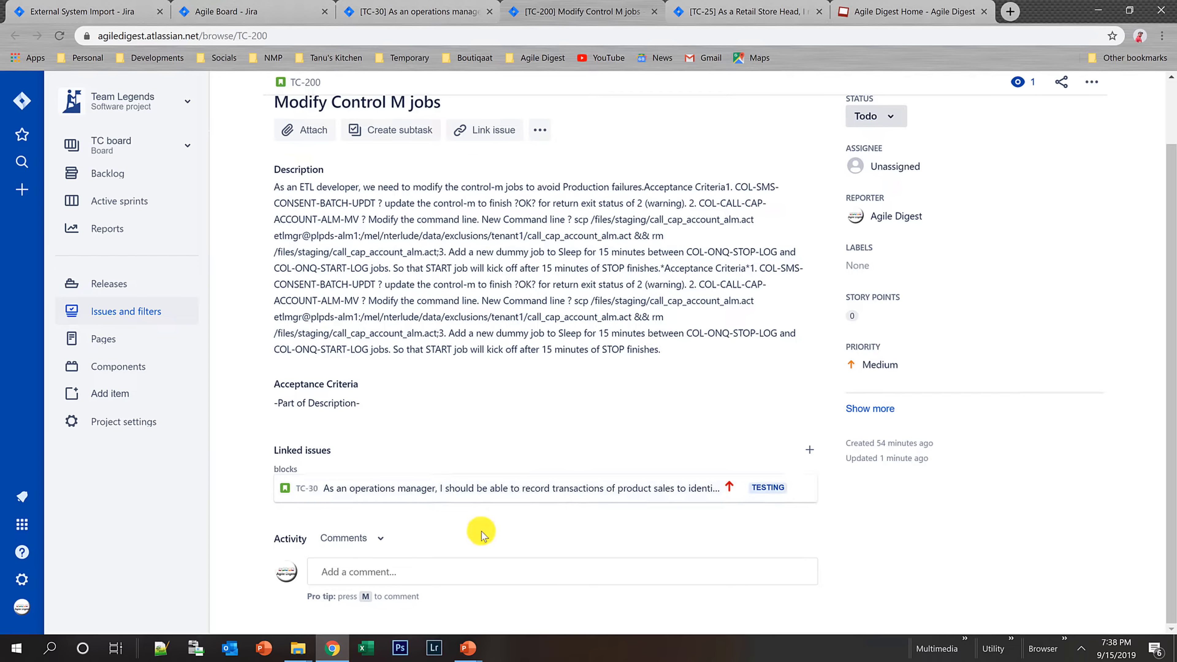
scroll(407, 384, "up", 2)
scroll(408, 385, "down", 2)
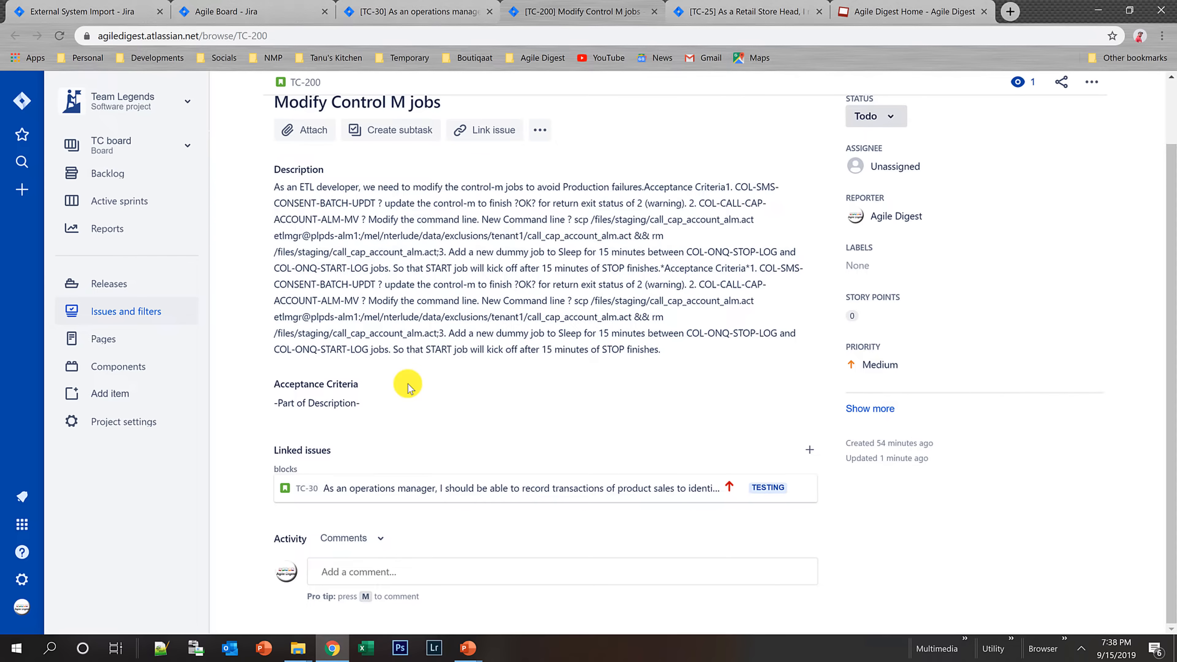
- Return to TC-30, reload it in the new issue view without the oldIssueView parameter, and check its subtasks and linked issues
left_click(397, 10)
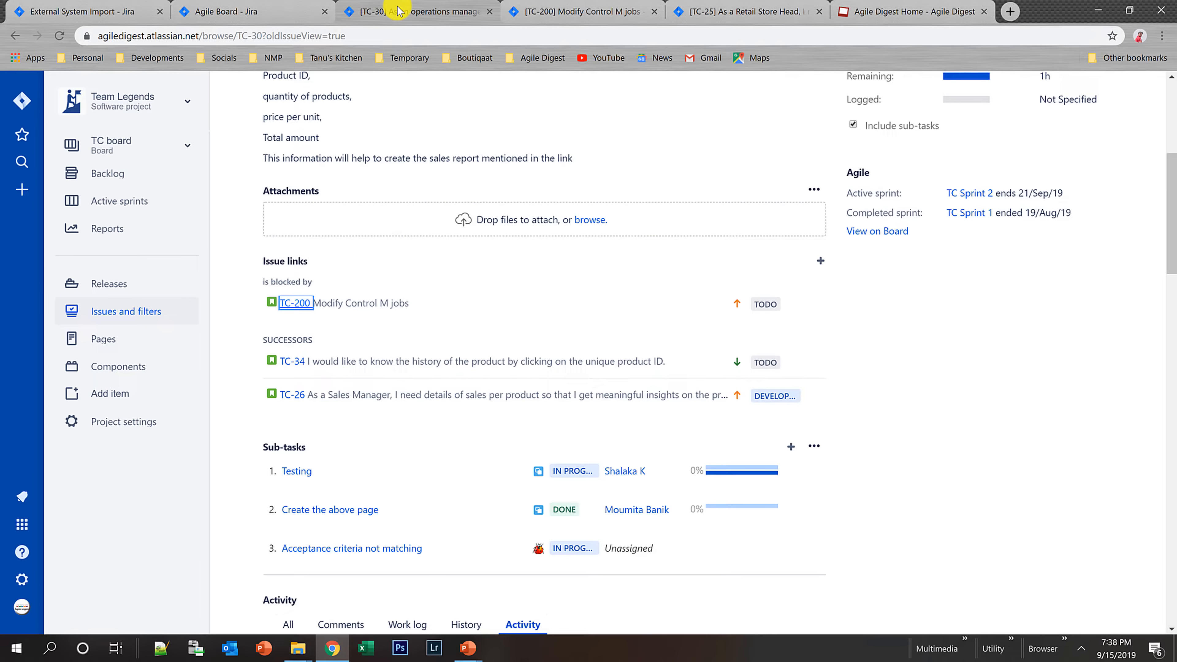
scroll(473, 126, "up", 9)
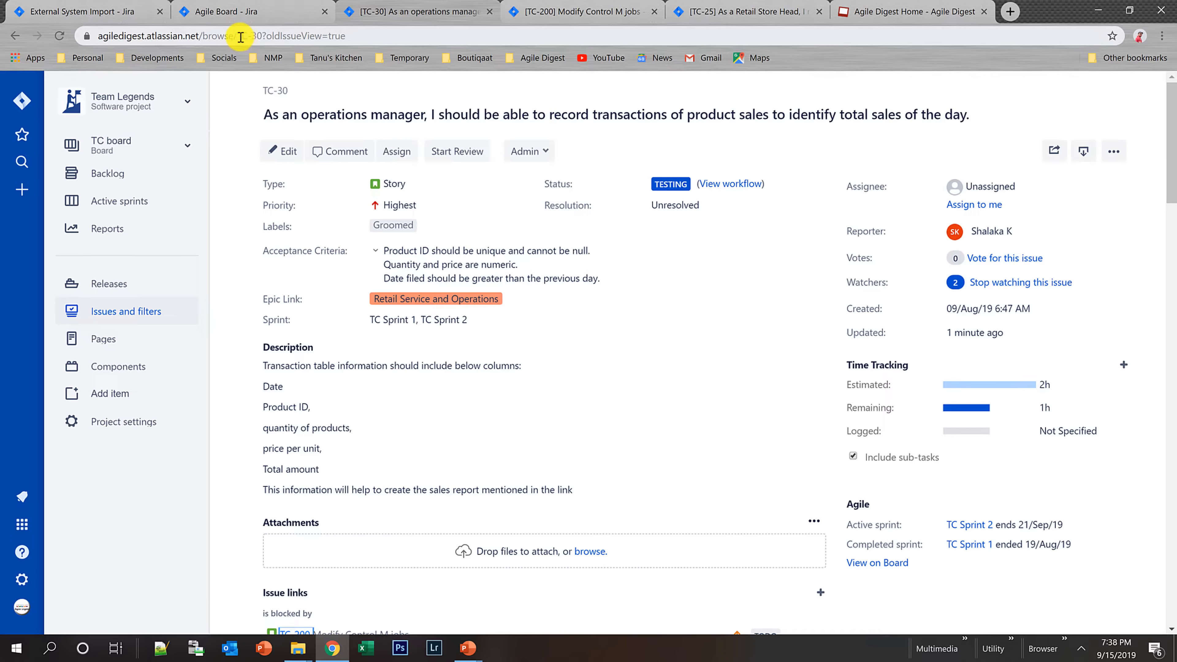
left_click_drag(263, 35, 466, 64)
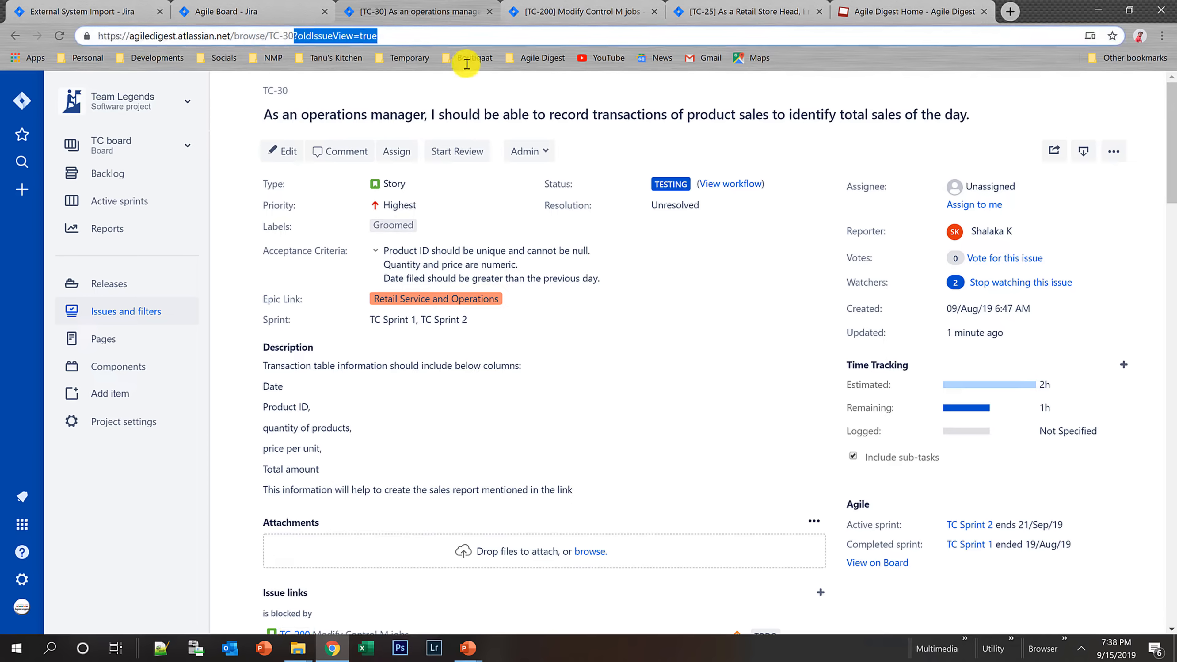
key("BackSpace")
key("Return")
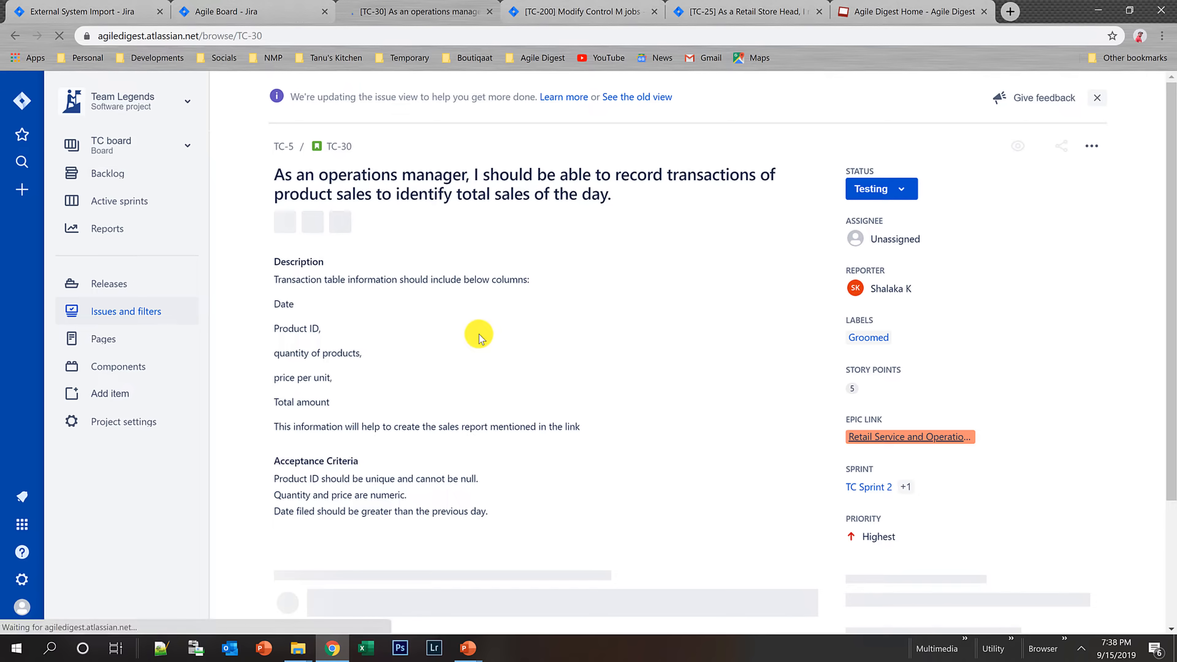
scroll(480, 337, "down", 5)
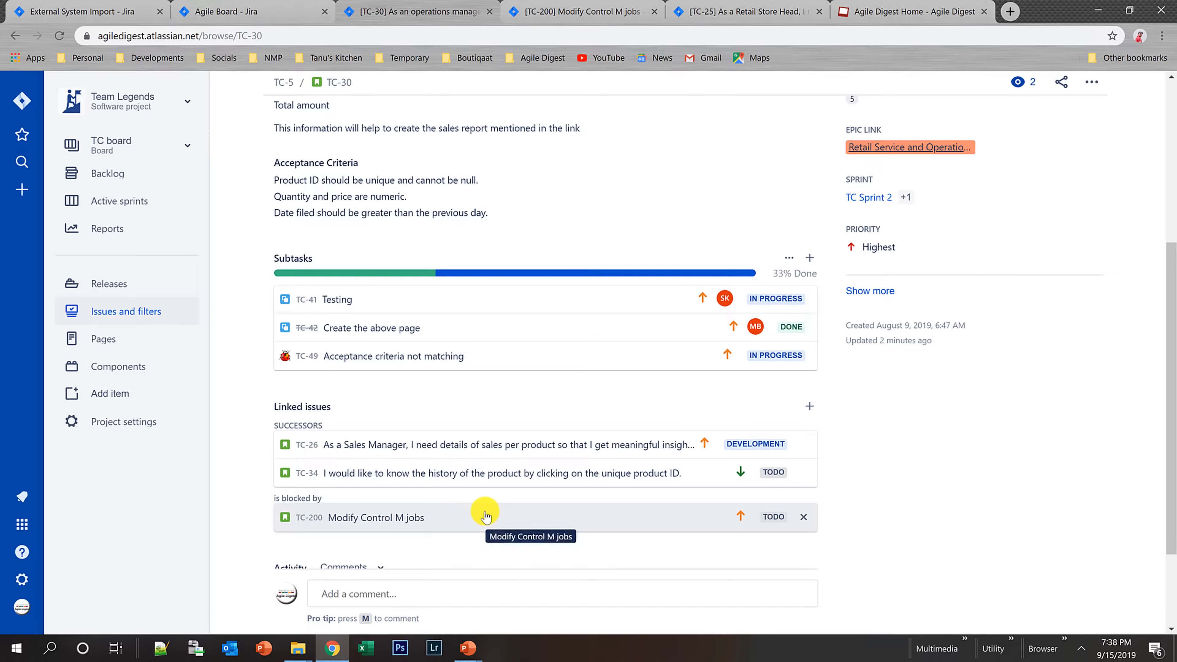
- Go to the page of issue TC-40 by changing the issue key in the current TC-30 address
left_click(280, 35)
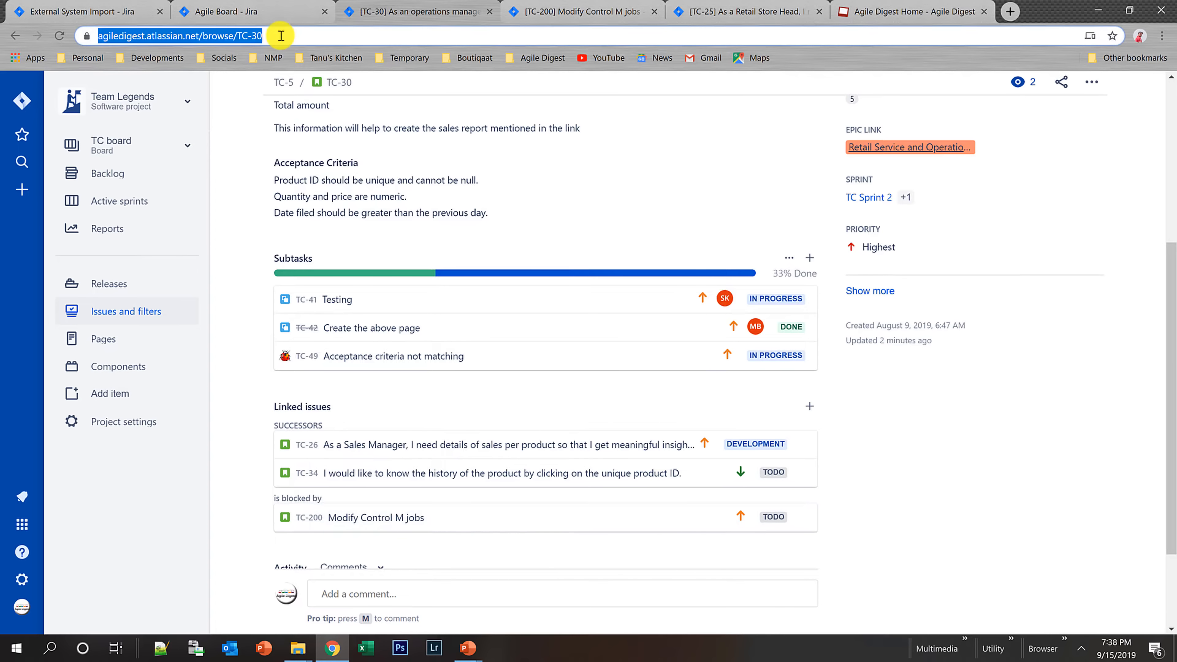
double_click(281, 35)
key("BackSpace")
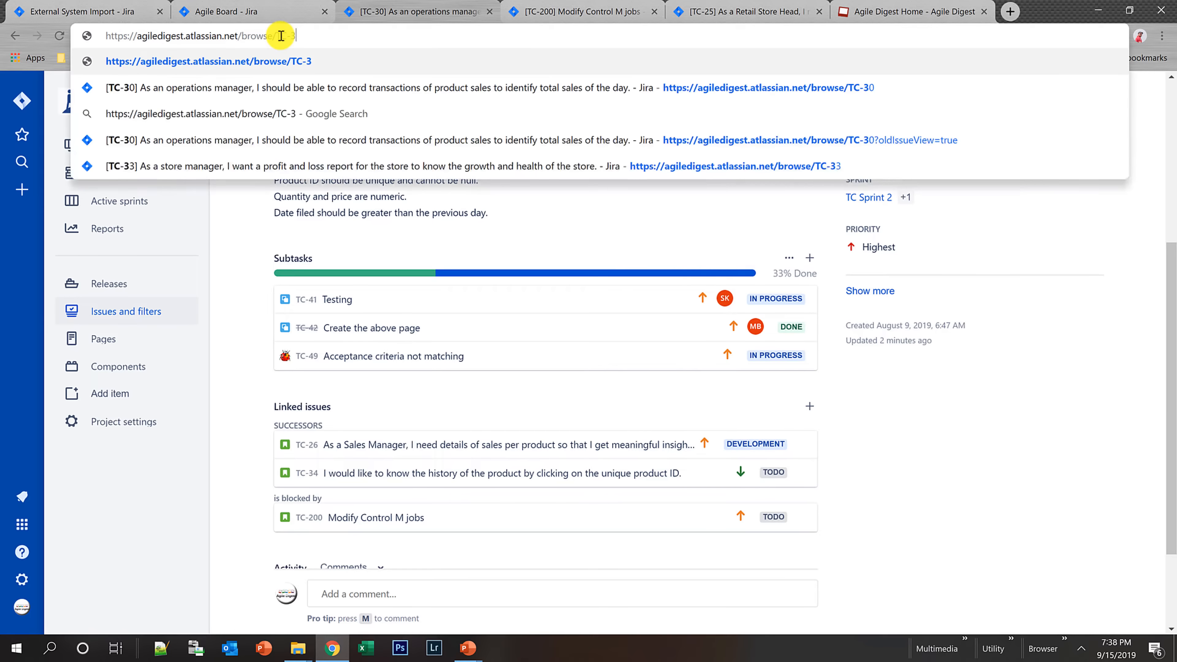
type("40")
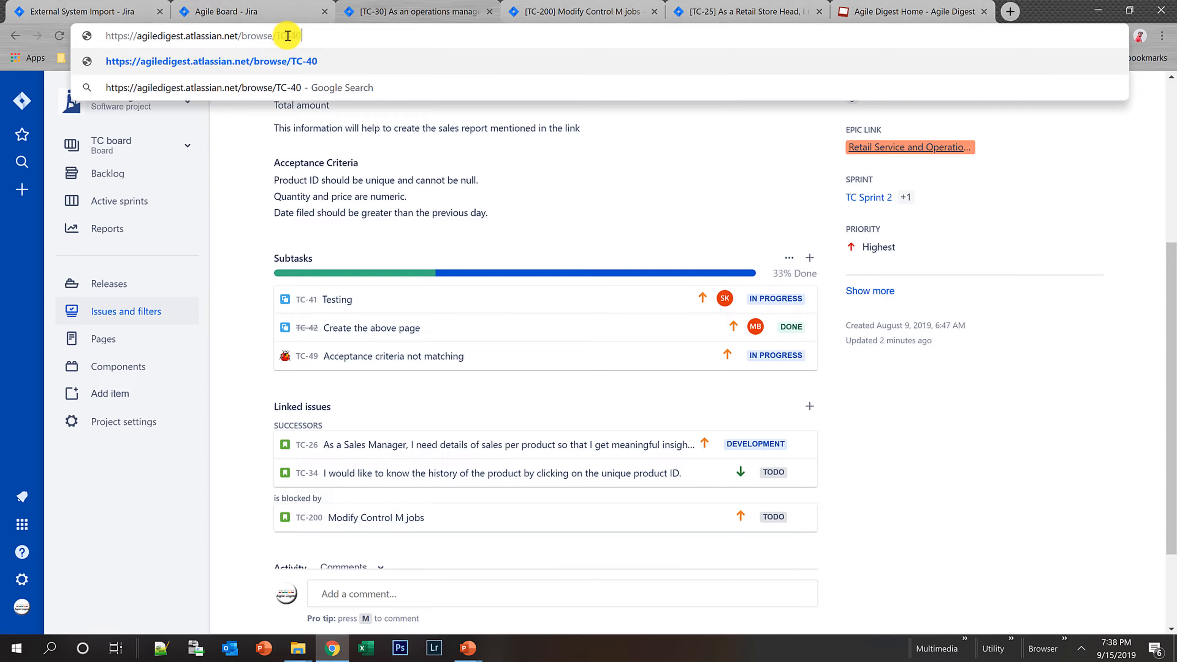
key("Return")
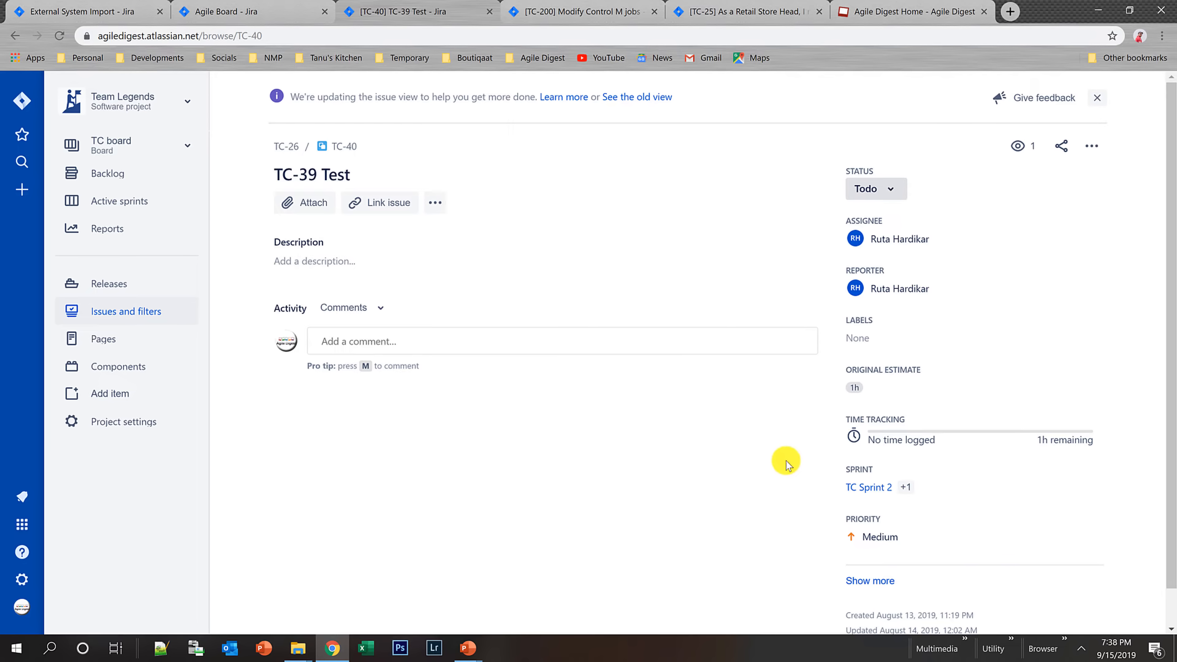
- Link TC-41 Testing to TC-40 with the SUCCESSORS relationship
left_click(384, 207)
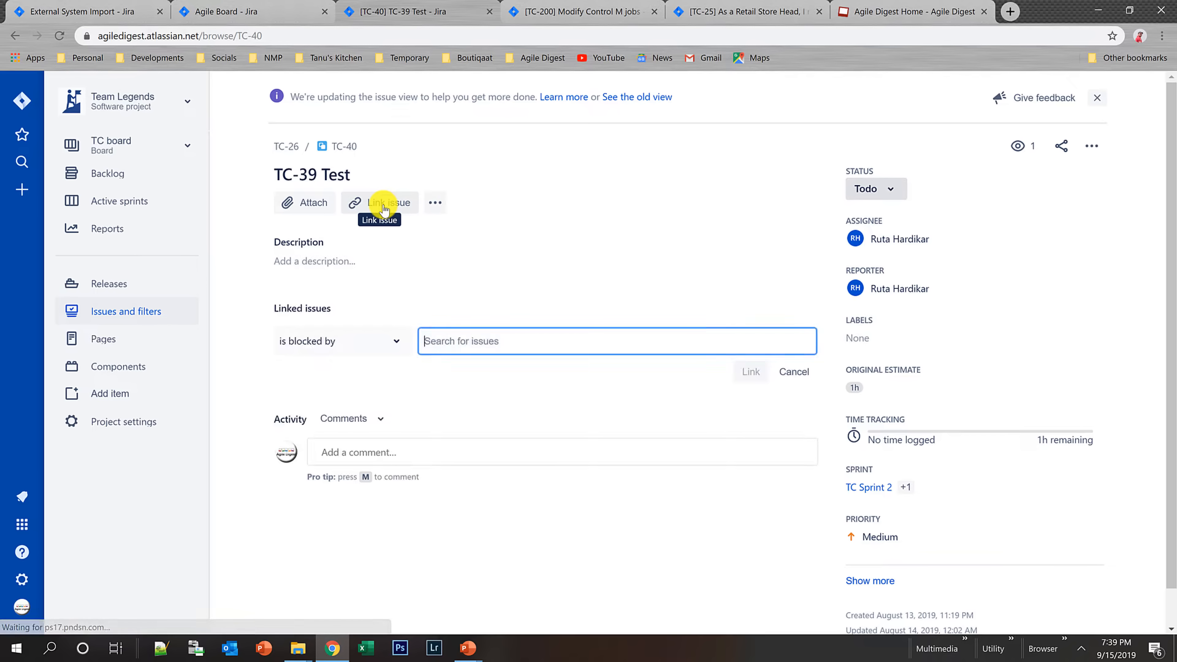
left_click(392, 339)
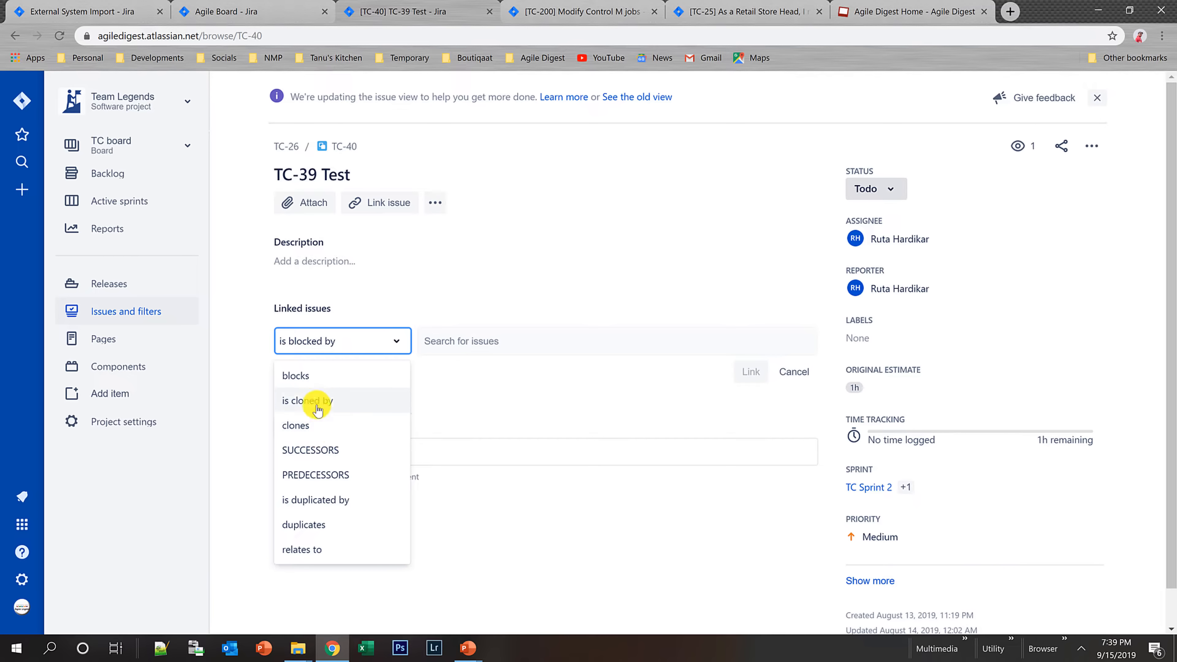
left_click(314, 453)
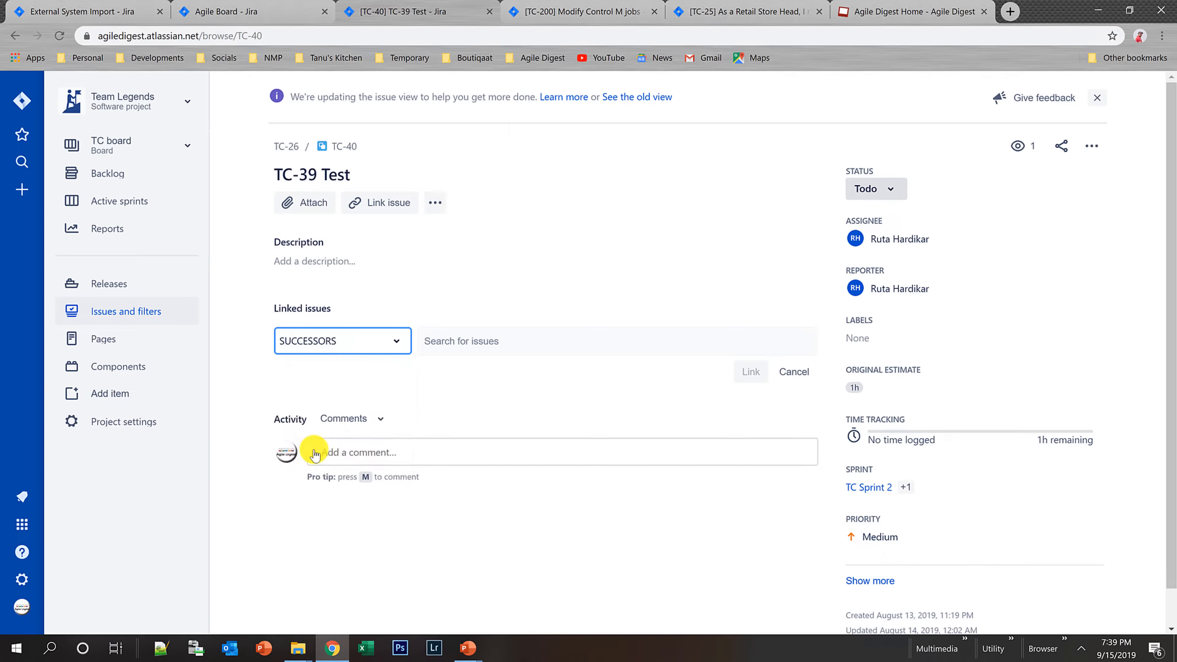
left_click(517, 344)
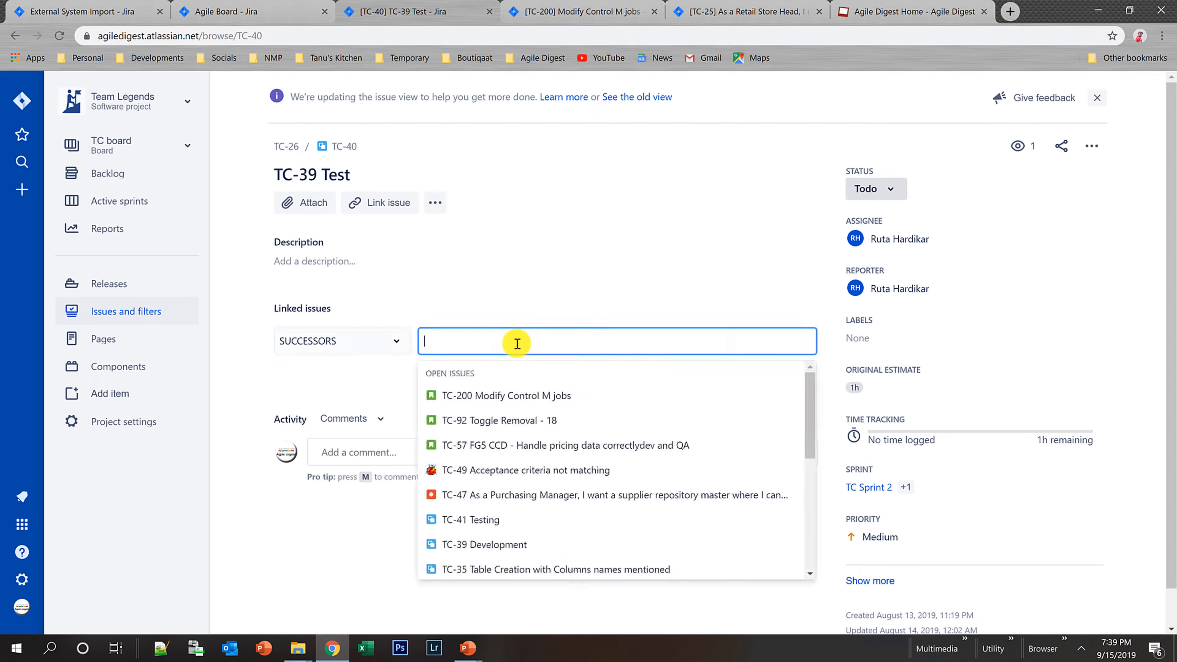
type("tc41")
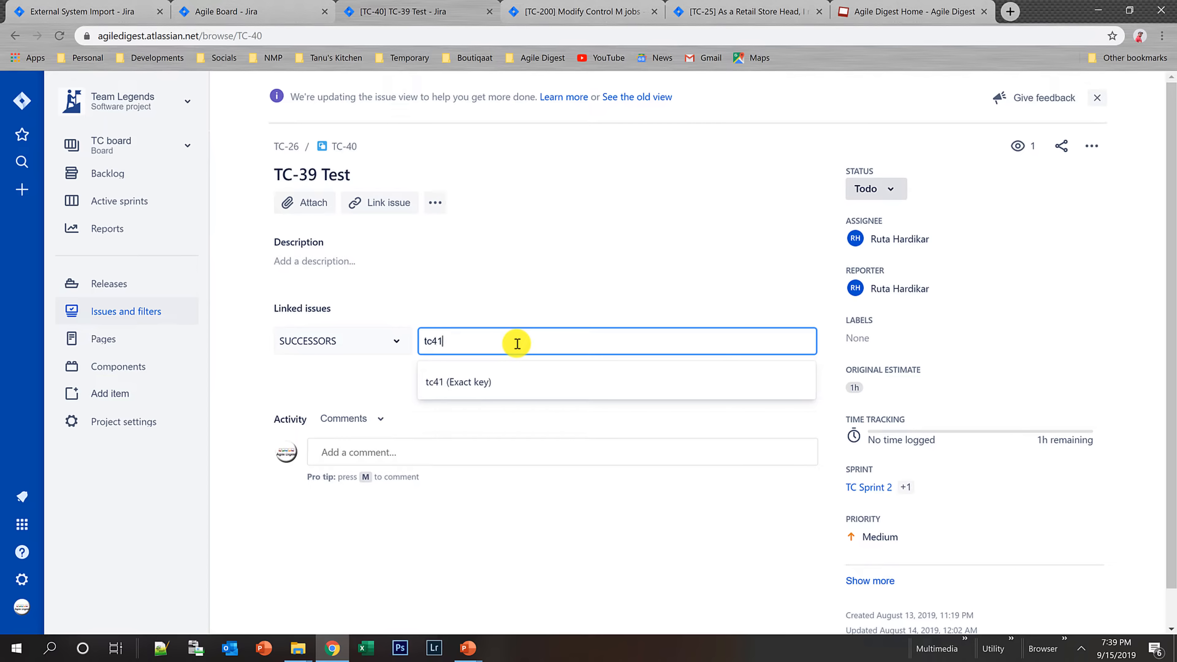
key("BackSpace")
key("BackSpace")
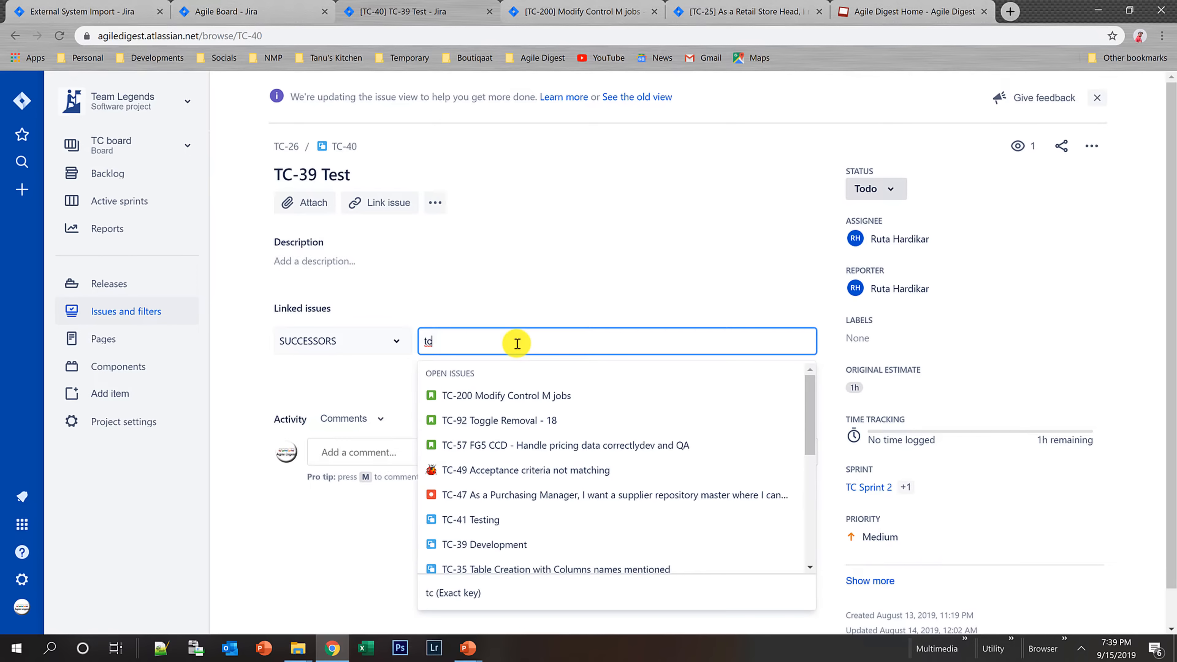
type("-")
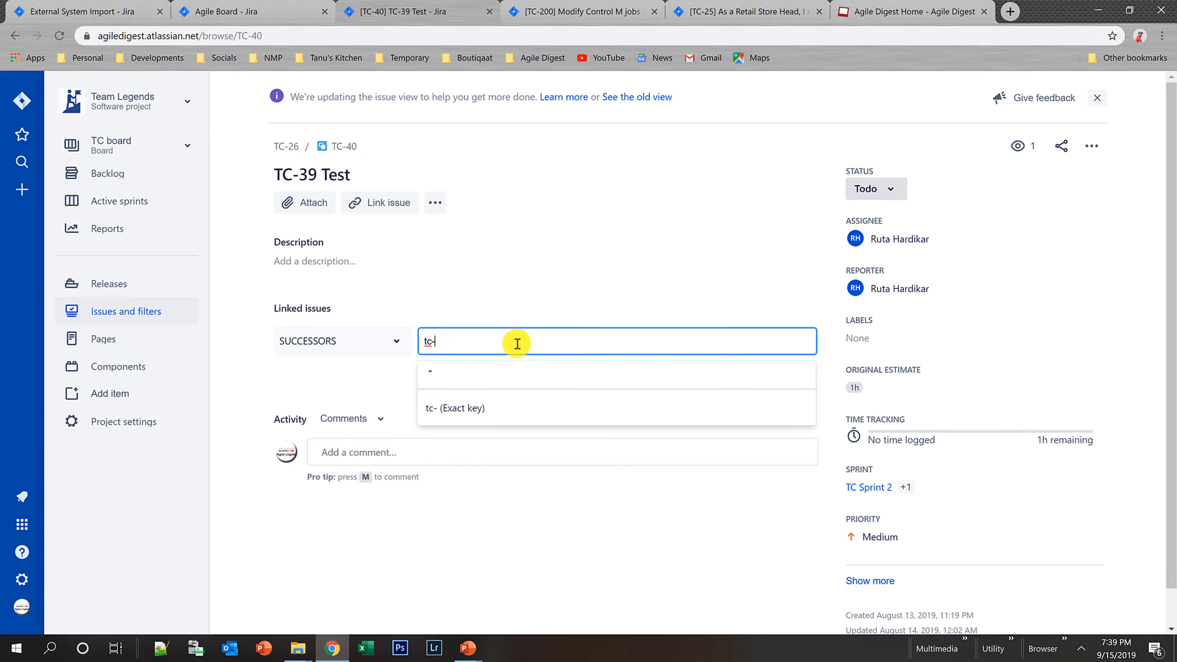
type("41")
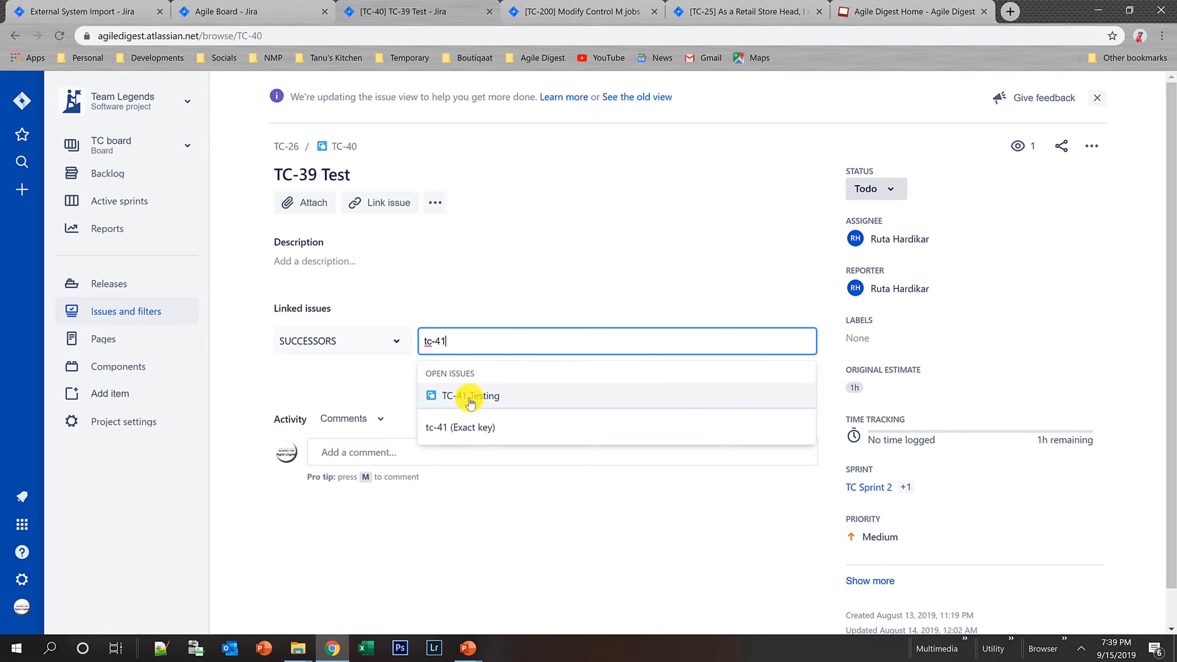
left_click(469, 399)
left_click(750, 371)
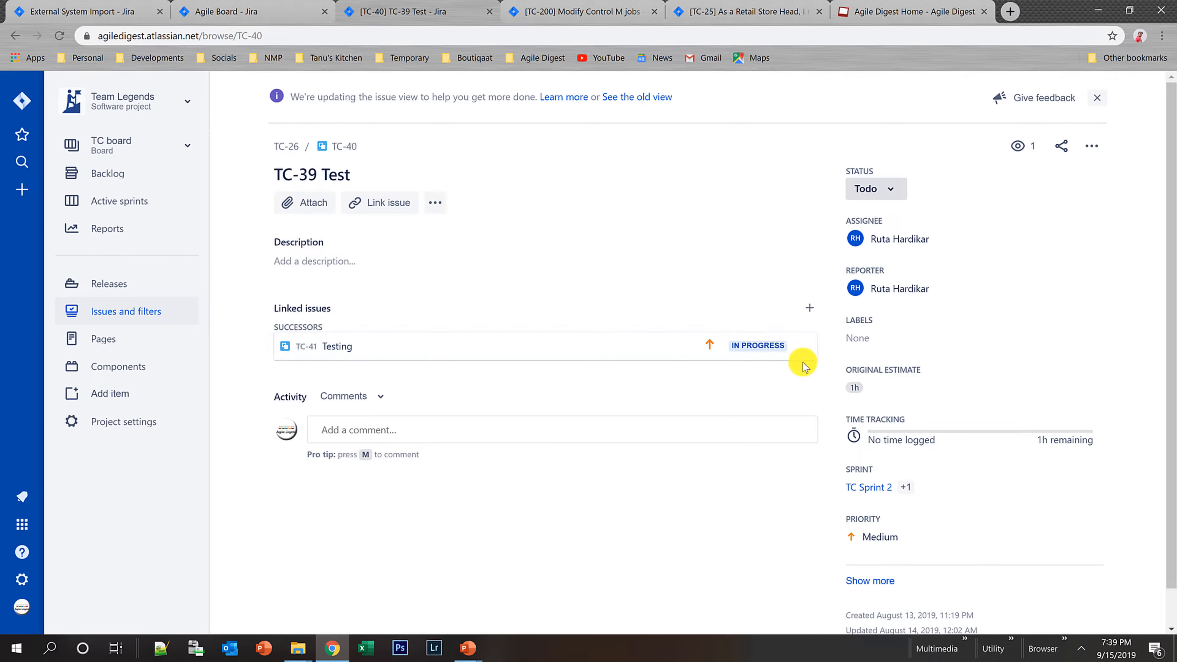
- Add a second link on TC-40, marking that it duplicates TC-42 Create the above page
left_click(811, 309)
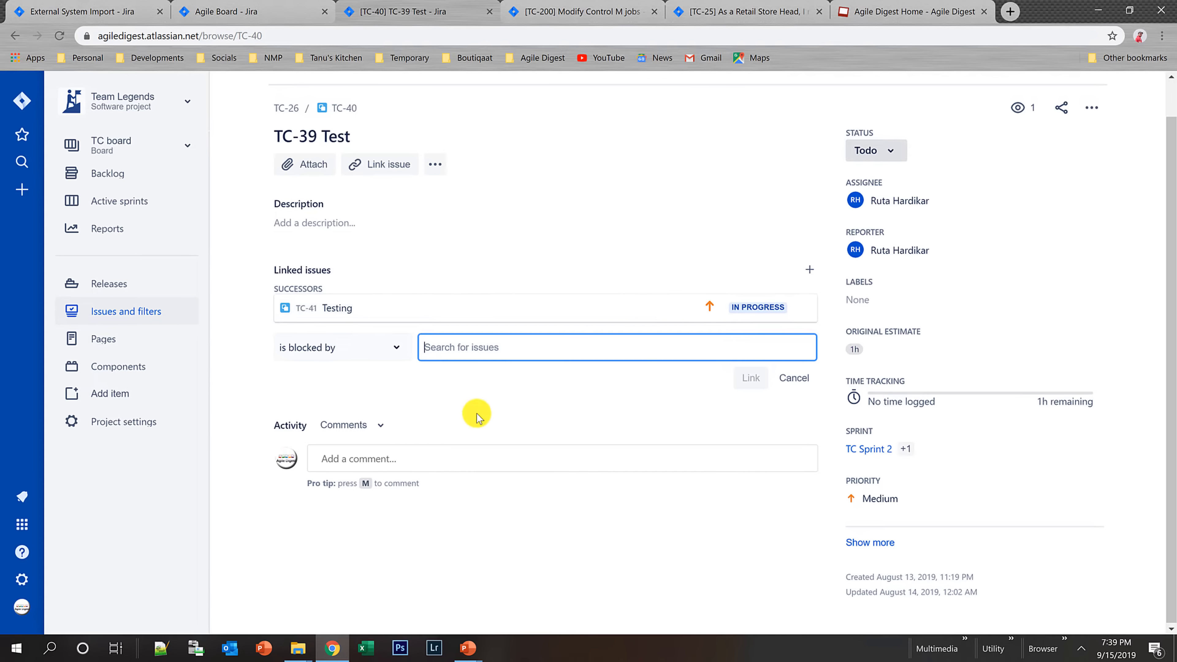
left_click(391, 345)
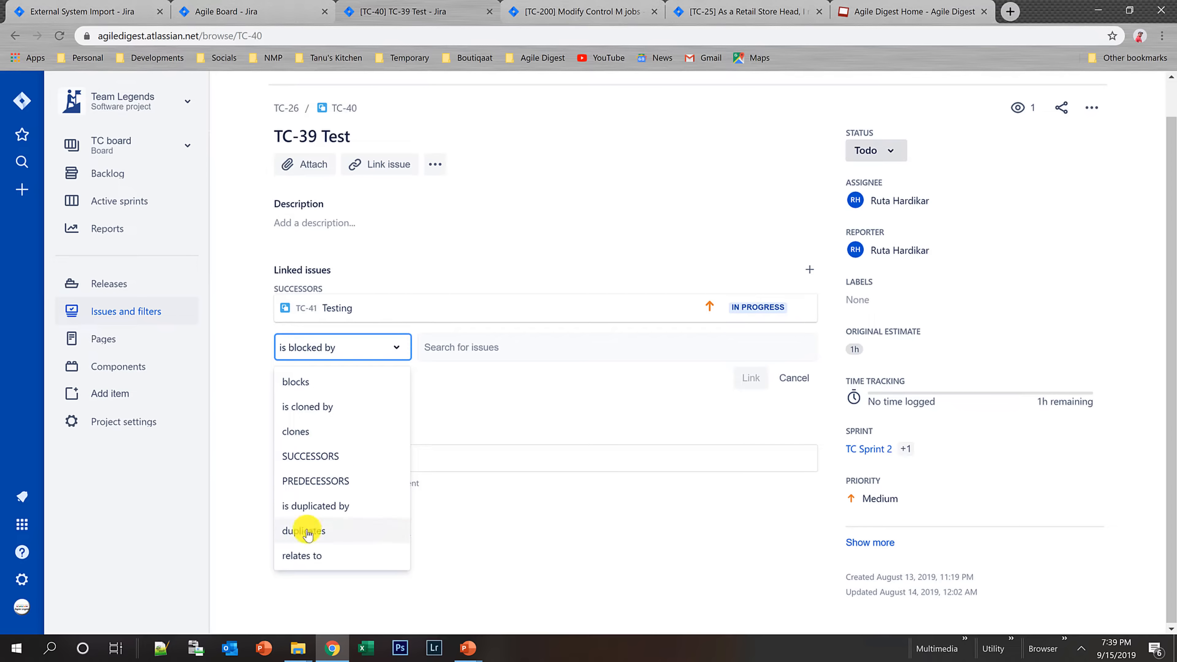
left_click(307, 529)
left_click(484, 358)
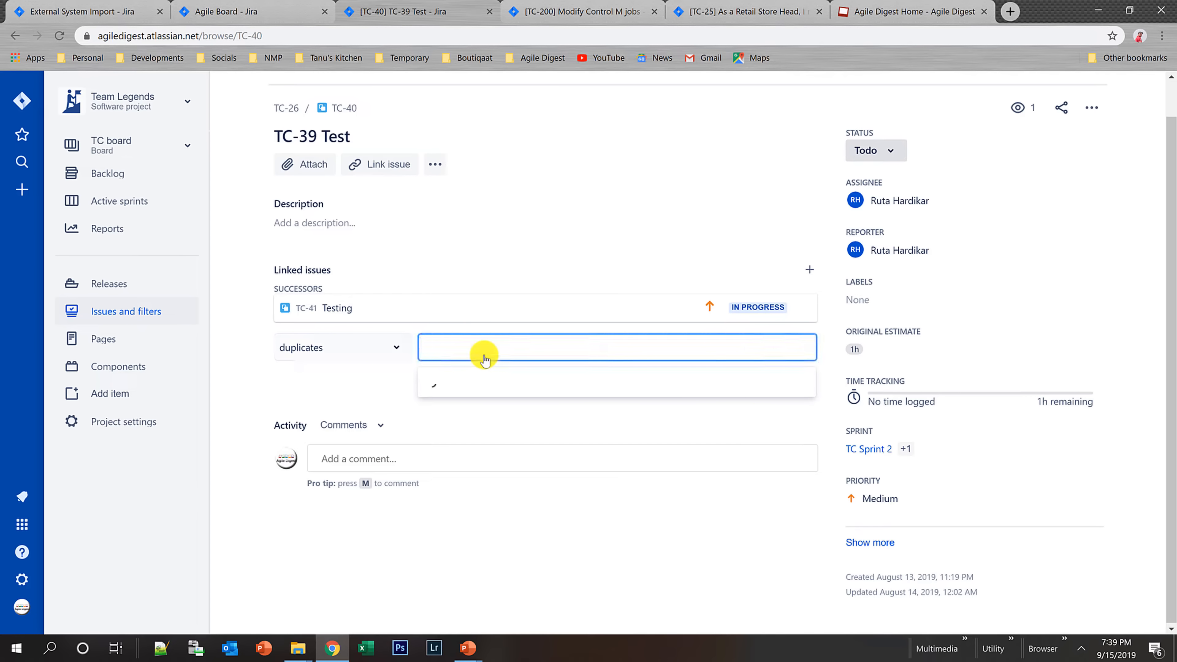
type("tc42")
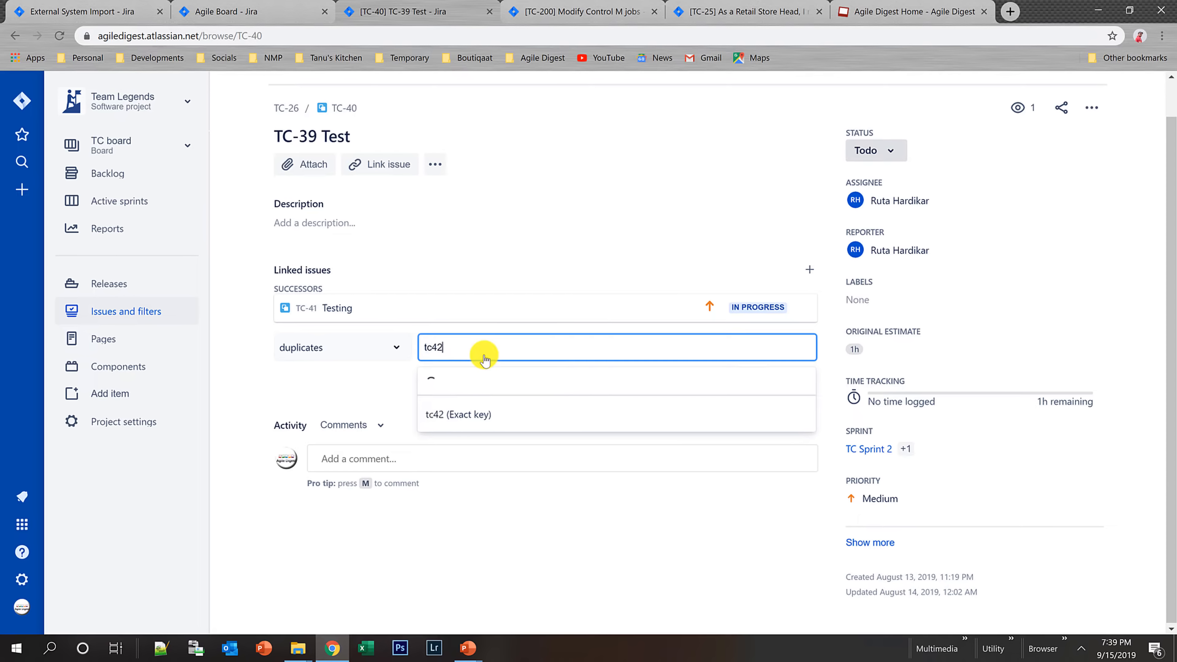
key("BackSpace")
key("BackSpace")
type("-42")
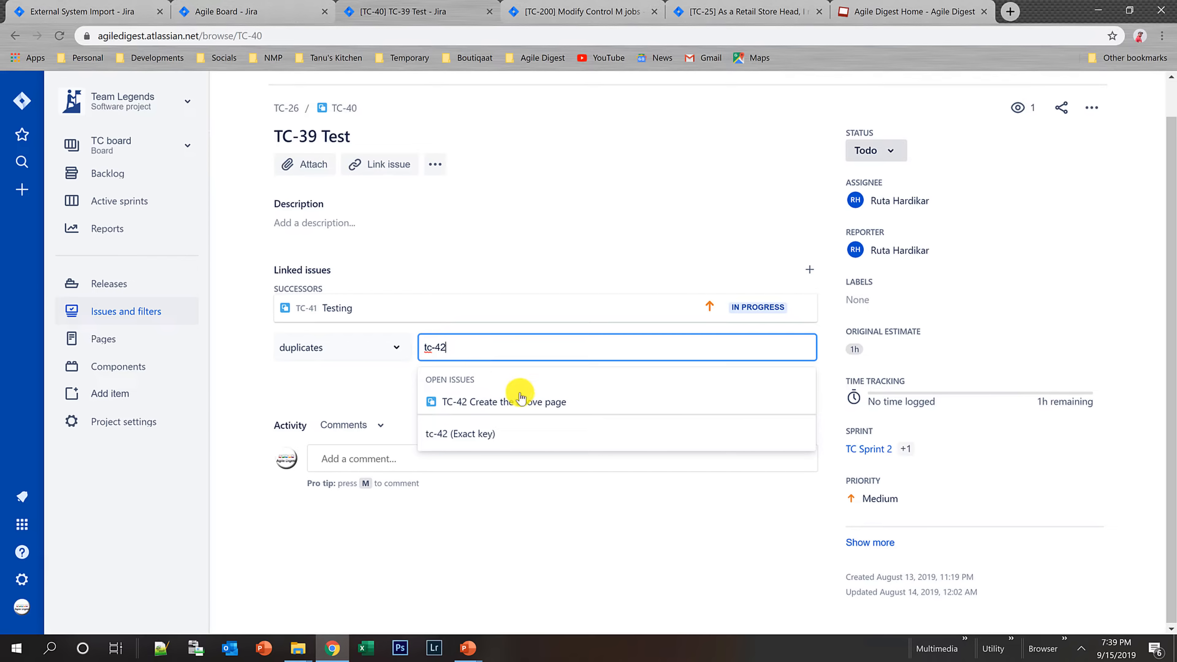
left_click(472, 403)
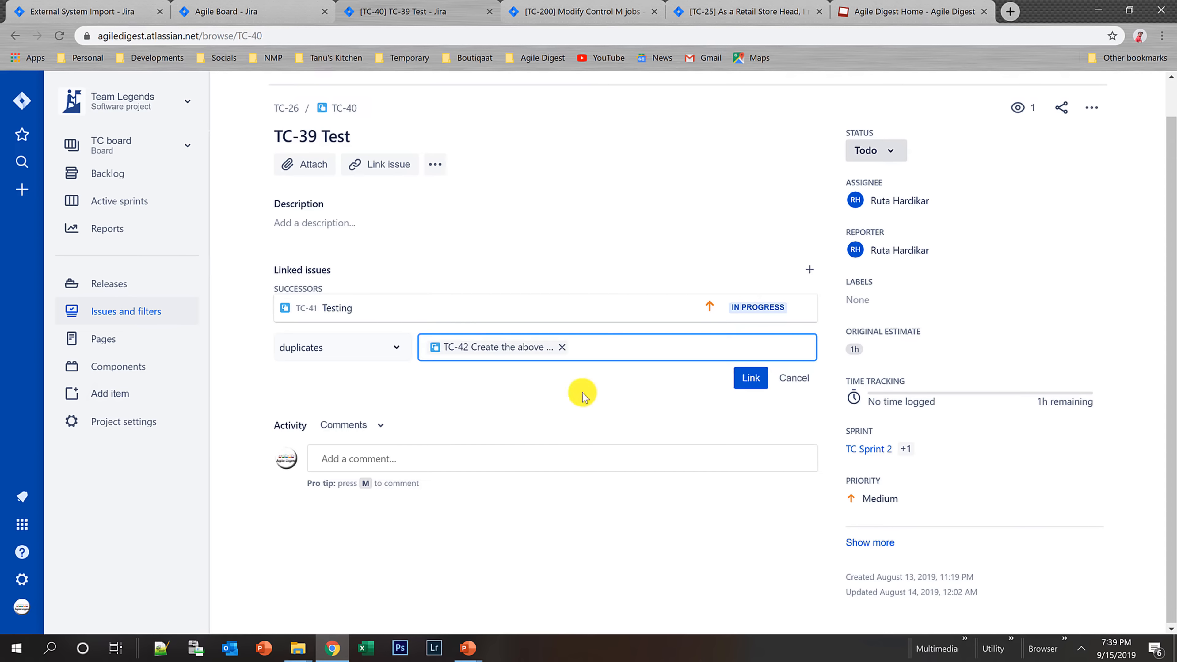
left_click(750, 379)
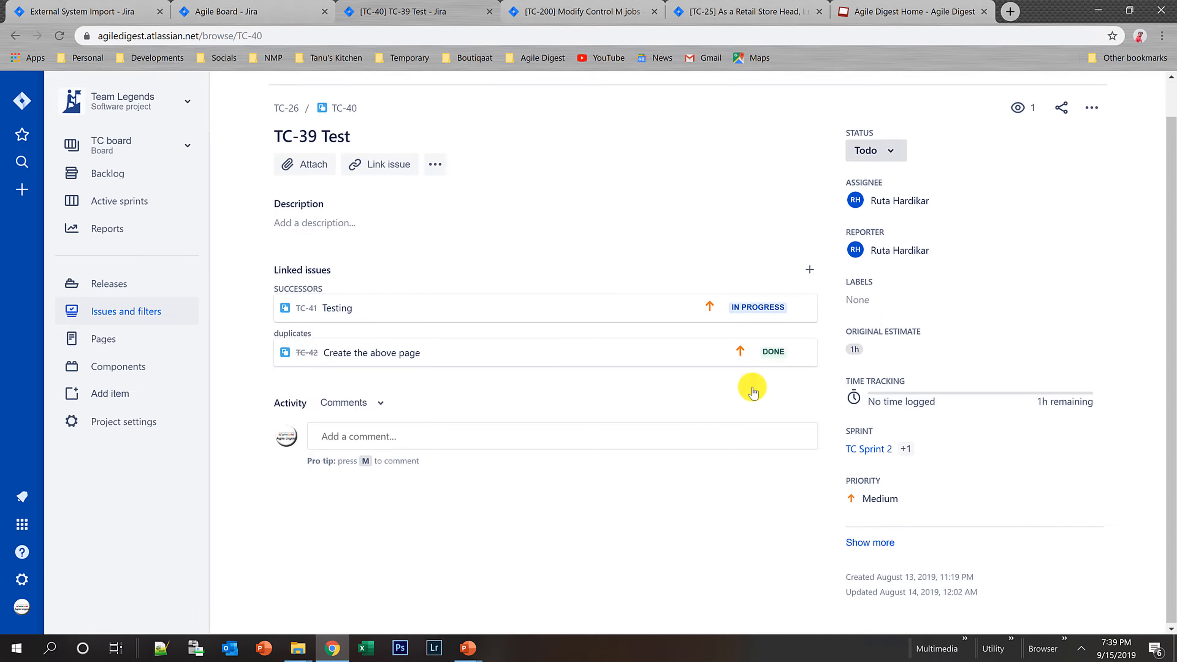
- Follow the linked issue from TC-40 to TC-41 Testing, check its PREDECESSORS link back to TC-40, and return to TC-41
left_click(309, 311)
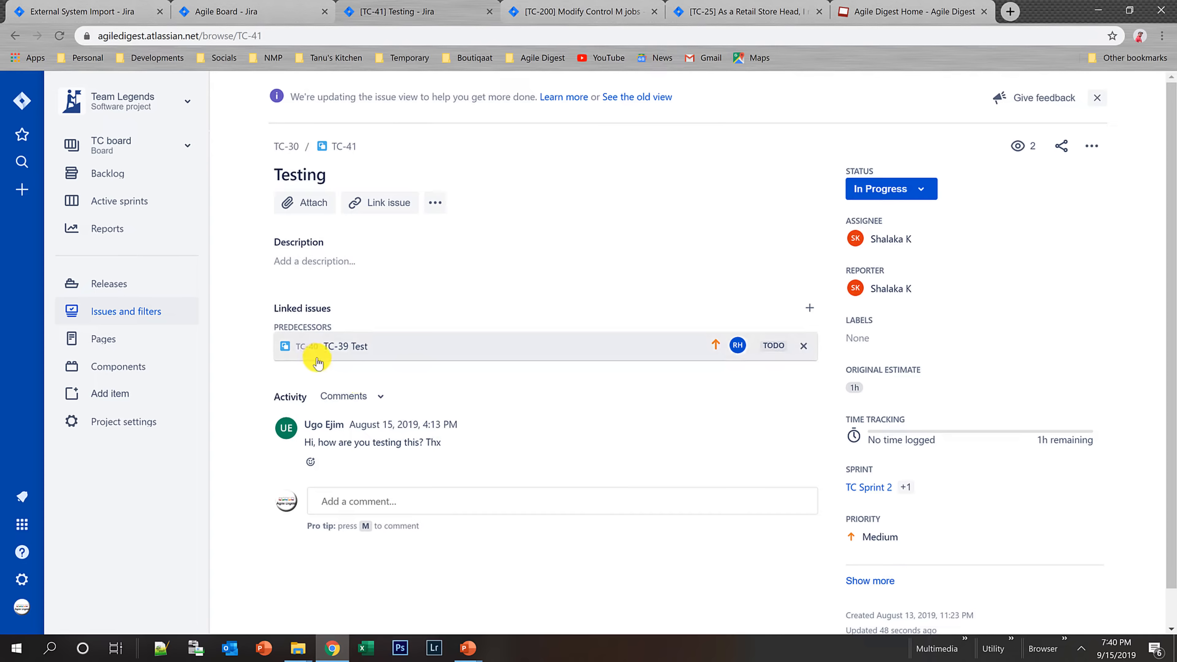
left_click(339, 355)
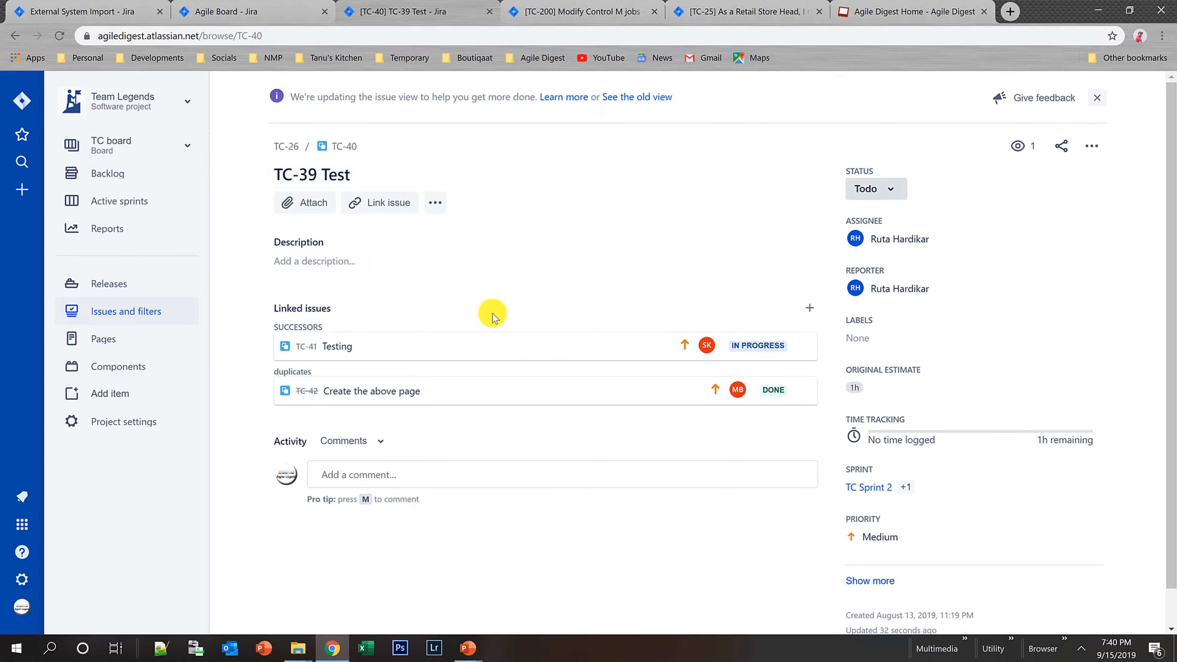
left_click(280, 175)
left_click(15, 36)
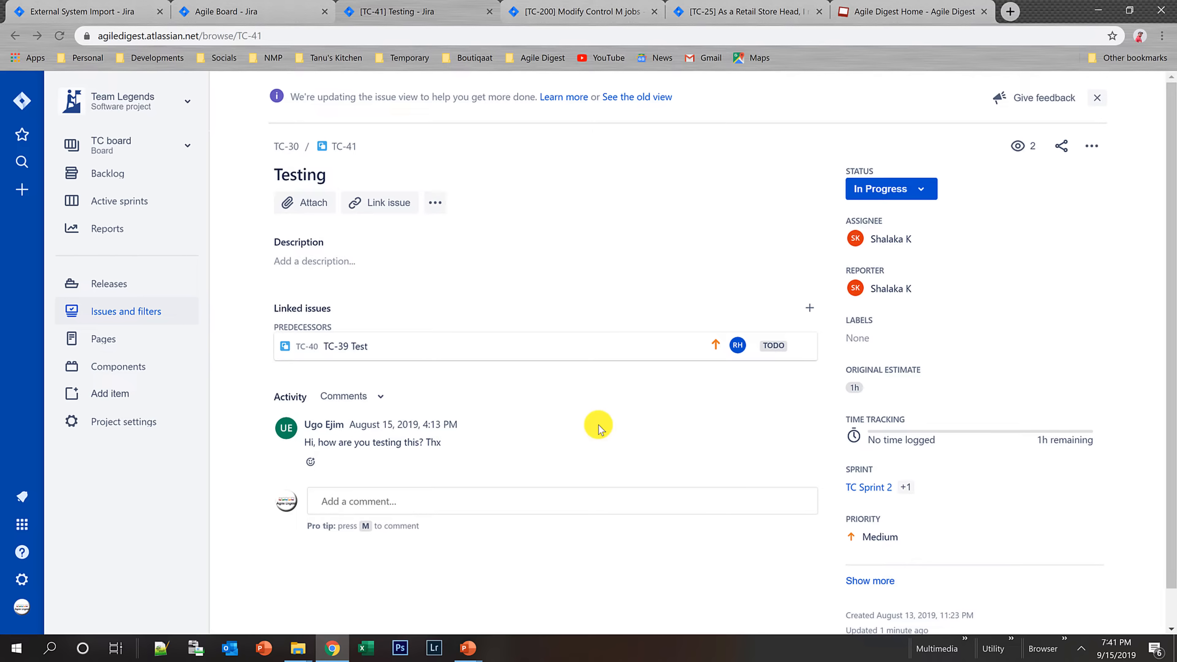
- Glance at the presentation's topic slide, then open TC-30 from the Agile Board backlog on its full page in a separate browser tab
key("alt+Tab")
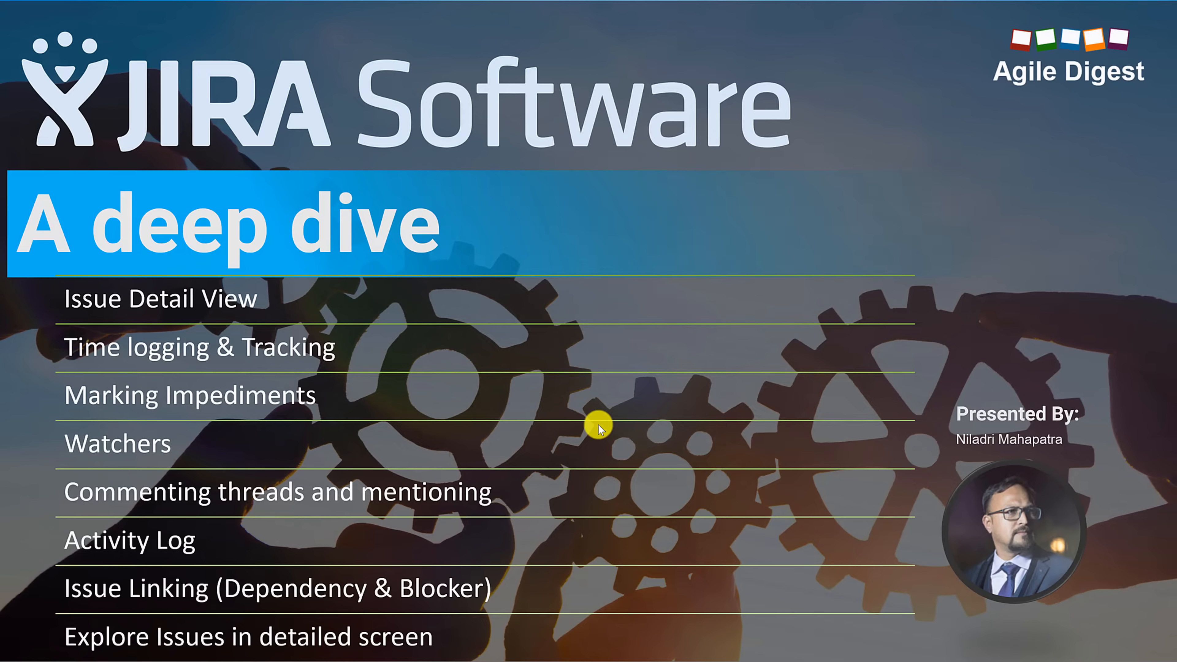
key("alt+Tab")
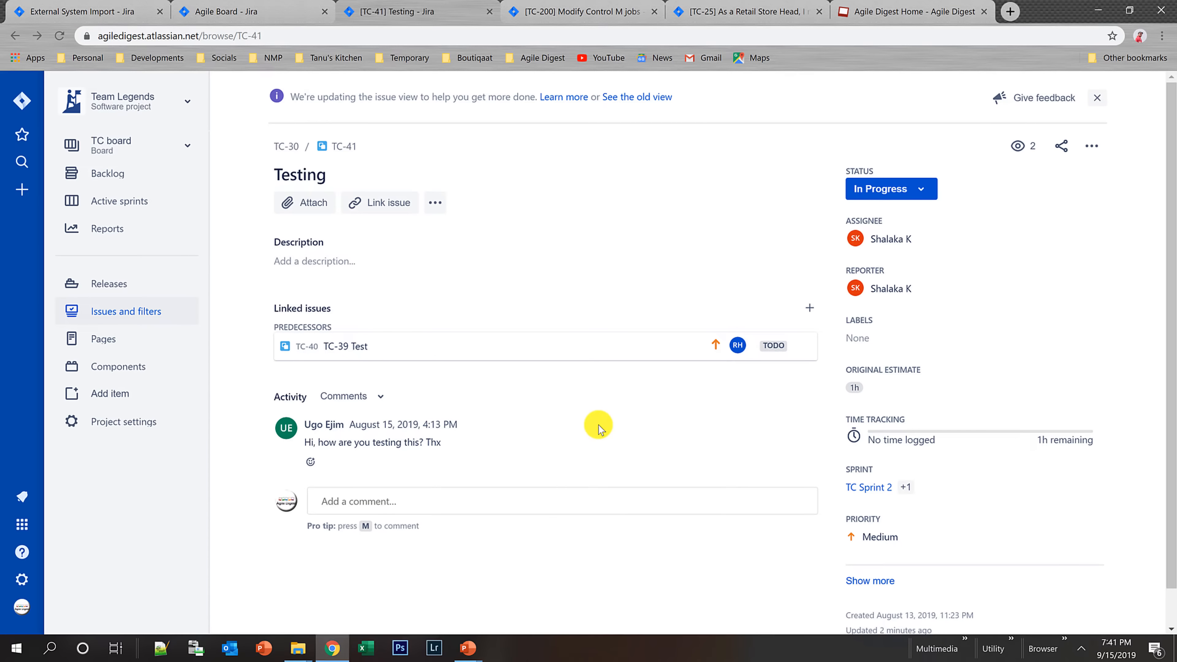
left_click(230, 10)
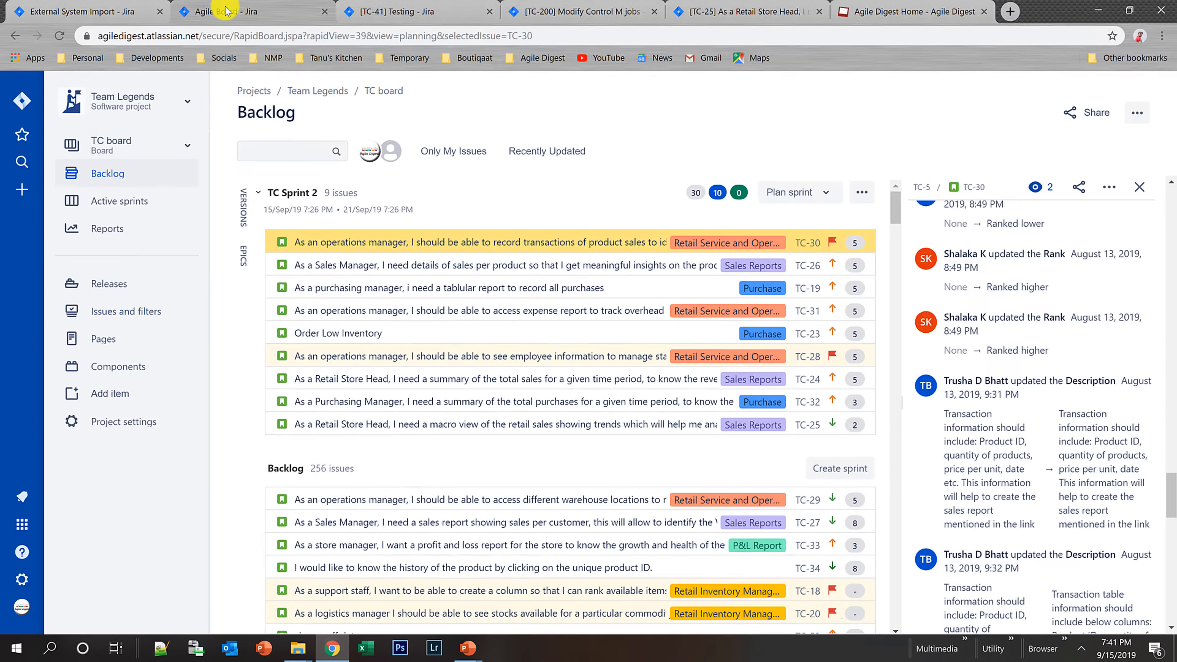
left_click(976, 189)
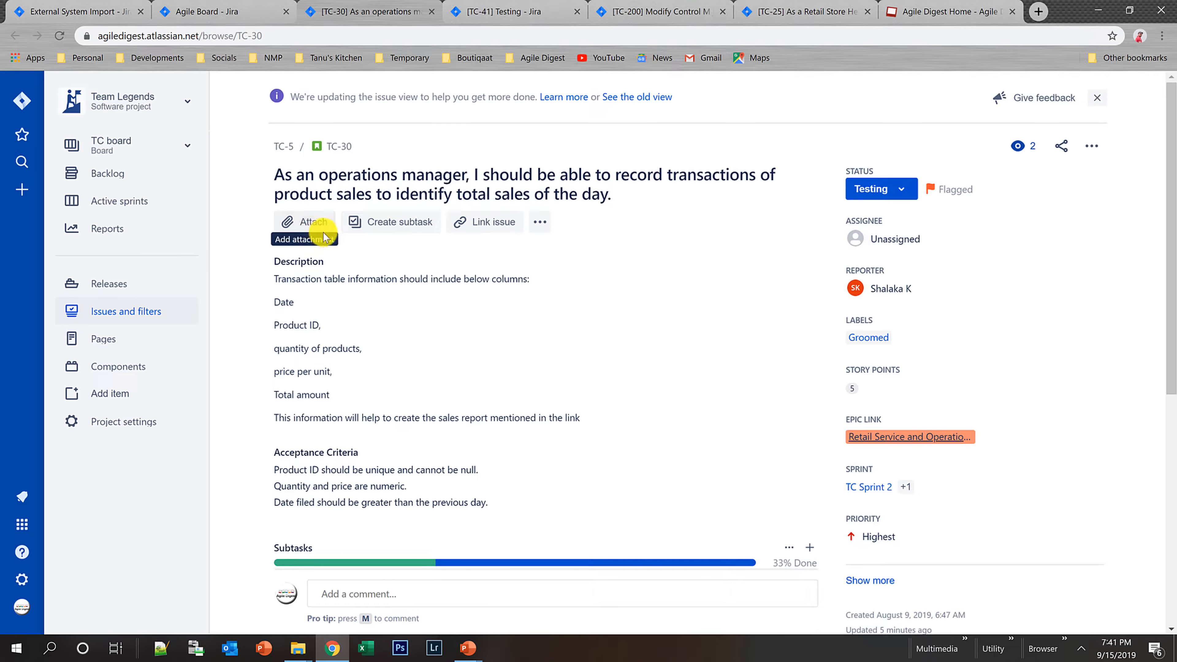
- Examine TC-30's description, acceptance criteria, subtasks and linked issues, and check which extra actions are offered beyond attaching, creating subtasks and linking
scroll(588, 373, "down", 5)
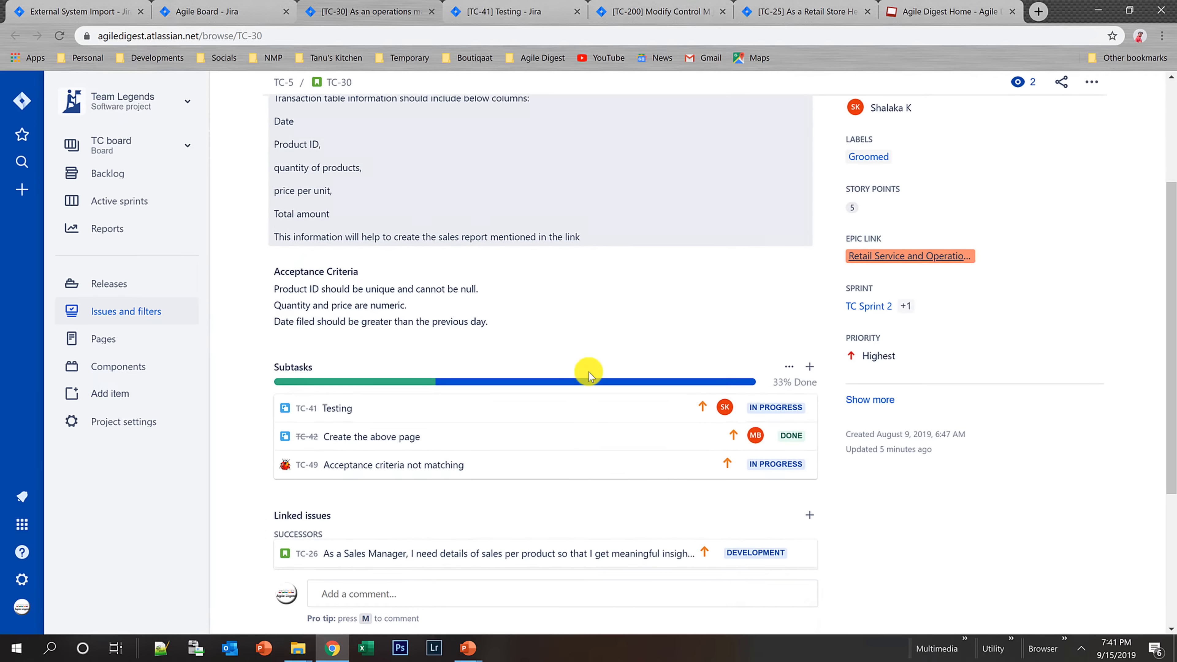
scroll(522, 512, "up", 5)
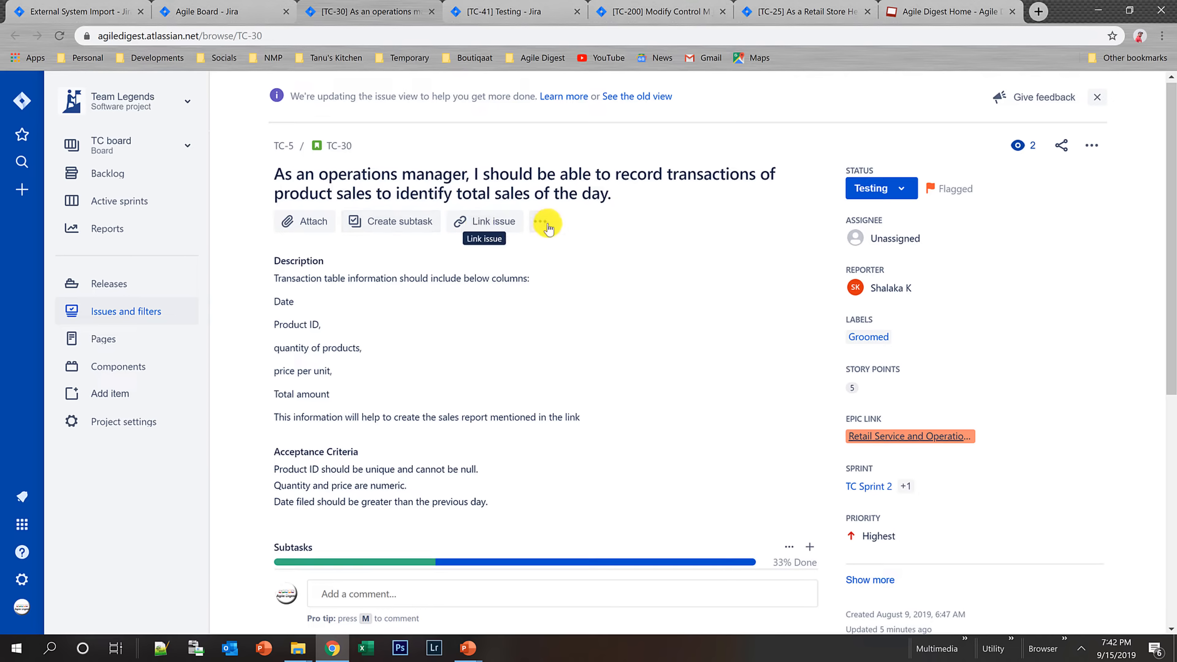
left_click(540, 222)
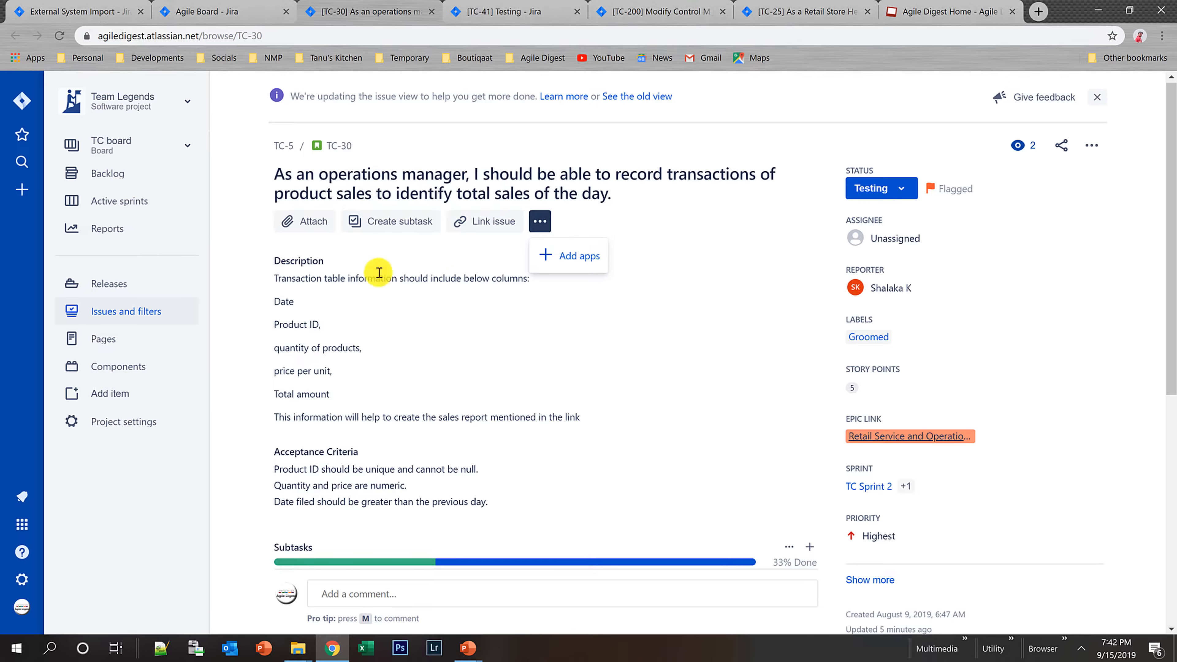
left_click(751, 116)
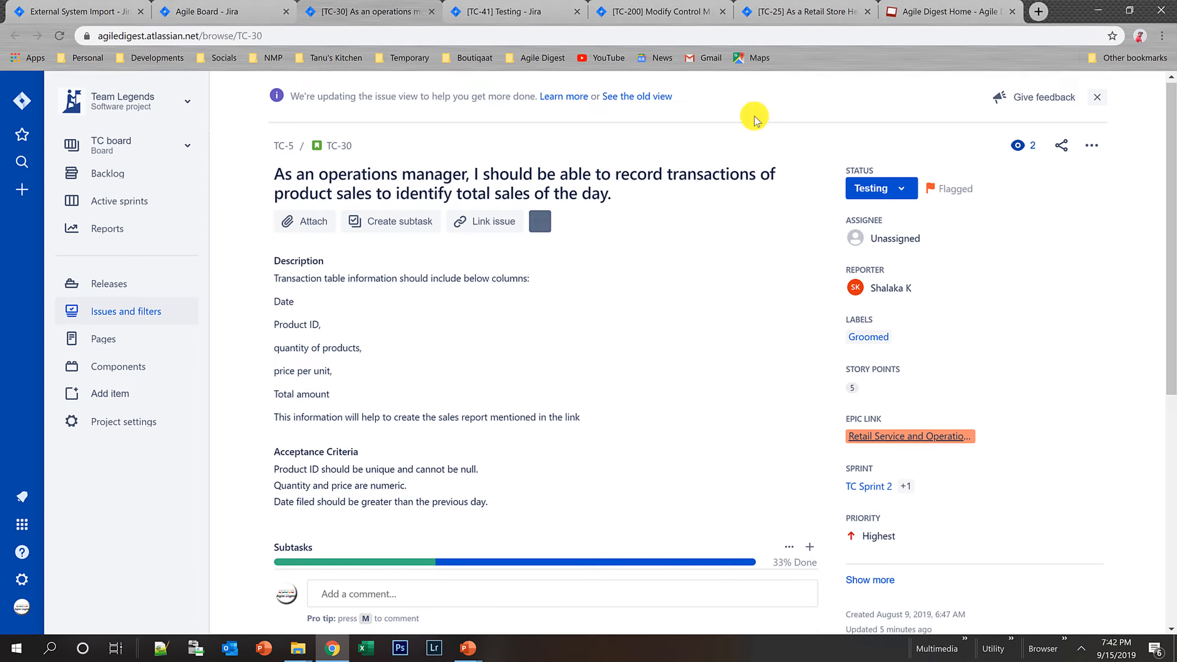
scroll(307, 396, "down", 4)
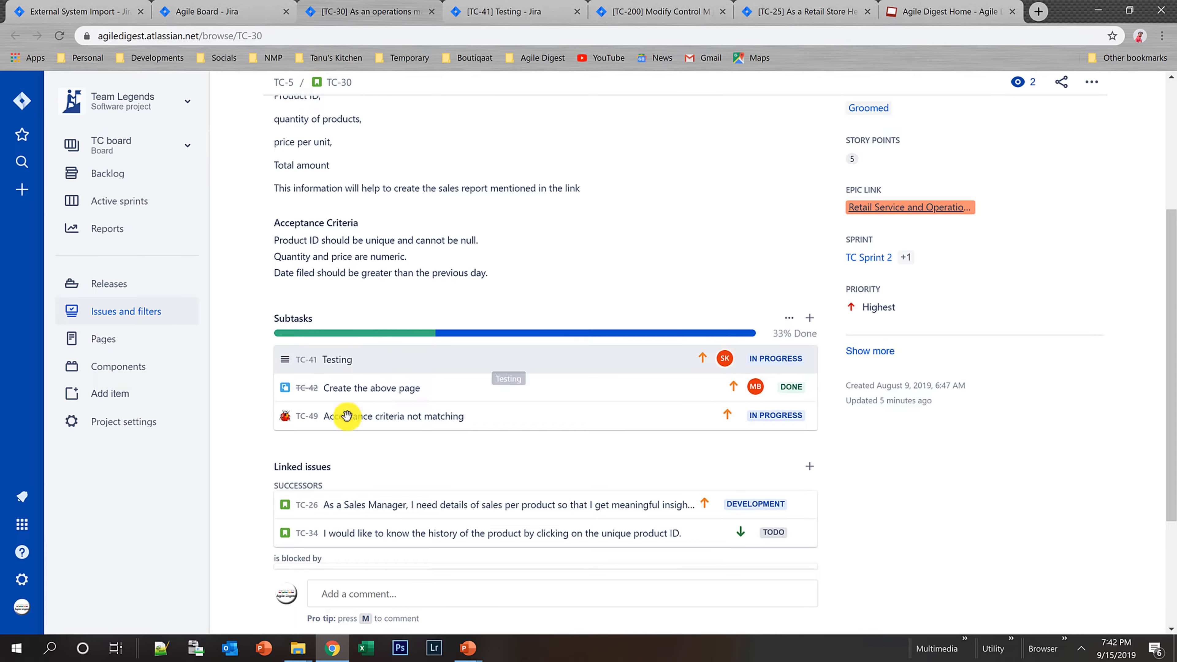
scroll(372, 398, "down", 1)
scroll(374, 397, "up", 5)
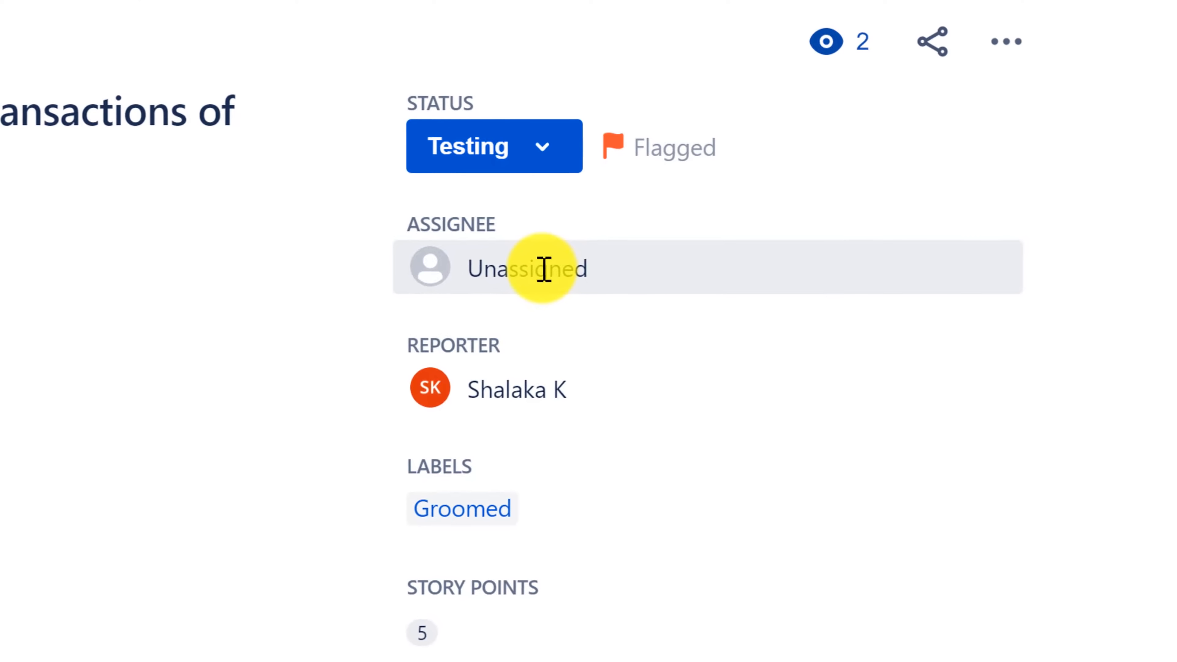
- View TC-30's assignee choices, open its story points for editing, and examine the remaining detail fields down to the priority and dates
left_click(565, 266)
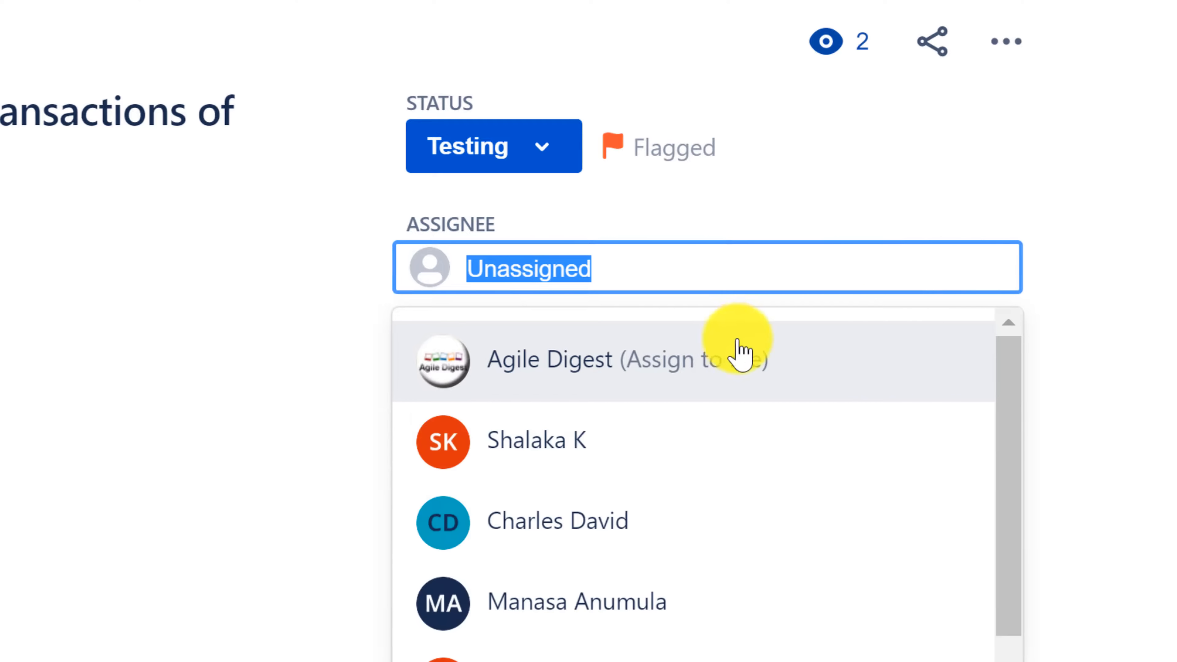
left_click(850, 204)
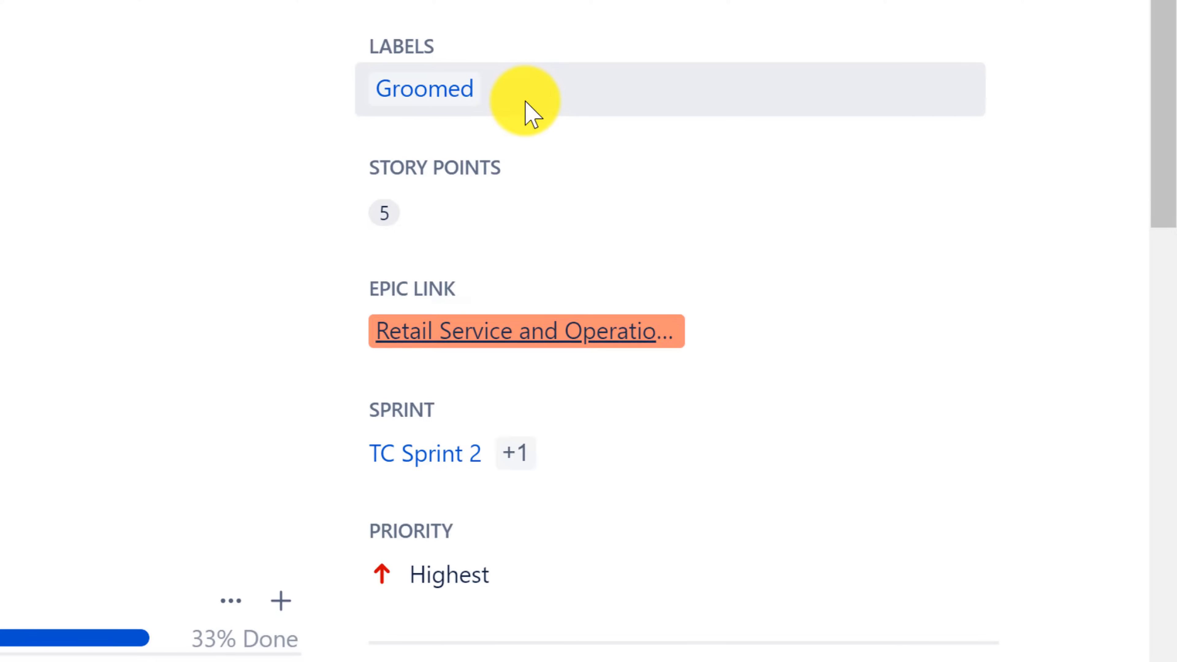
left_click(389, 213)
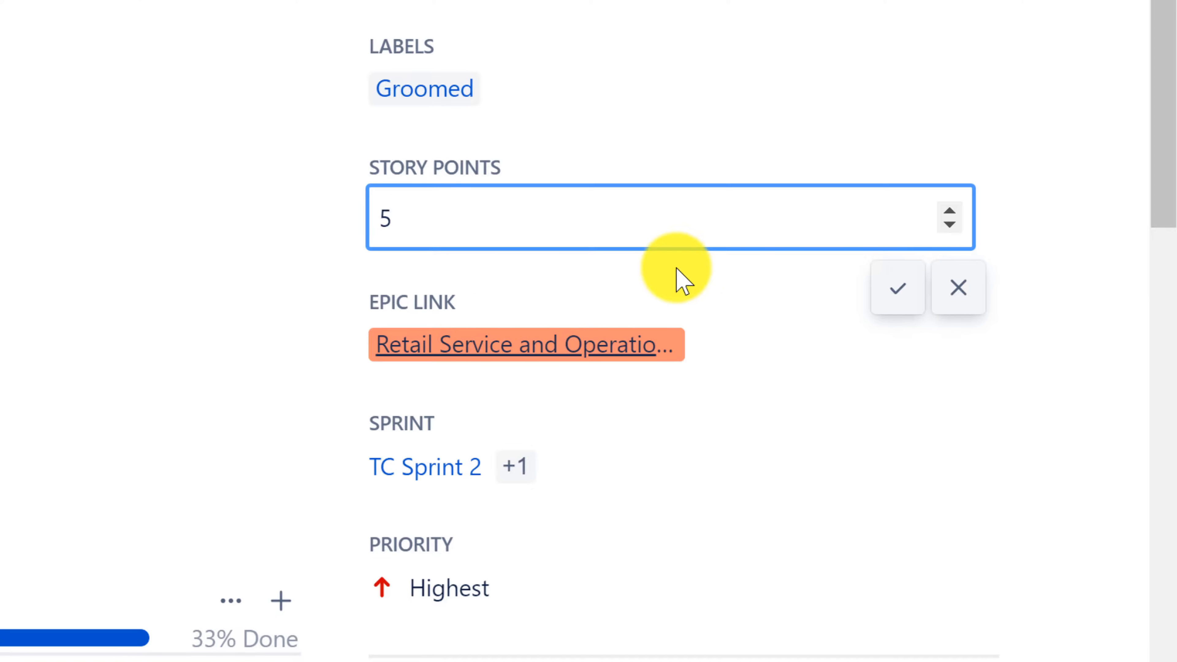
scroll(681, 280, "down", 5)
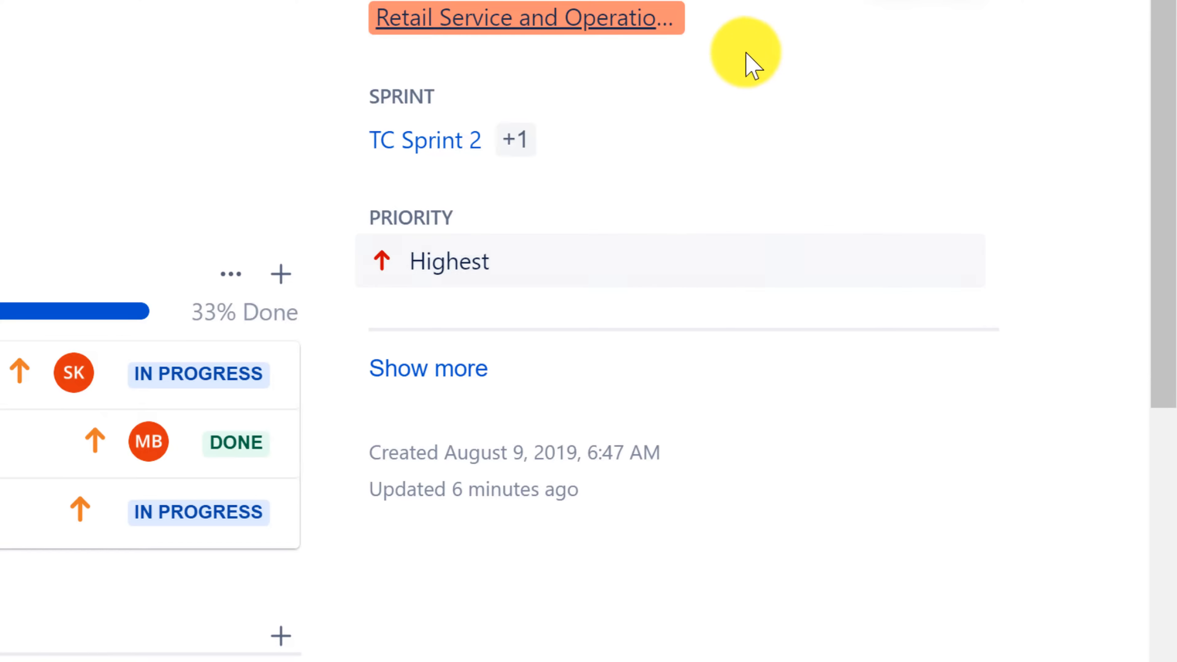
- Look through the choices in the issue's Sprint field without changing it, and view its completed sprint details
left_click(736, 29)
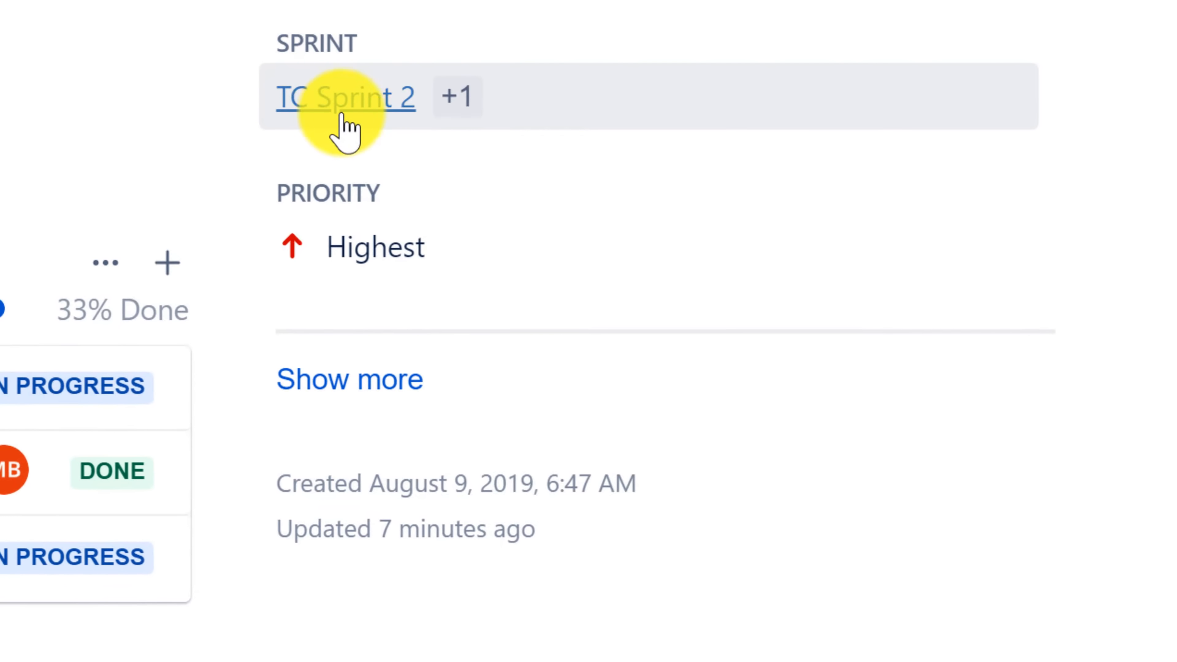
left_click(591, 111)
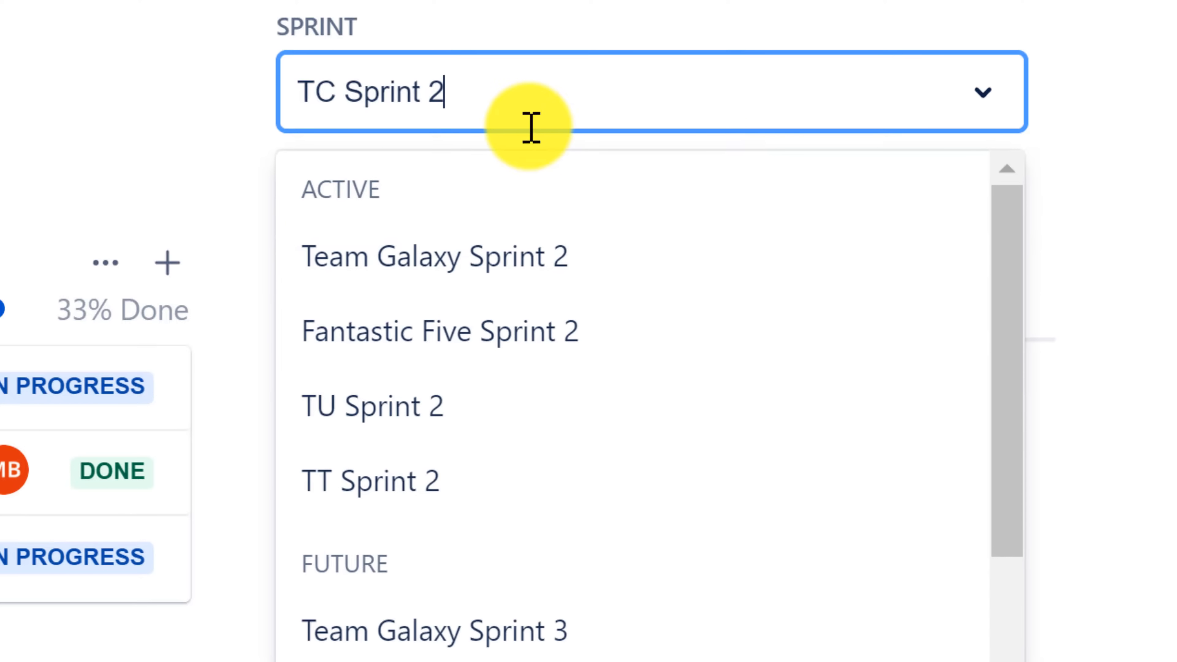
left_click_drag(1019, 310, 1028, 273)
left_click(1001, 0)
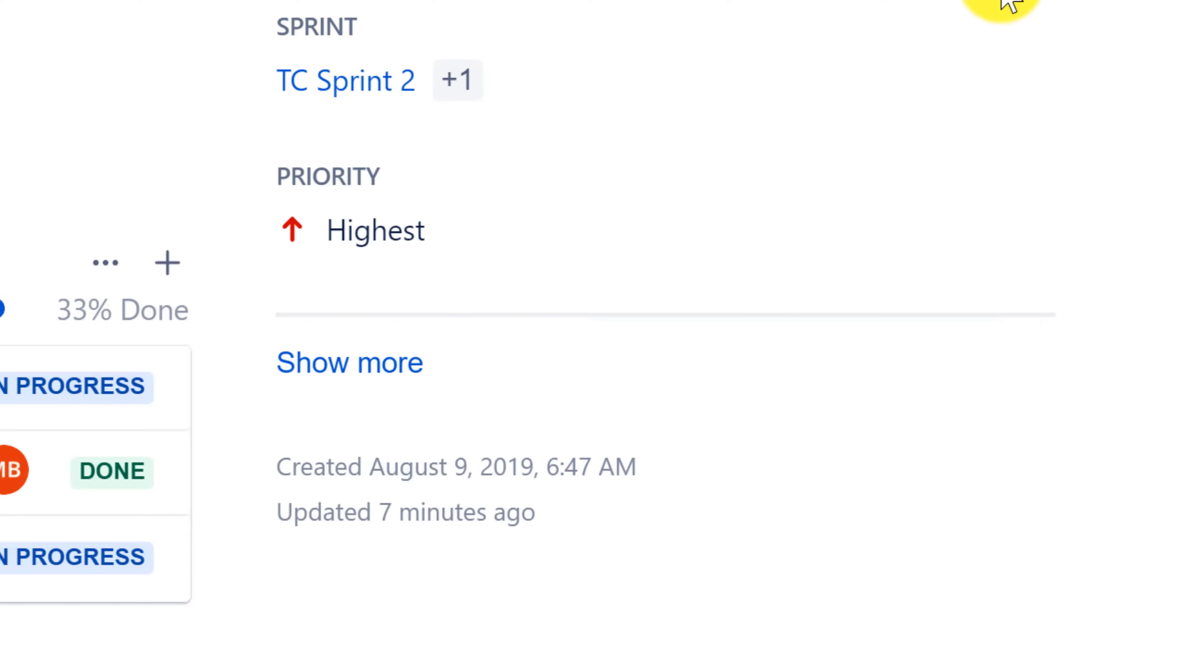
mouse_move(451, 81)
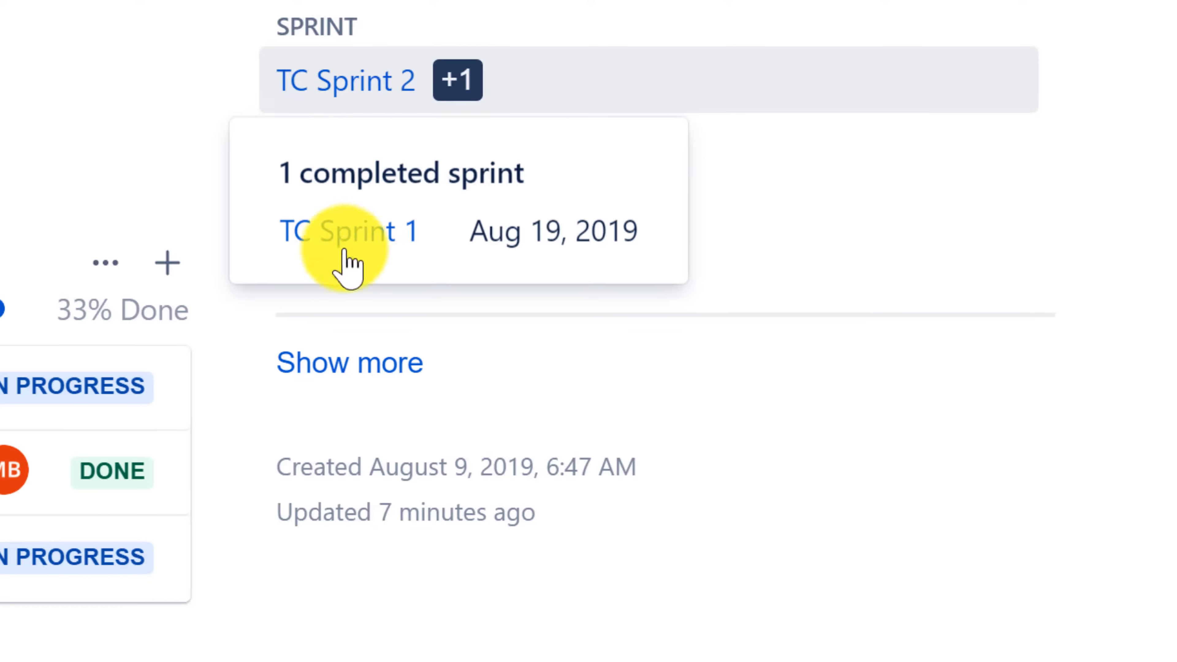
- View the priority levels available for the issue and leave its priority unchanged
scroll(978, 14, "down", 2)
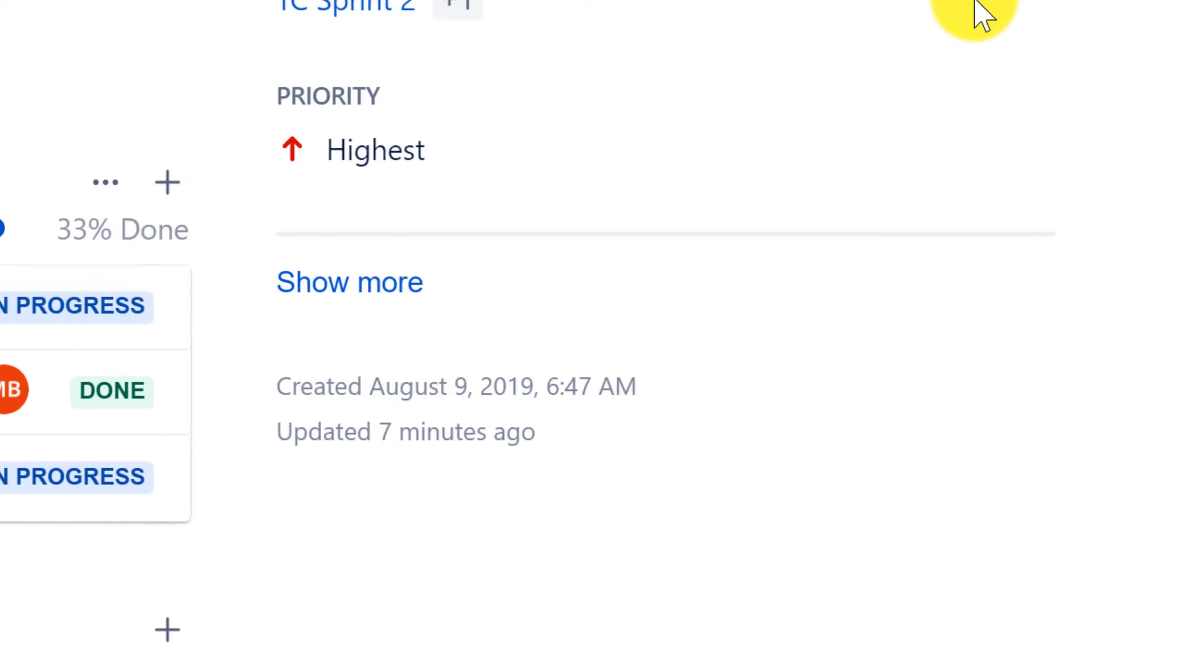
scroll(974, 3, "down", 4)
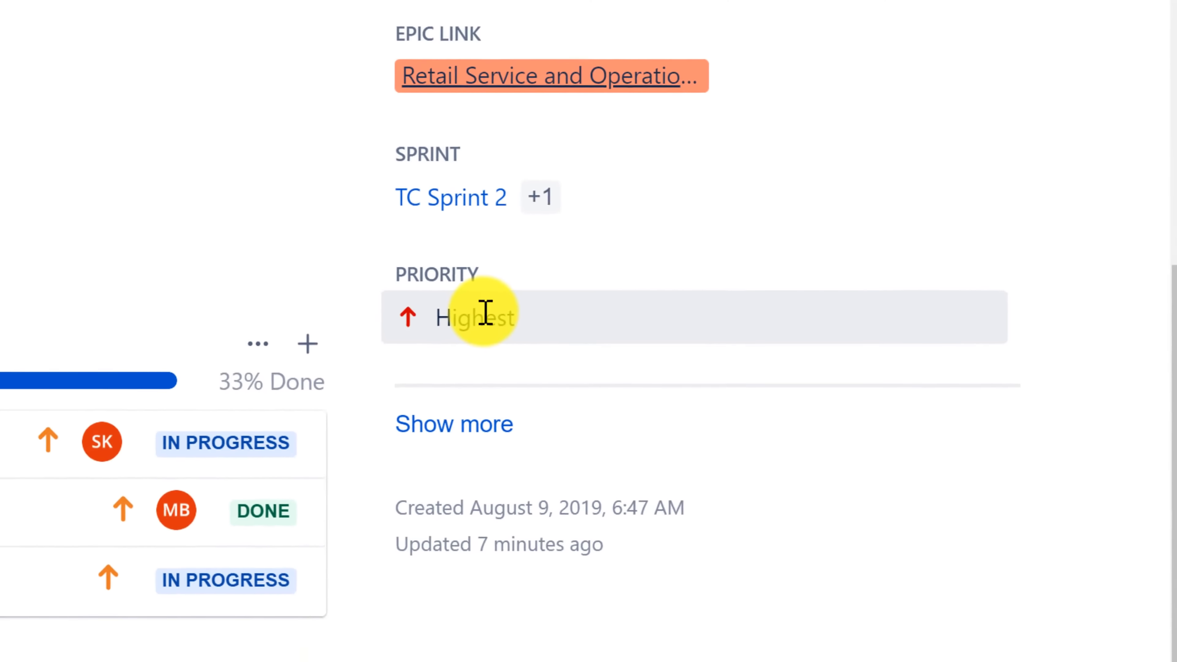
left_click(485, 313)
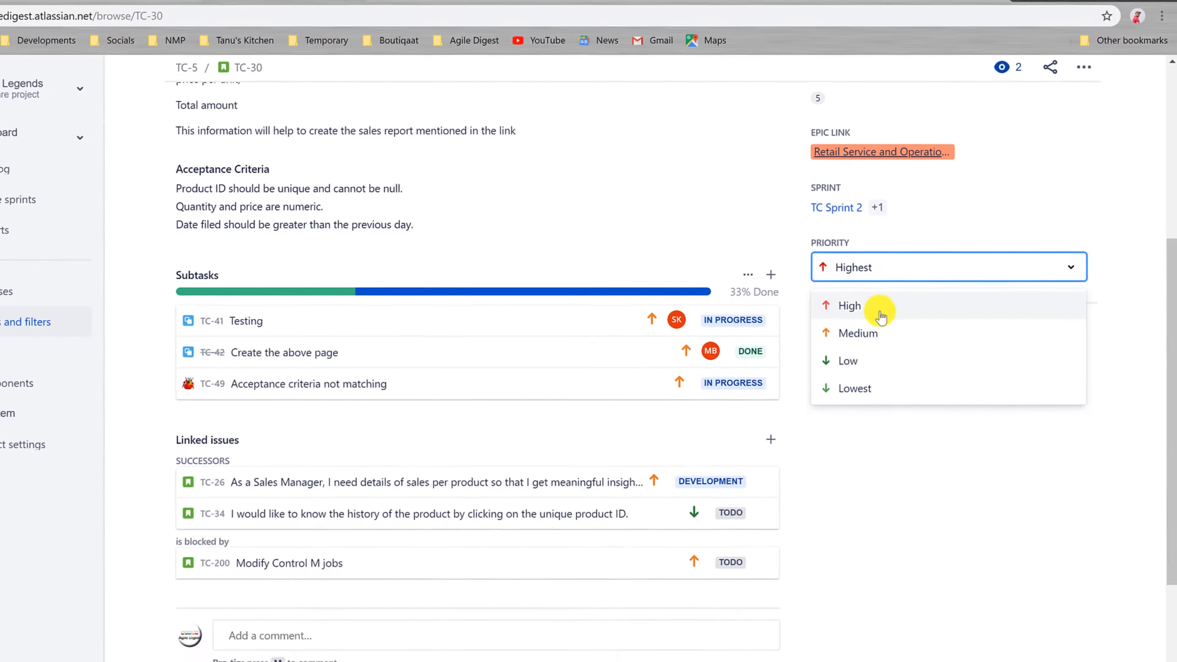
left_click(1130, 262)
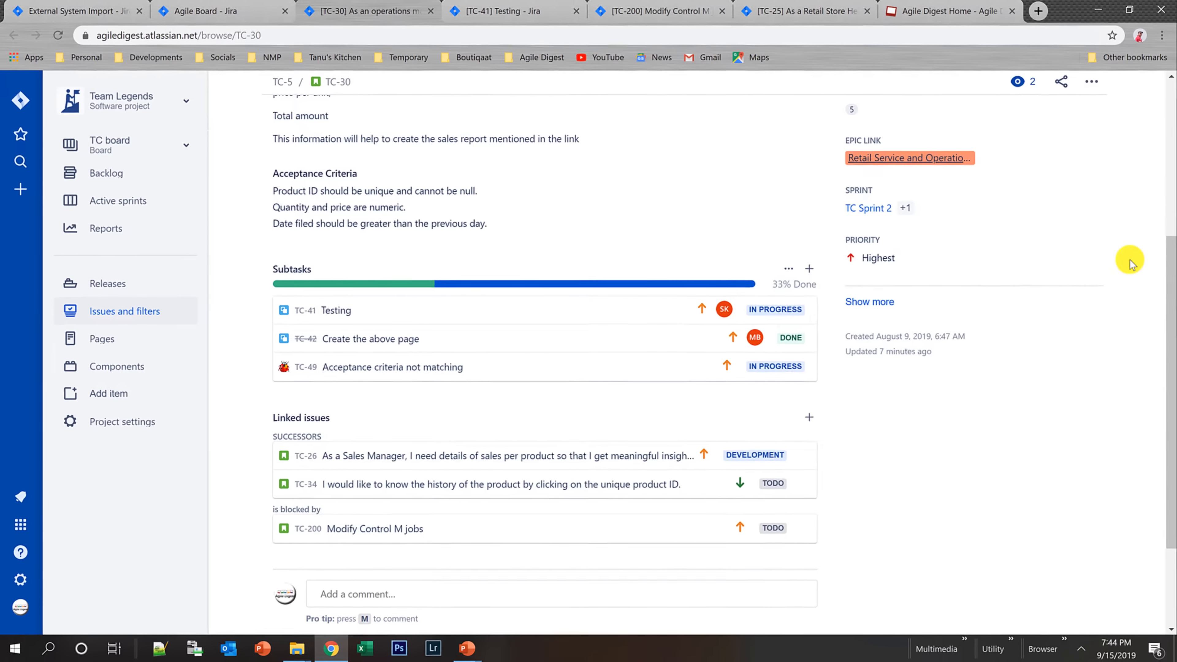
- Expand the issue's additional fields and inspect the time tracking form without logging any time
left_click(869, 302)
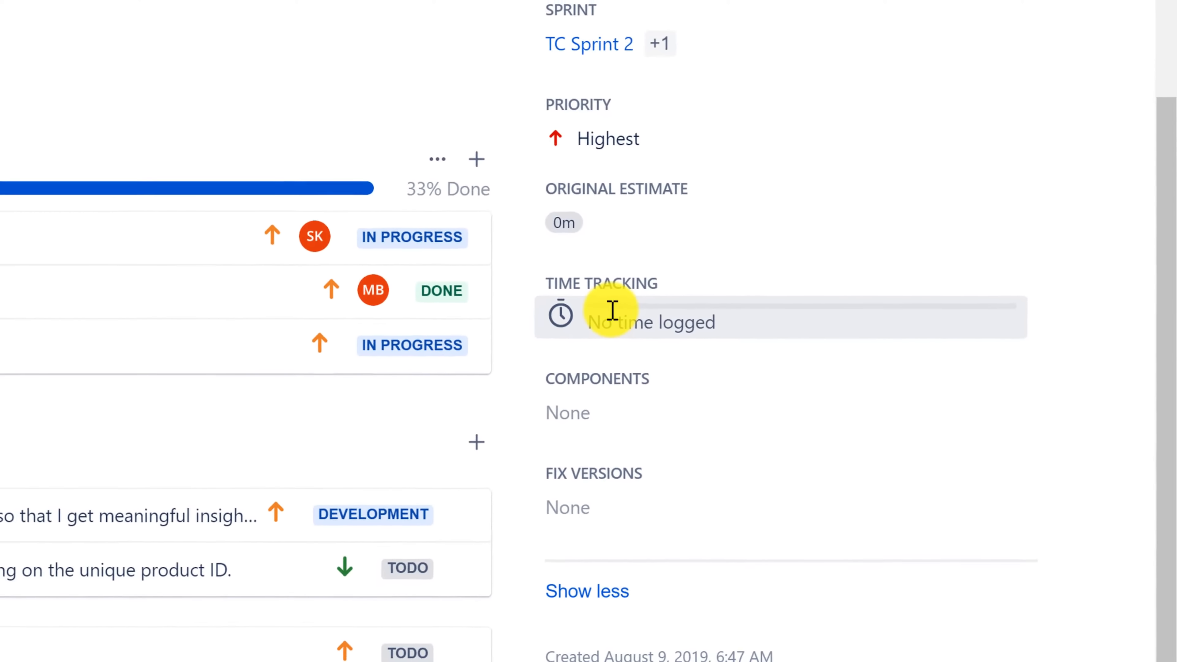
left_click(612, 310)
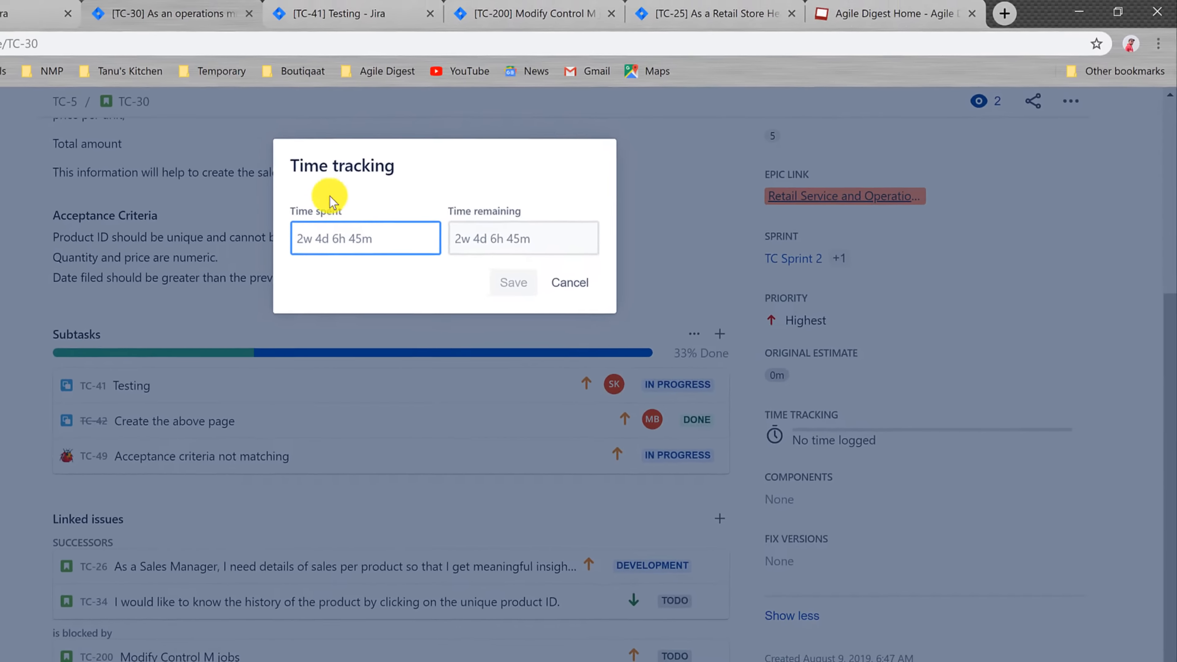
left_click(569, 282)
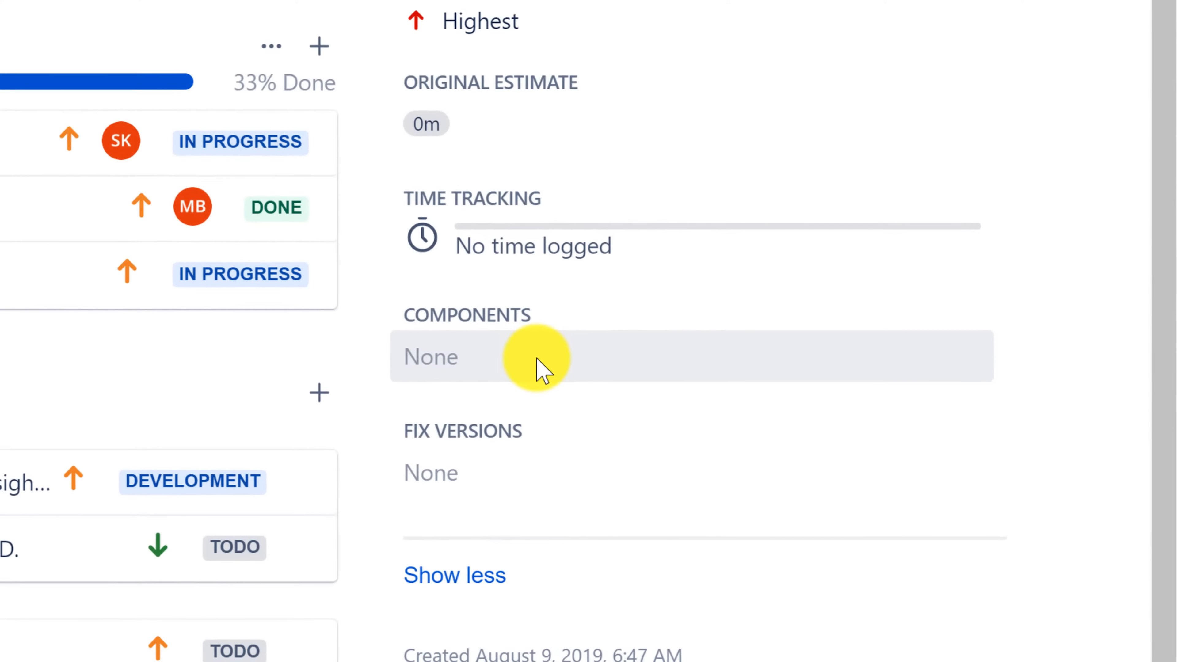
- Examine the target issue types offered for moving TC-30, and return to the issue without moving it
scroll(542, 370, "up", 10)
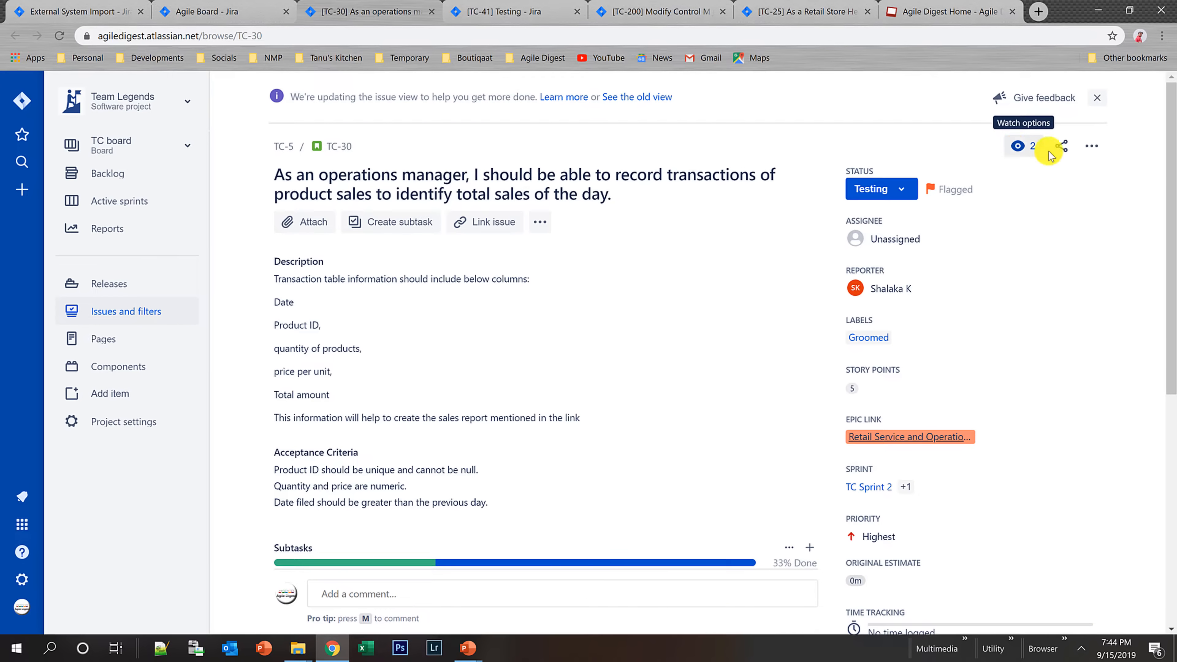
left_click(1091, 147)
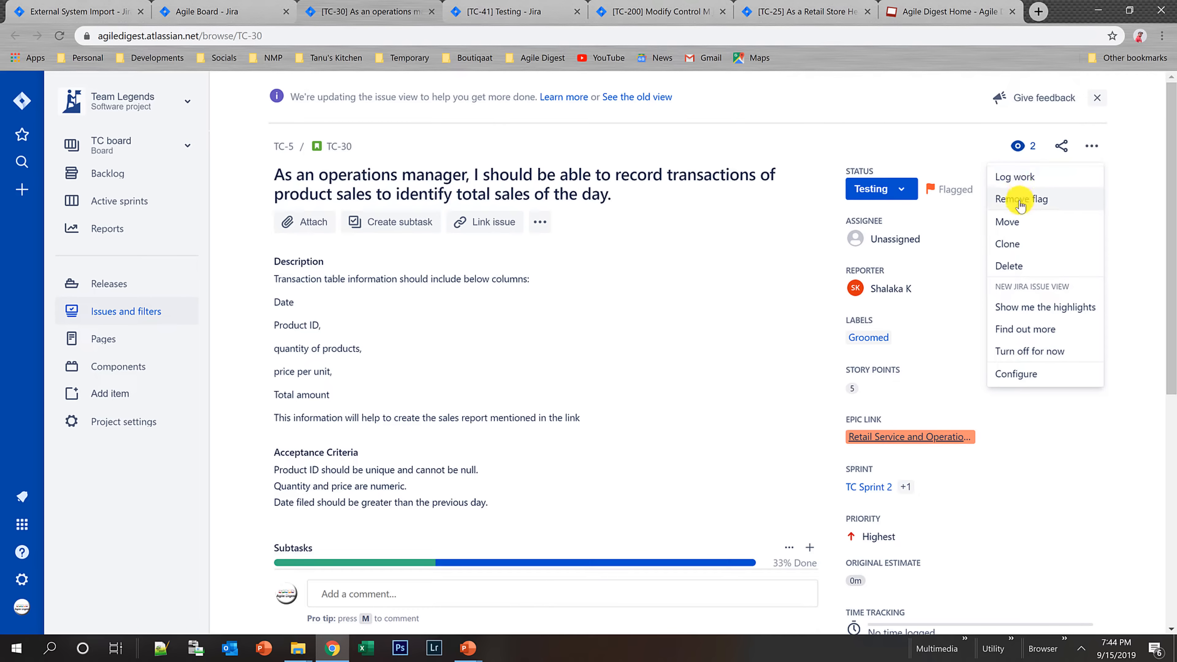
left_click(1006, 221)
left_click(652, 333)
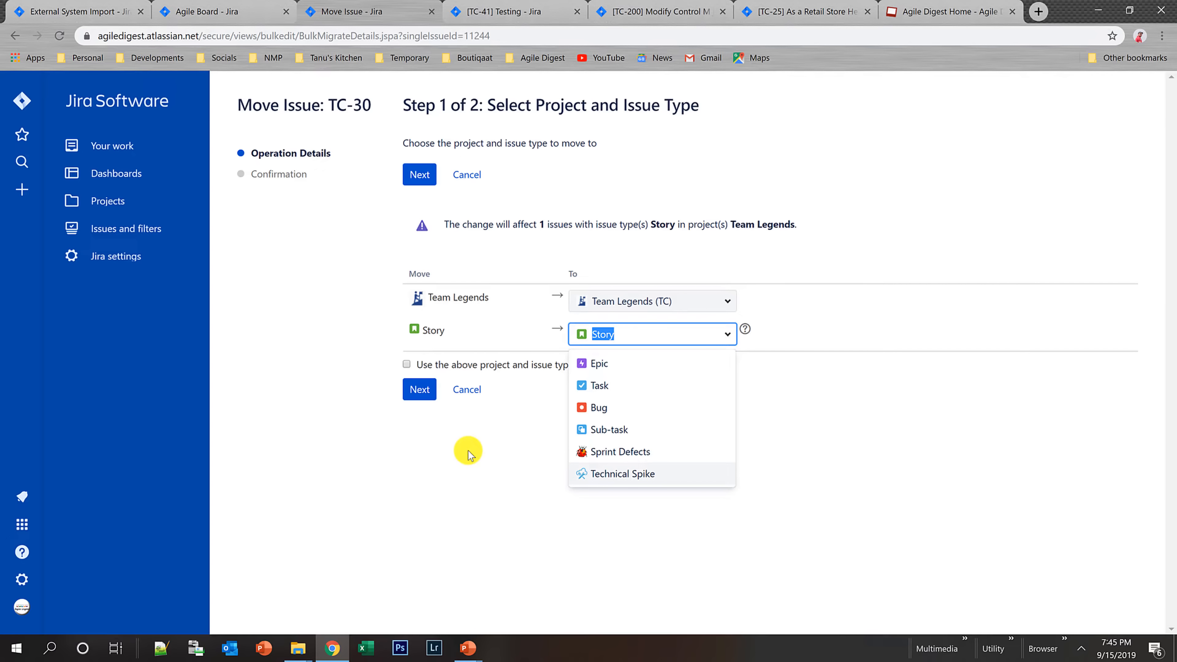
left_click(486, 491)
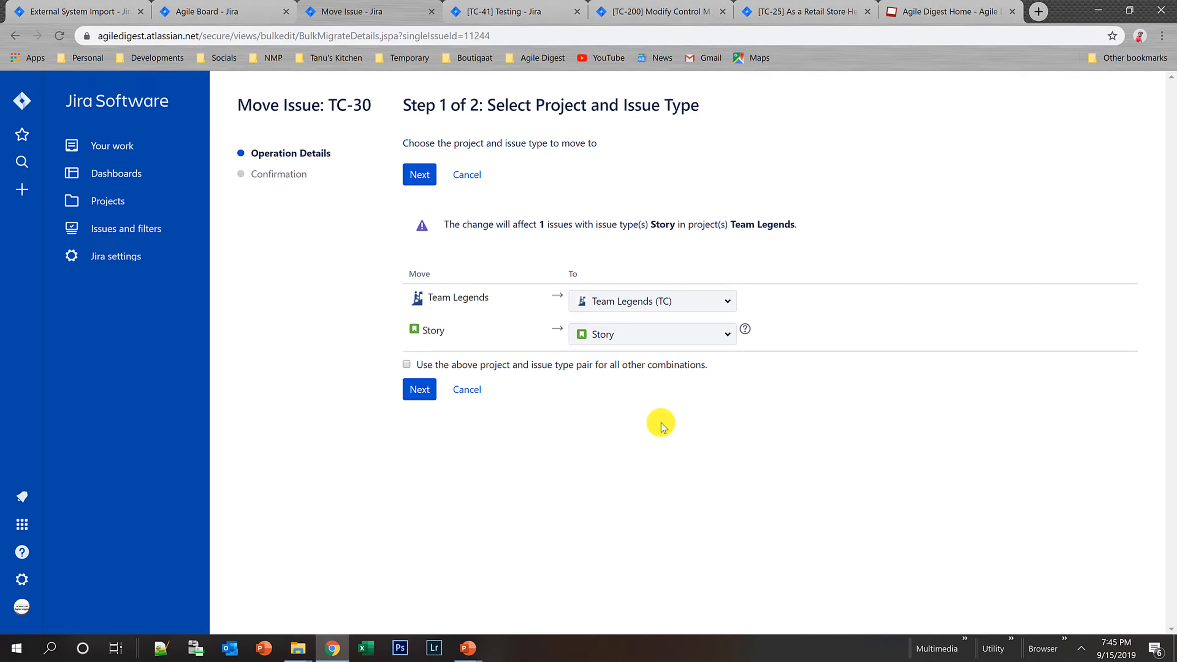
left_click(217, 6)
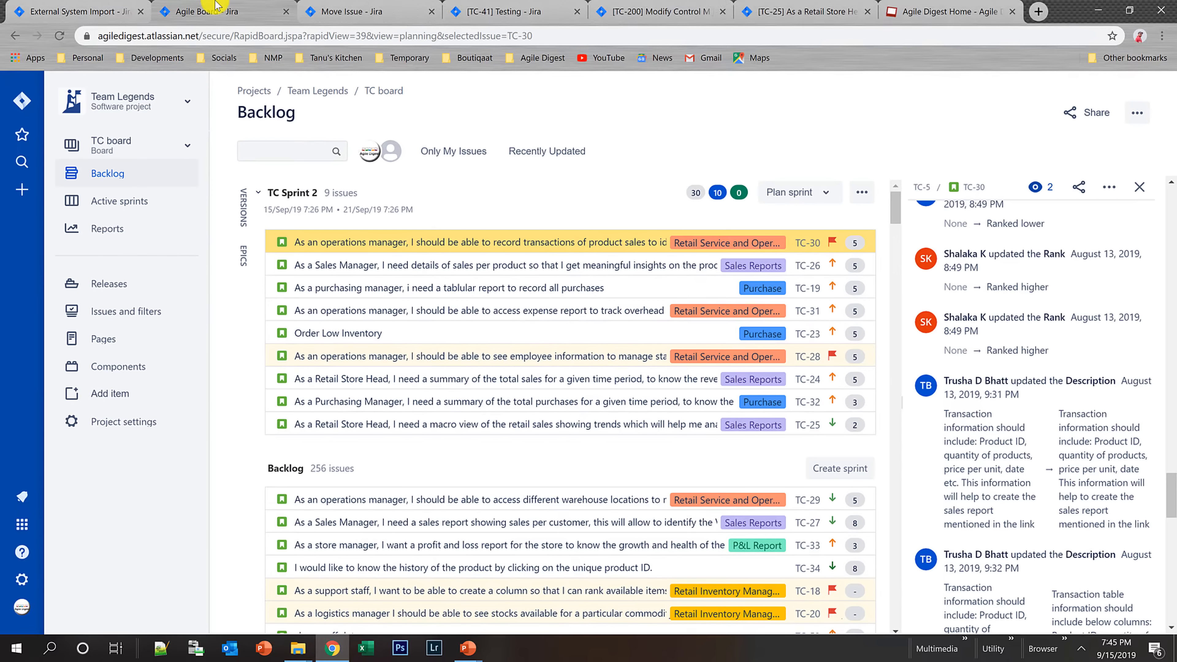
left_click(353, 11)
left_click(16, 36)
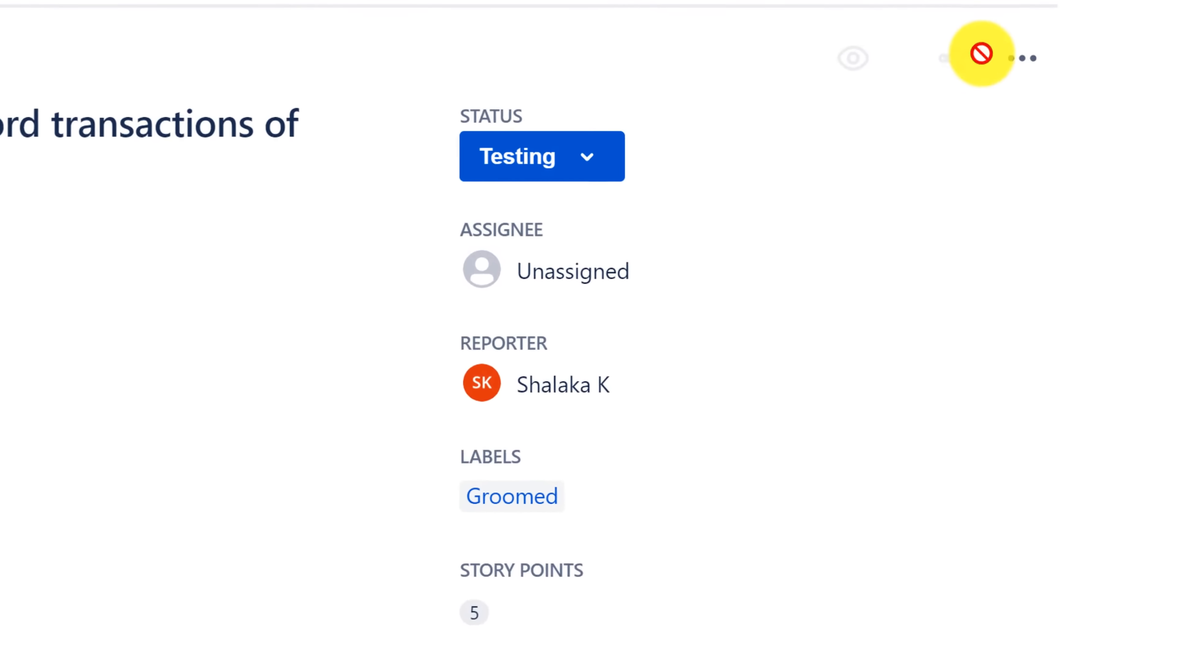
- Clone issue TC-30 with its sub-tasks, links and sprint values, keeping the suggested CLONE summary
left_click(1019, 57)
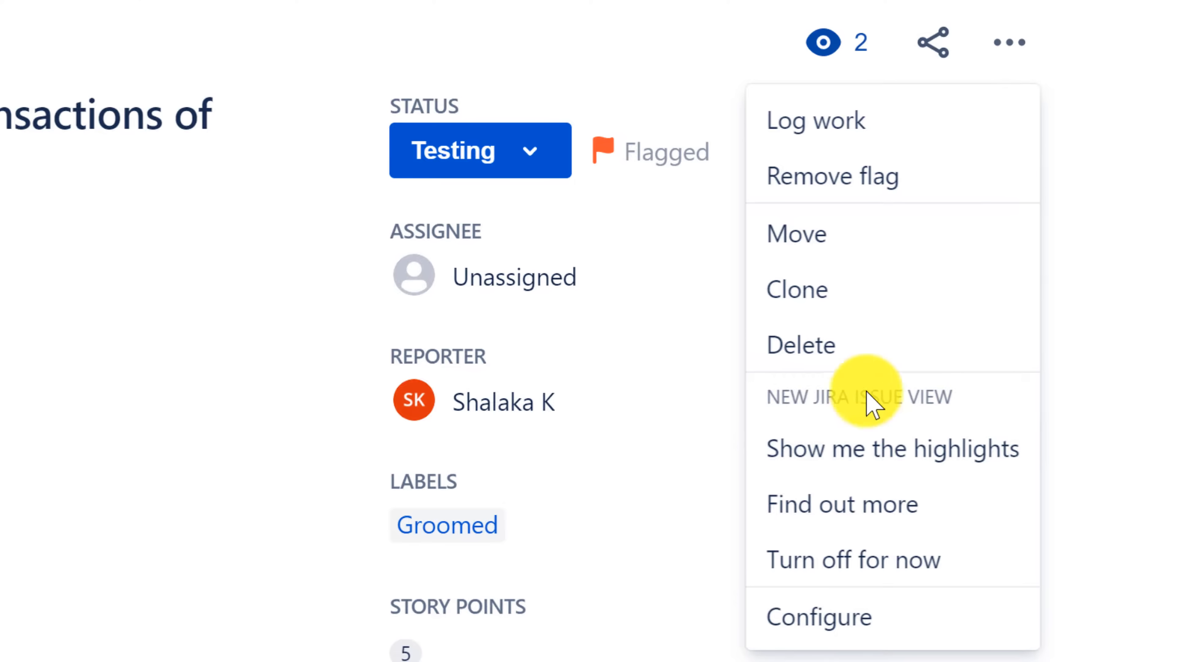
left_click(851, 303)
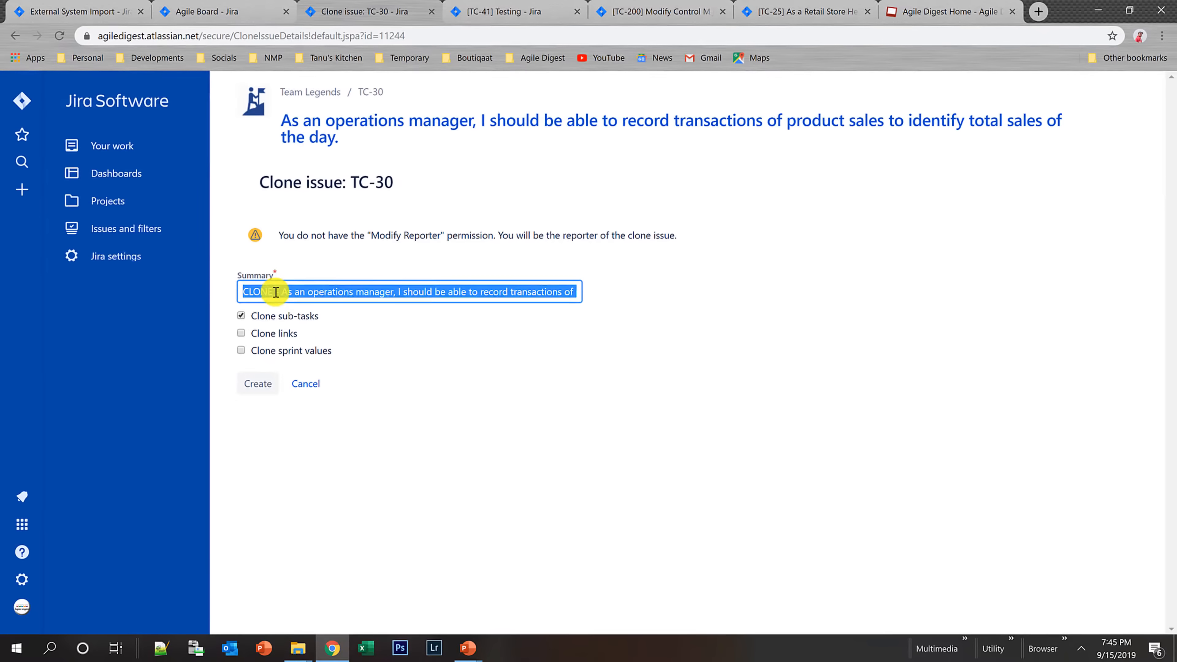
left_click(280, 291)
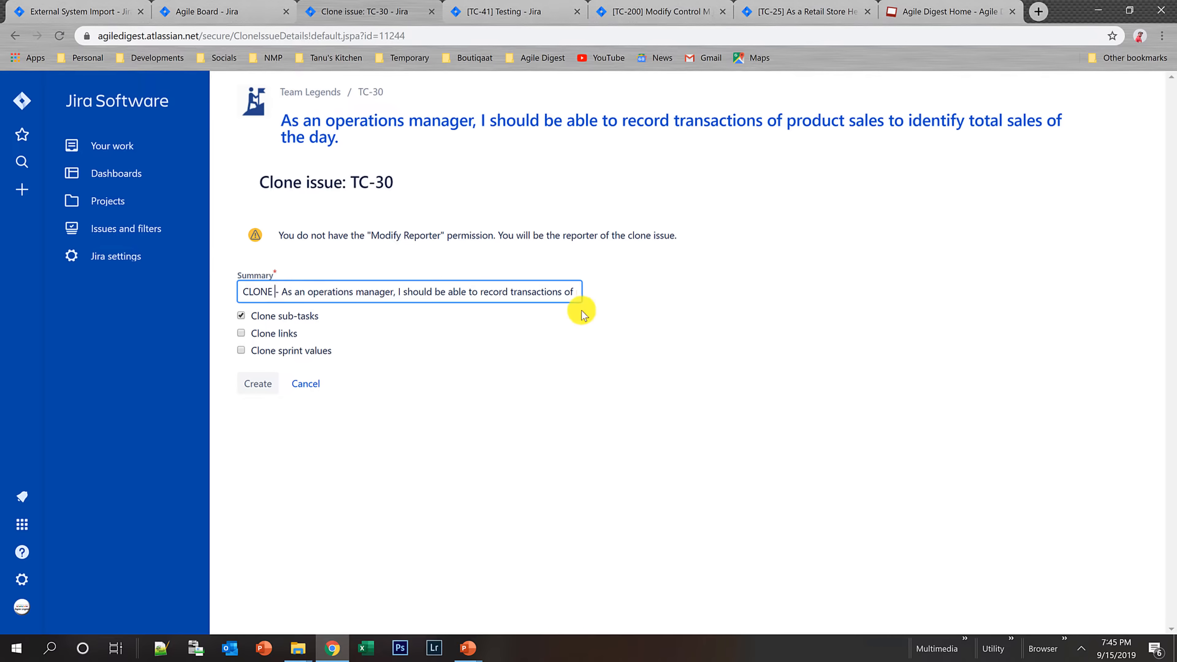
left_click(256, 295)
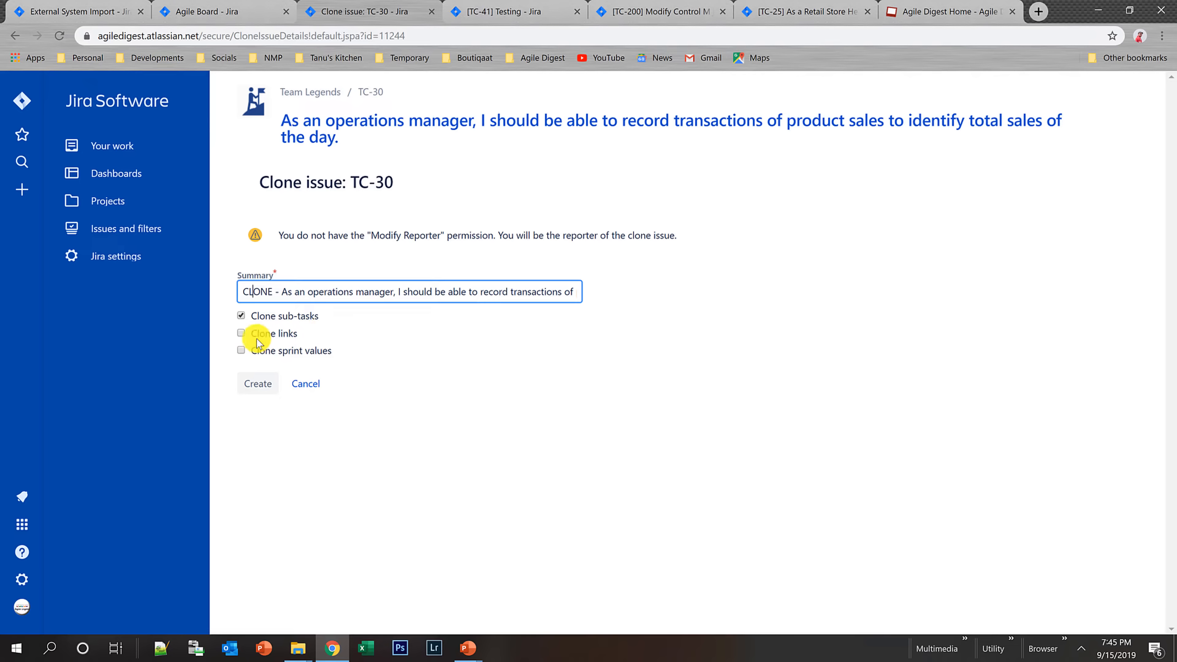
left_click(241, 333)
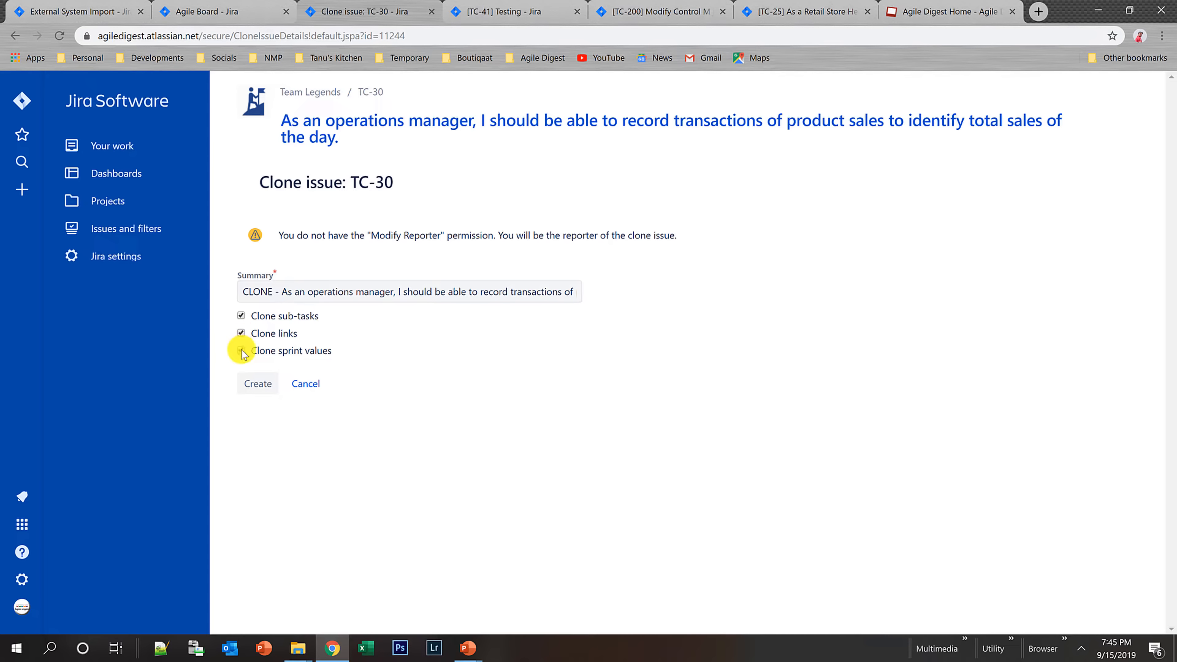
left_click(241, 350)
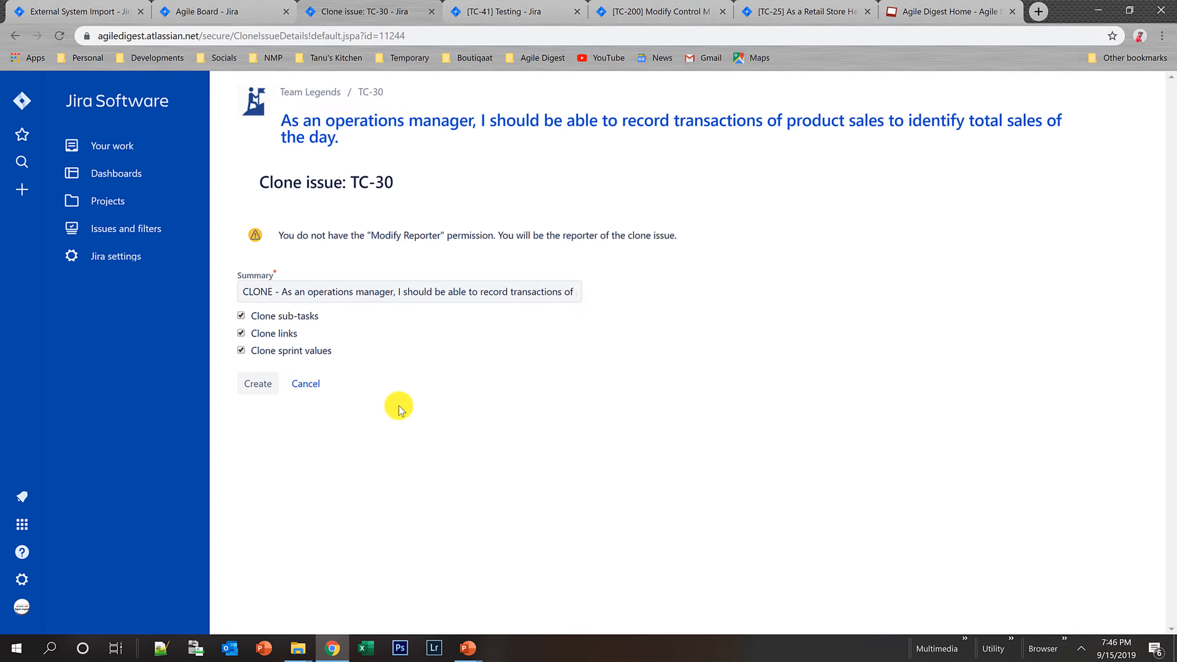
left_click(249, 384)
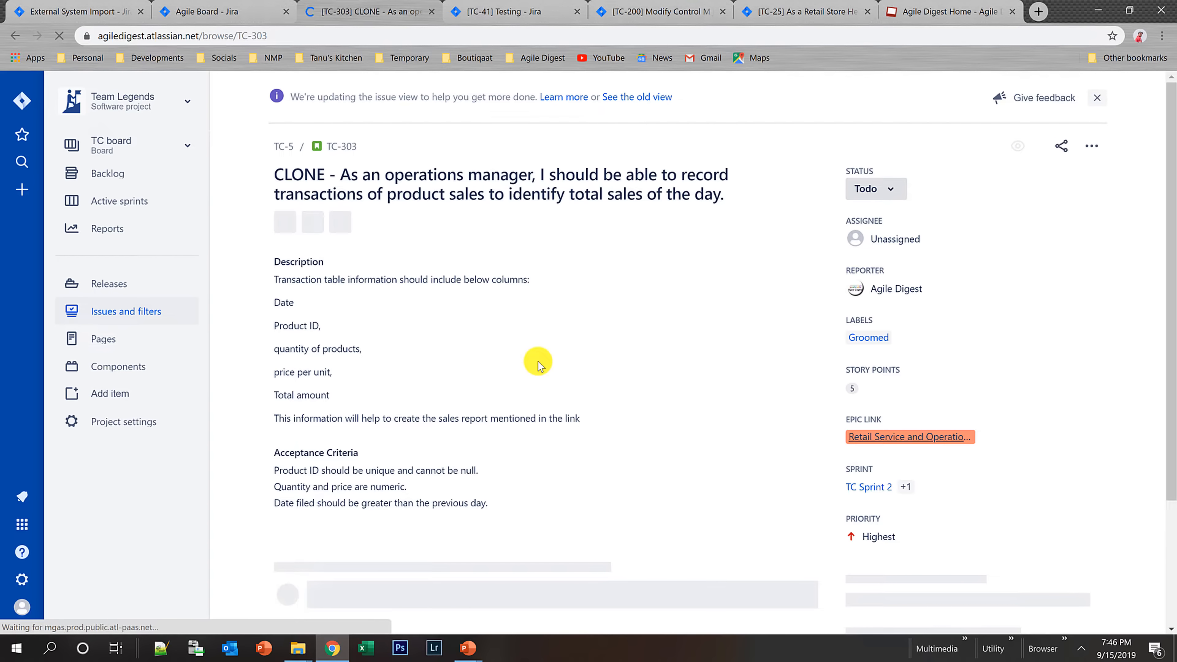
- Review the cloned issue's description, subtasks, linked issues and detail fields
scroll(255, 433, "down", 7)
scroll(254, 431, "up", 6)
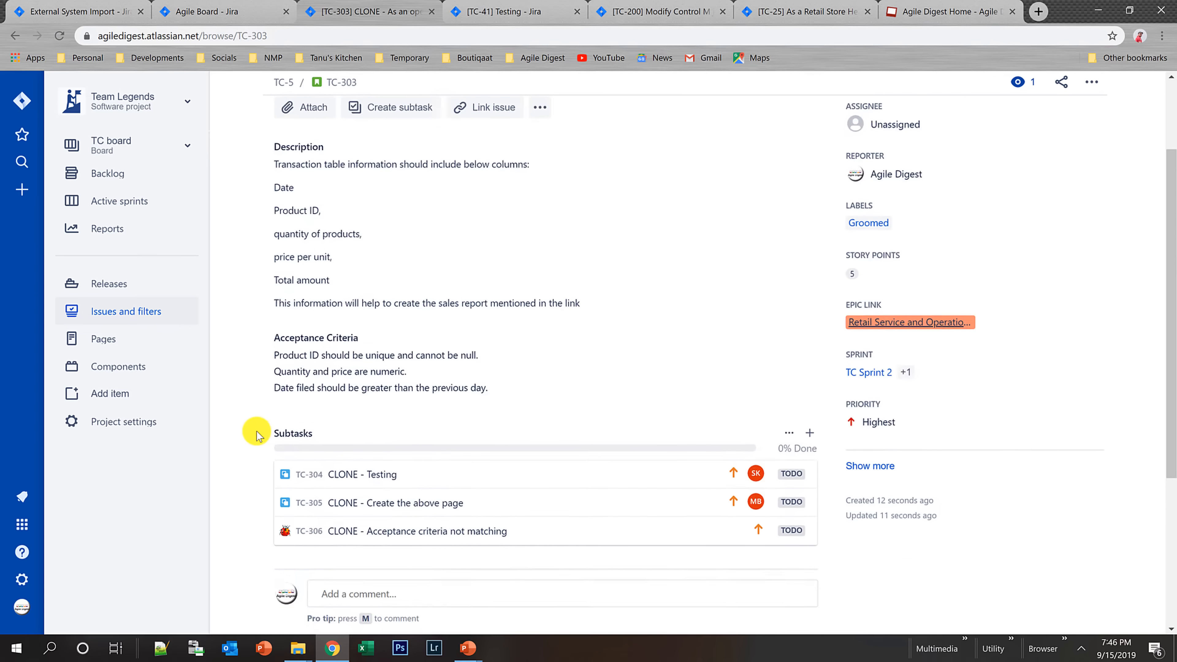
scroll(257, 435, "up", 1)
right_click(256, 435)
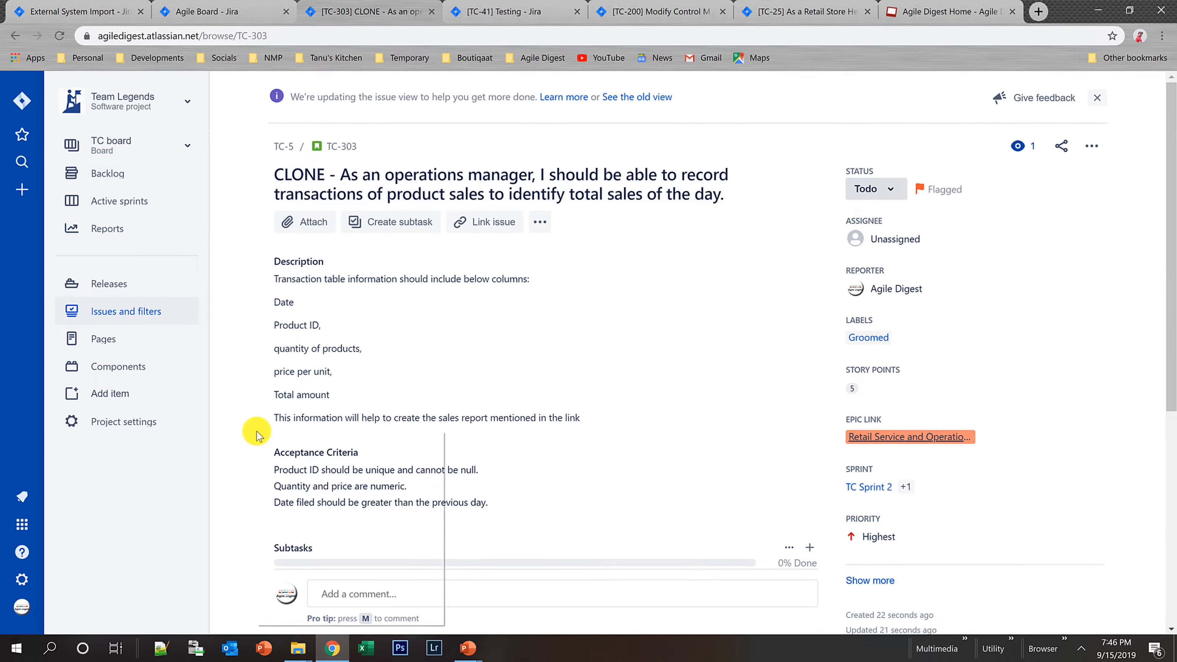
left_click(819, 144)
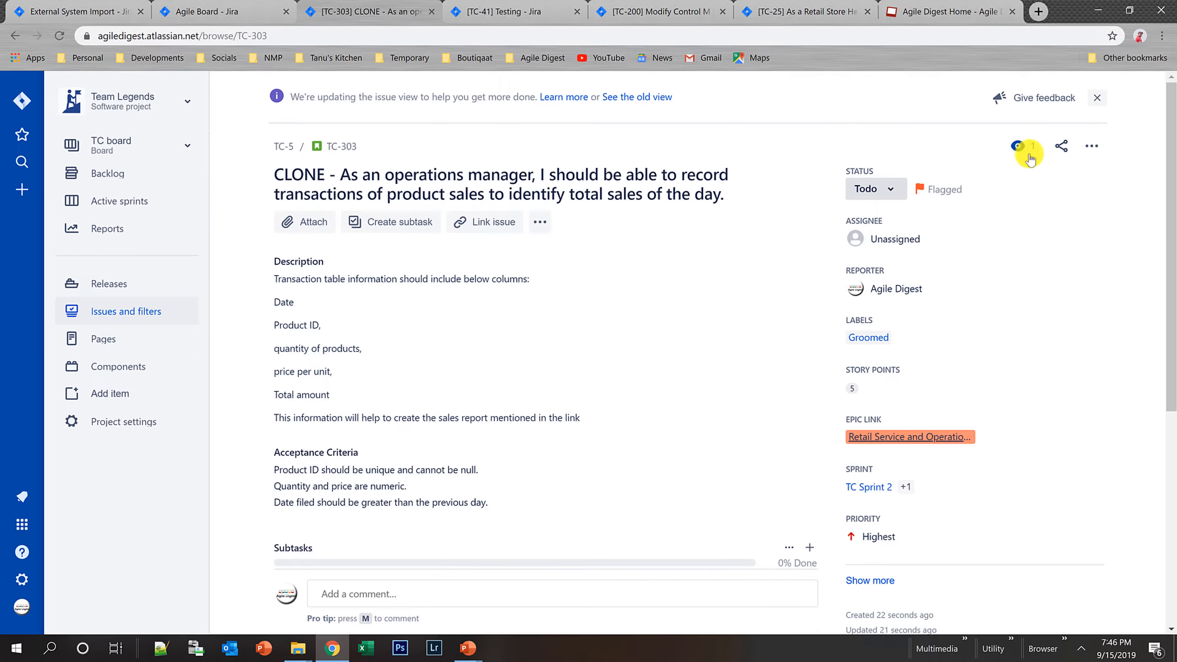
scroll(723, 316, "down", 6)
scroll(725, 320, "down", 1)
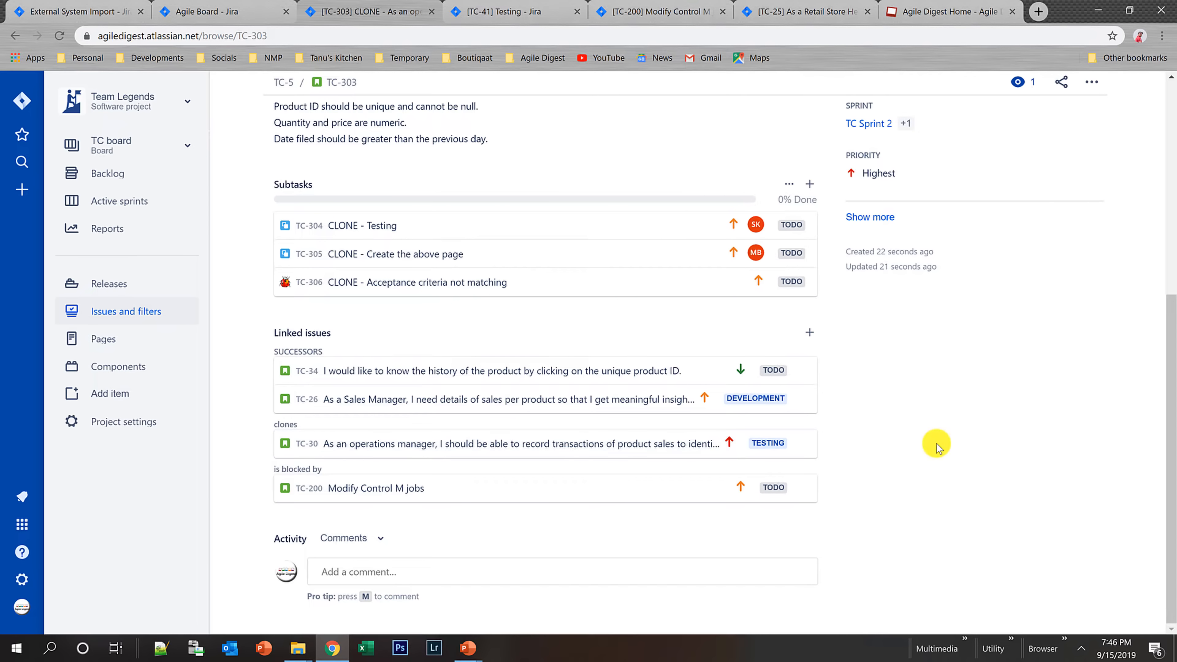
scroll(933, 445, "up", 8)
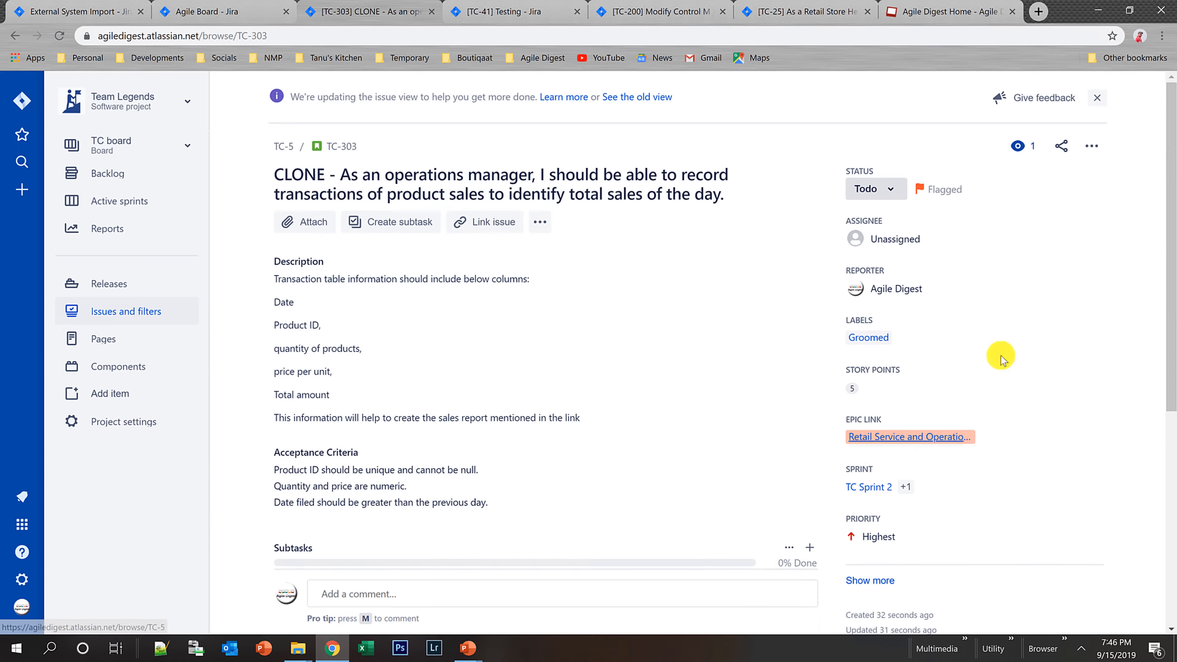
- Go through the highlights tour of the new Jira issue view and close it
left_click(1091, 145)
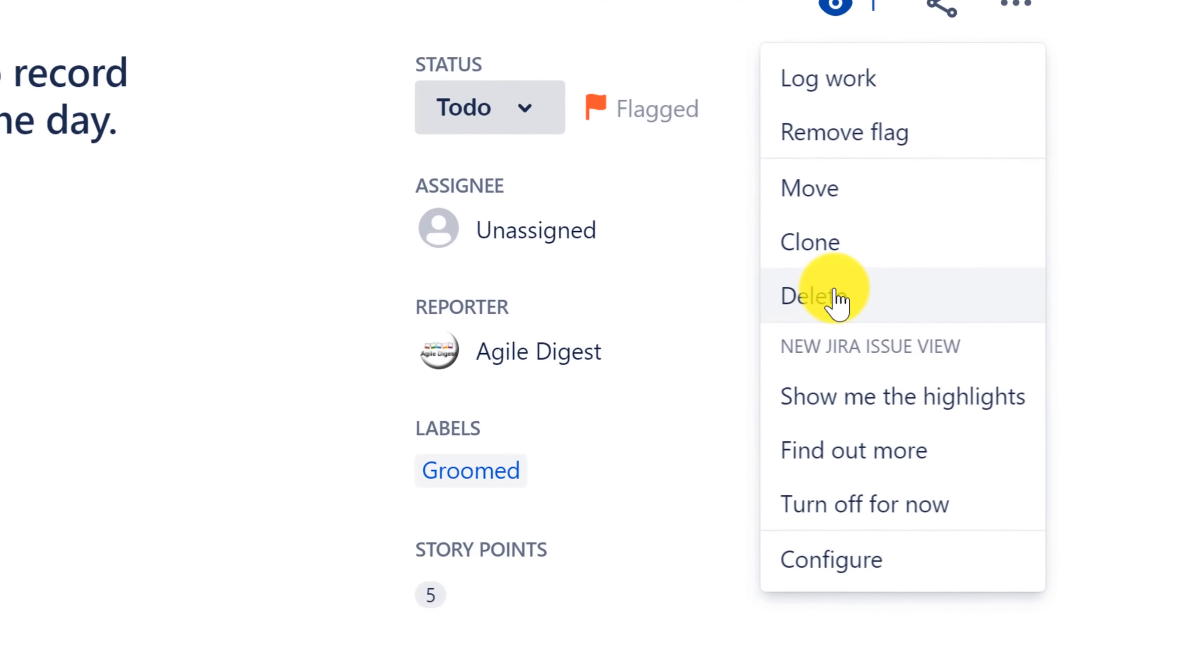
left_click(796, 299)
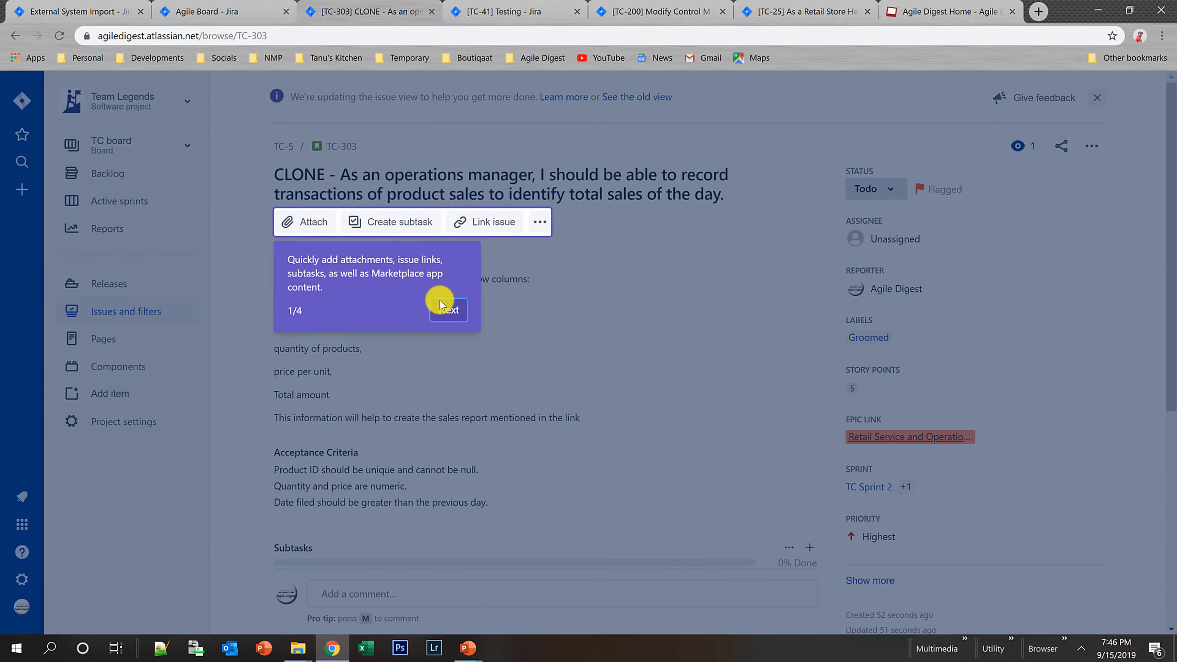
left_click(443, 315)
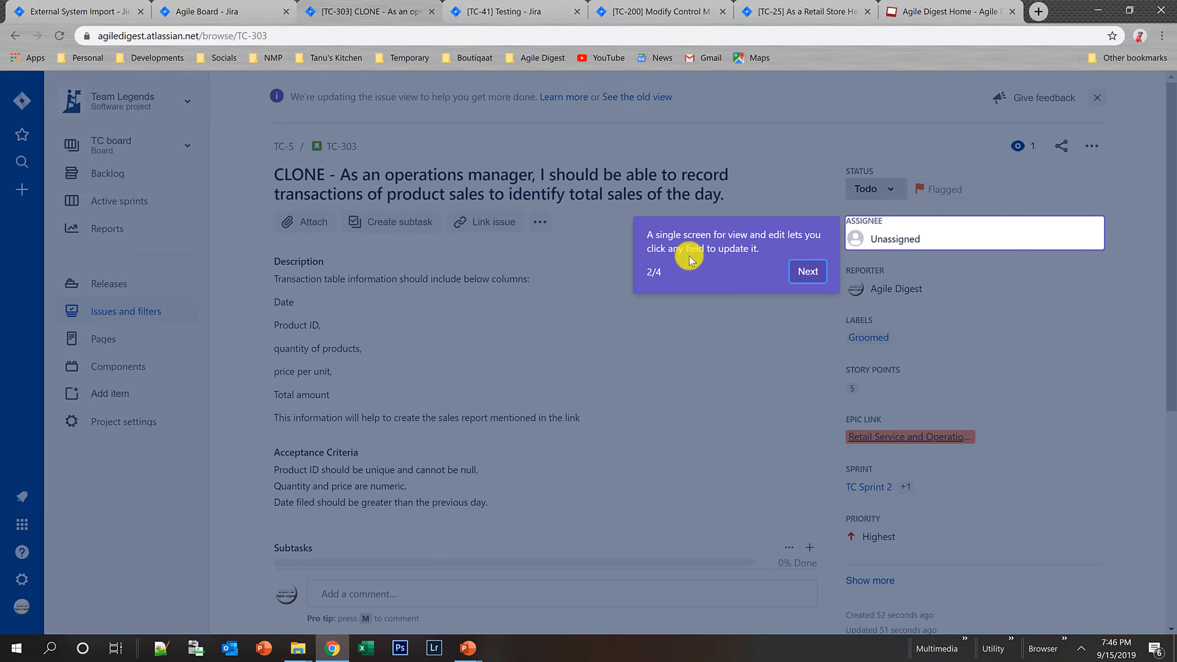
left_click(815, 271)
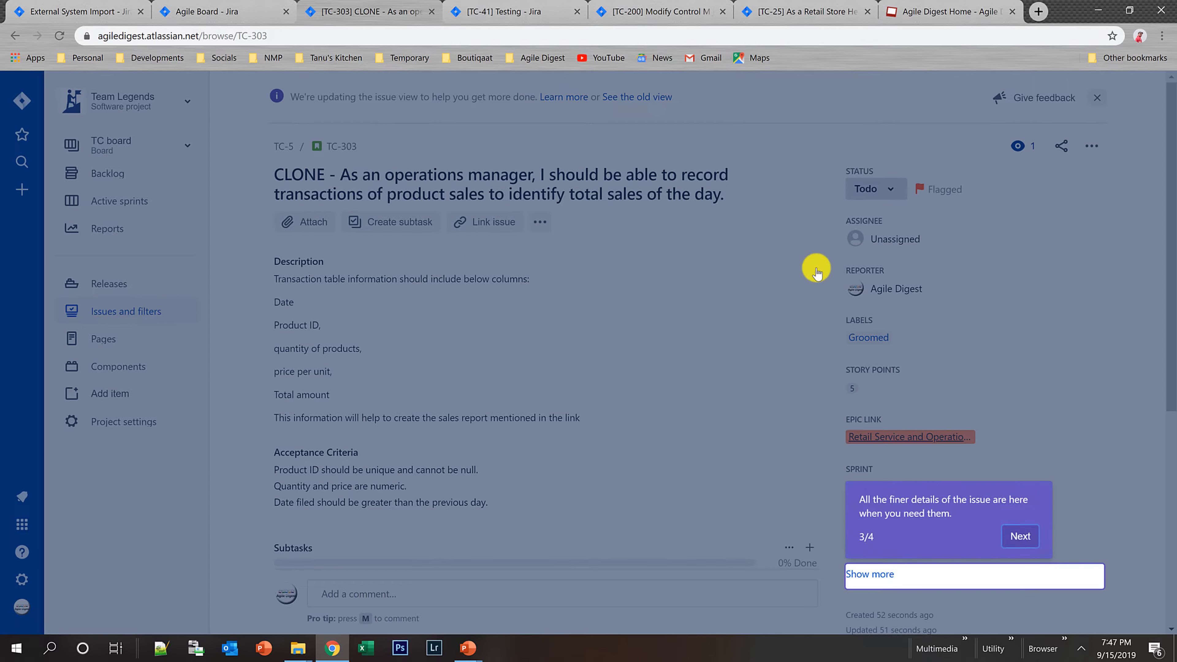
left_click(1020, 534)
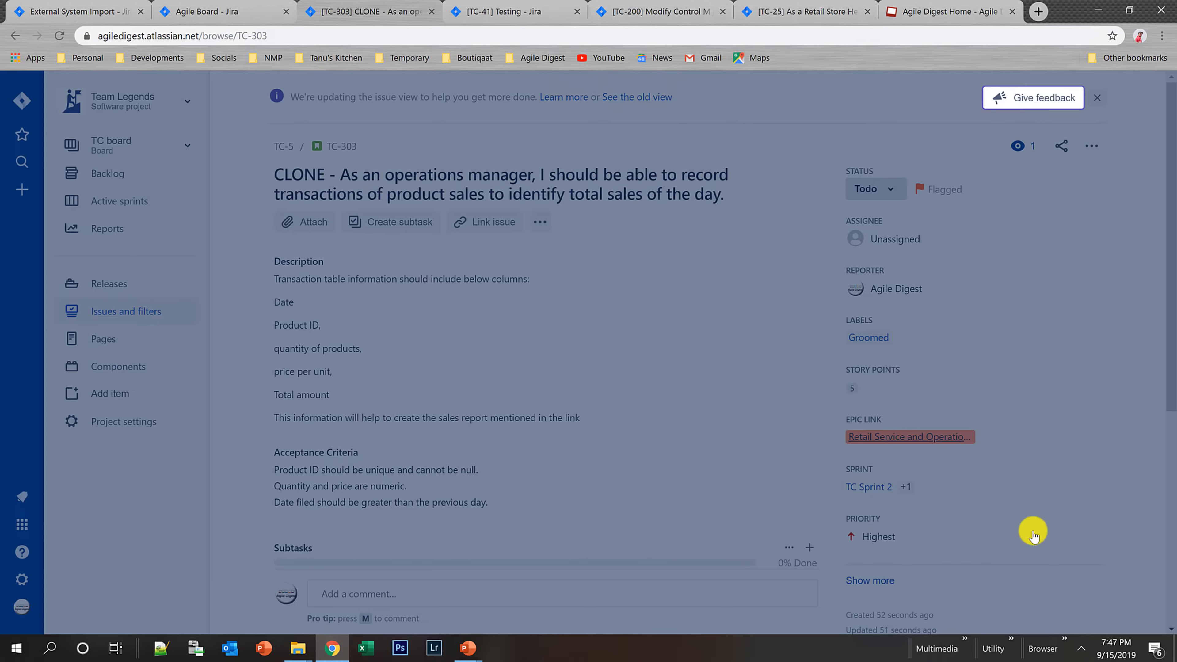
left_click(1104, 172)
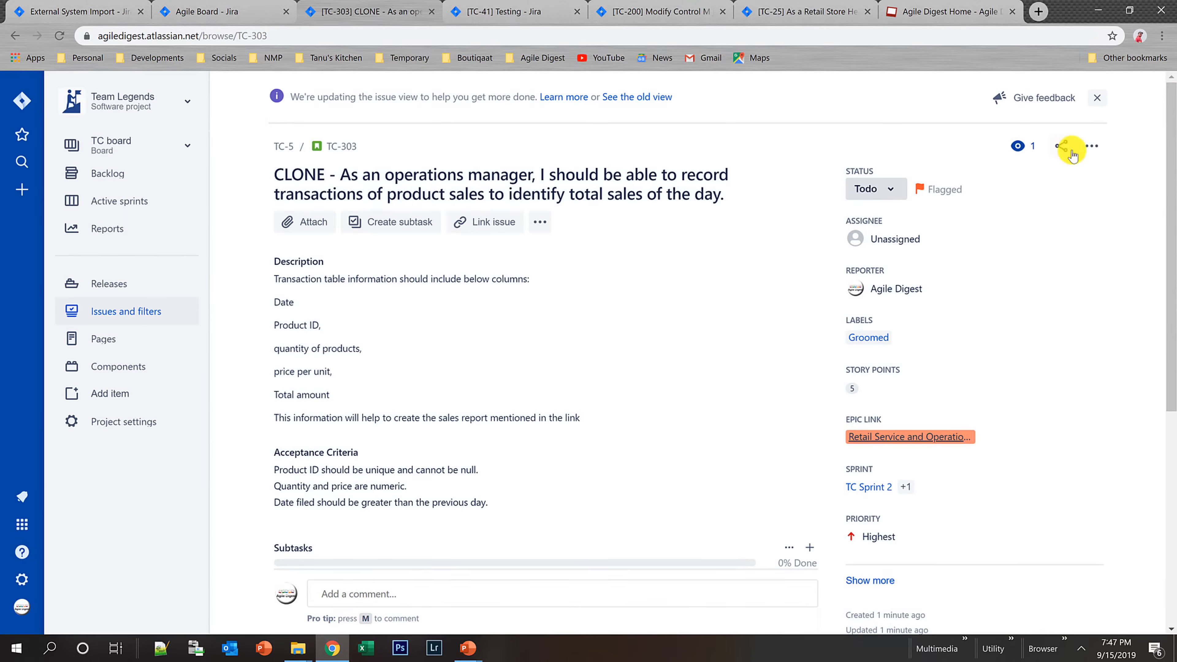
- Open the issue layout configuration from TC-303, examine its description, primary and secondary fields, and return to the issue
left_click(1094, 147)
left_click(1036, 374)
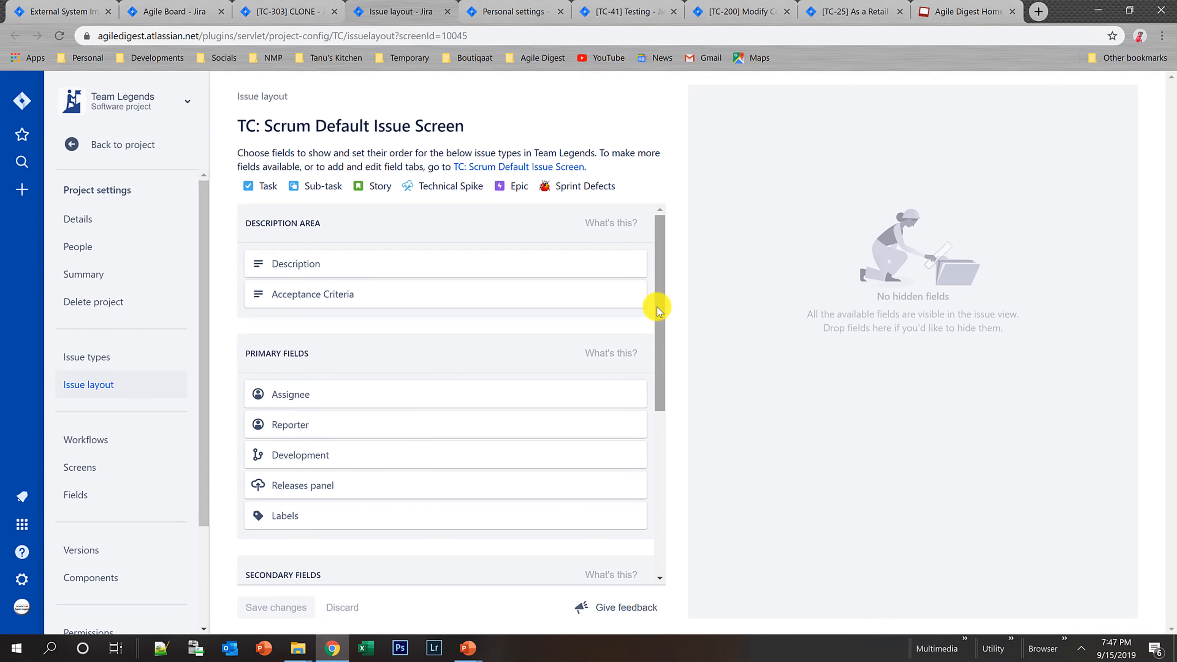
left_click_drag(658, 305, 665, 607)
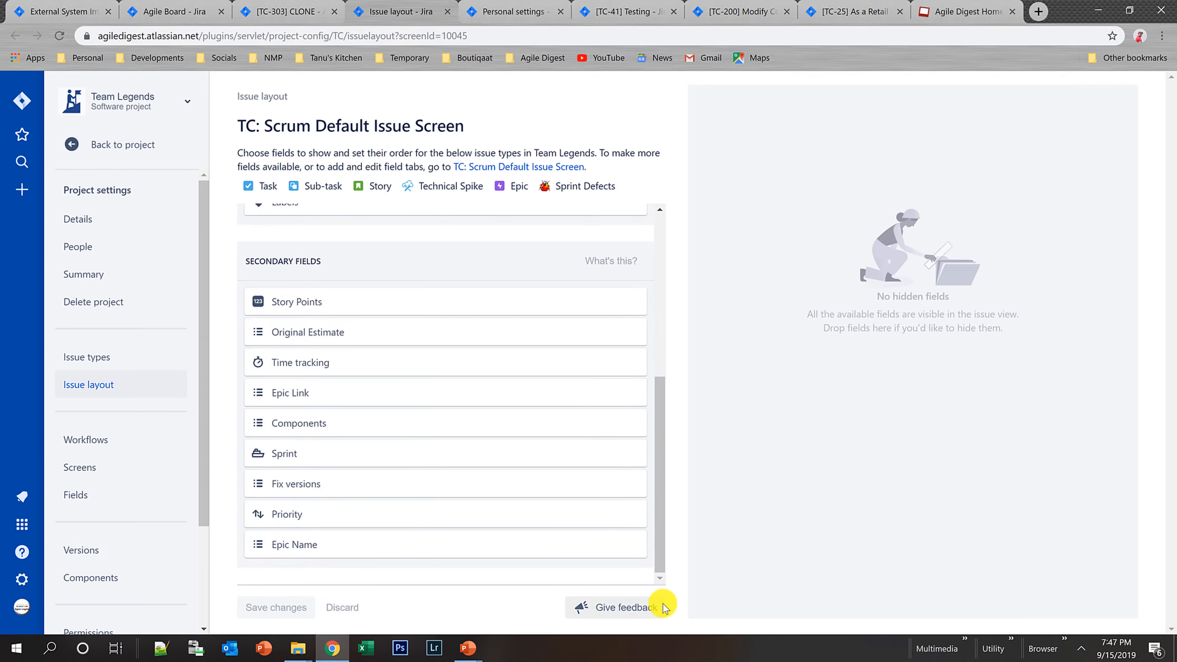
left_click(288, 12)
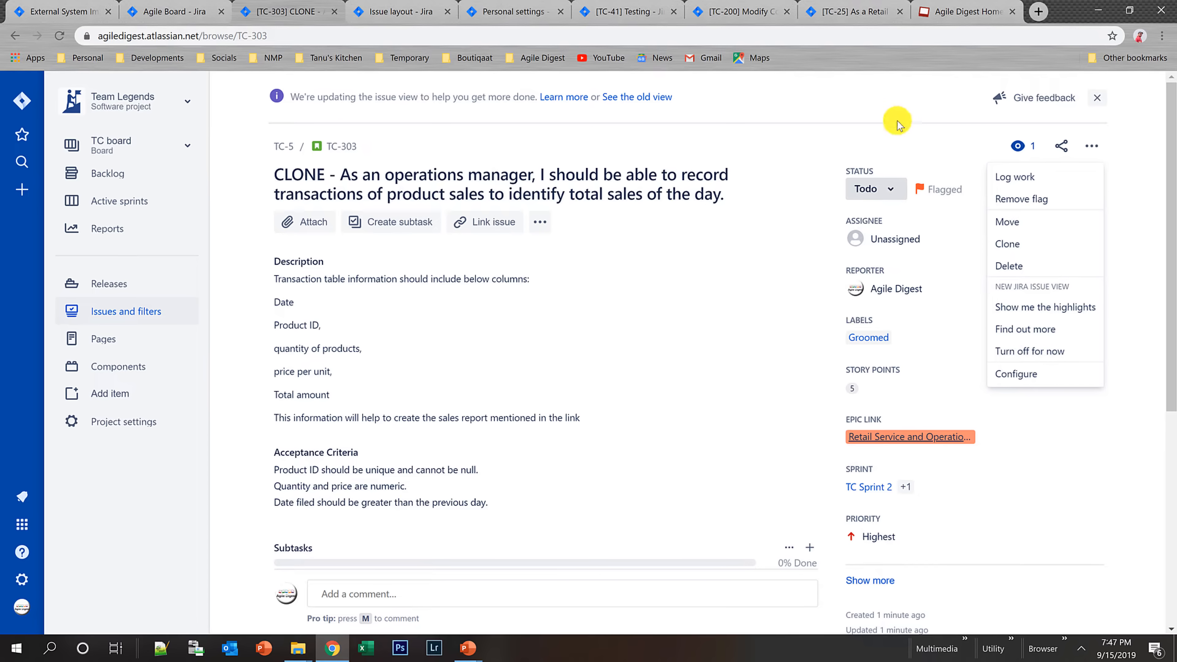
left_click(836, 133)
- Look through the description, subtasks and linked issues of TC-303 in the new issue view
scroll(730, 402, "down", 3)
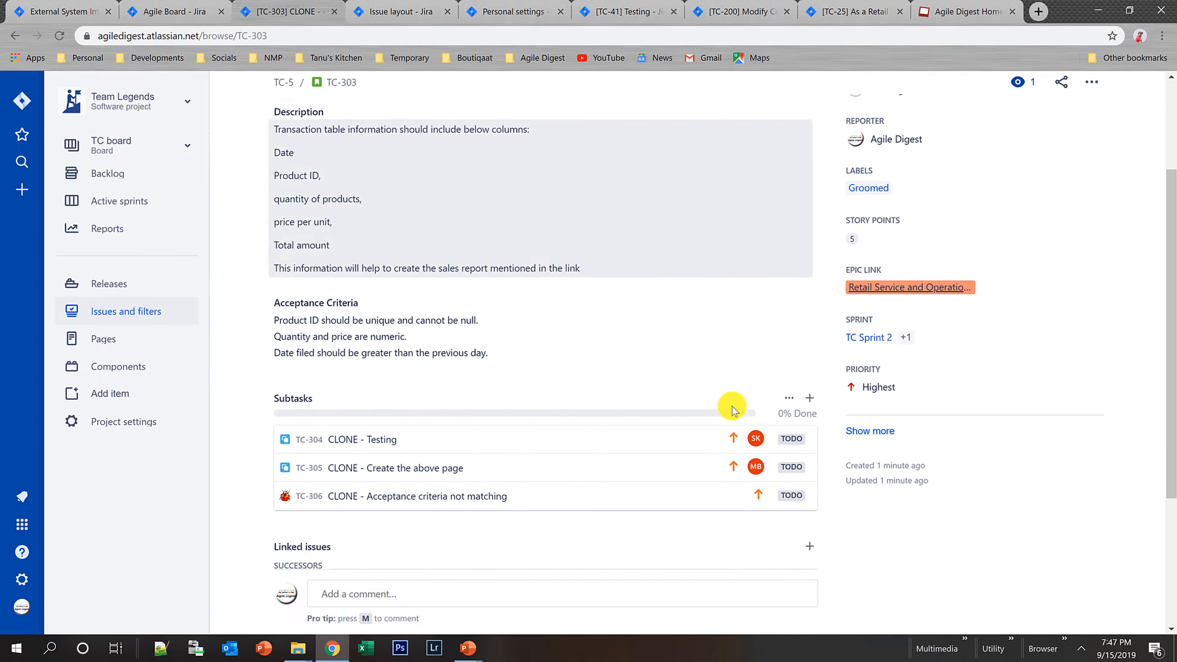
scroll(732, 408, "down", 4)
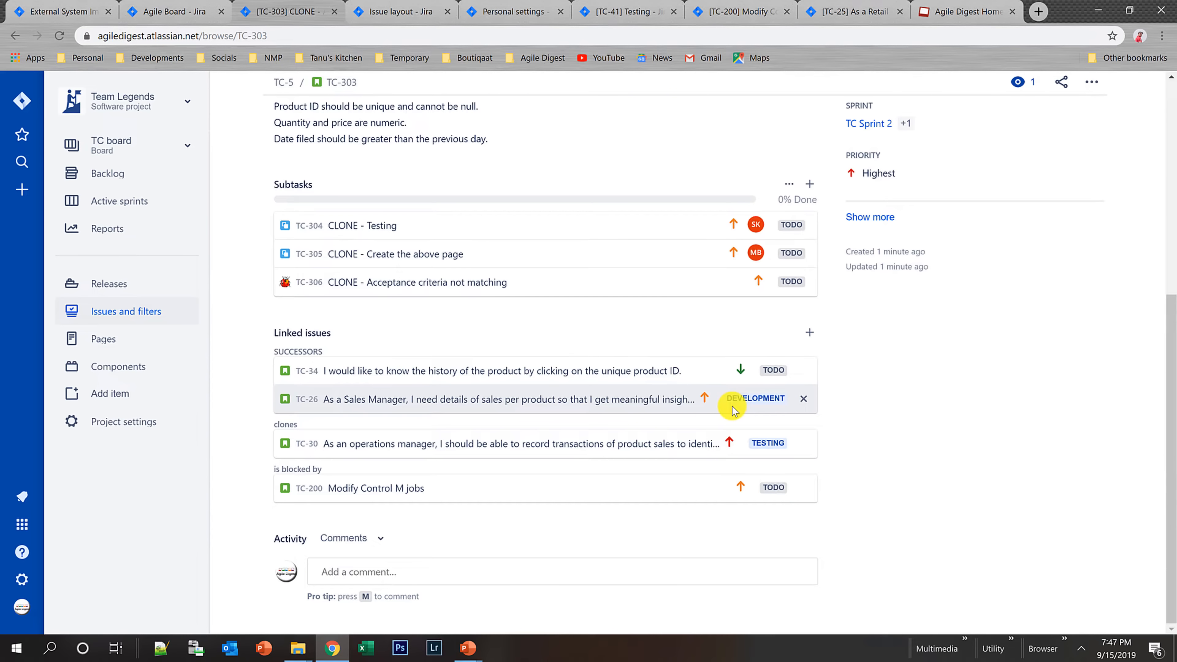
scroll(731, 409, "up", 7)
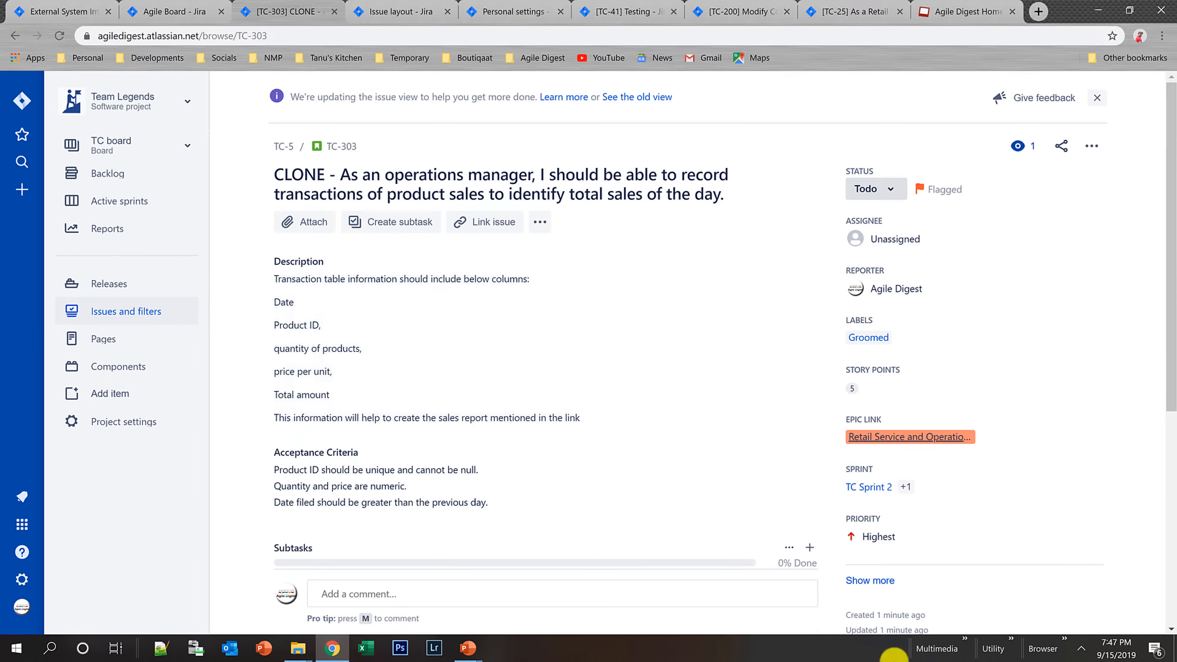
- Switch TC-303 to the old issue view and inspect its Galaxy-Story workflow diagram
left_click(636, 98)
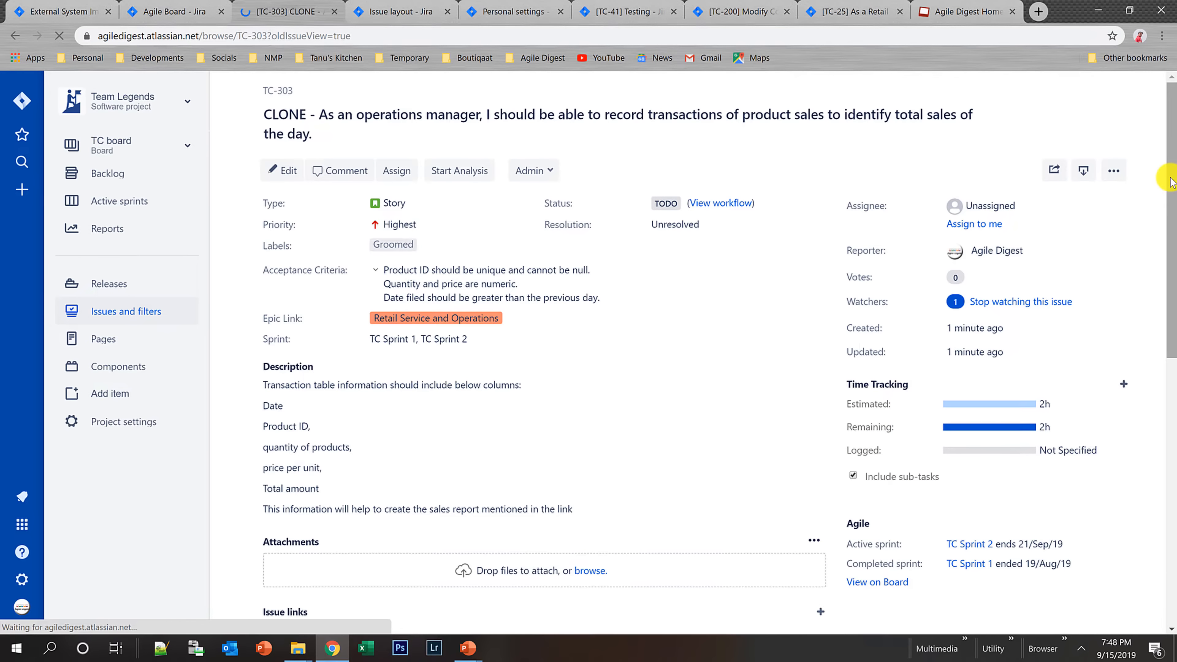
left_click_drag(1168, 180, 1173, 226)
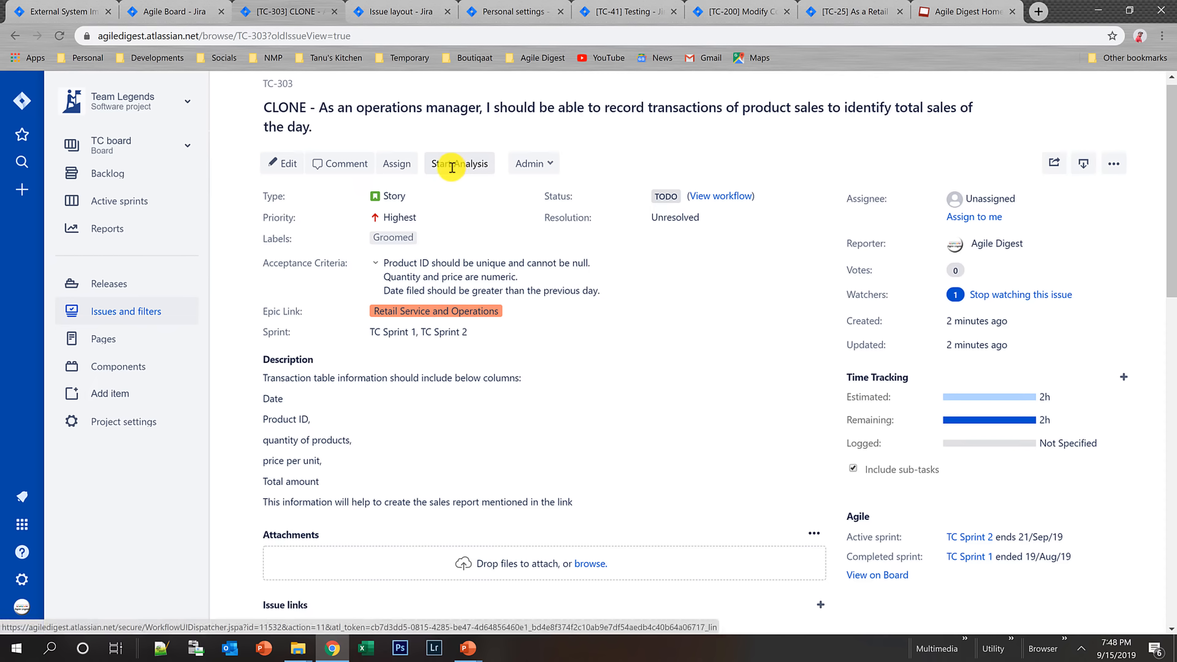
left_click(738, 197)
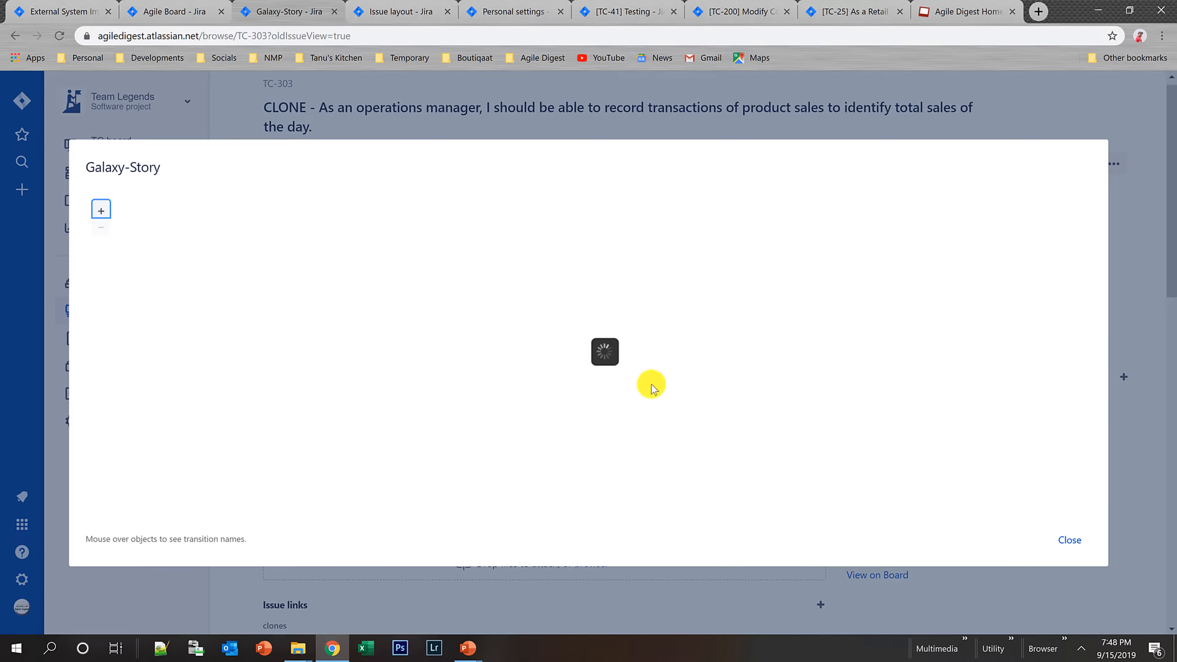
mouse_move(461, 297)
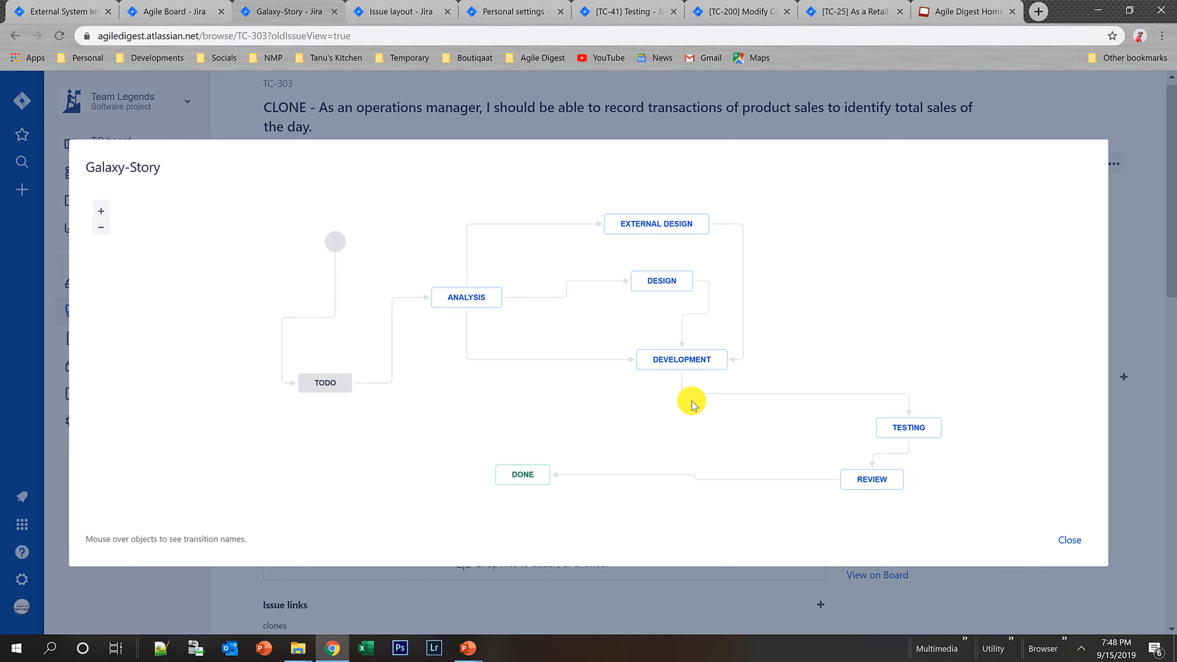
left_click(1074, 542)
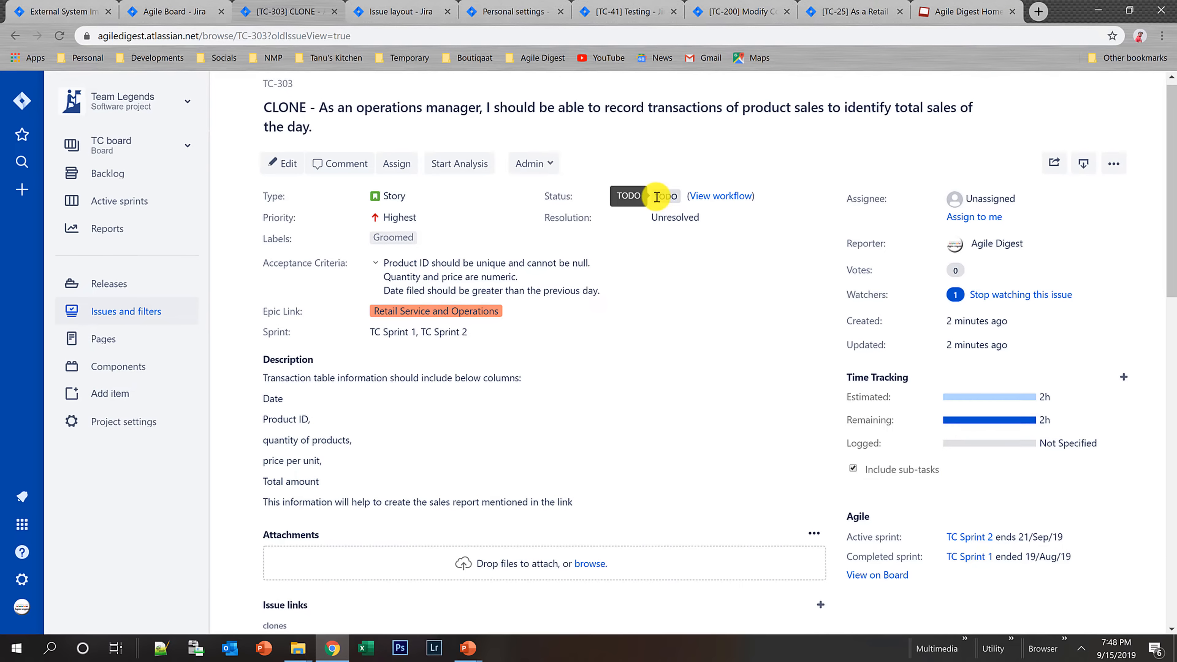
- Start analysis on TC-303 and bring up its workflow diagram again
left_click(472, 163)
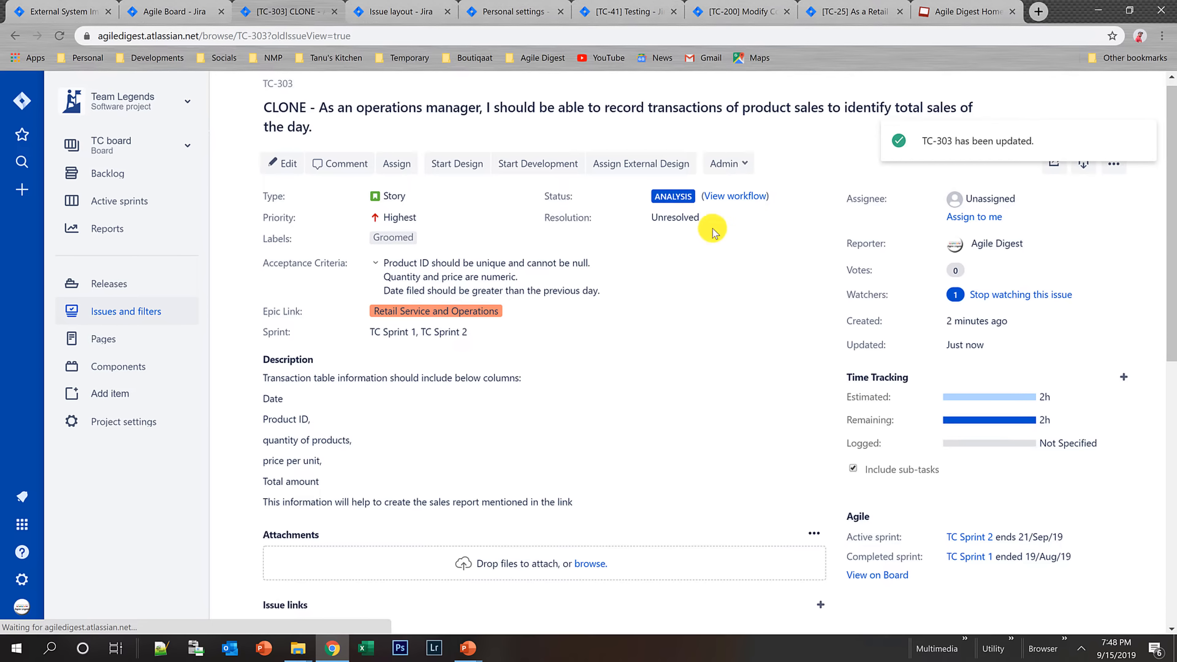
left_click(730, 198)
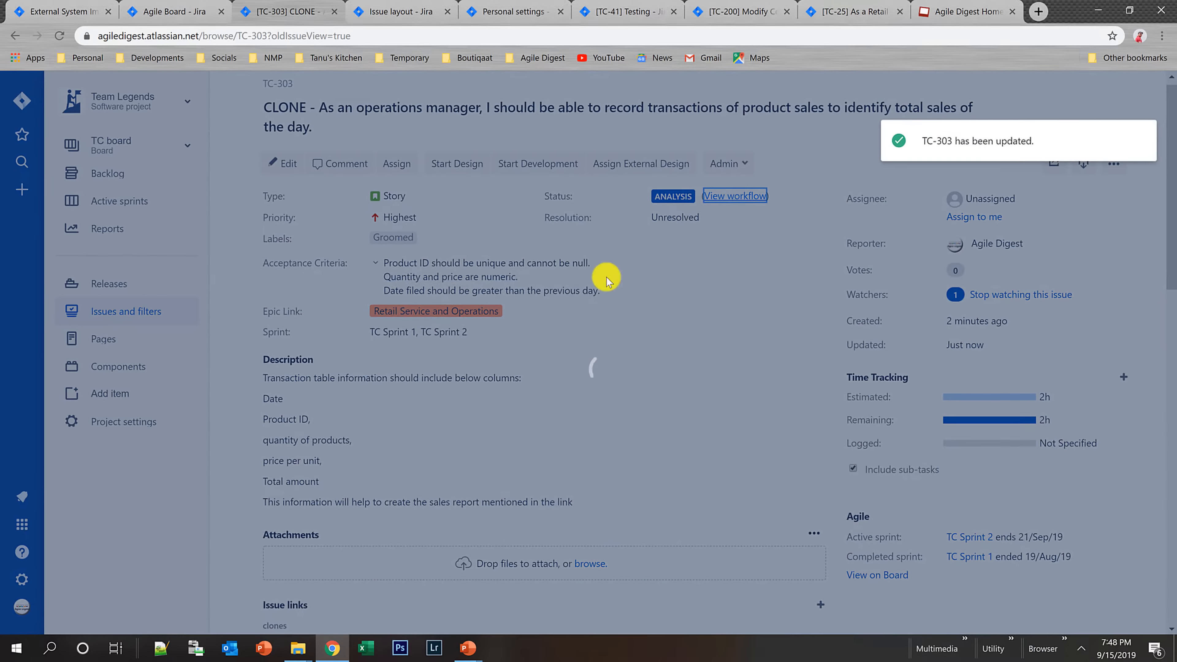
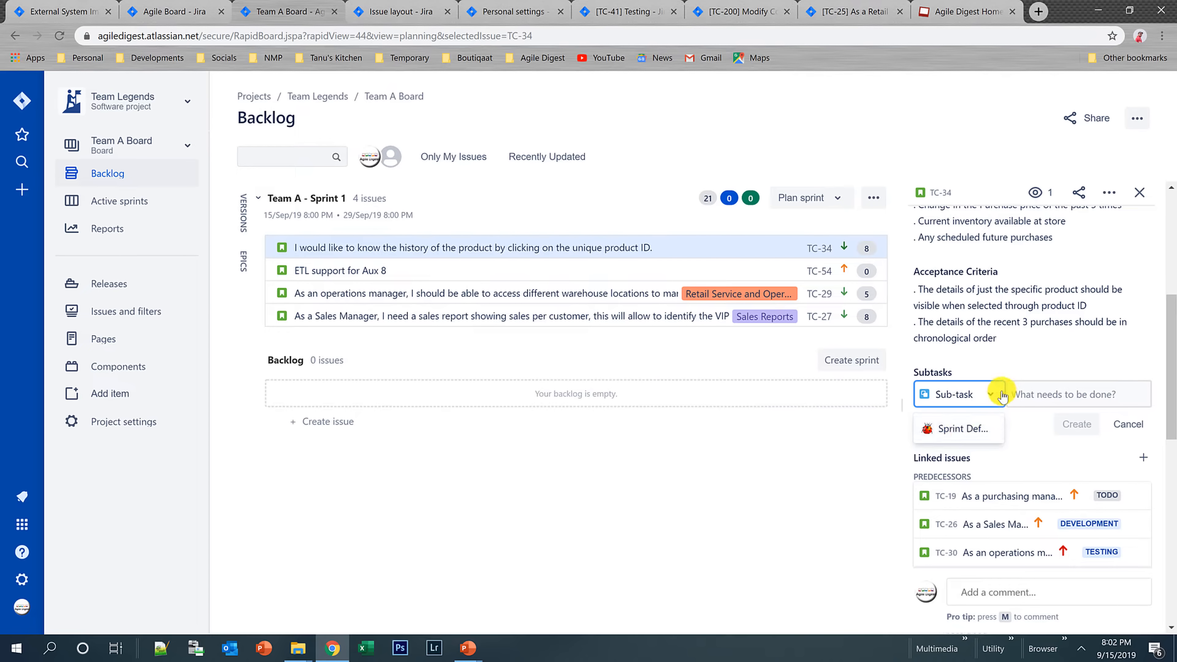
- Add two sub-tasks named Development and Testing to story TC-34 in the Team A Board backlog
left_click(1038, 394)
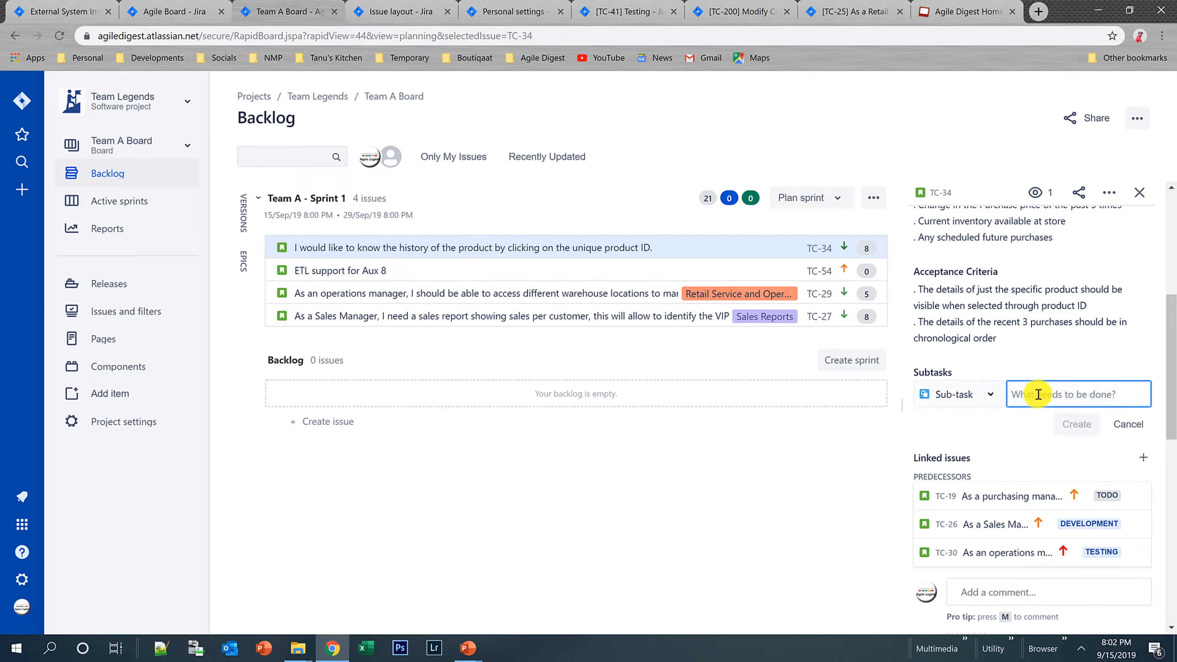
type("Development")
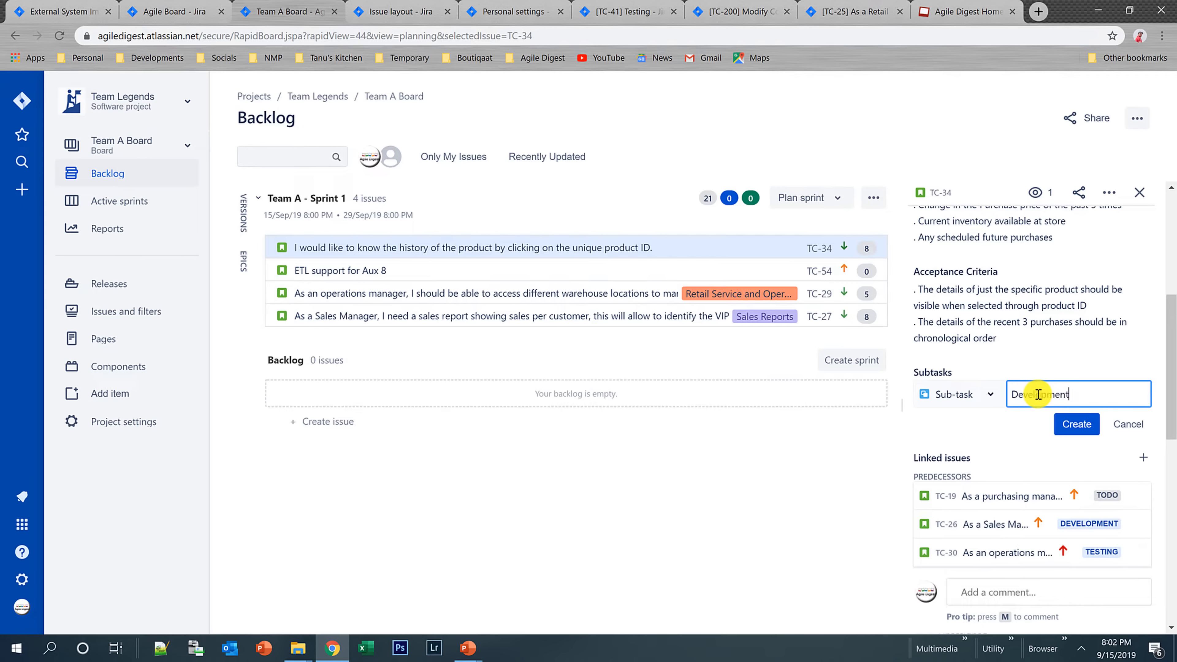
key("Return")
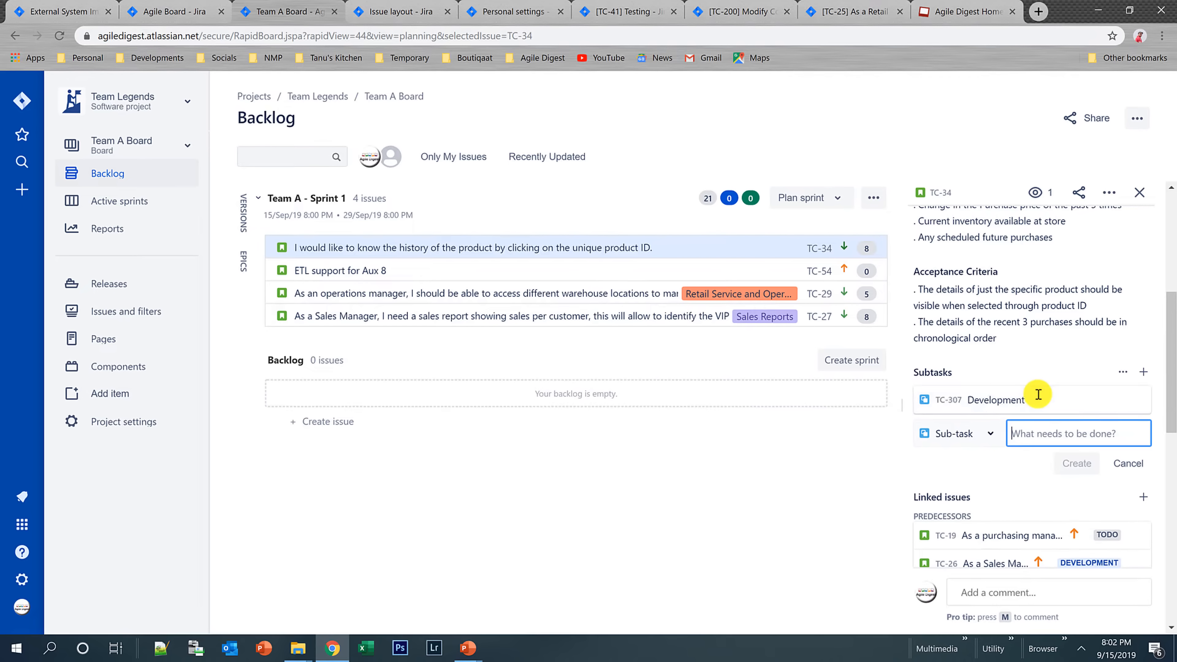
type("T")
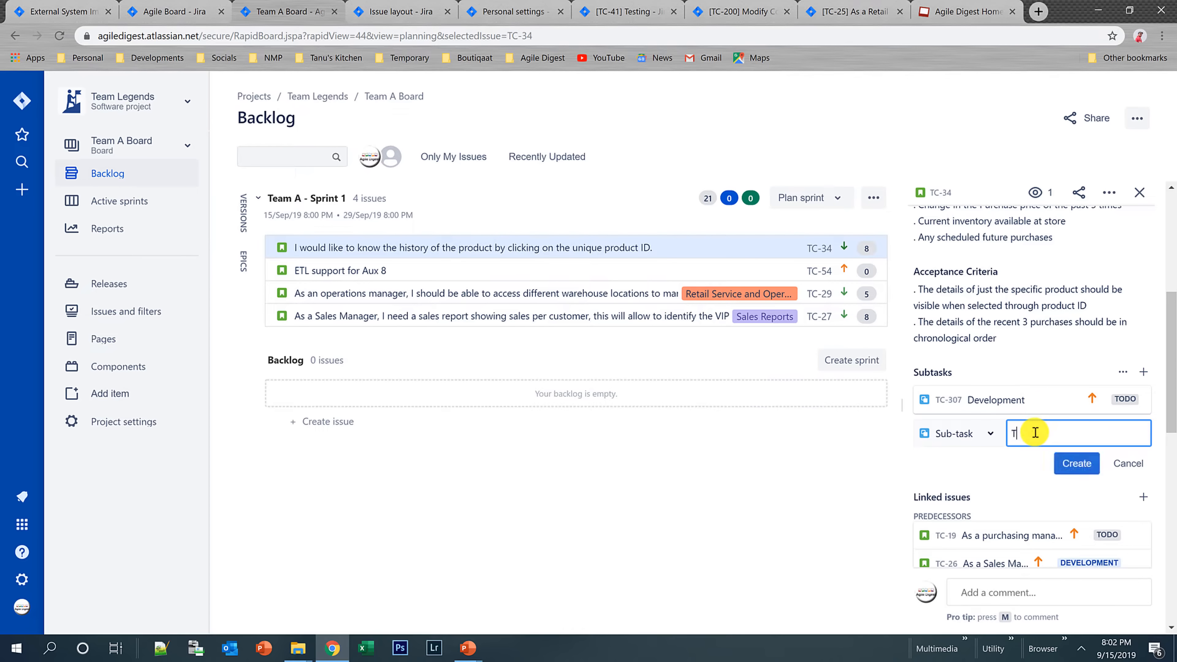
type("esting")
key("Return")
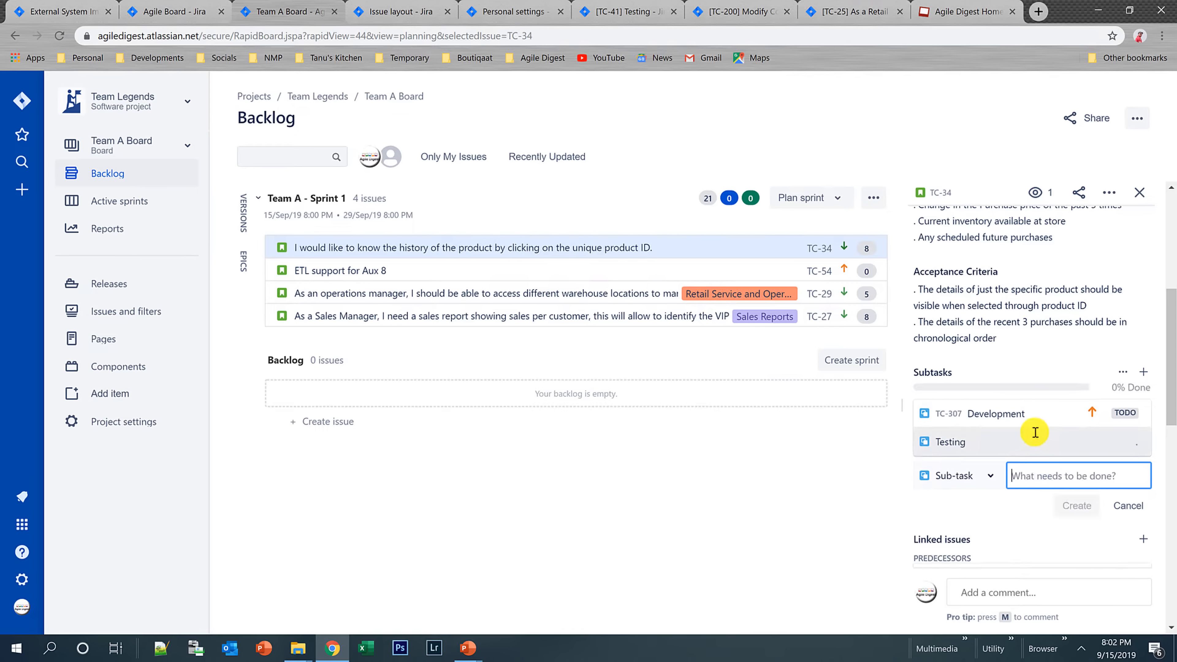
- Open the Development sub-task of TC-34 and examine its status, description, assignee, labels, sprint and priority fields
left_click(999, 416)
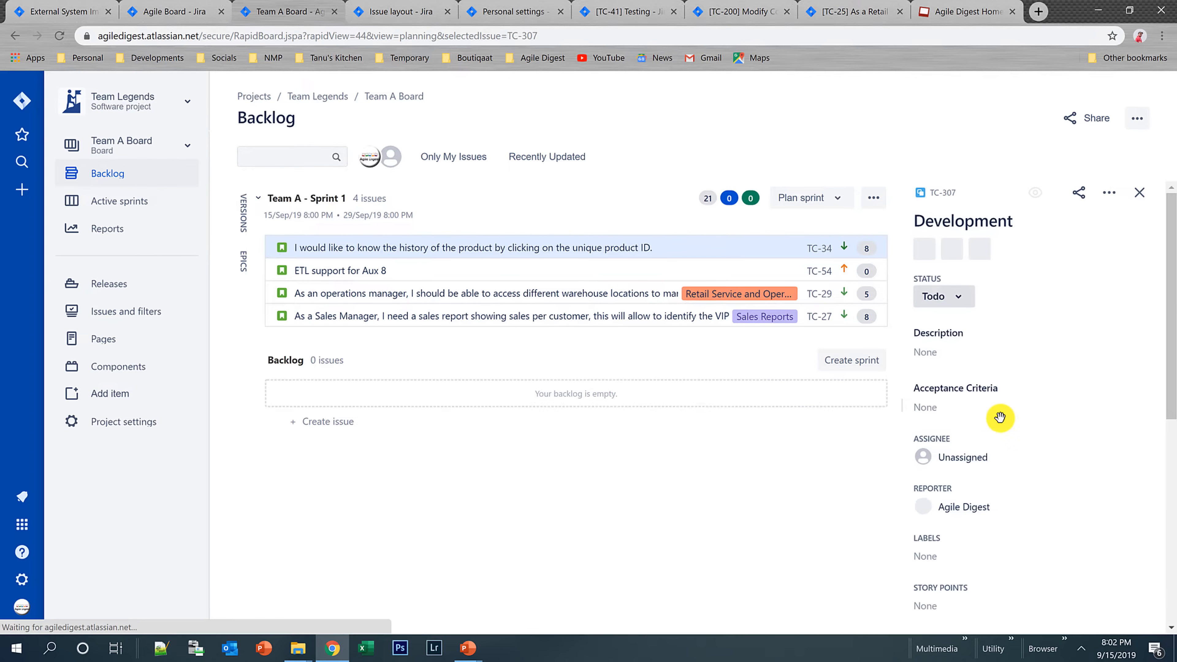
scroll(1019, 370, "down", 2)
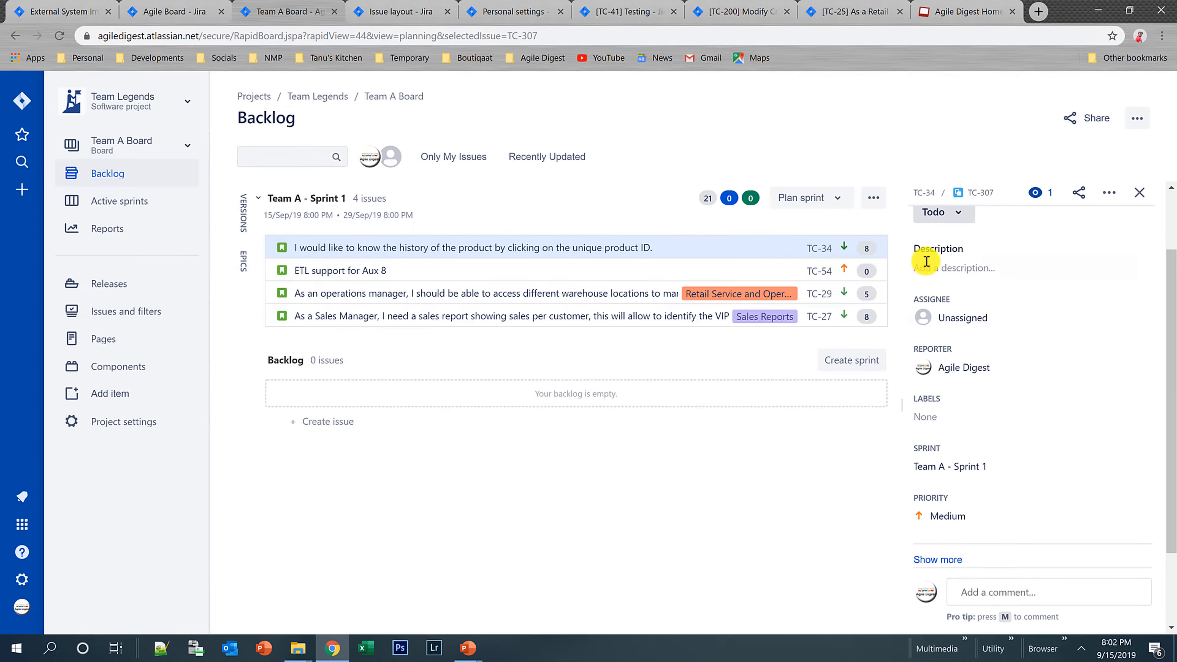
scroll(1009, 288, "down", 2)
scroll(1006, 301, "up", 5)
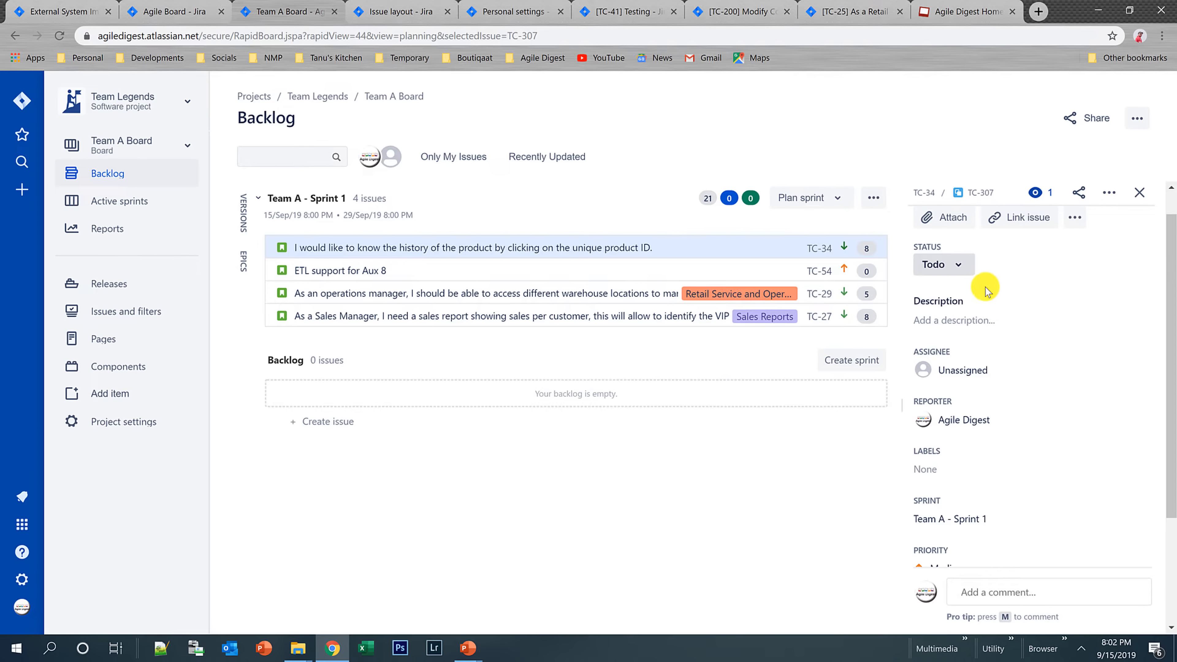
scroll(1005, 278, "up", 2)
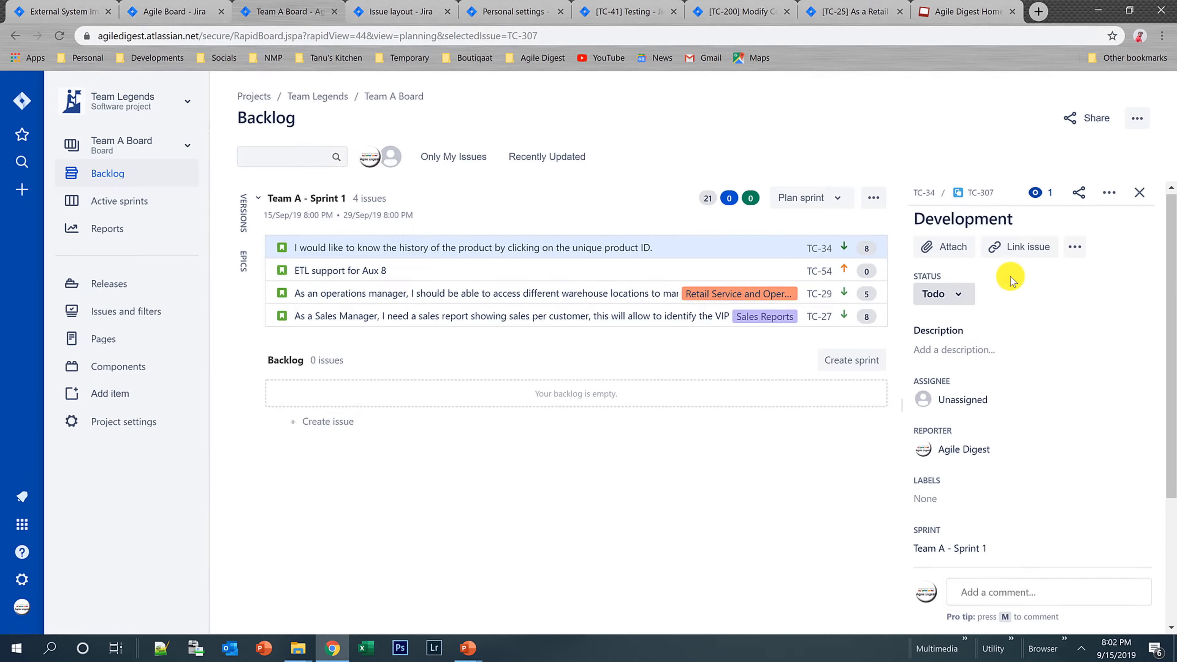
scroll(996, 305, "down", 2)
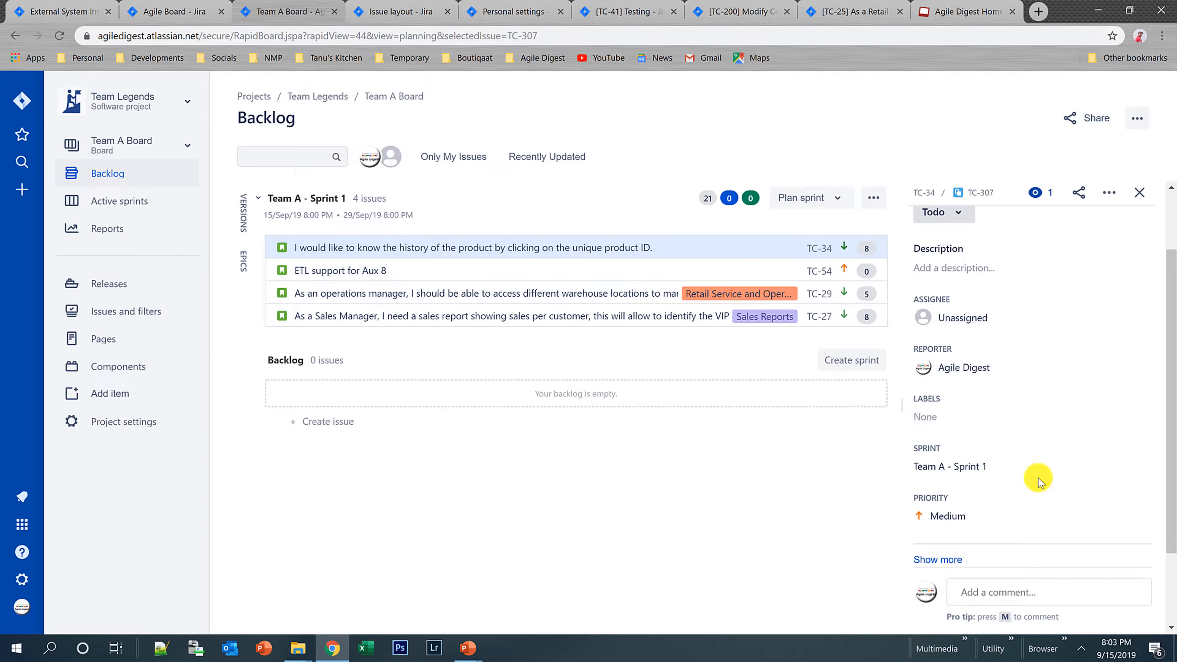
scroll(1037, 480, "down", 1)
scroll(1038, 480, "down", 1)
scroll(1037, 480, "up", 3)
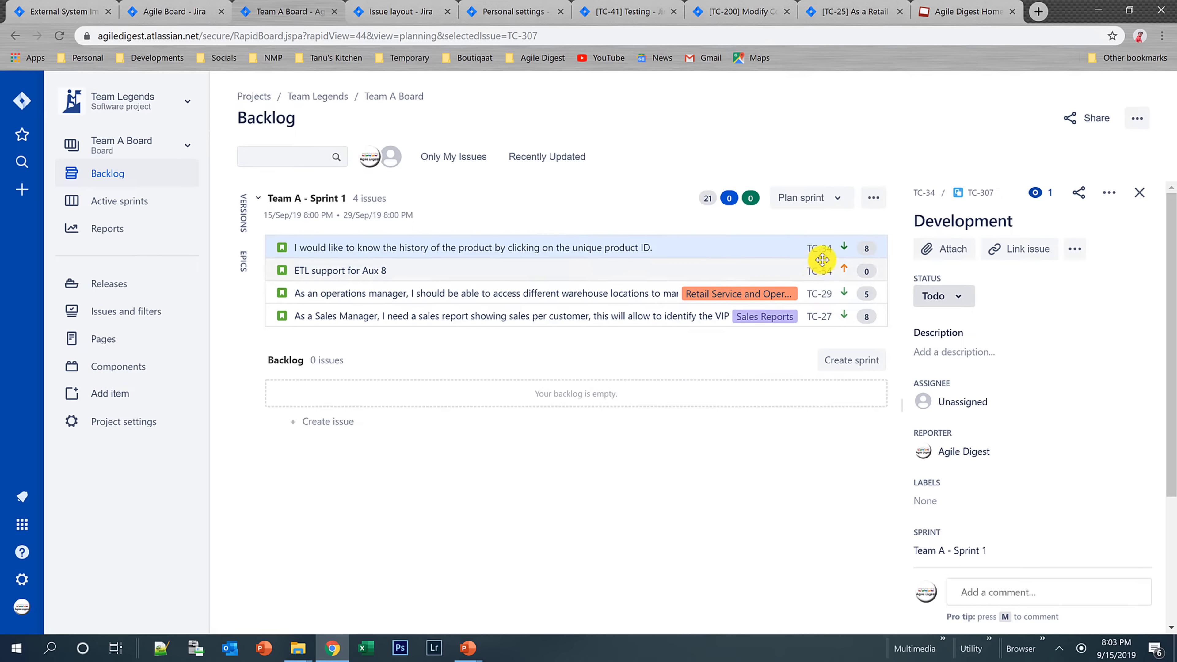
- Return to parent story TC-34, open it in its own full-page view and review its subtasks and linked issues
left_click(925, 195)
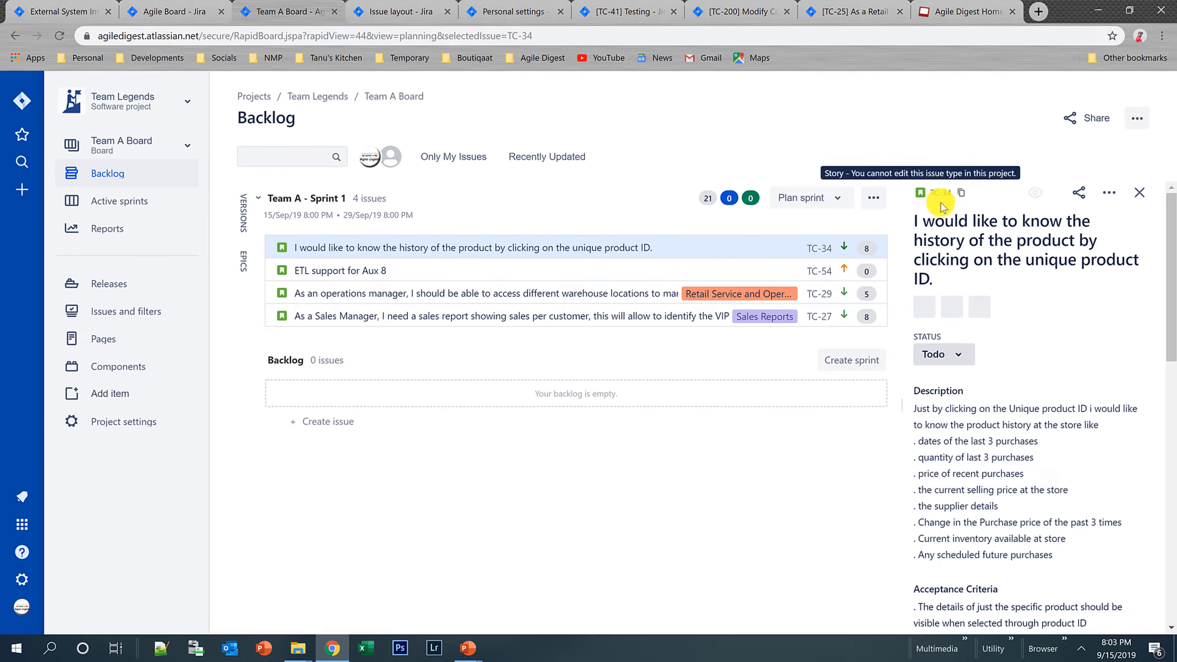
left_click(944, 197)
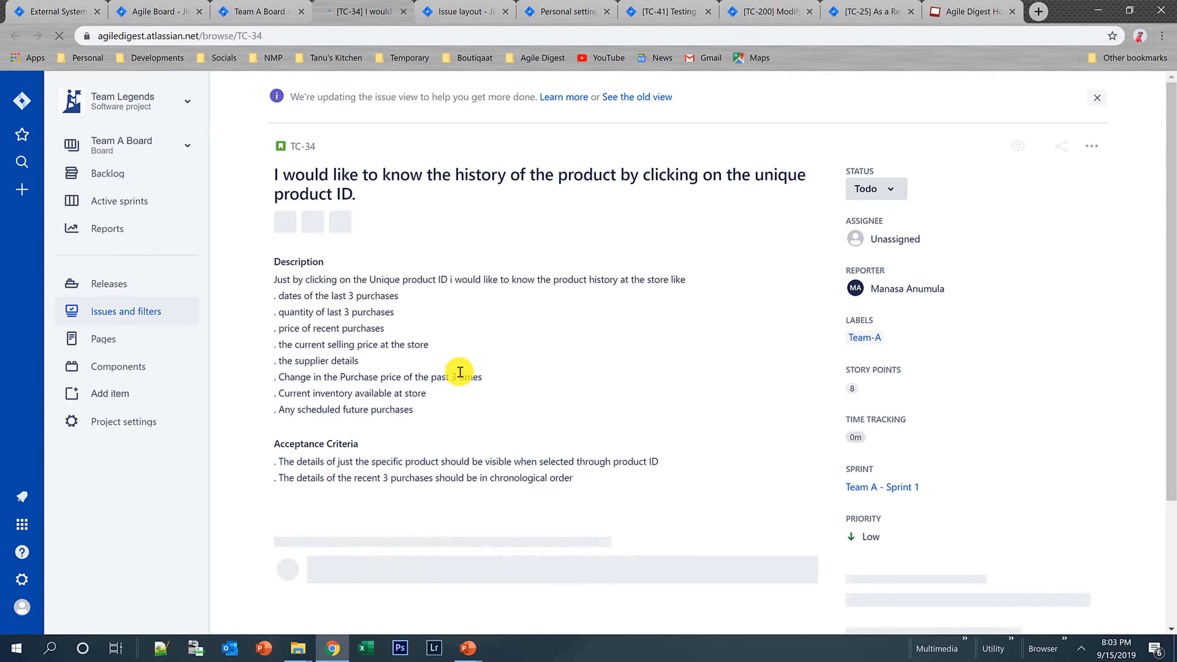
scroll(460, 371, "down", 3)
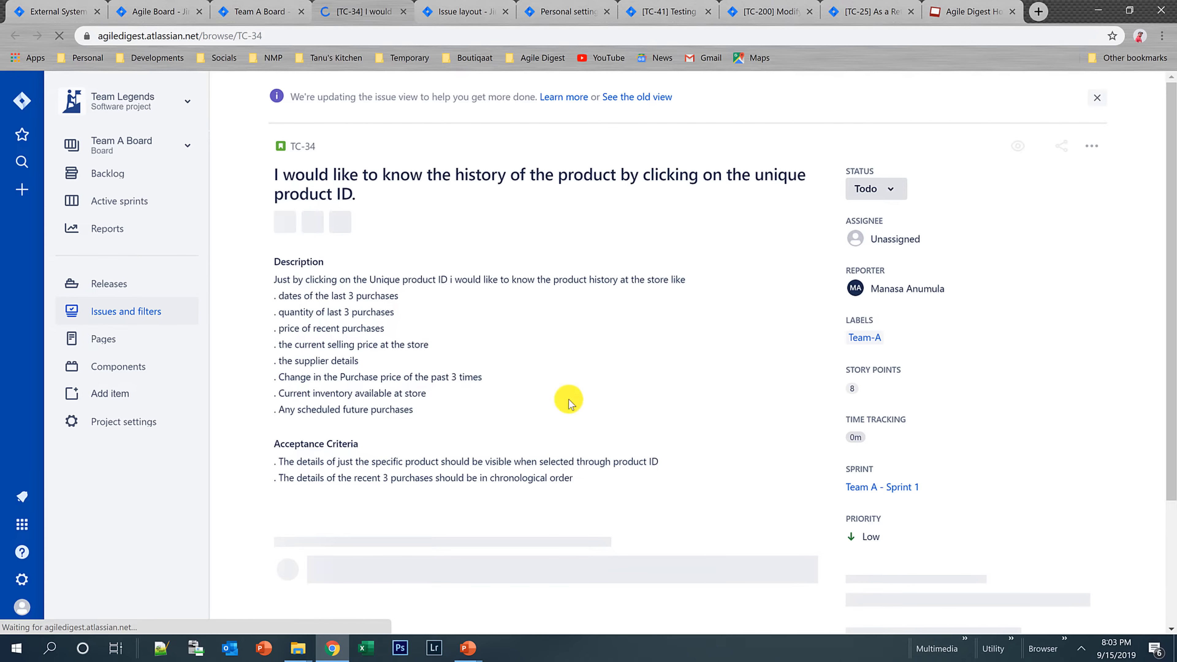
scroll(513, 427, "down", 3)
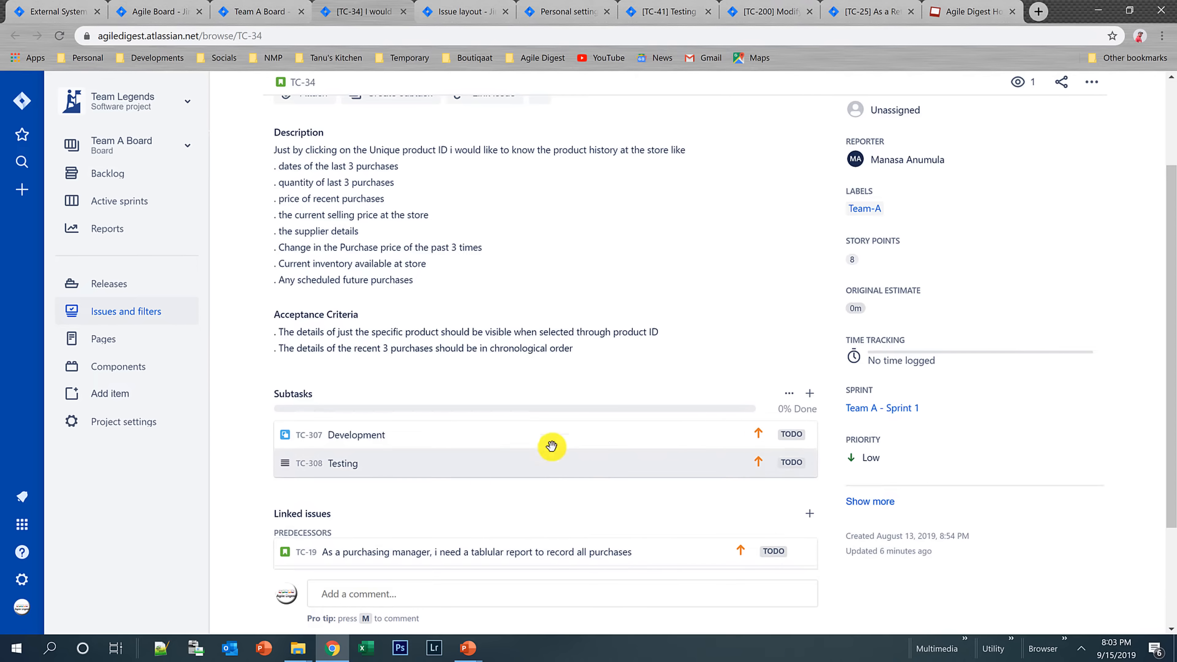
scroll(560, 468, "down", 1)
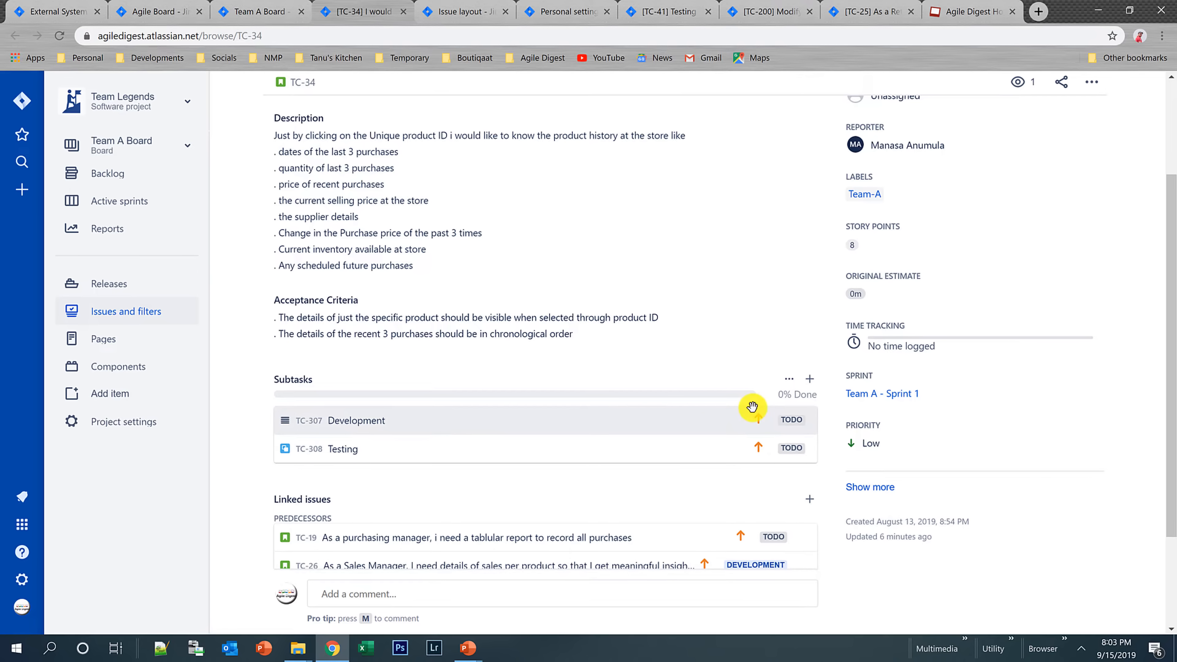
- Add a third sub-task named Analysis to story TC-34
left_click(810, 379)
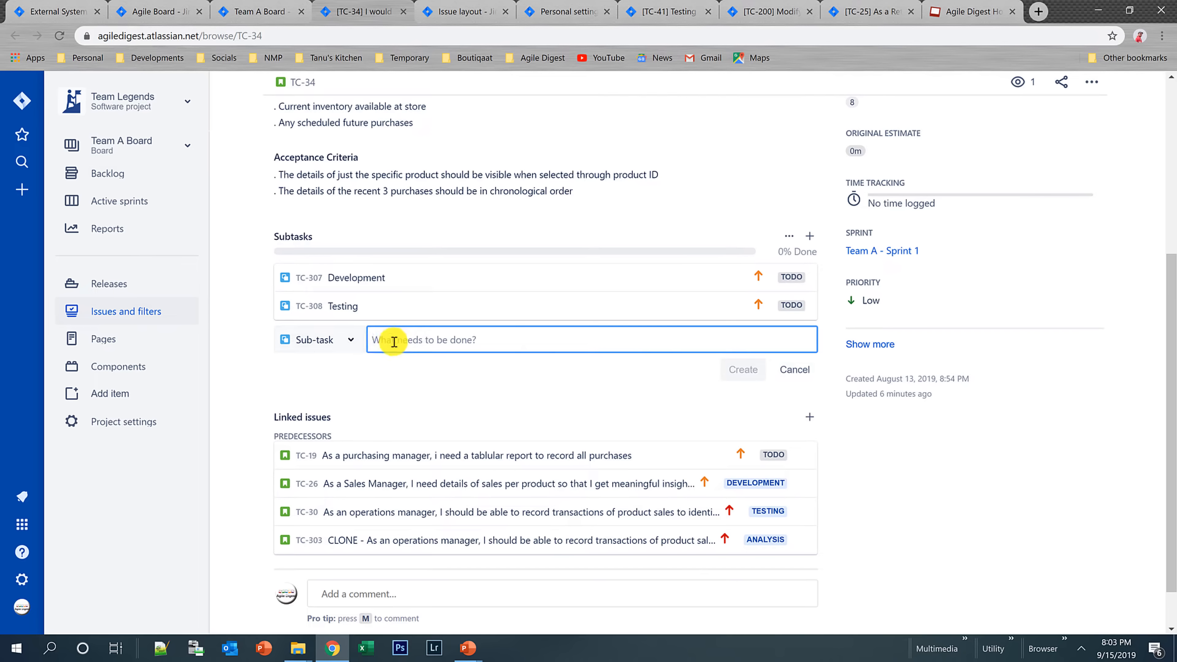
type("Analysis")
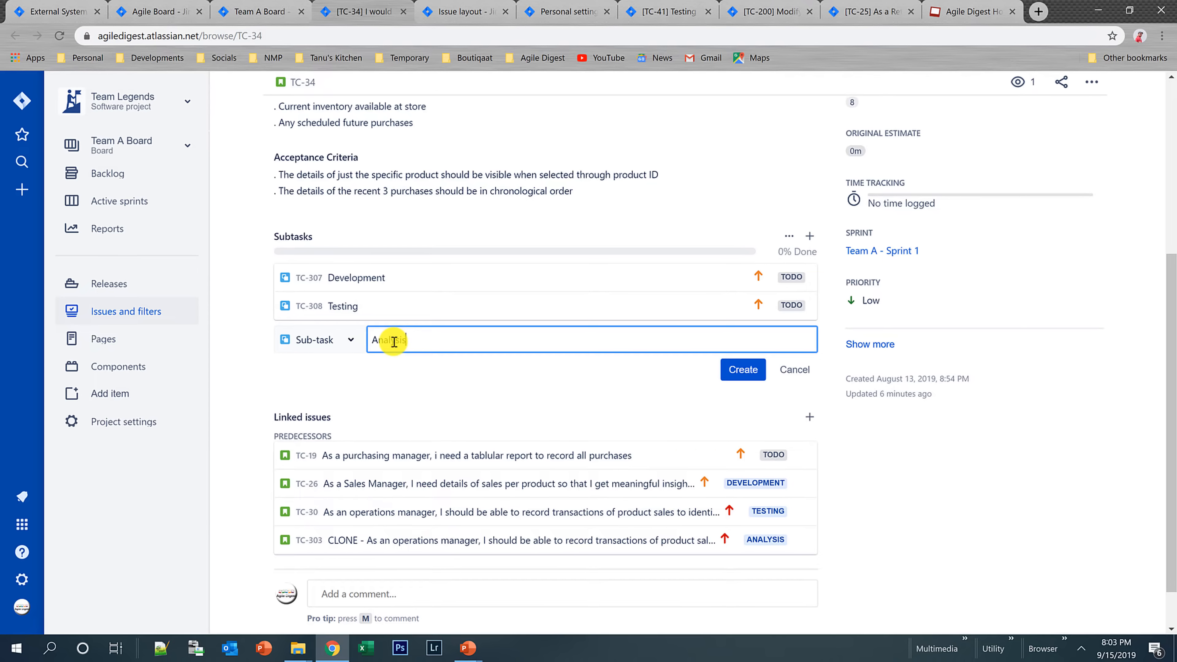
key("Return")
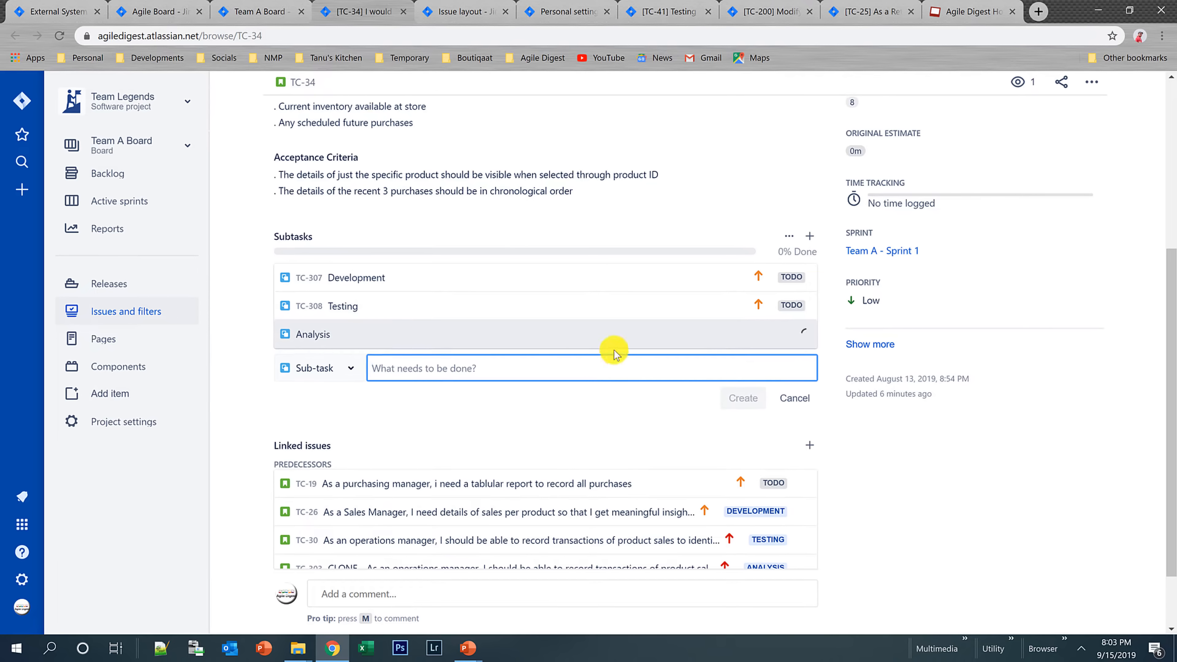
- Open the Analysis sub-task of TC-34 and assign it to Agile Digest
left_click(550, 340)
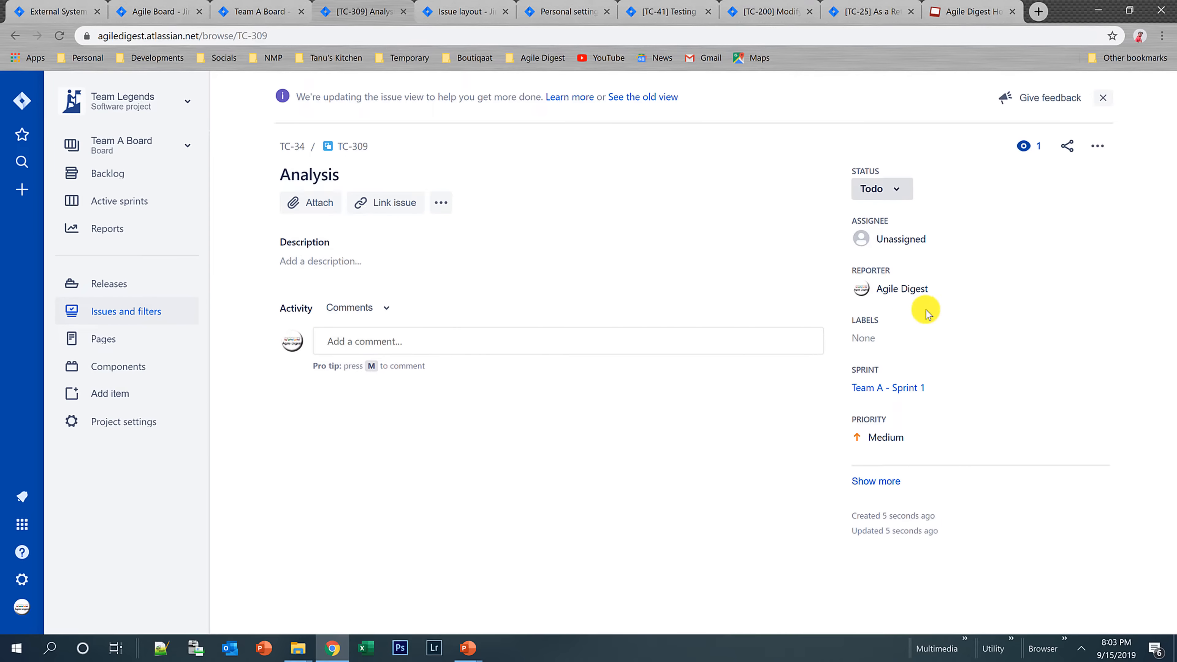
left_click(906, 239)
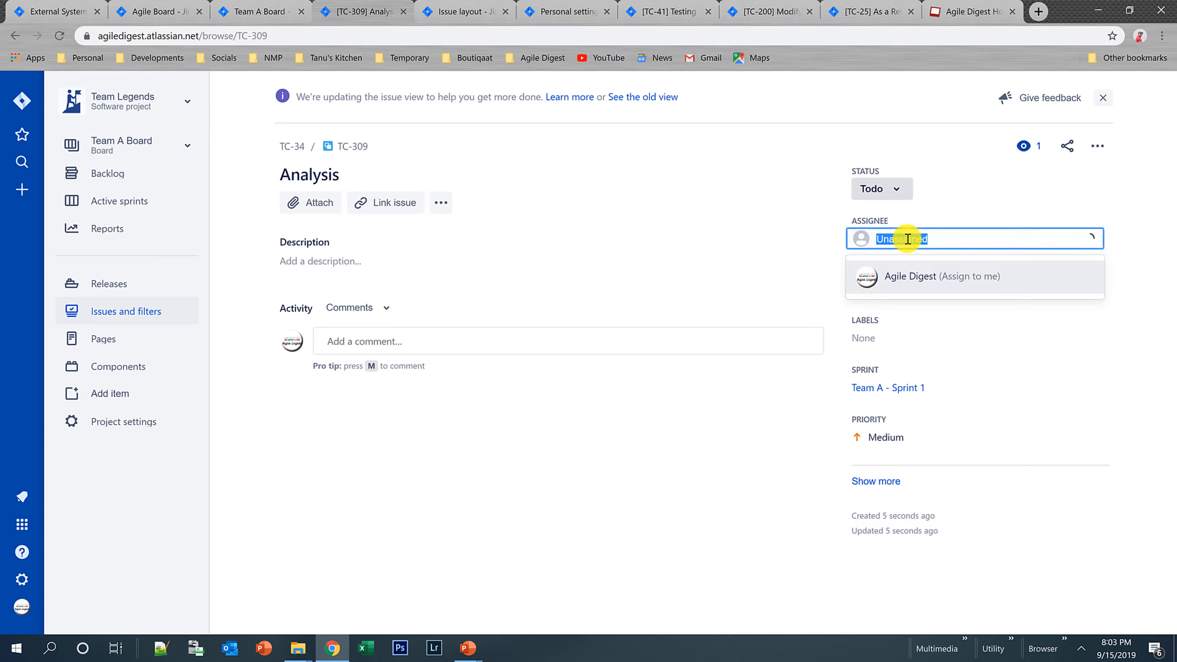
type("ag")
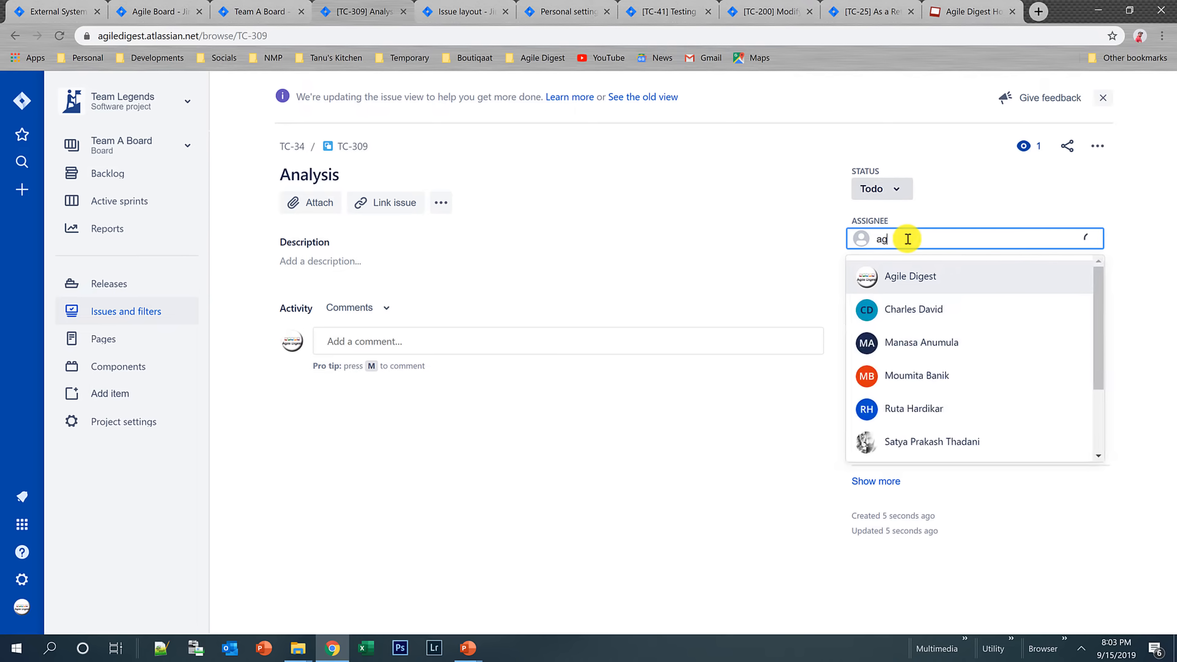
left_click(908, 276)
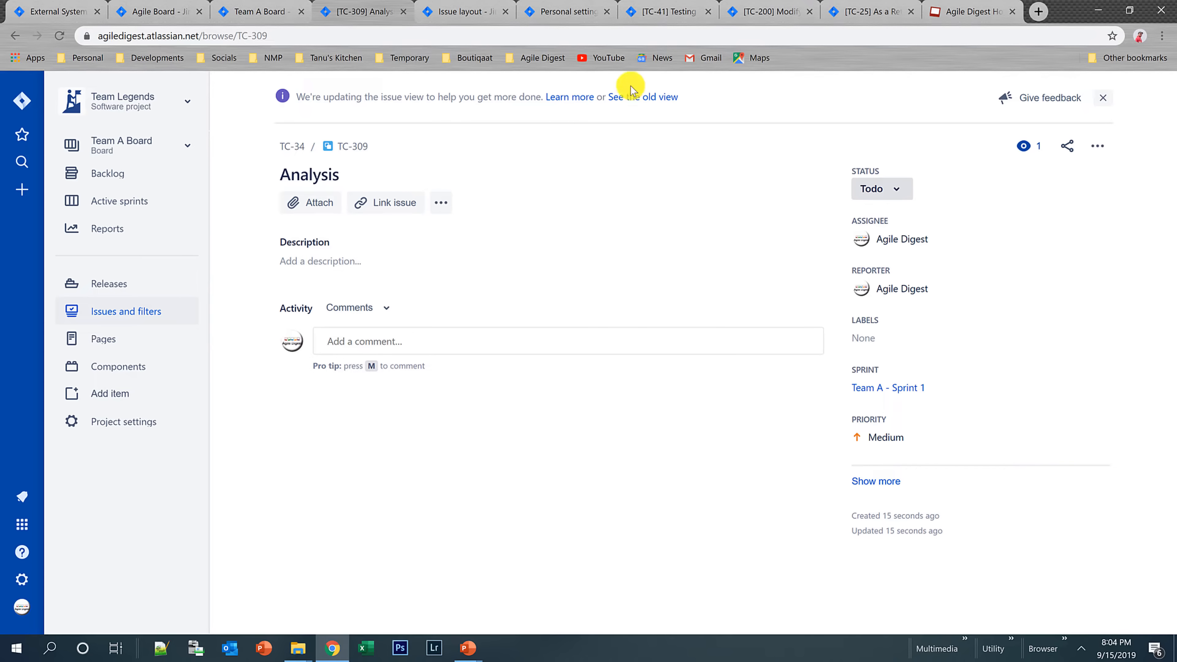
- Switch sub-task TC-309 to the old issue view and review the fields in its edit form
left_click(628, 102)
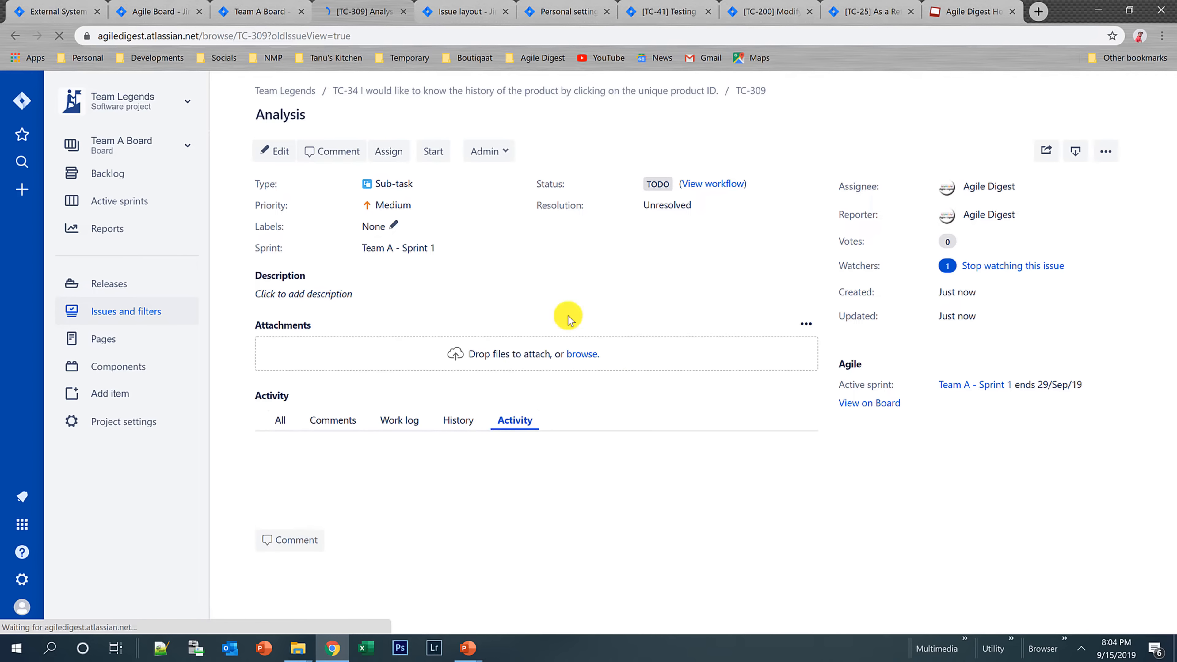
left_click(280, 152)
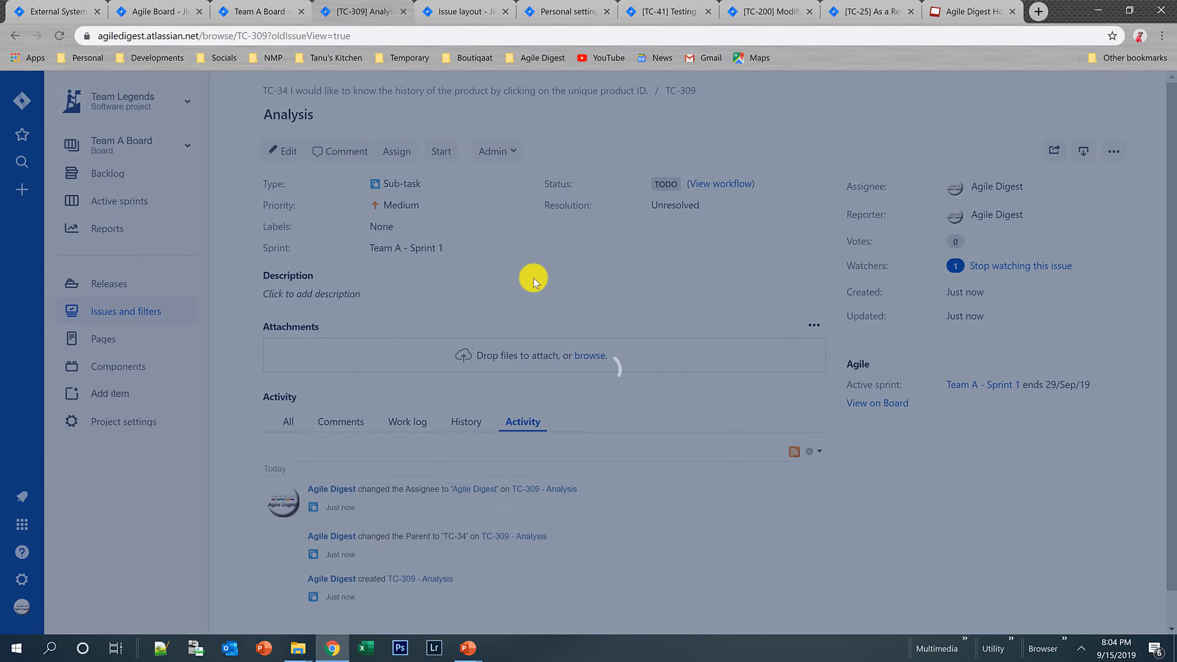
scroll(532, 281, "down", 10)
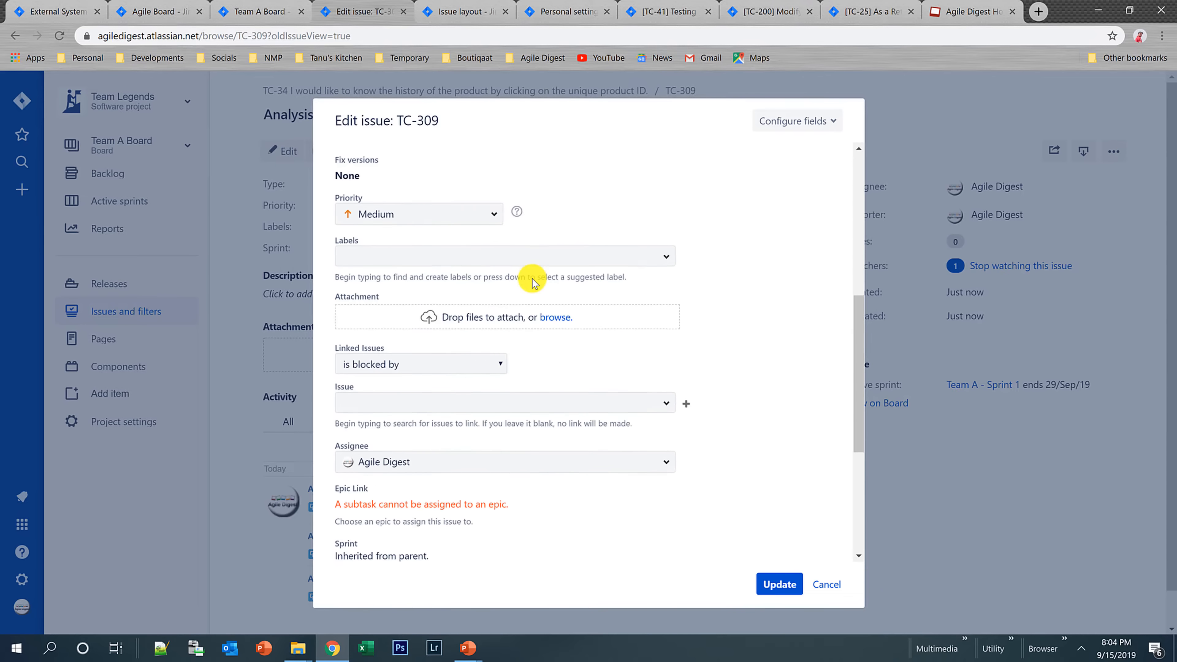
scroll(532, 281, "up", 10)
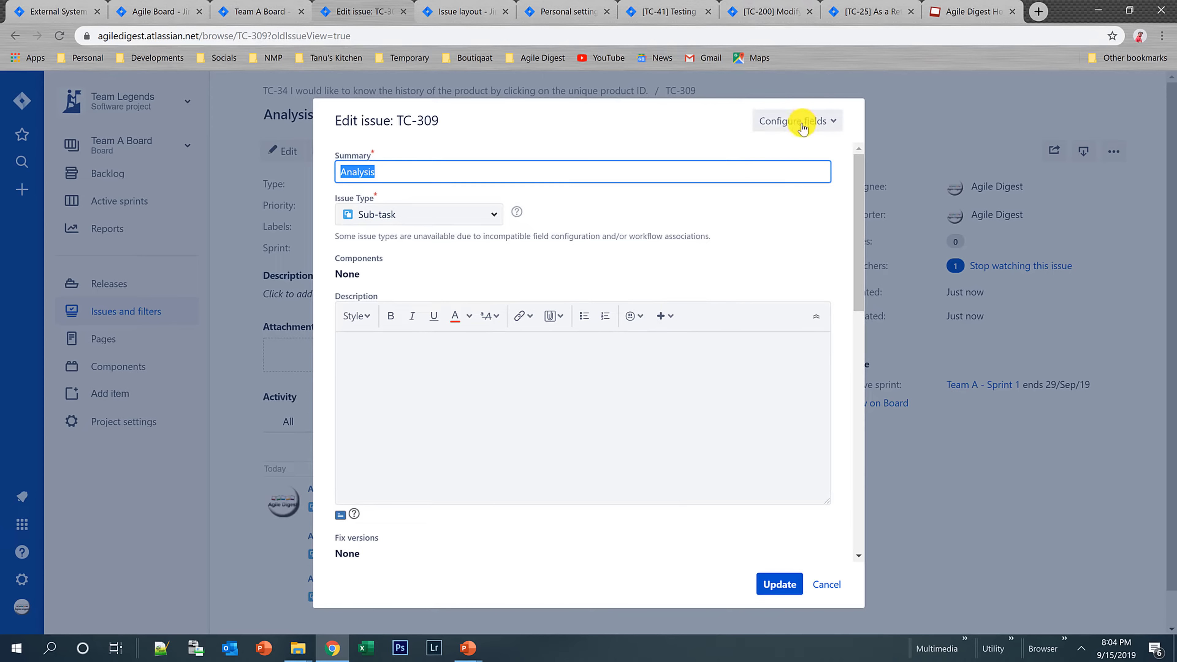
- Check the configurable fields of TC-309 and look up Time tracking with "Where is my field?"
left_click(797, 121)
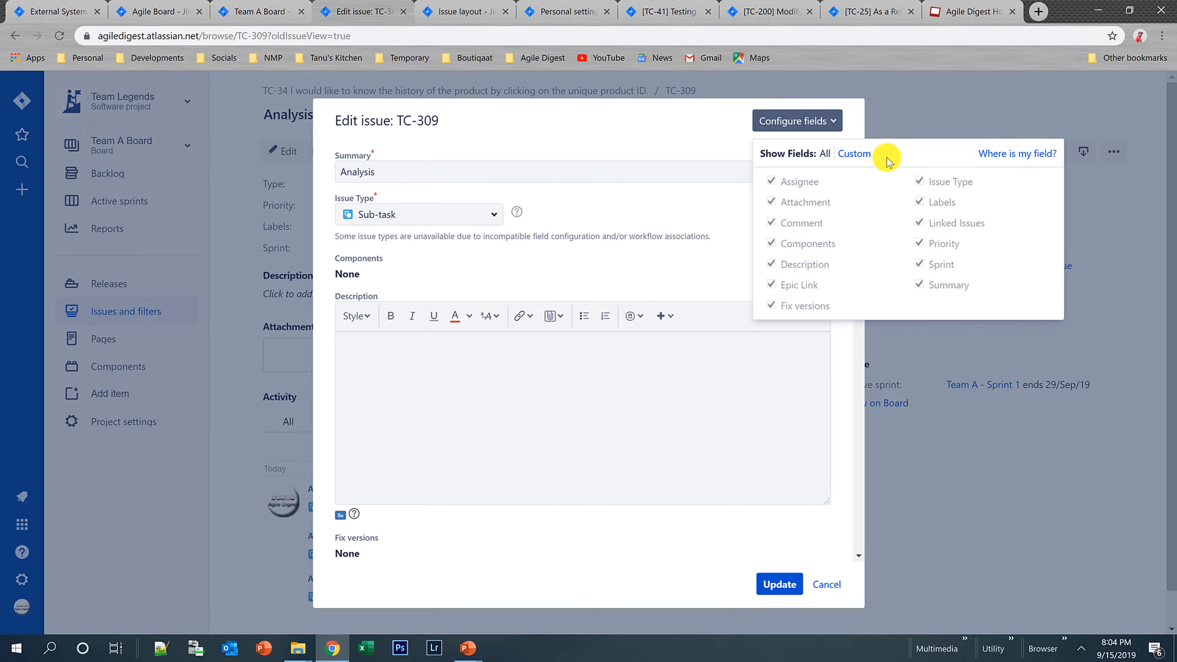
left_click(1017, 153)
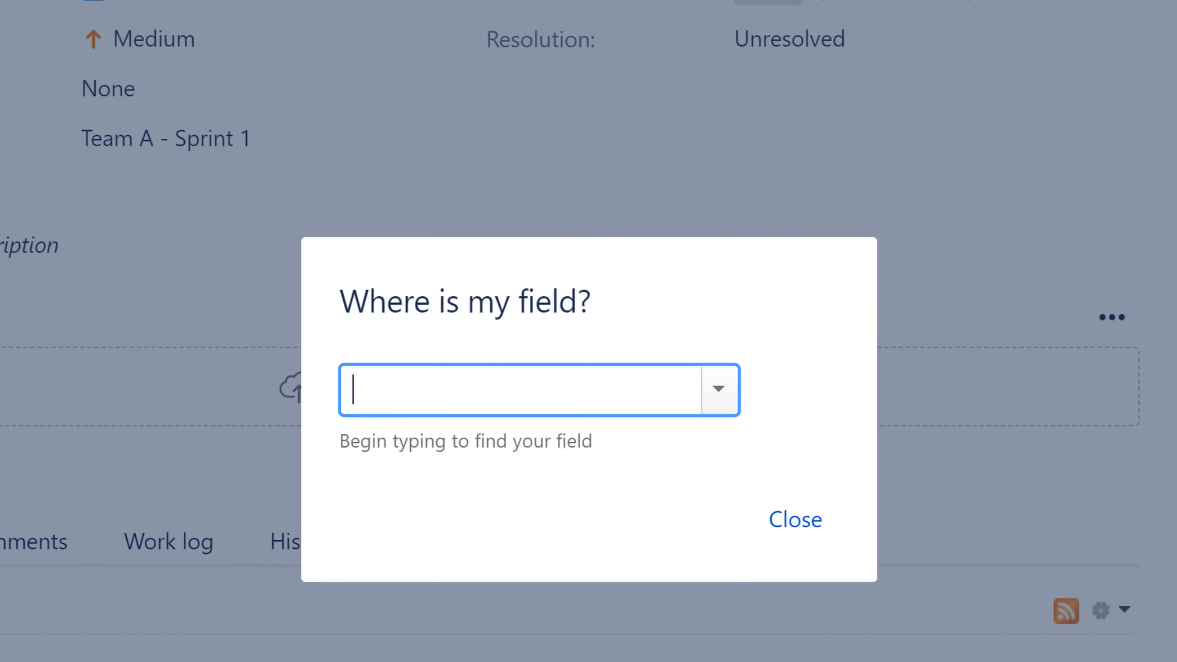
type("Tim")
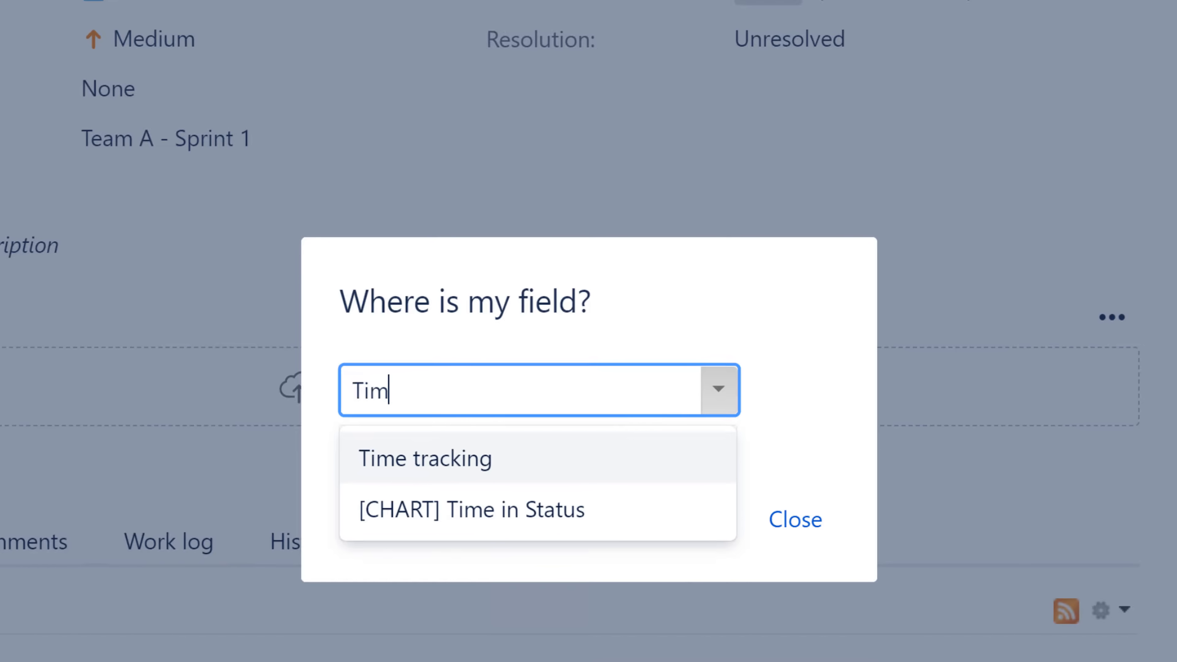
left_click(486, 463)
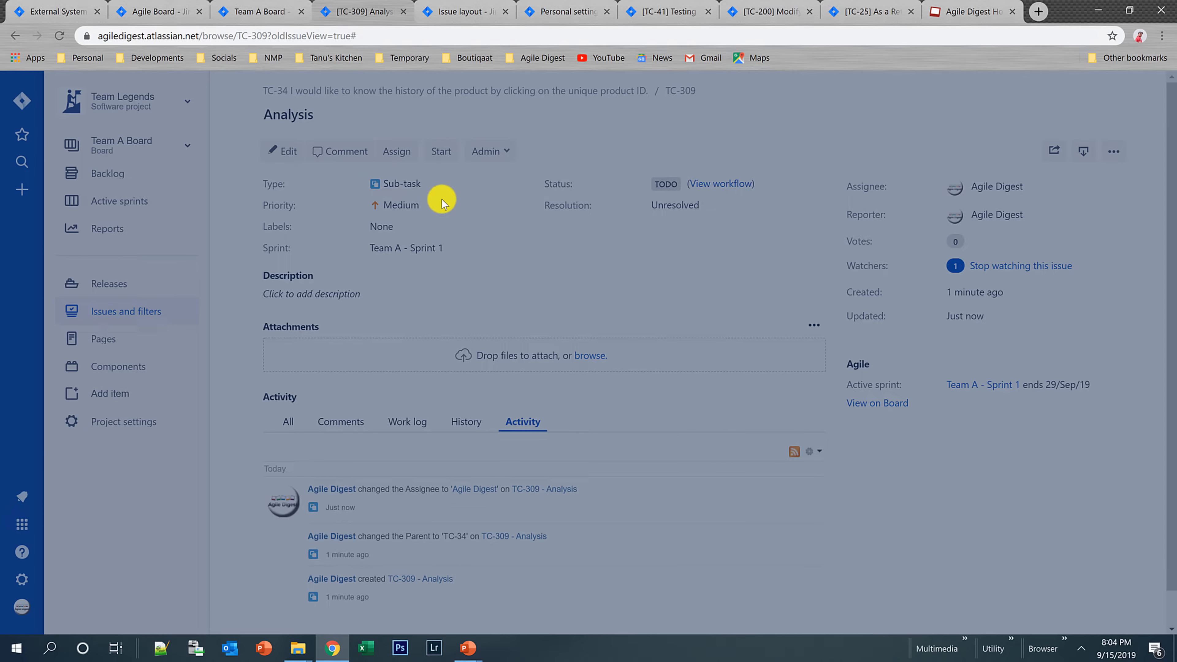
- Close the External System import page and reload the TC-309 issue page
left_click(55, 19)
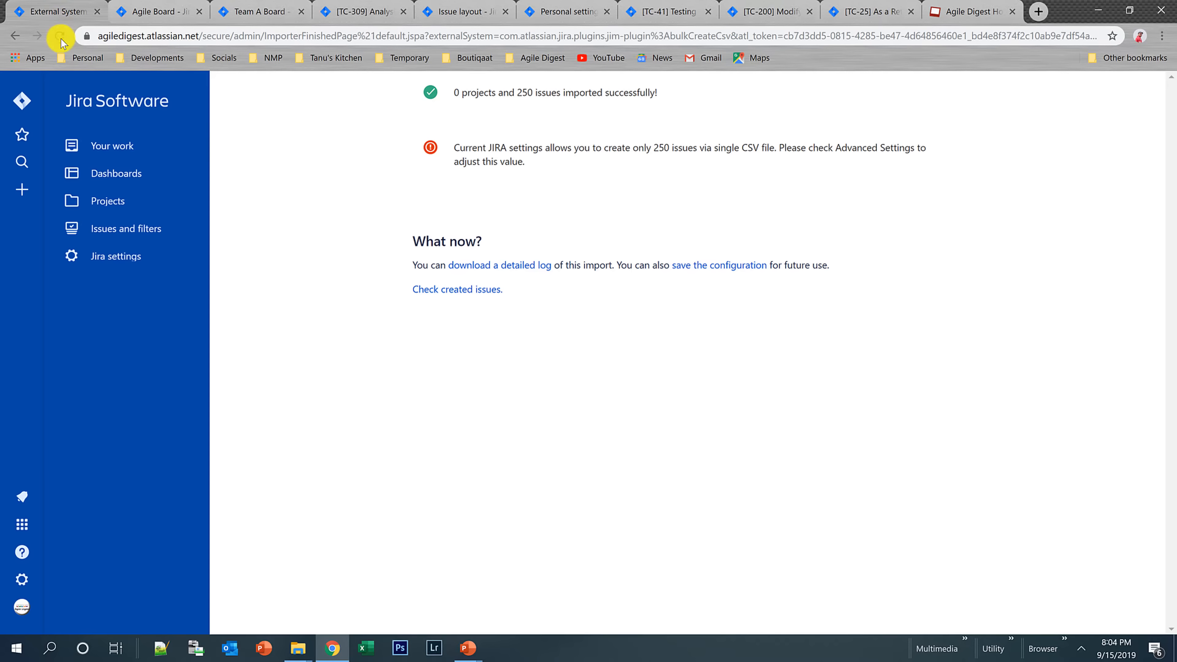
left_click(60, 37)
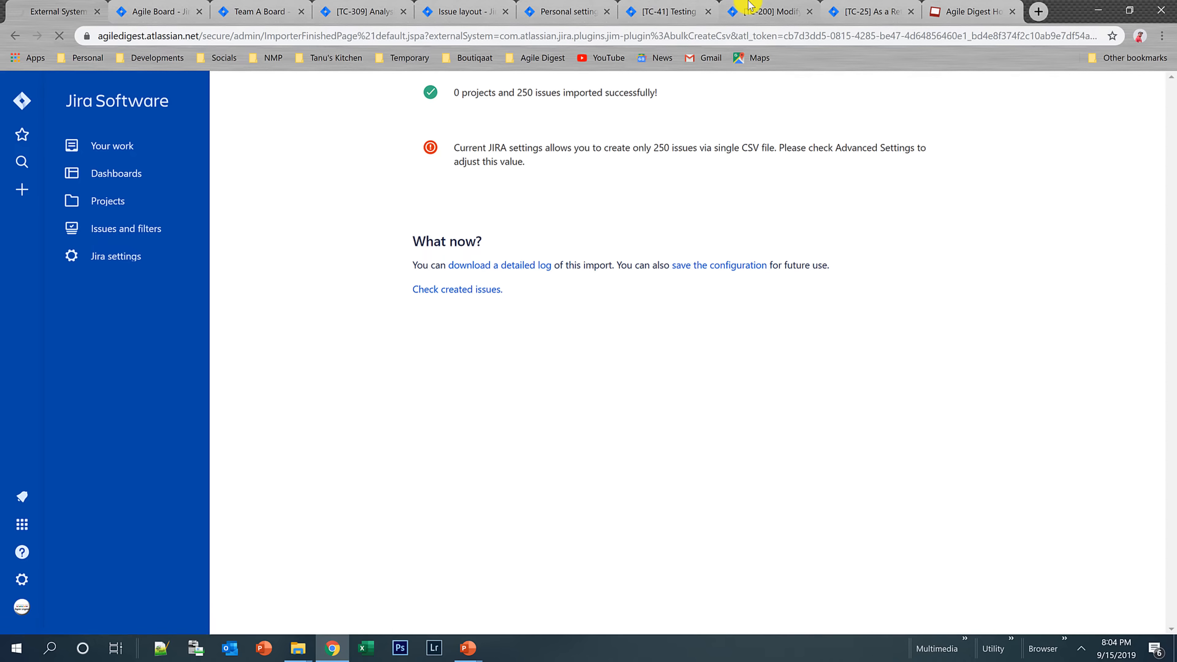
left_click(751, 10)
left_click(858, 12)
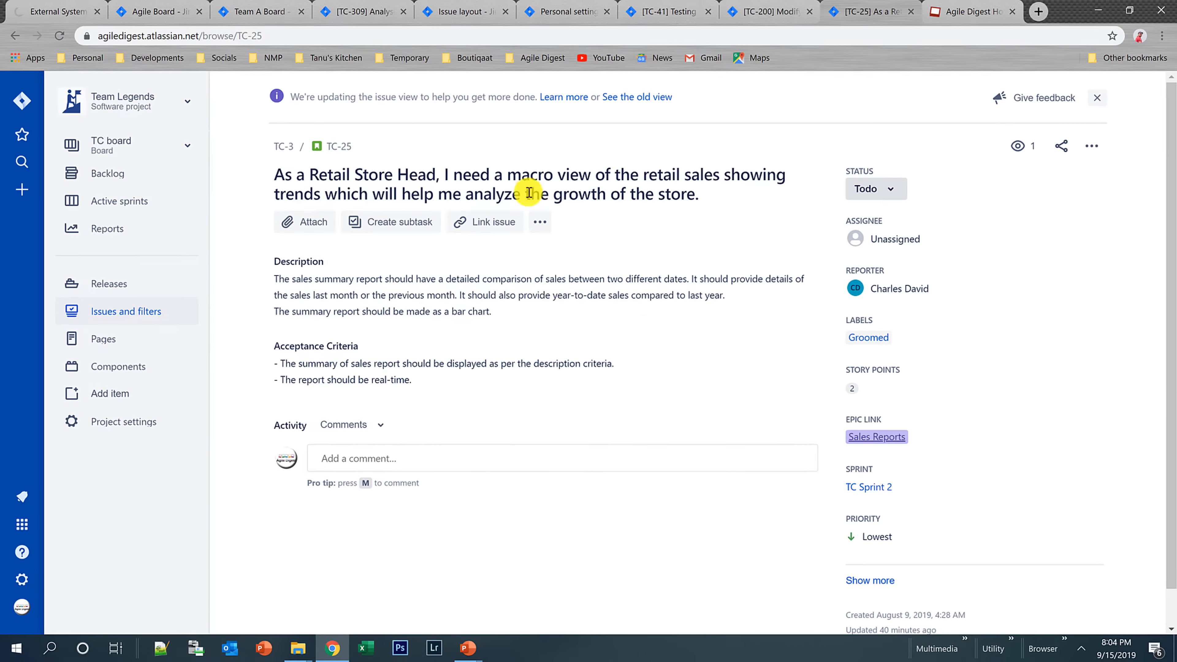
left_click(348, 5)
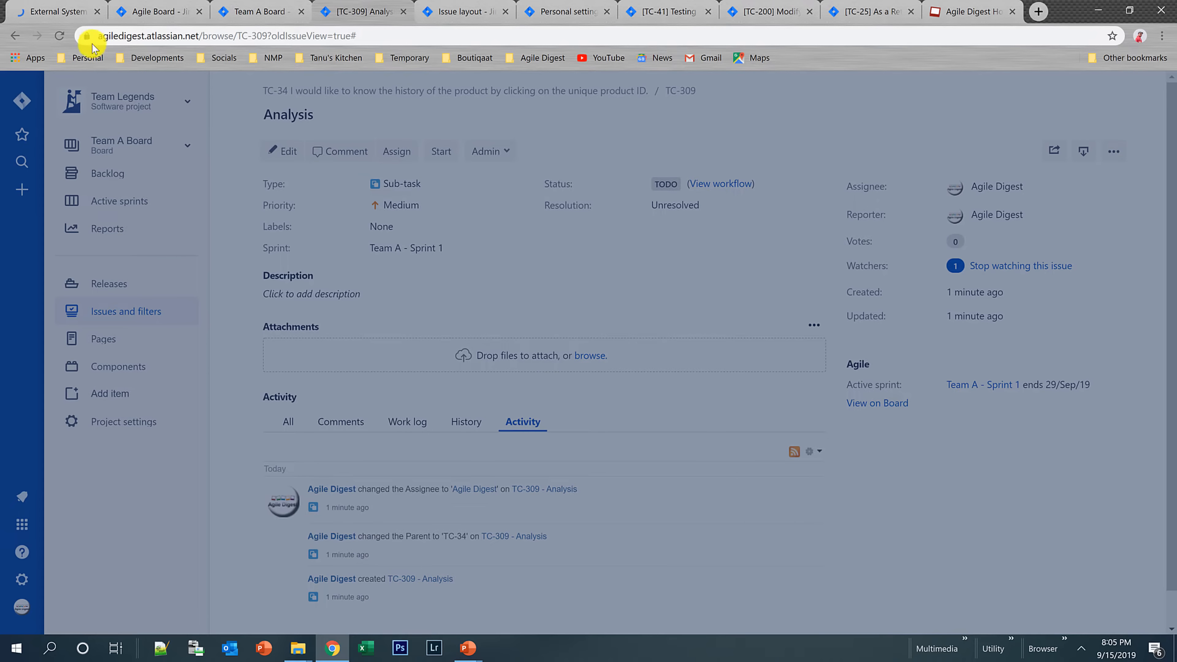
left_click(61, 36)
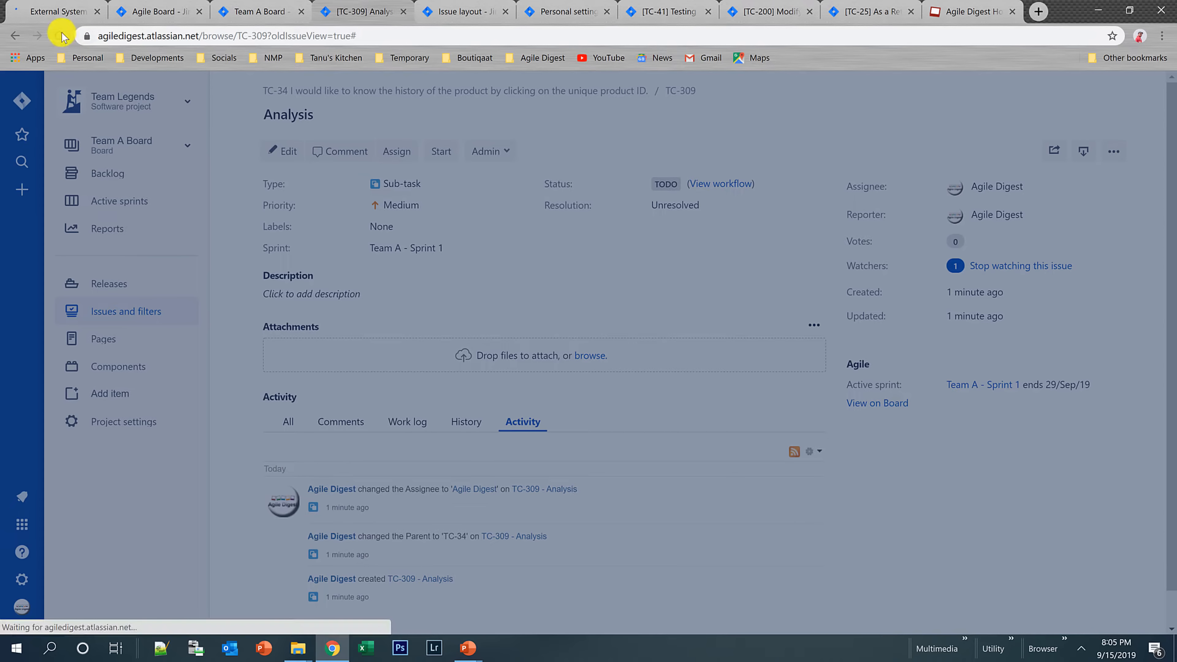
left_click(97, 11)
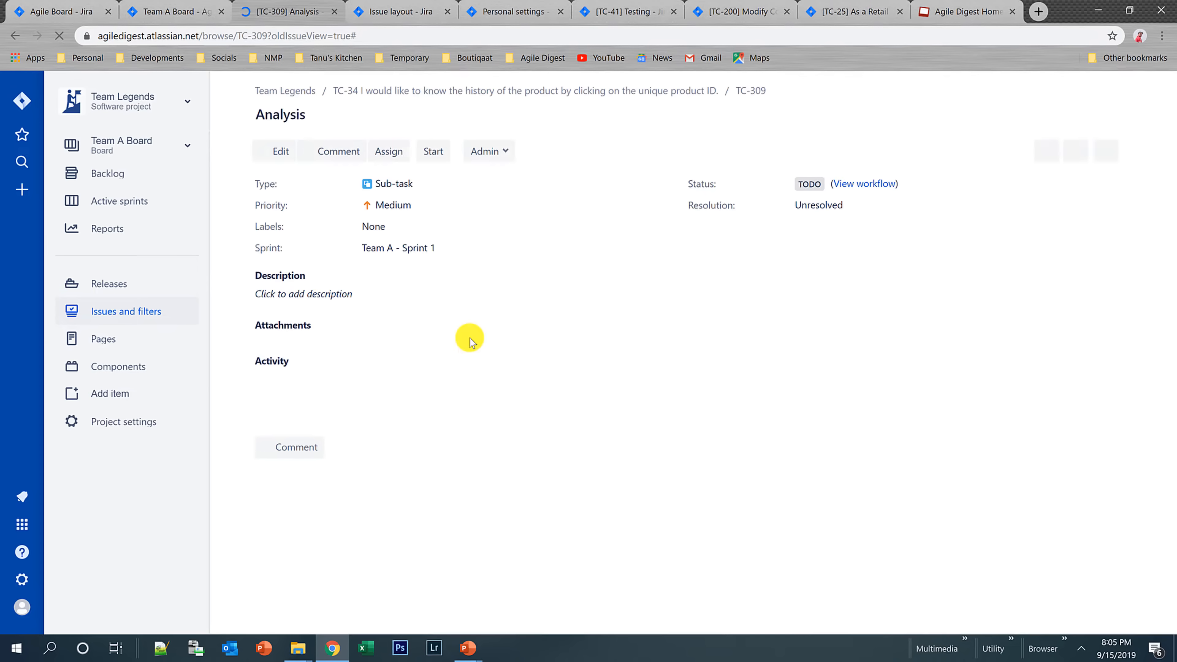
- Reopen the edit form of TC-309 and look up the Time tracking field with "Where is my field?" again
left_click(272, 151)
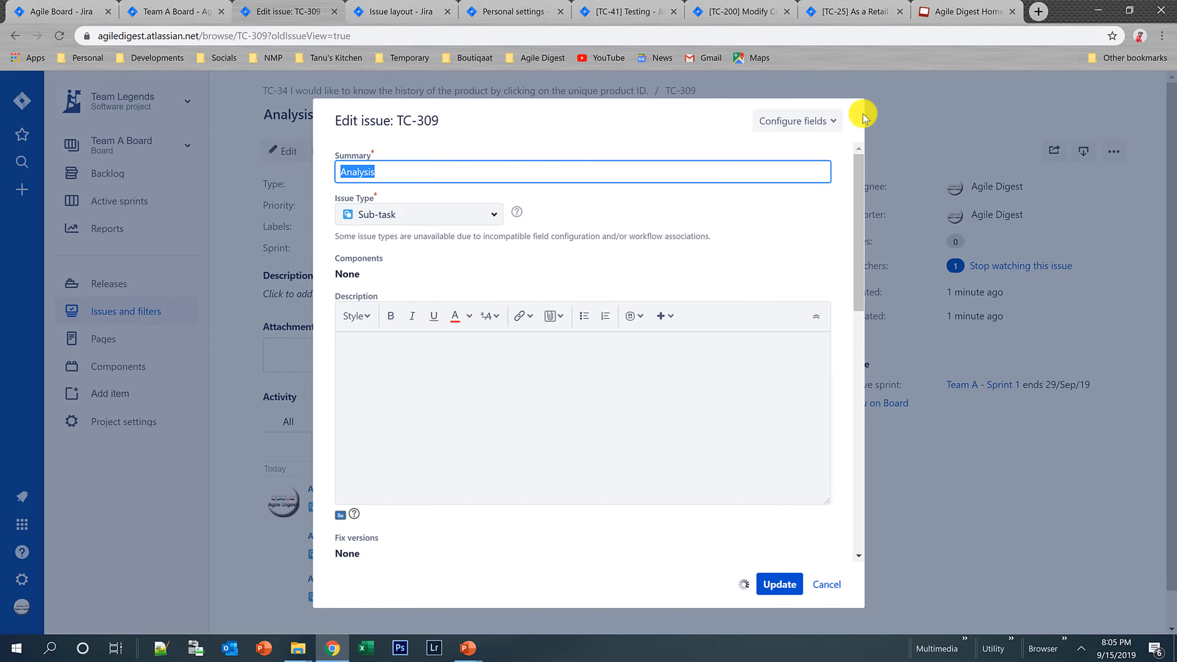
left_click(808, 123)
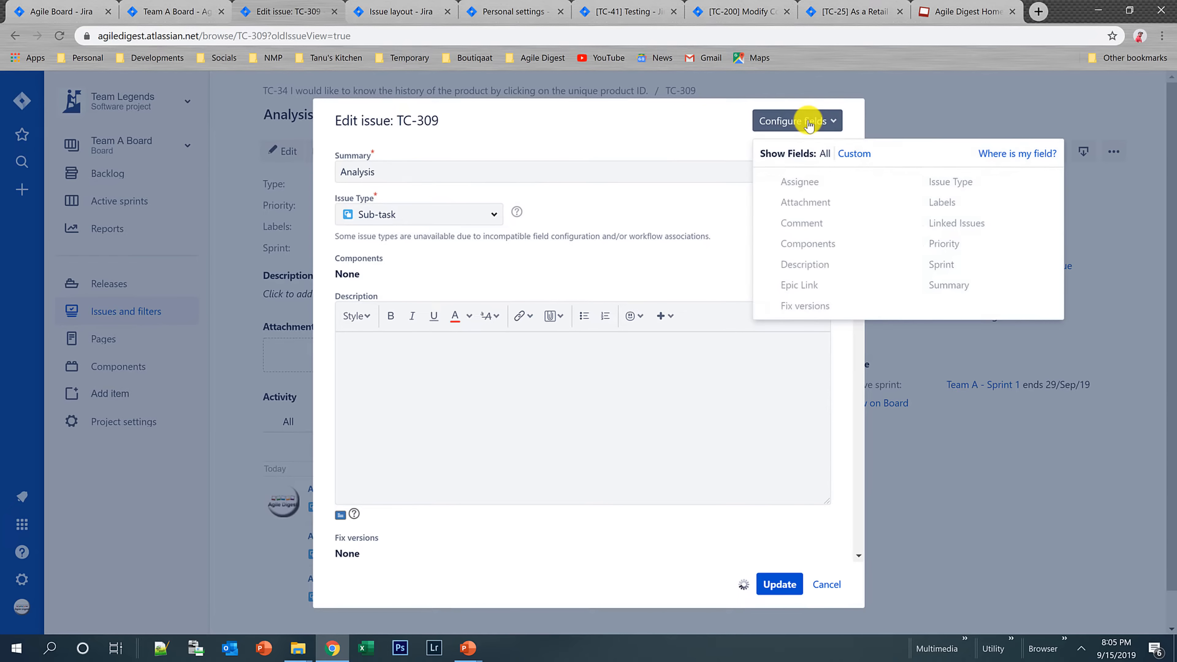
left_click(1014, 153)
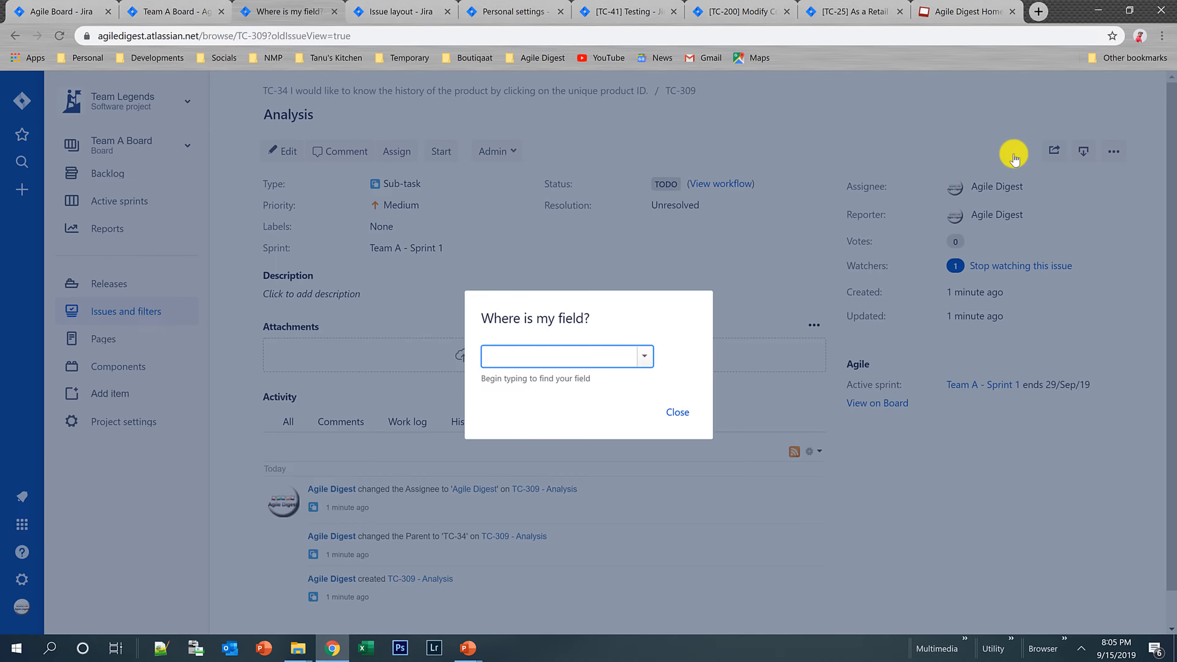
type("tim")
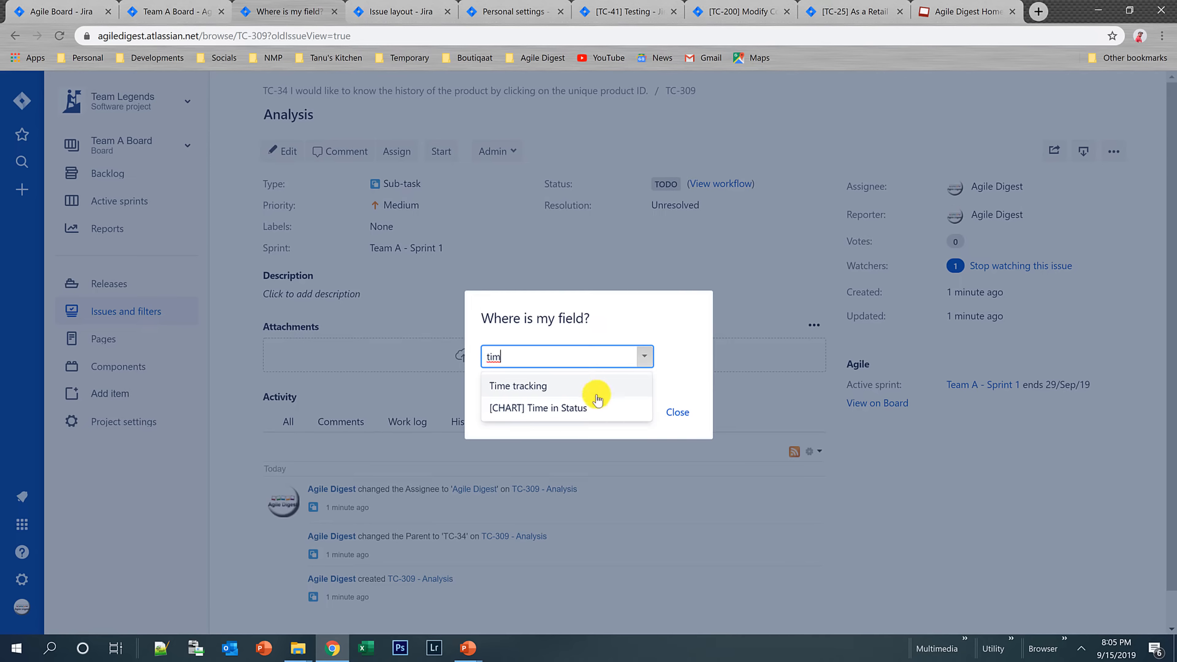
left_click(583, 386)
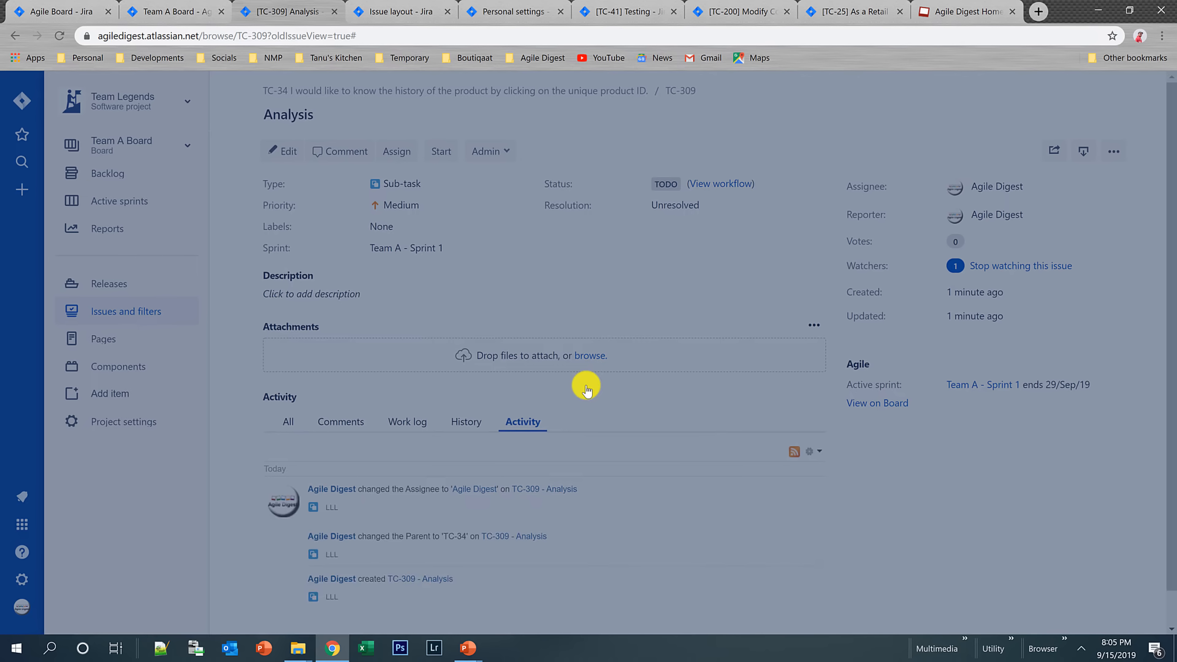
- Reload TC-309 and repeat the Time tracking field lookup from its edit form, searching for "time"
left_click(64, 39)
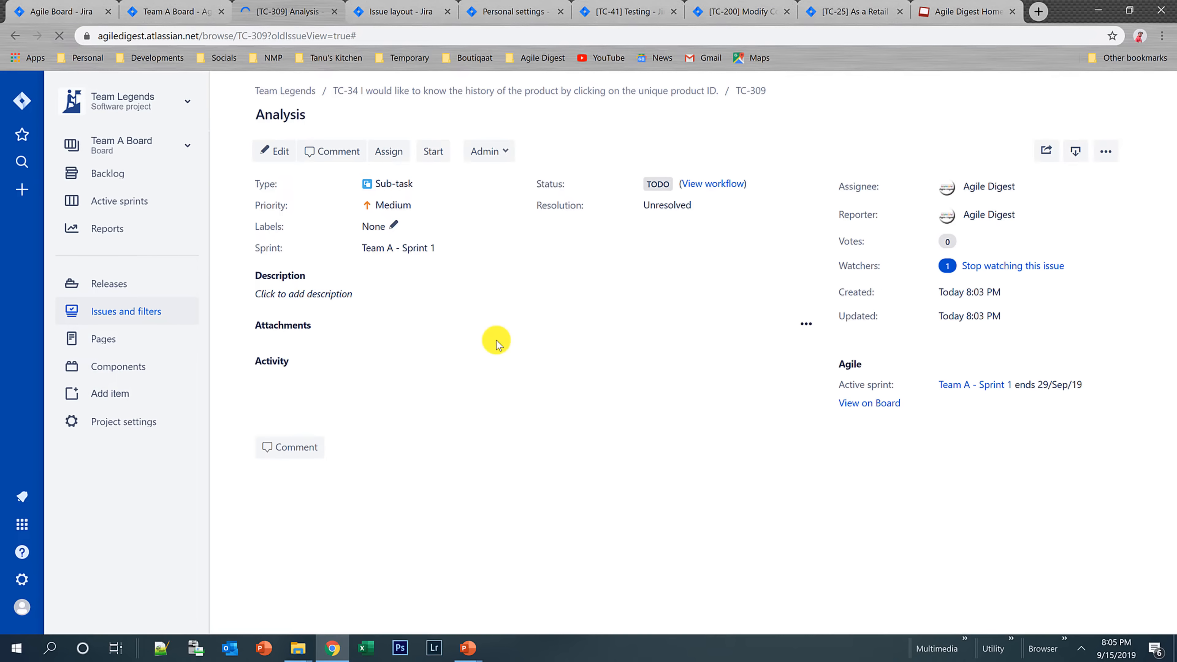
left_click(276, 158)
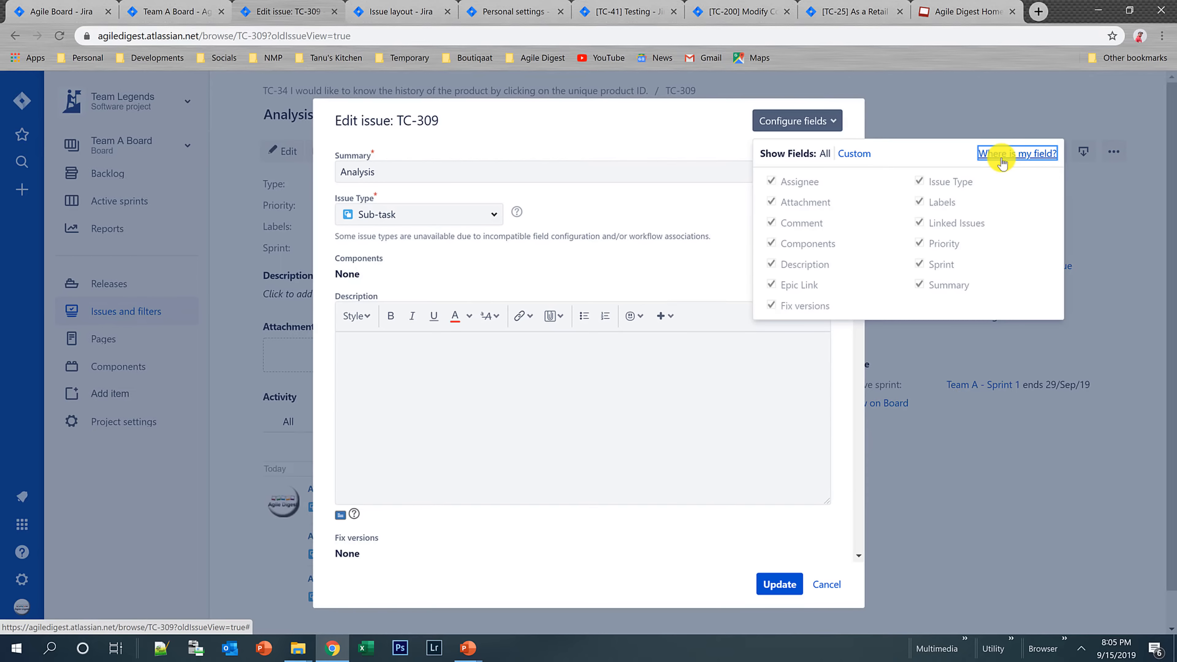
left_click(1002, 157)
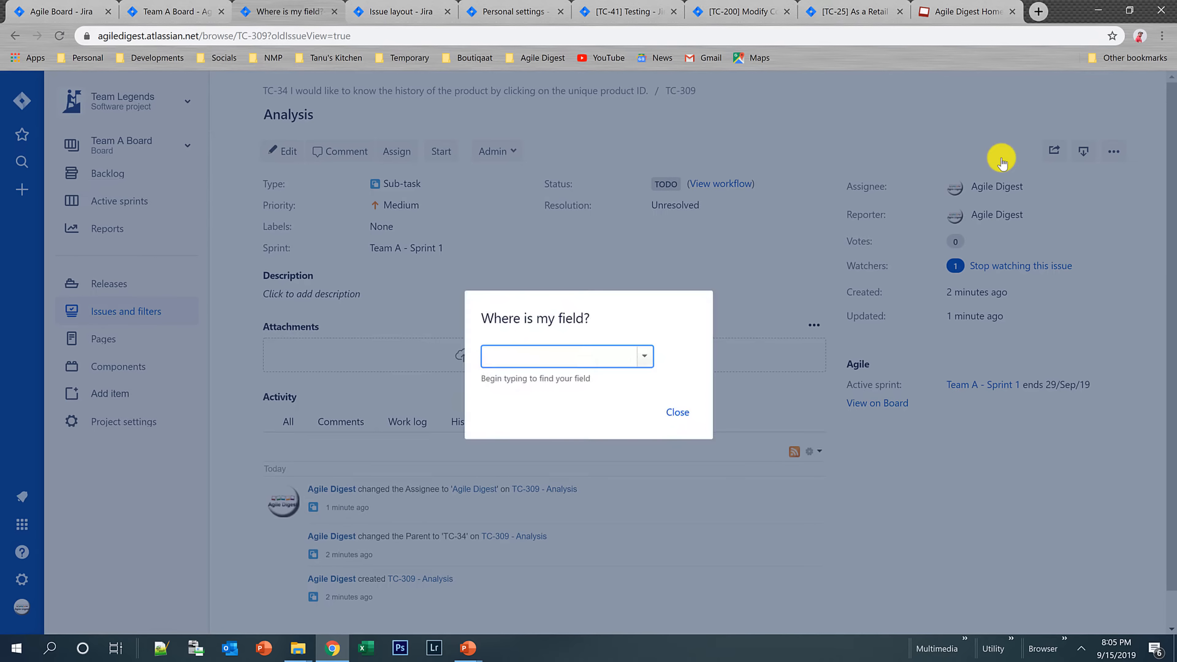
type("time")
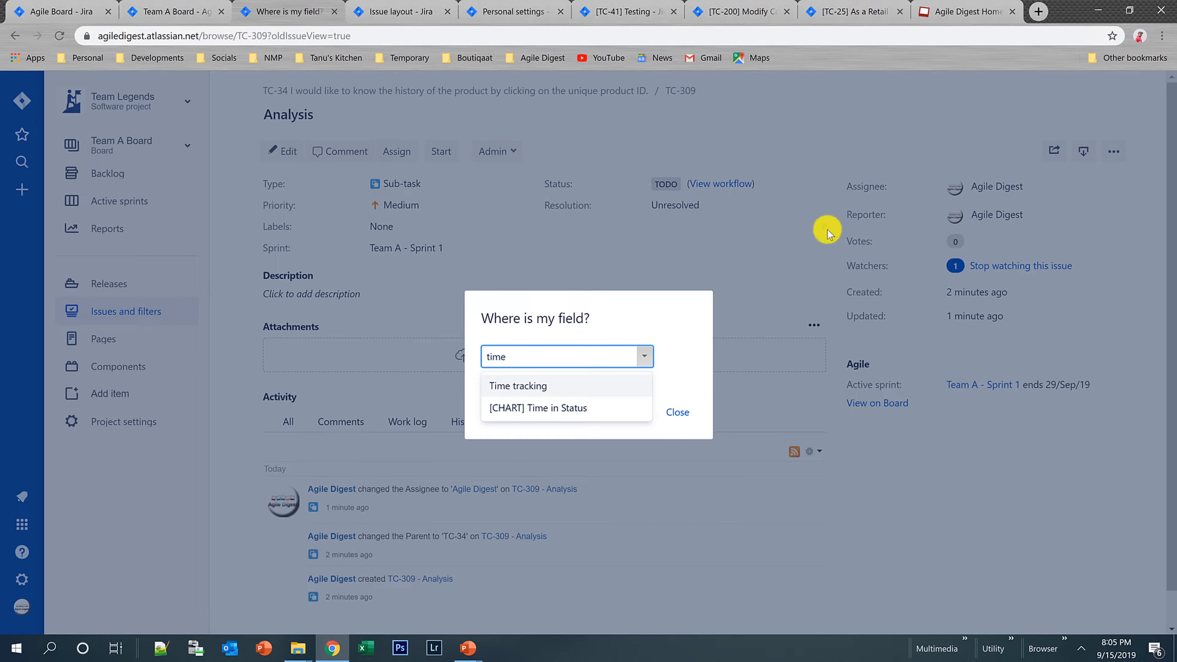
left_click(551, 386)
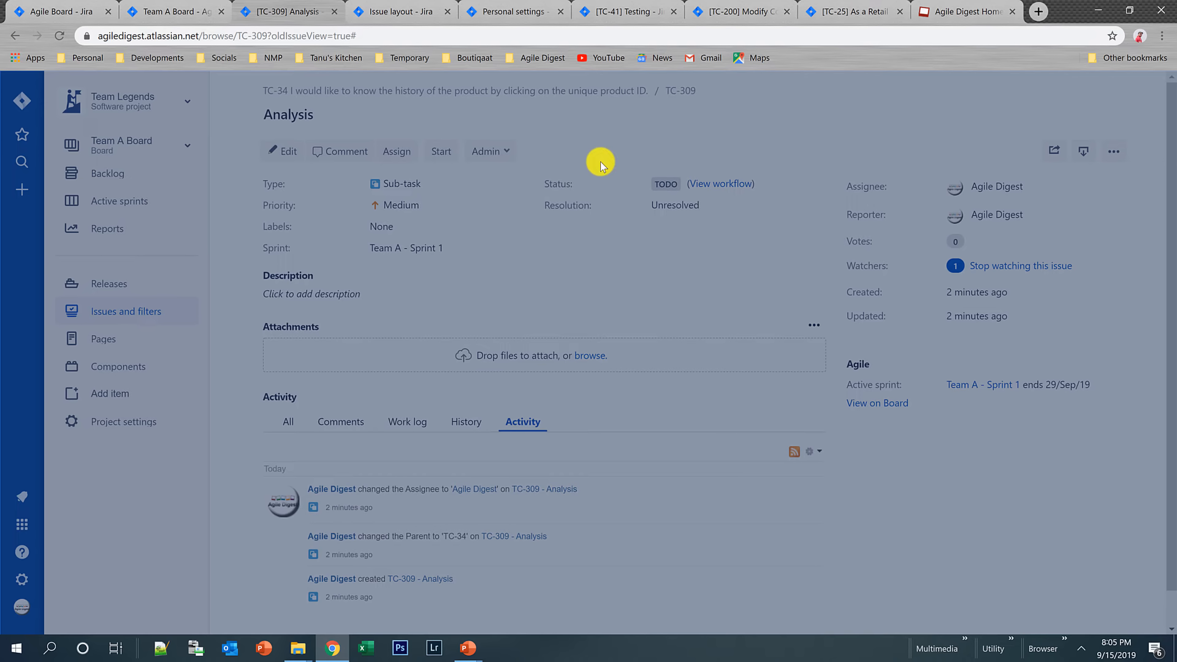
- Reload TC-309, reopen its edit form and examine all fields from description to comment for time tracking
left_click(60, 37)
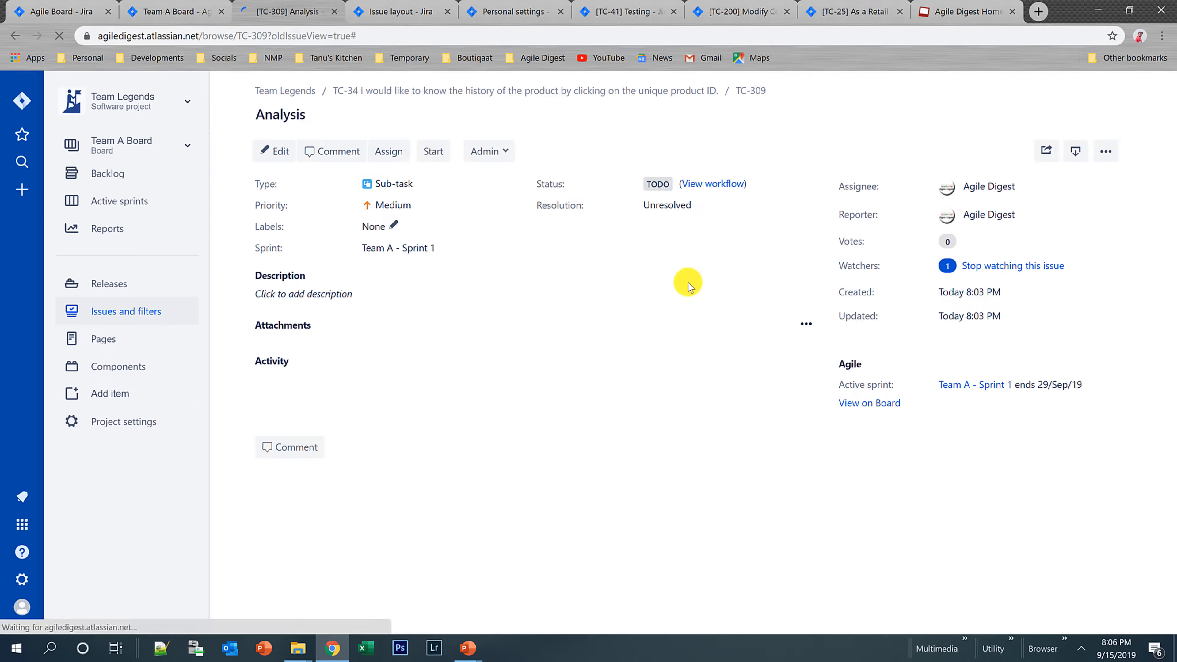
left_click(281, 153)
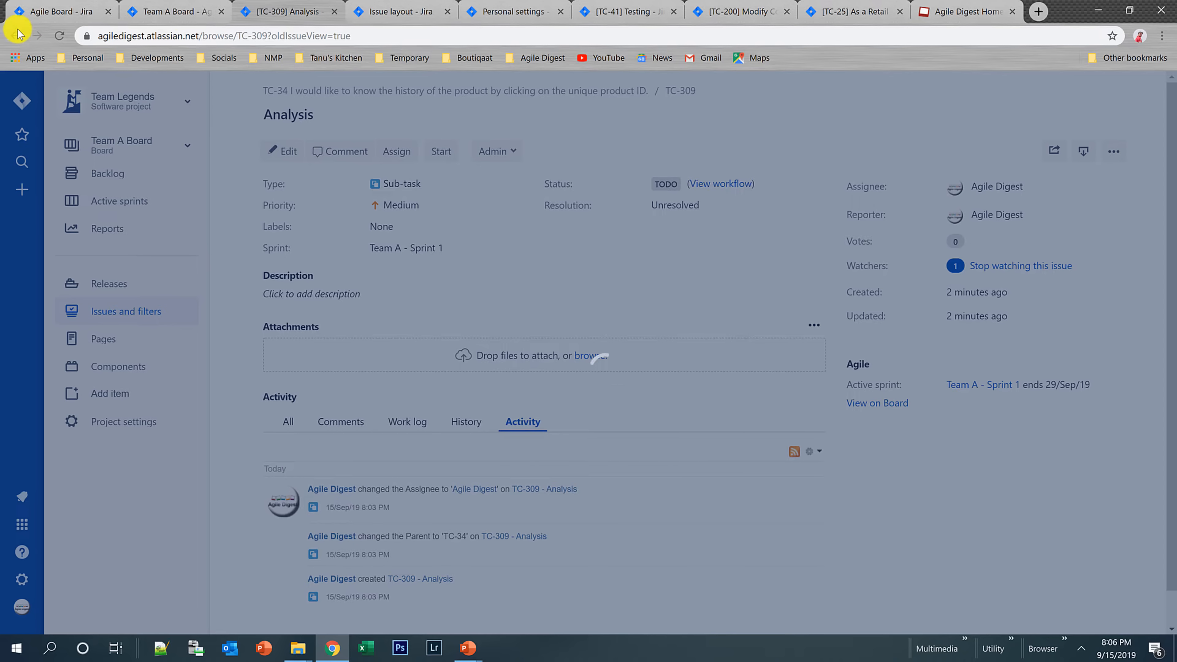
scroll(590, 348, "down", 5)
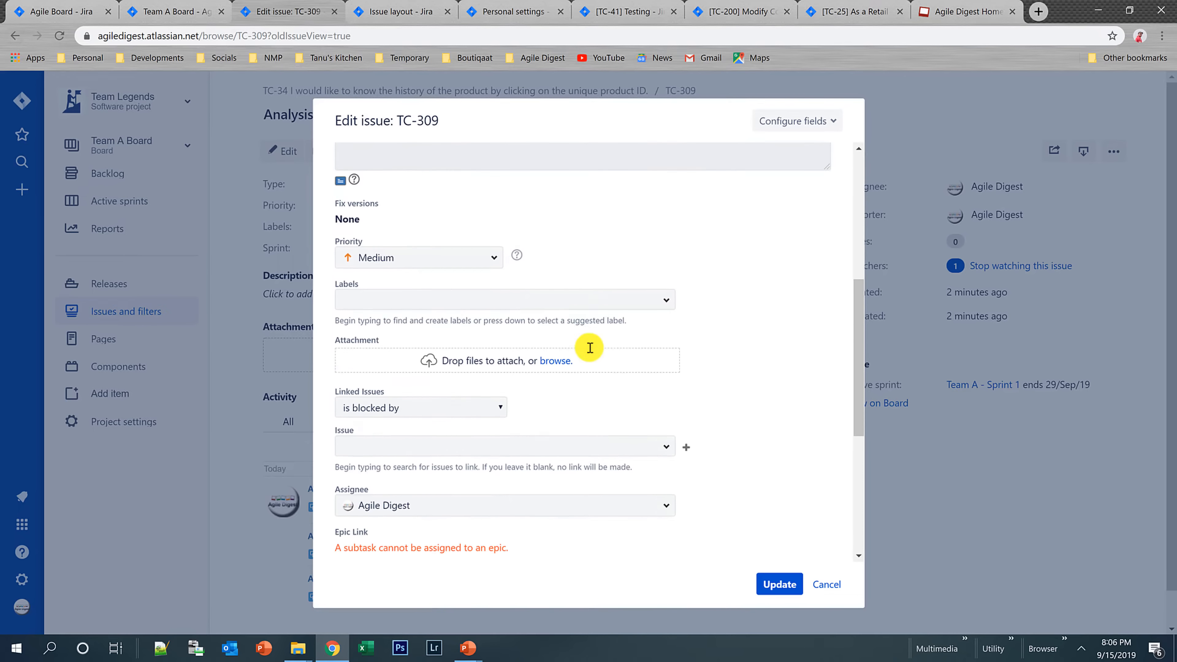
scroll(684, 424, "down", 5)
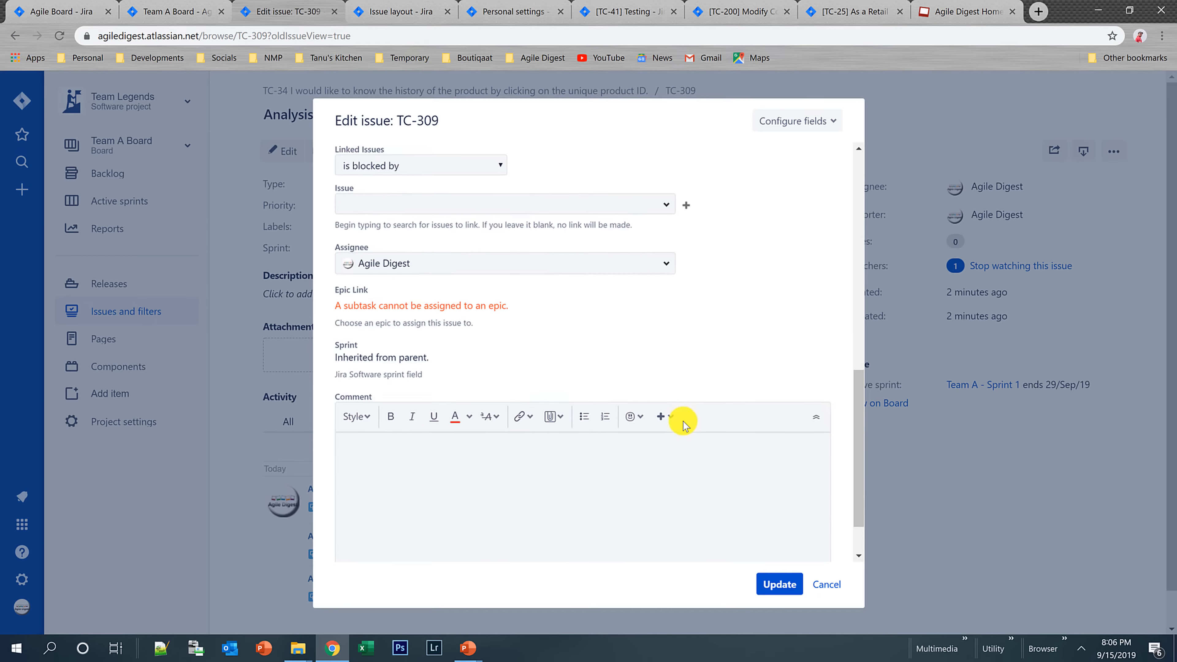
scroll(684, 424, "down", 2)
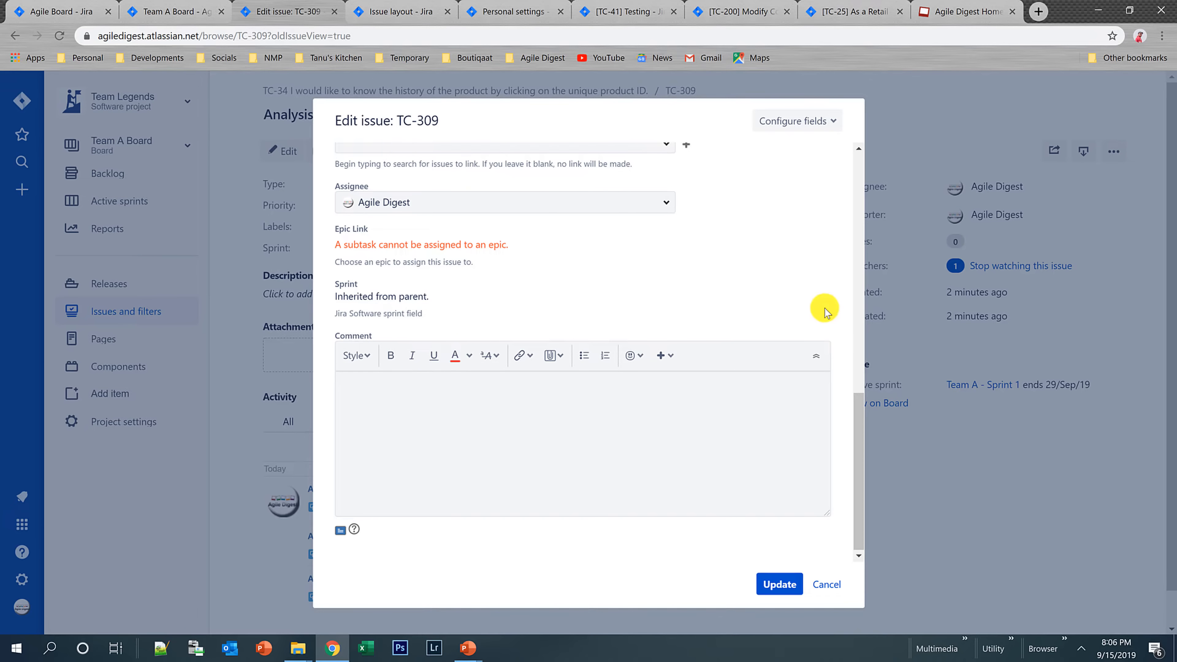
scroll(824, 311, "up", 5)
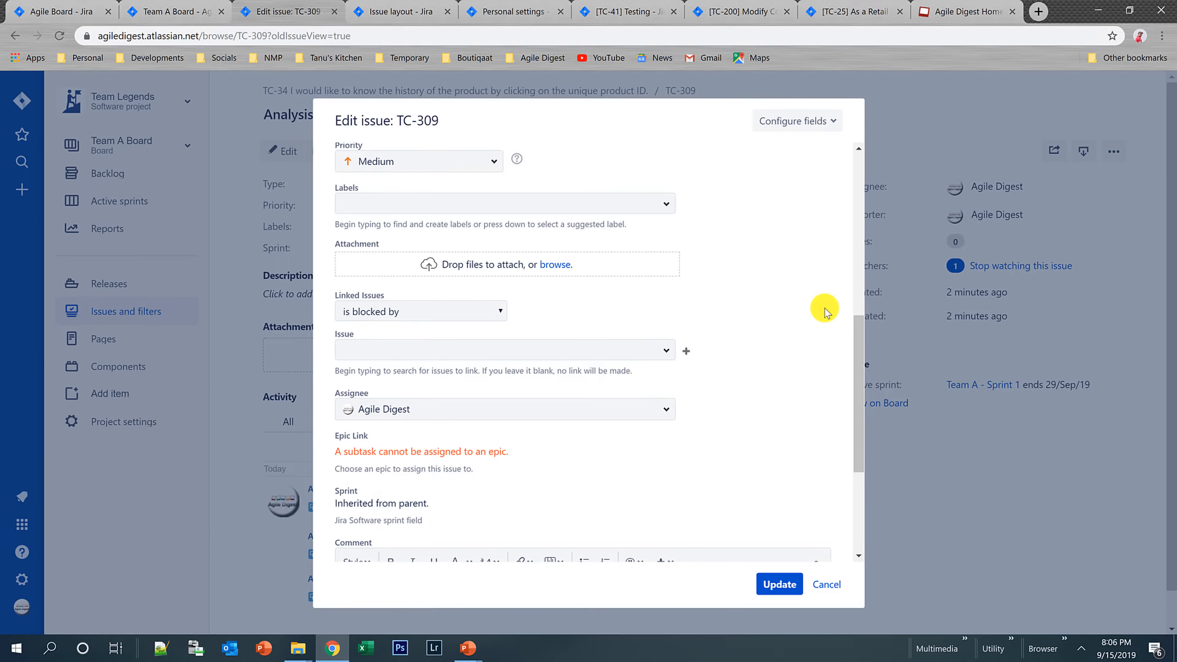
scroll(824, 311, "up", 7)
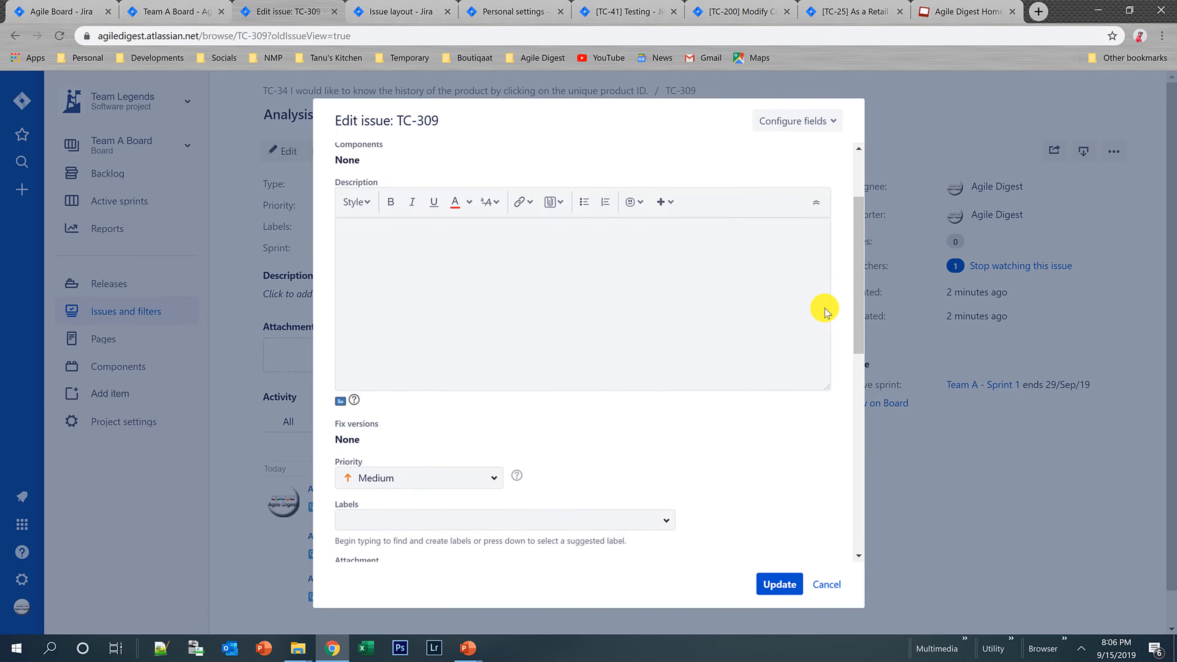
- Close the edit form of TC-309 and discard its unsaved changes
scroll(825, 311, "up", 3)
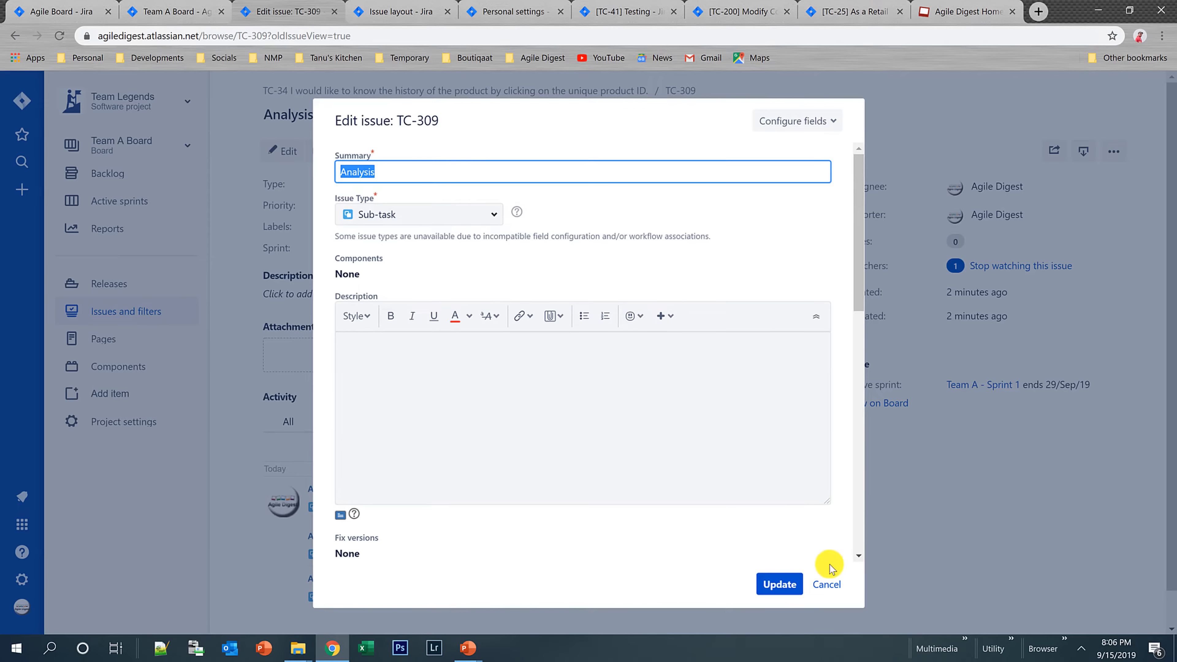
left_click(827, 585)
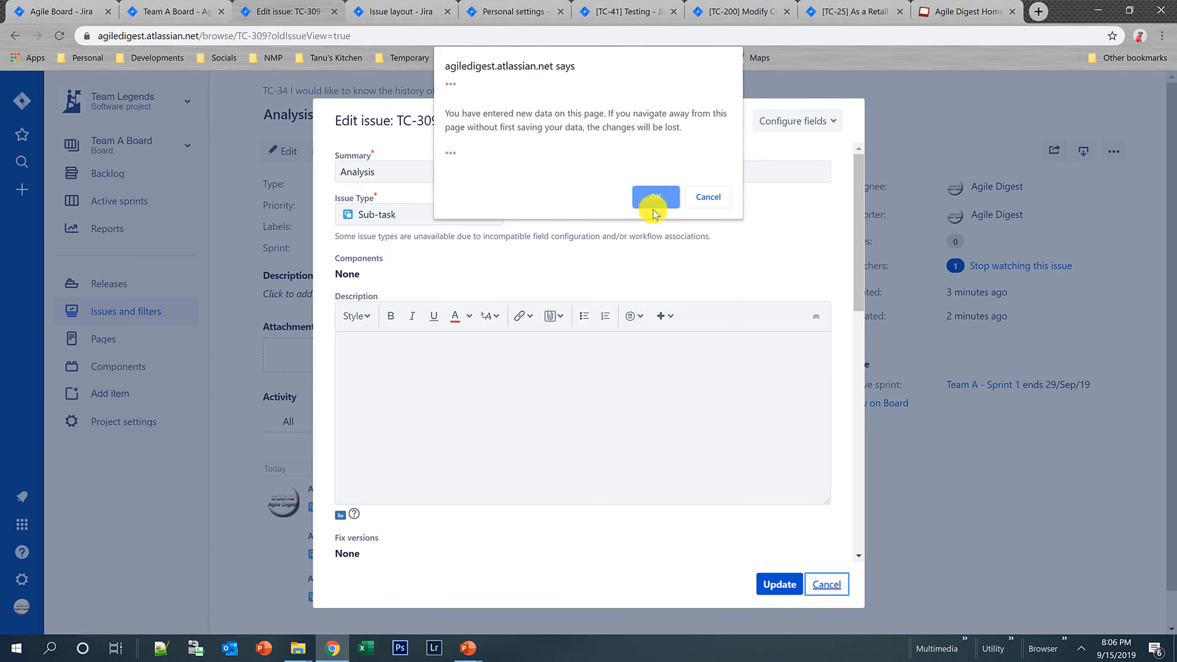
left_click(653, 210)
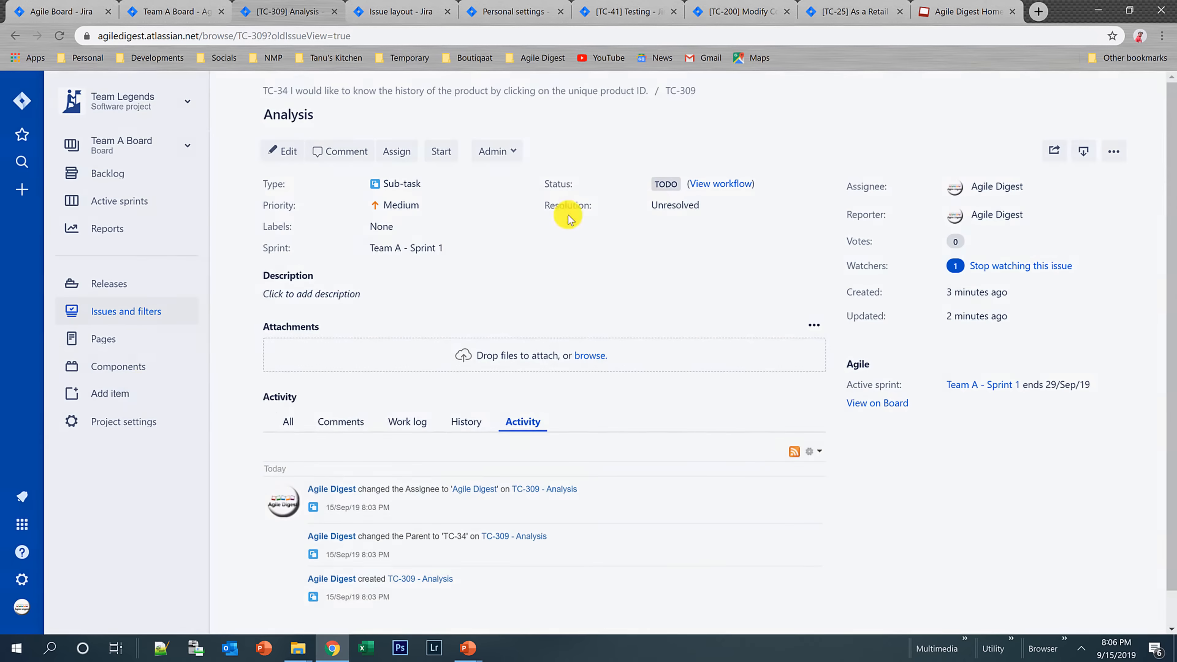
- Open the project settings in a new tab and bring up the TC: Scrum Default Issue Screen configuration from the default screen scheme
right_click(115, 434)
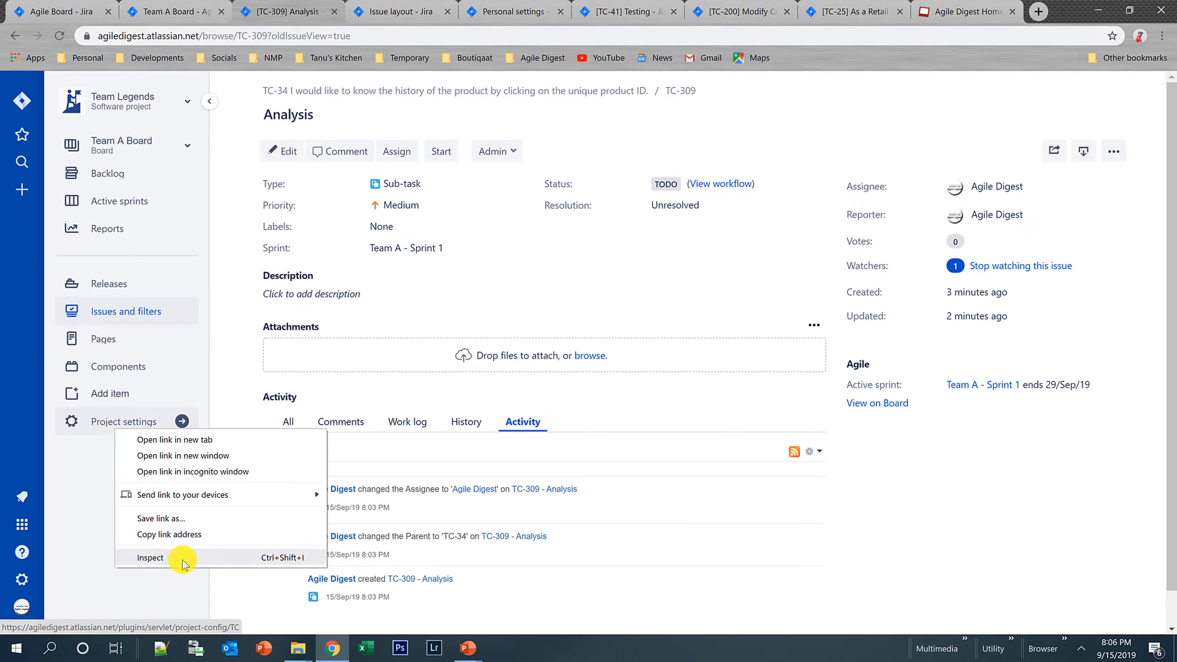
left_click(186, 443)
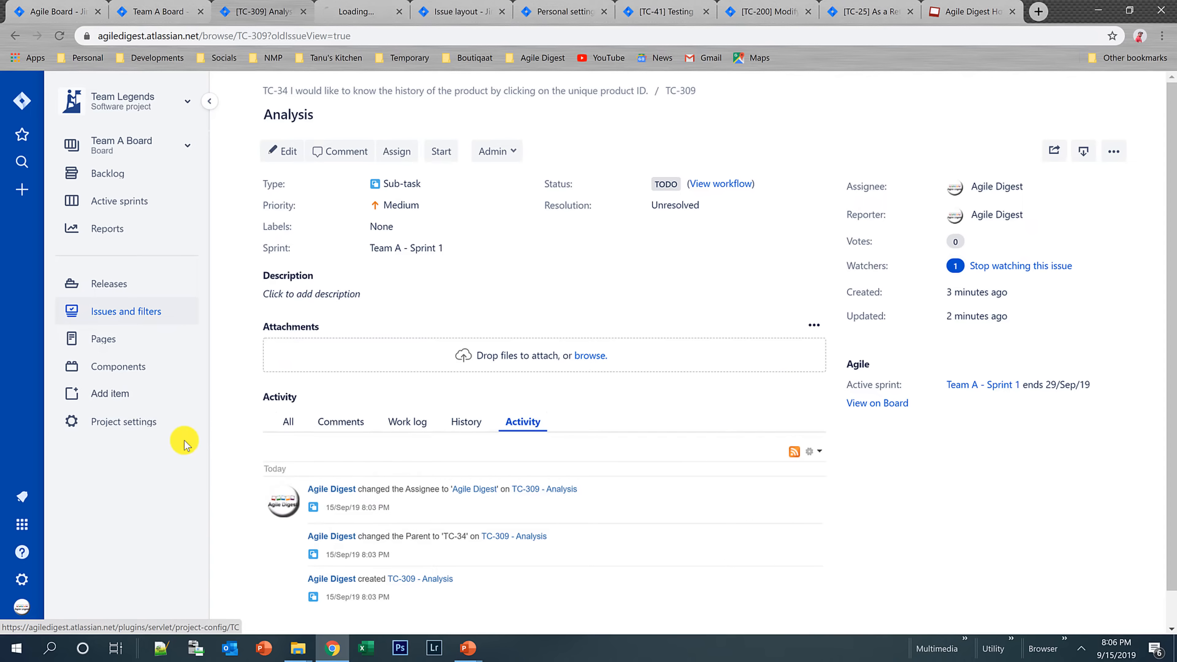
left_click(353, 14)
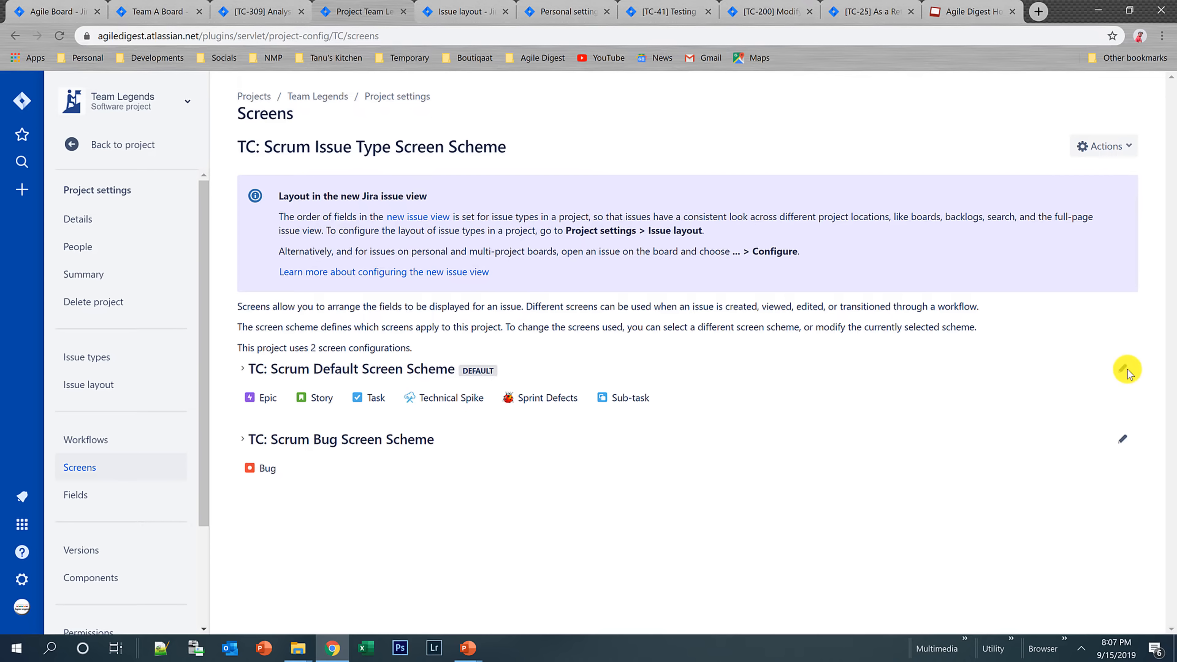
left_click(1122, 370)
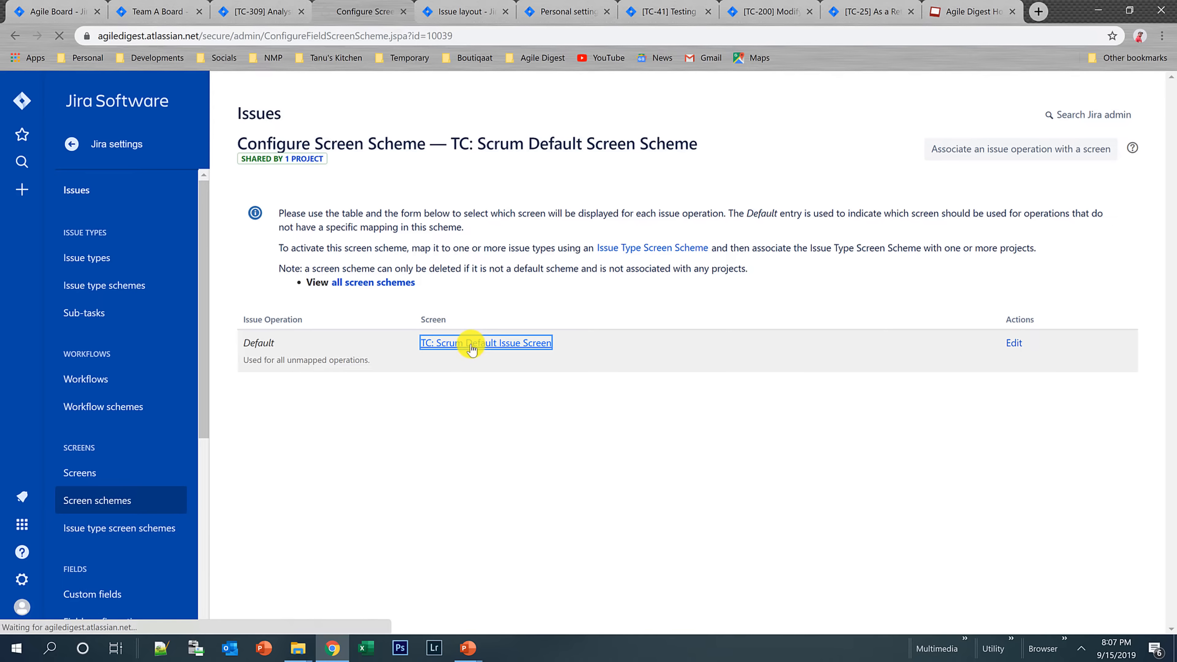
left_click(472, 347)
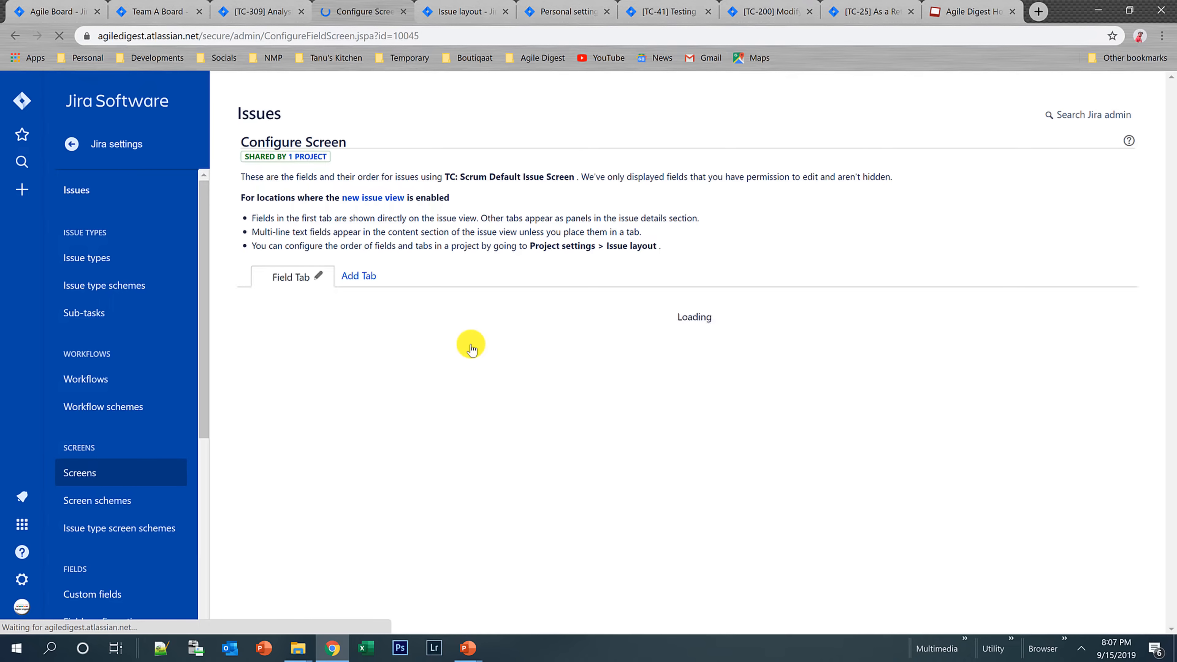
- Add the Time tracking field to the TC: Scrum Default Issue Screen
scroll(469, 346, "down", 3)
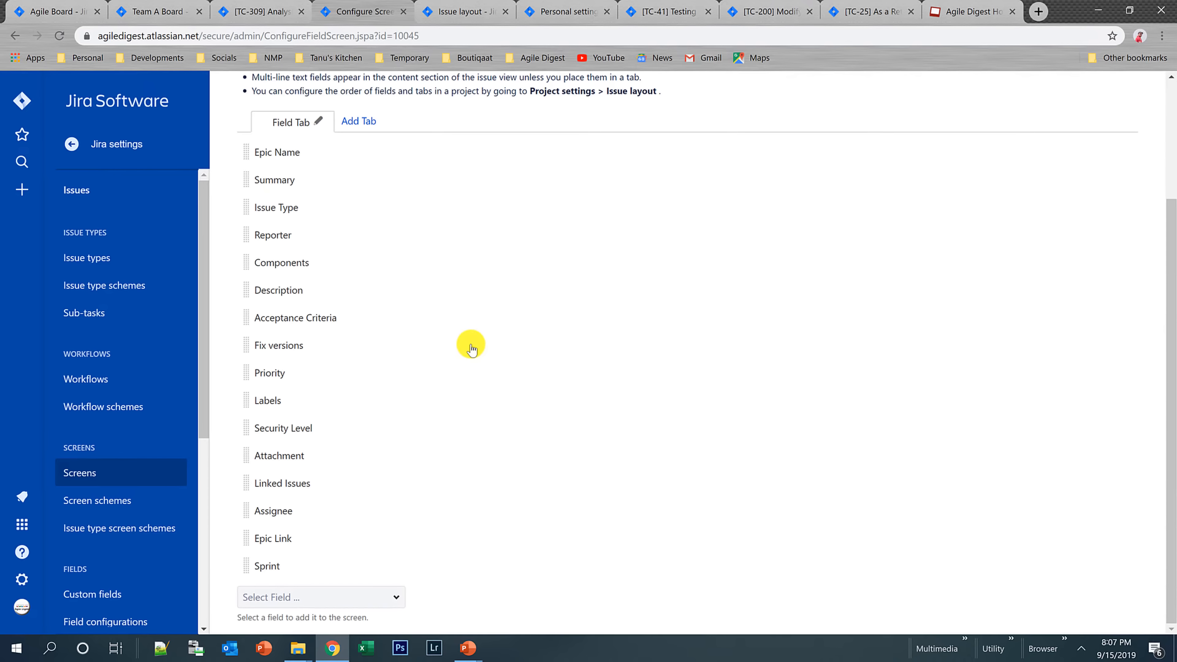
left_click(321, 598)
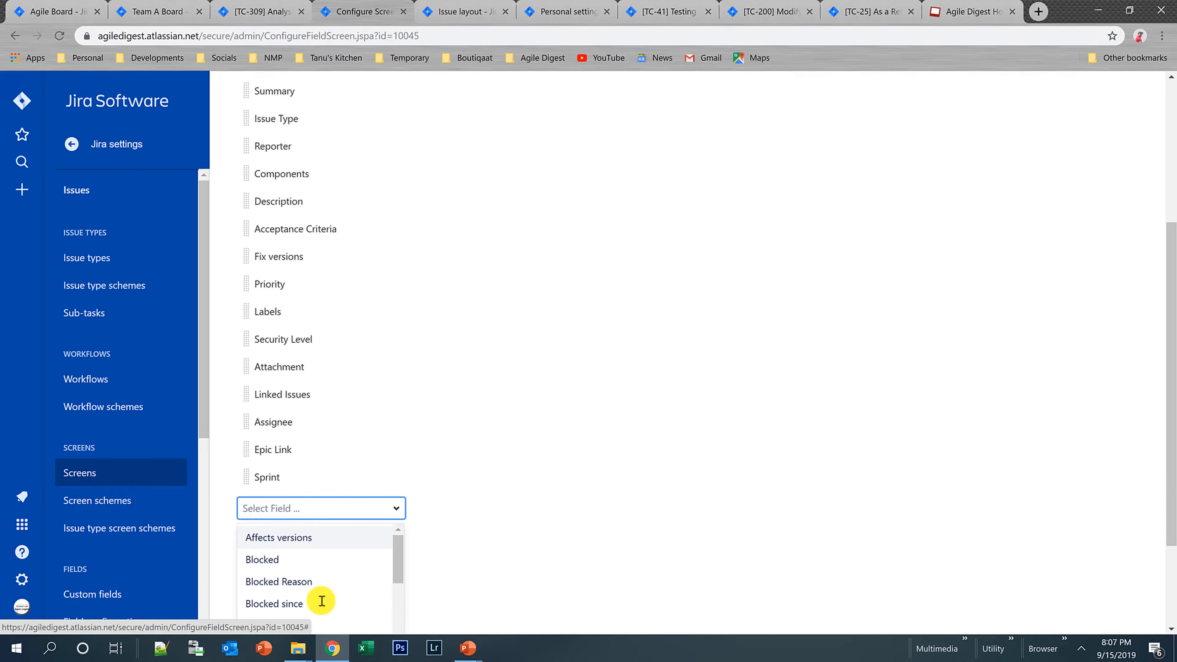
type("tim")
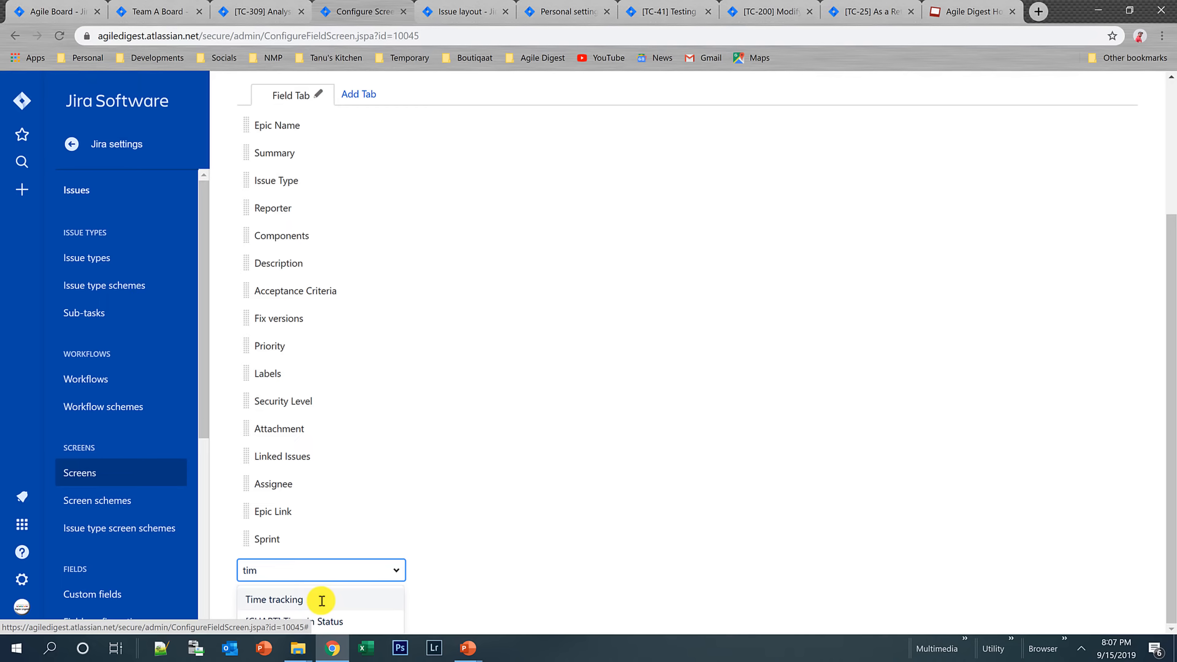
right_click(321, 600)
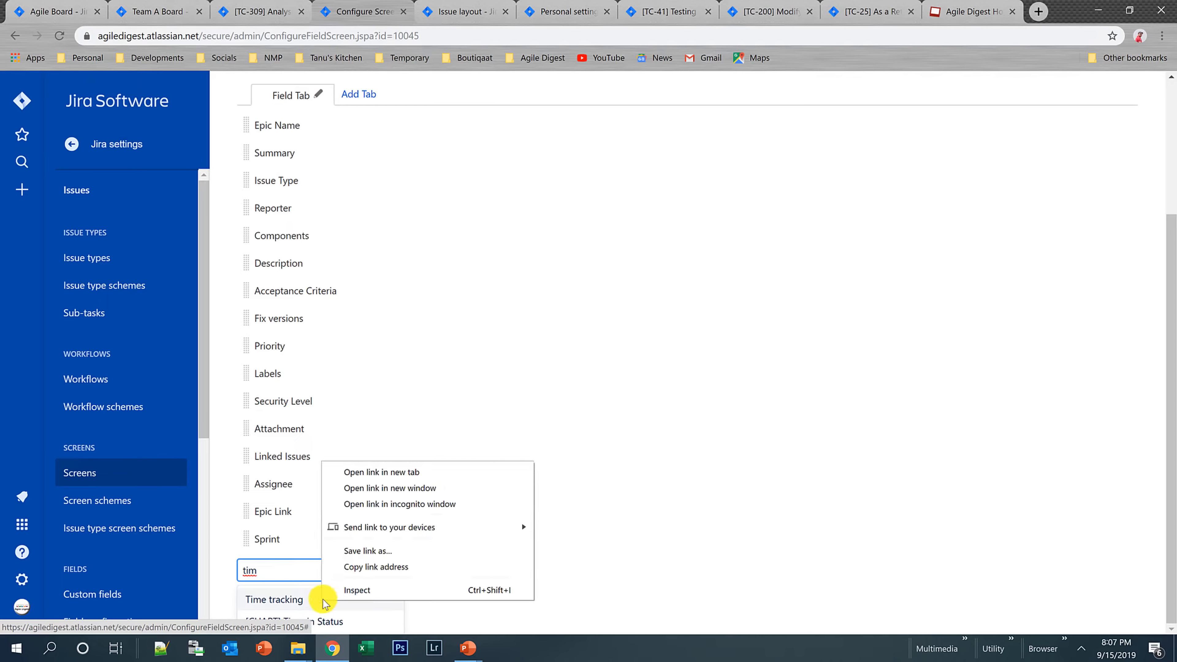
left_click(274, 598)
left_click(275, 599)
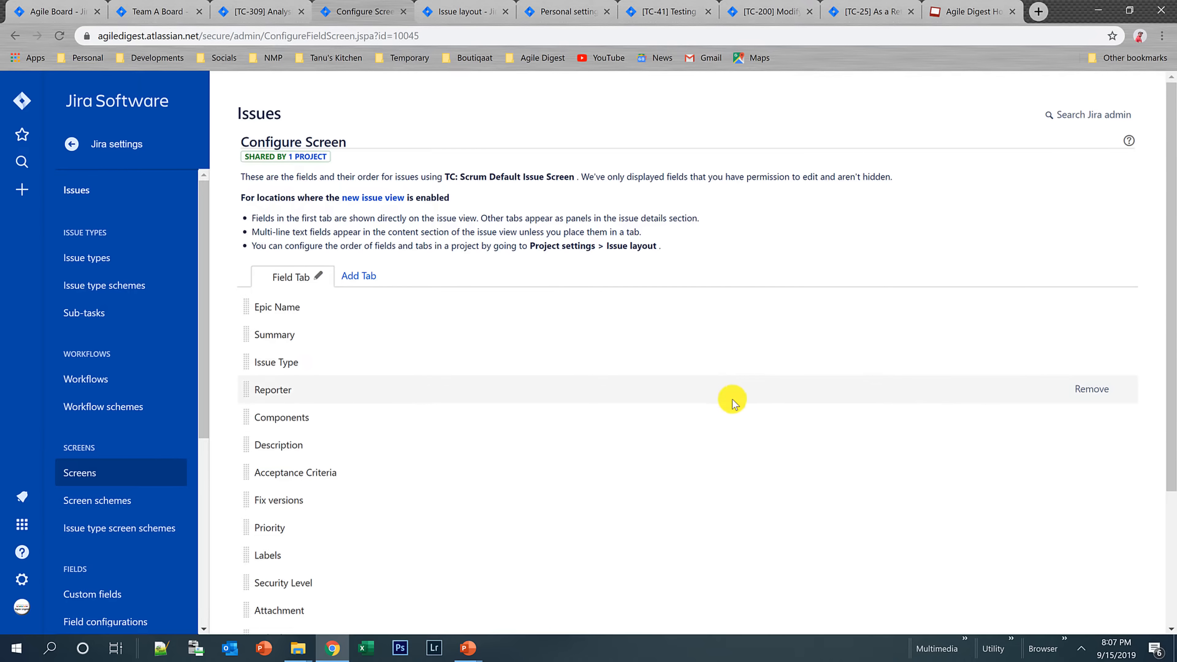
- Return to TC-309, reload it and reopen its edit form at the Original Estimate and Remaining Estimate fields
left_click(257, 10)
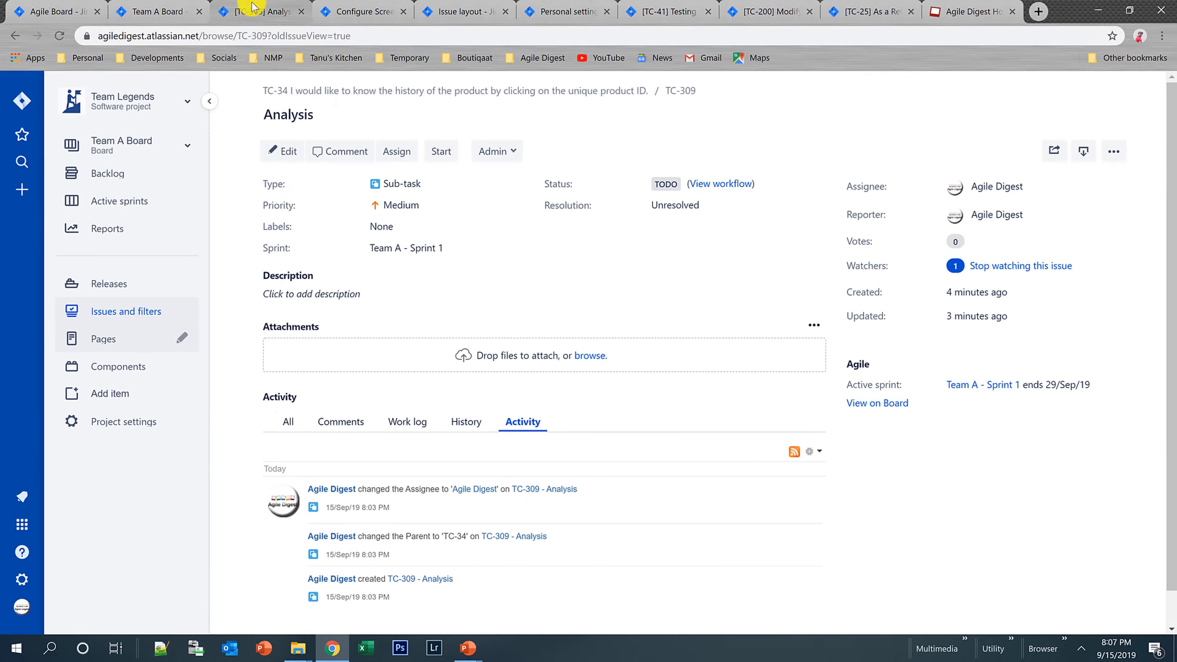
left_click(60, 37)
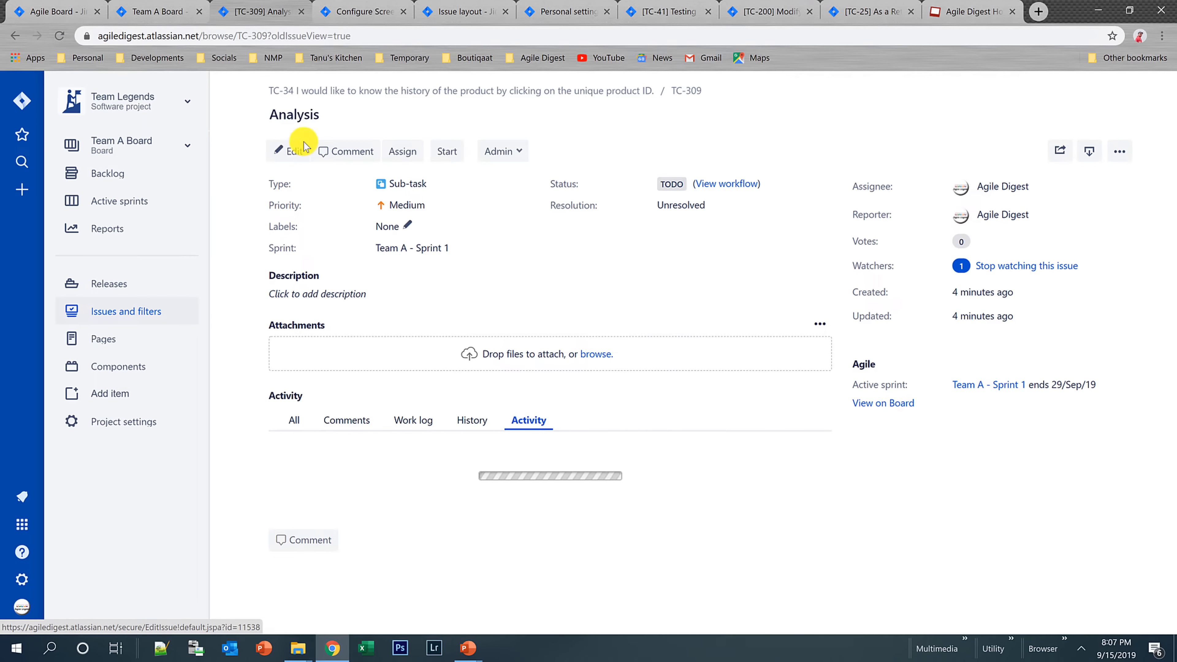
left_click(292, 156)
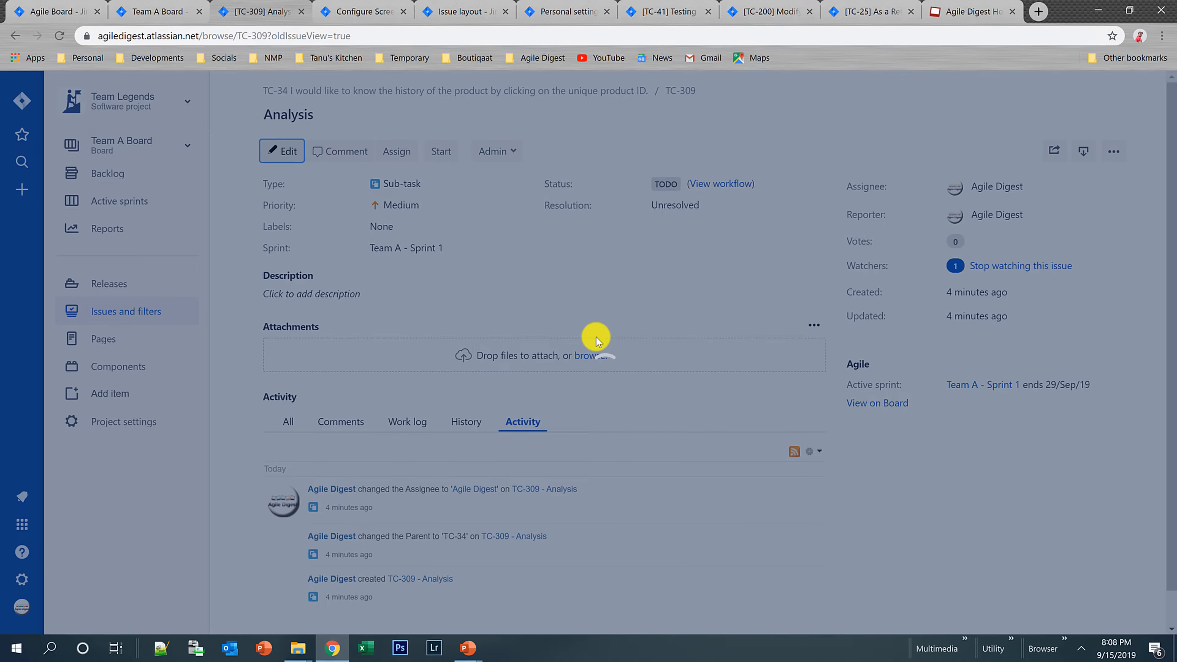
scroll(597, 339, "down", 10)
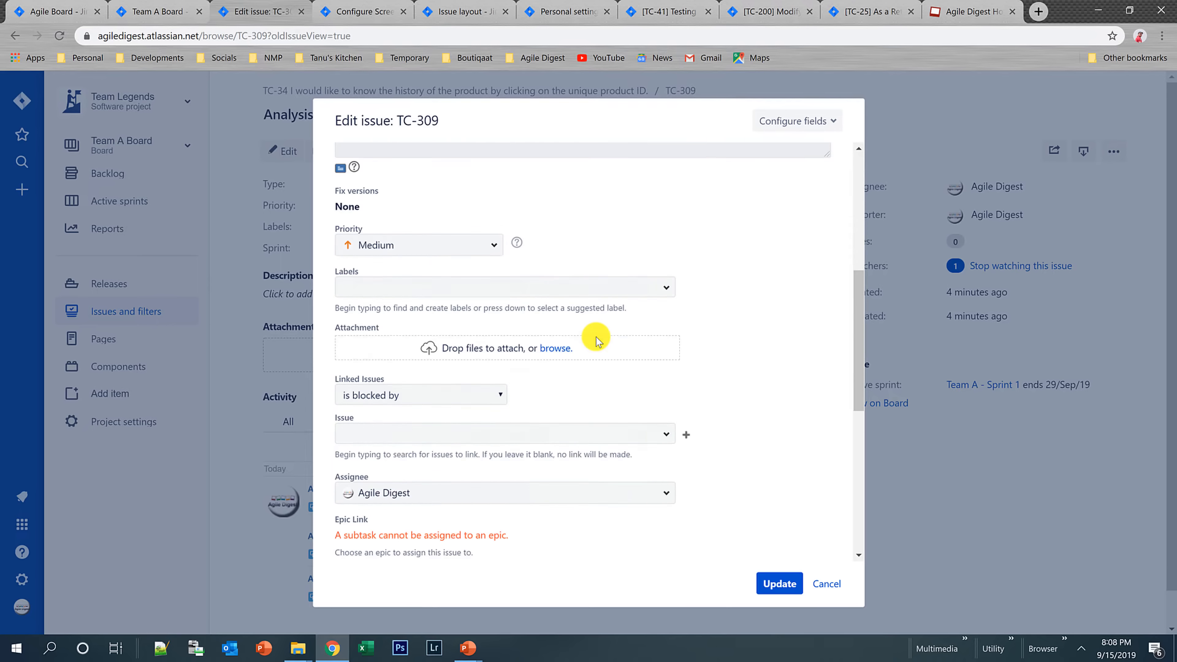
scroll(596, 339, "down", 4)
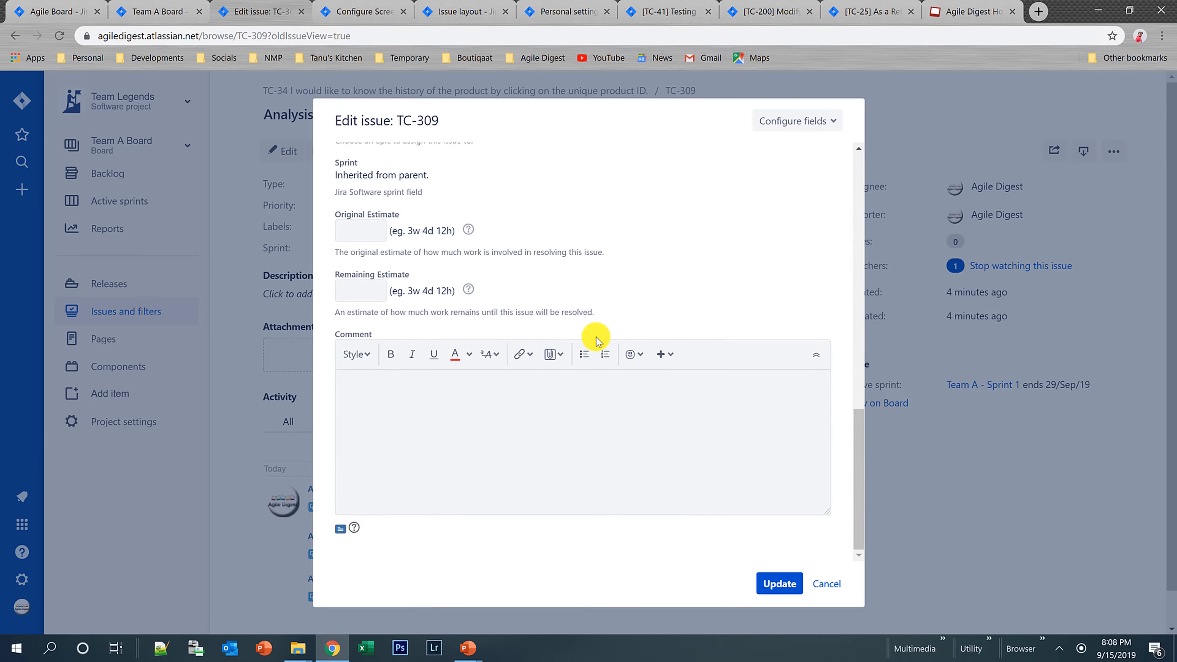
- Set the Original Estimate and Remaining Estimate of TC-309 to 4h and save the issue
left_click(363, 232)
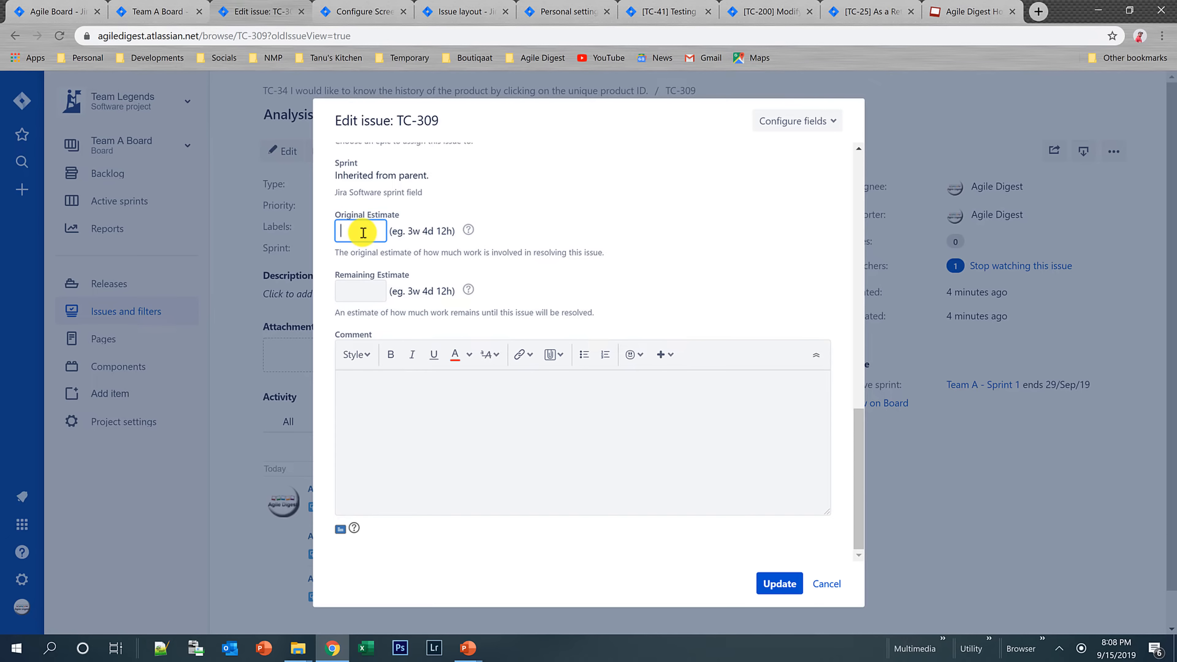
type("4")
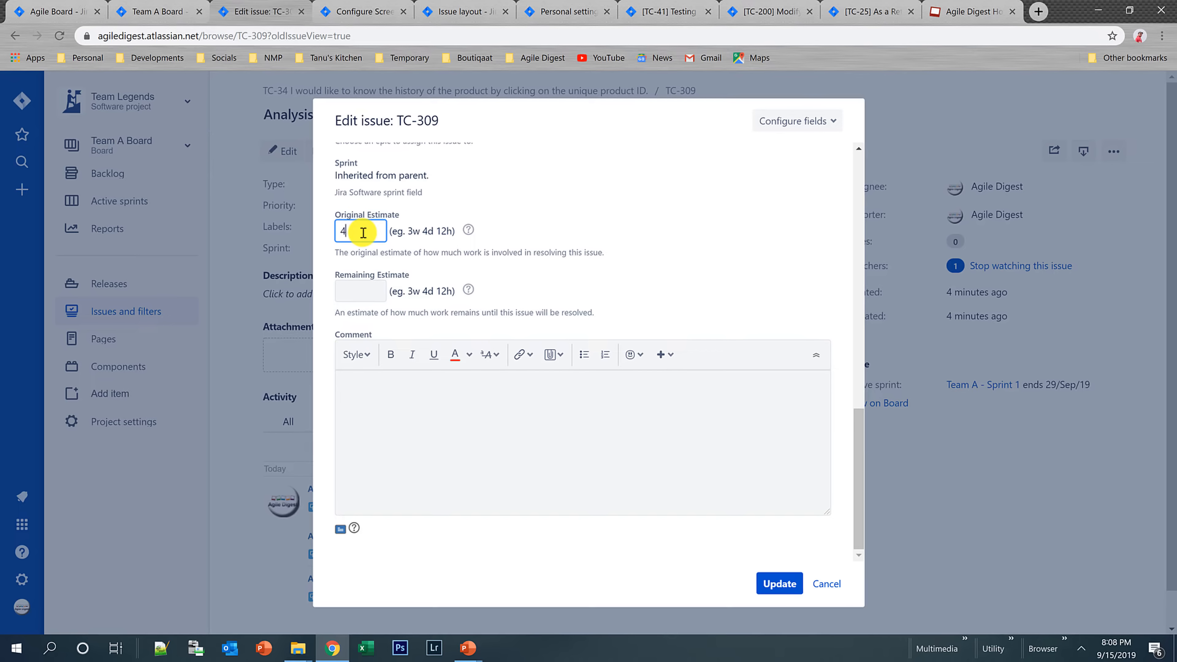
type("h")
left_click(353, 290)
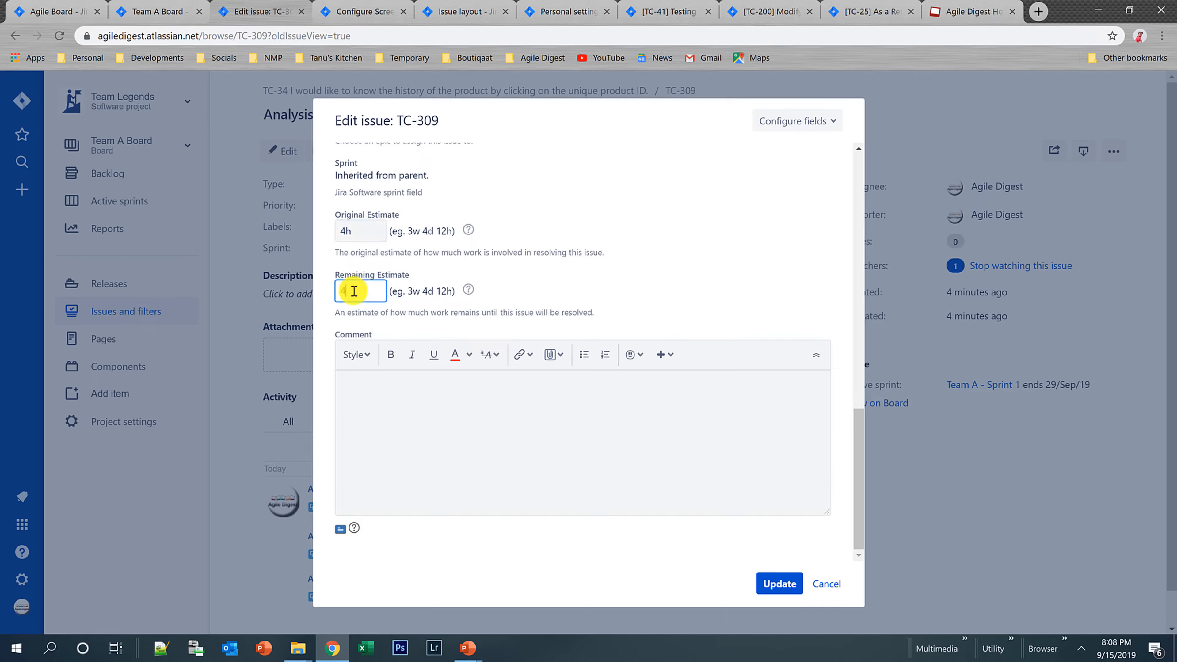
left_click(795, 585)
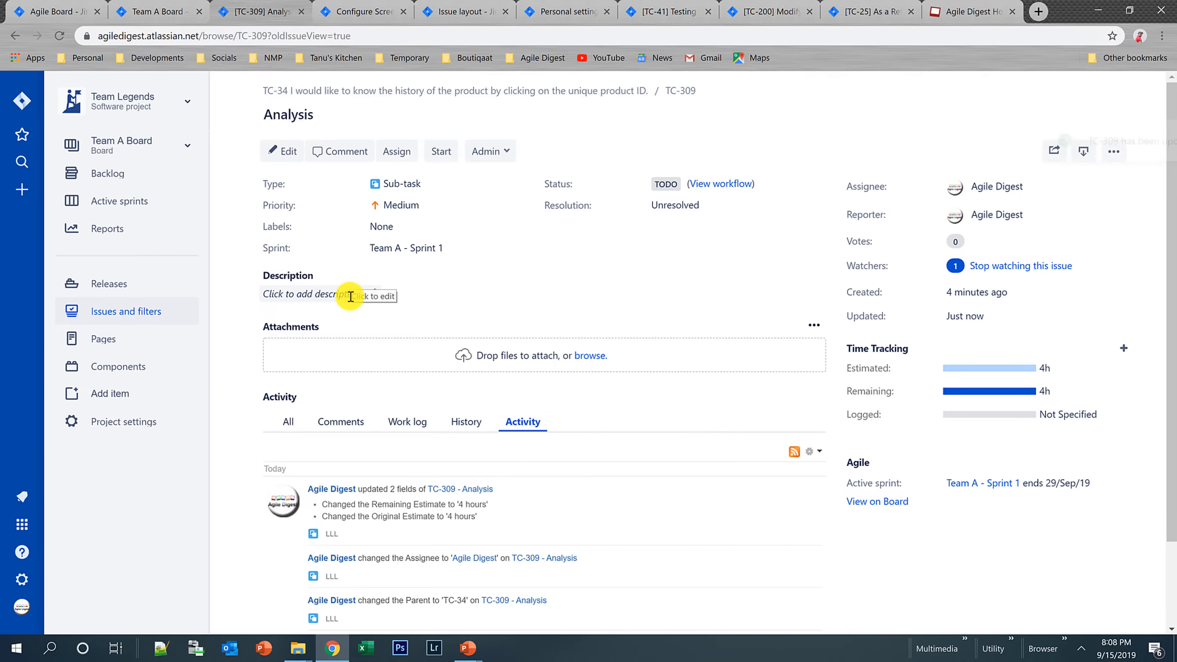
- Open parent story TC-34 and review its time tracking and sub-task list
scroll(350, 297, "down", 2)
scroll(350, 296, "up", 2)
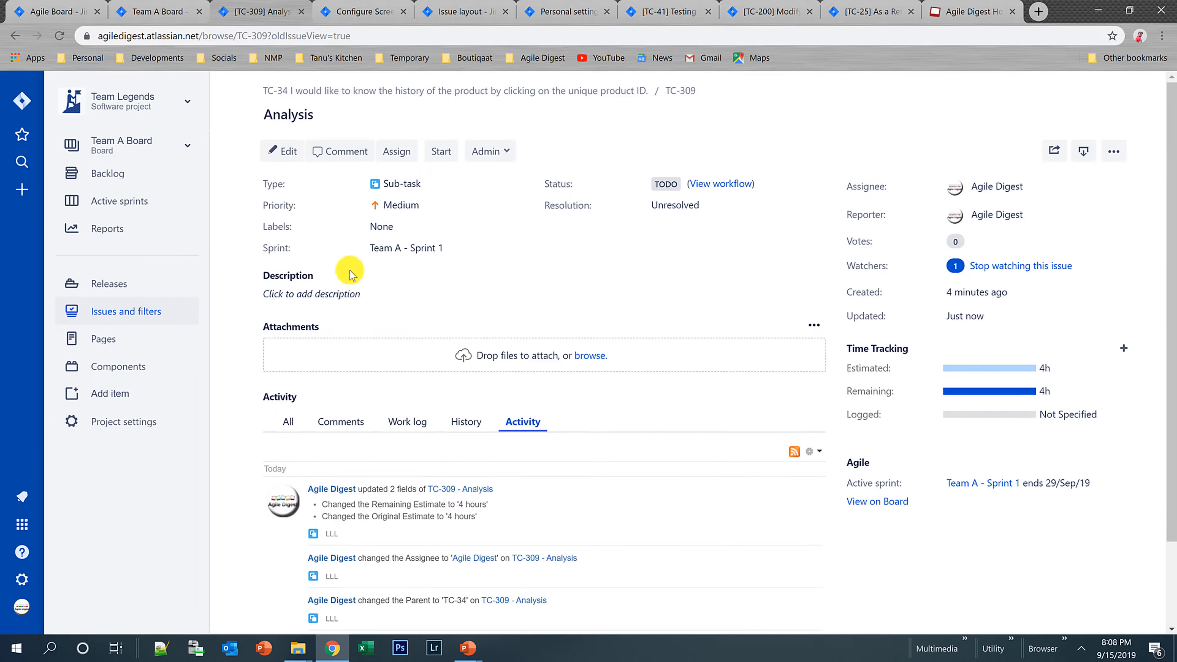
left_click(299, 91)
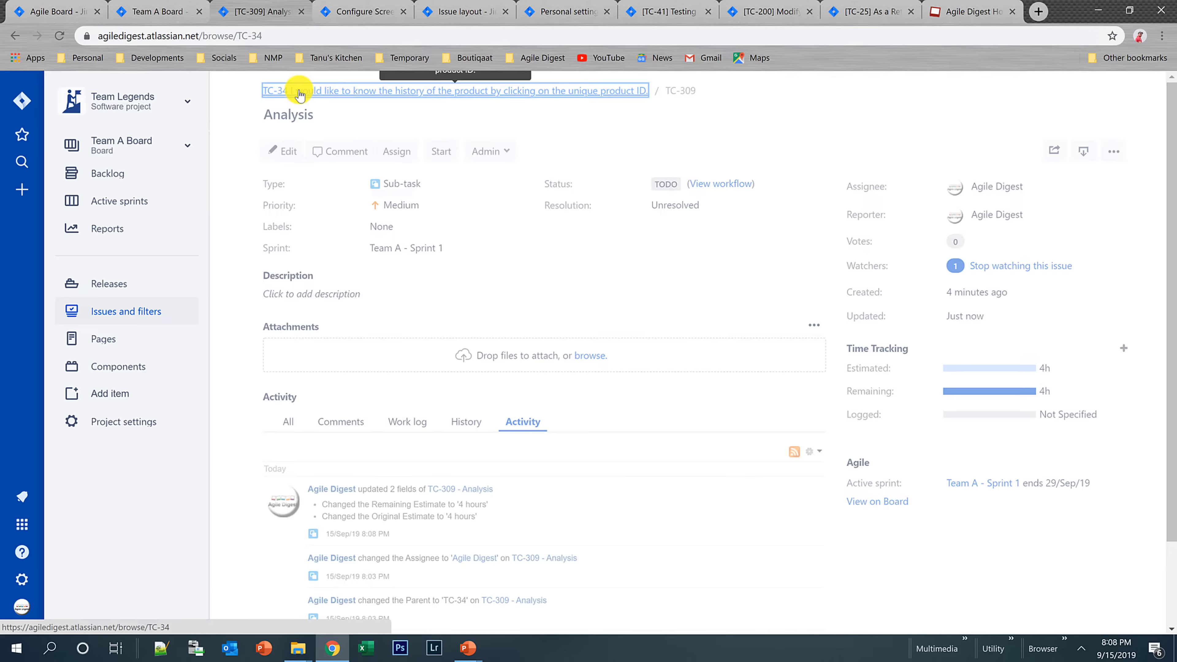
scroll(477, 408, "down", 3)
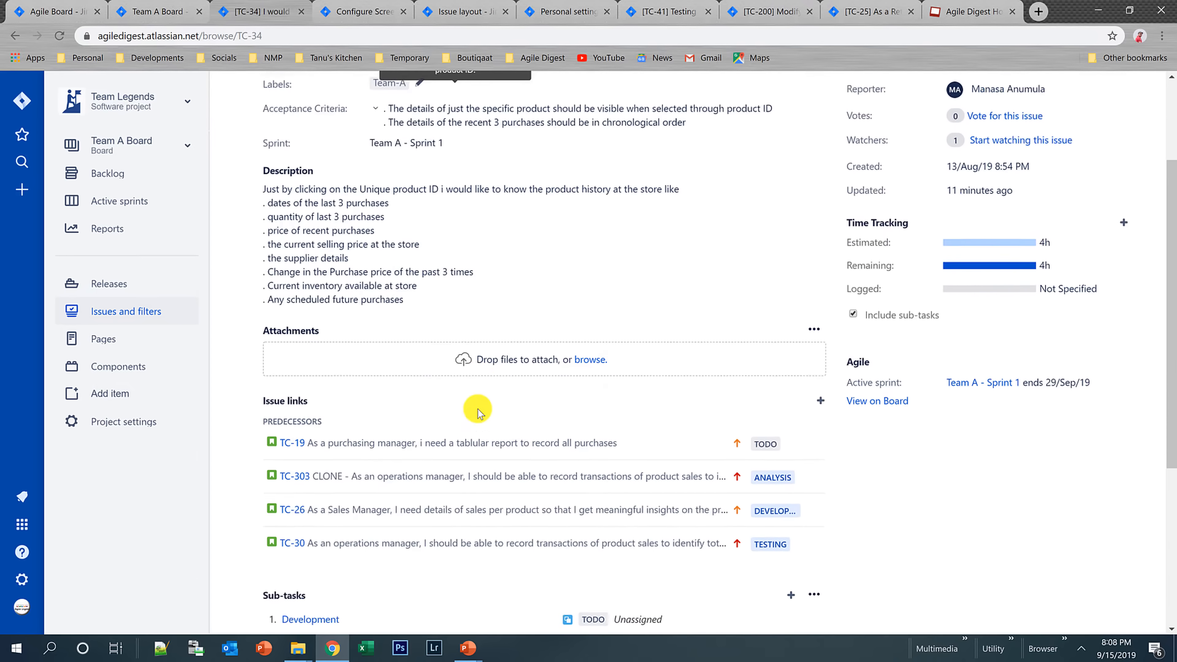
scroll(477, 408, "down", 2)
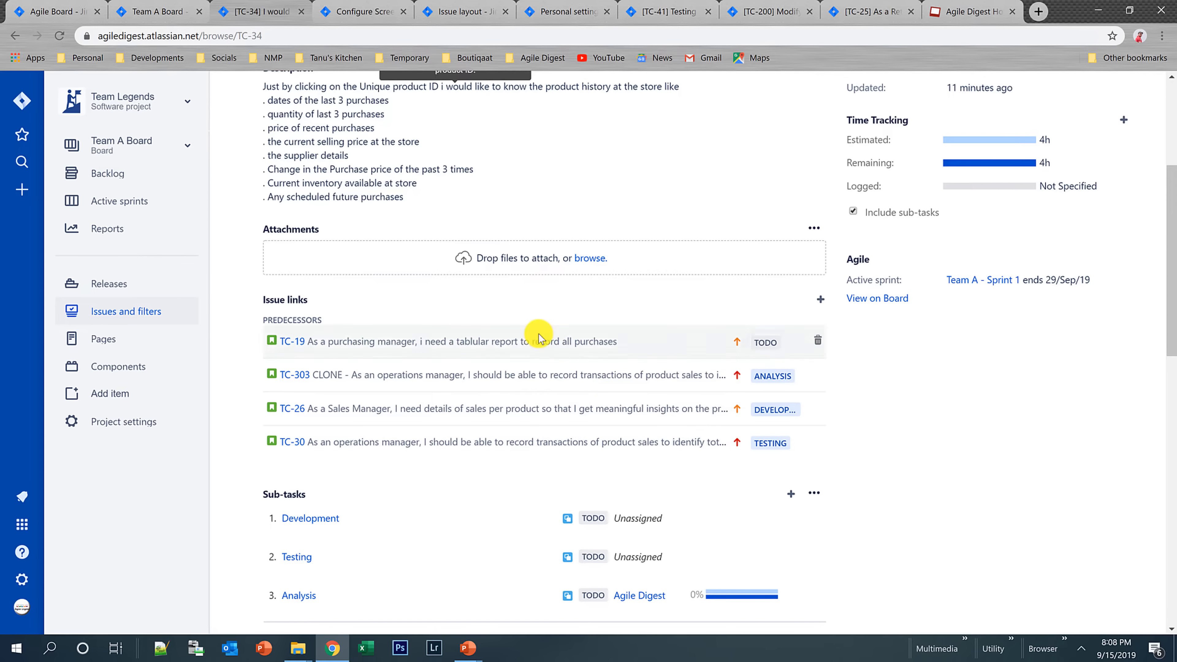
scroll(458, 343, "down", 5)
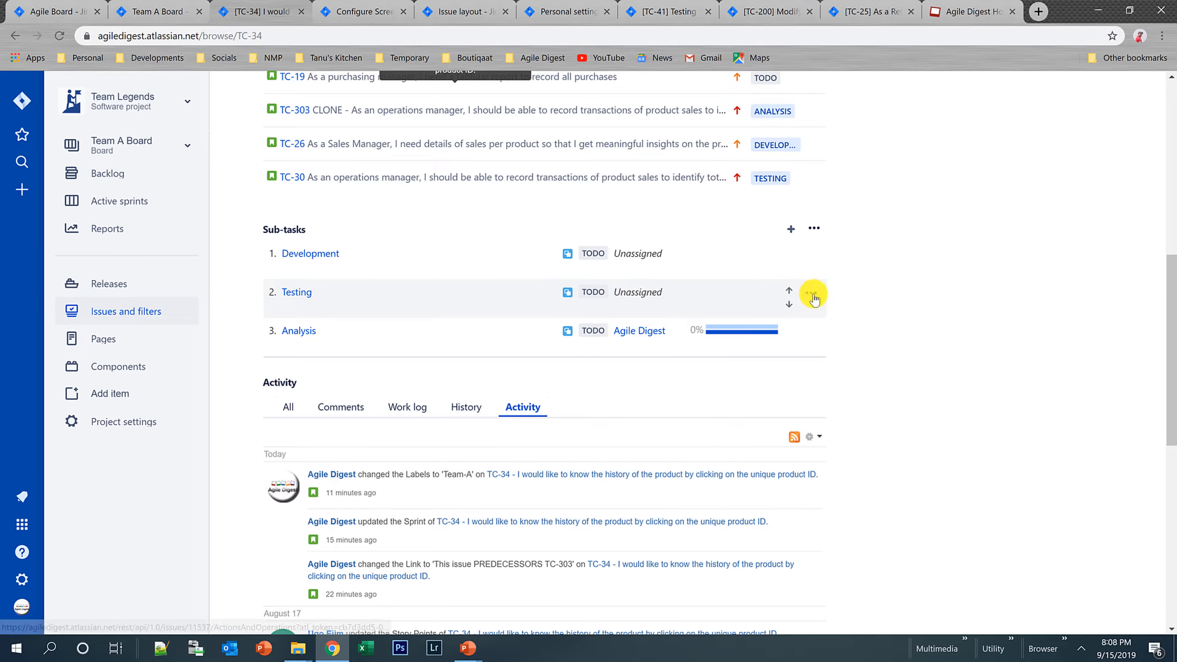
left_click(811, 293)
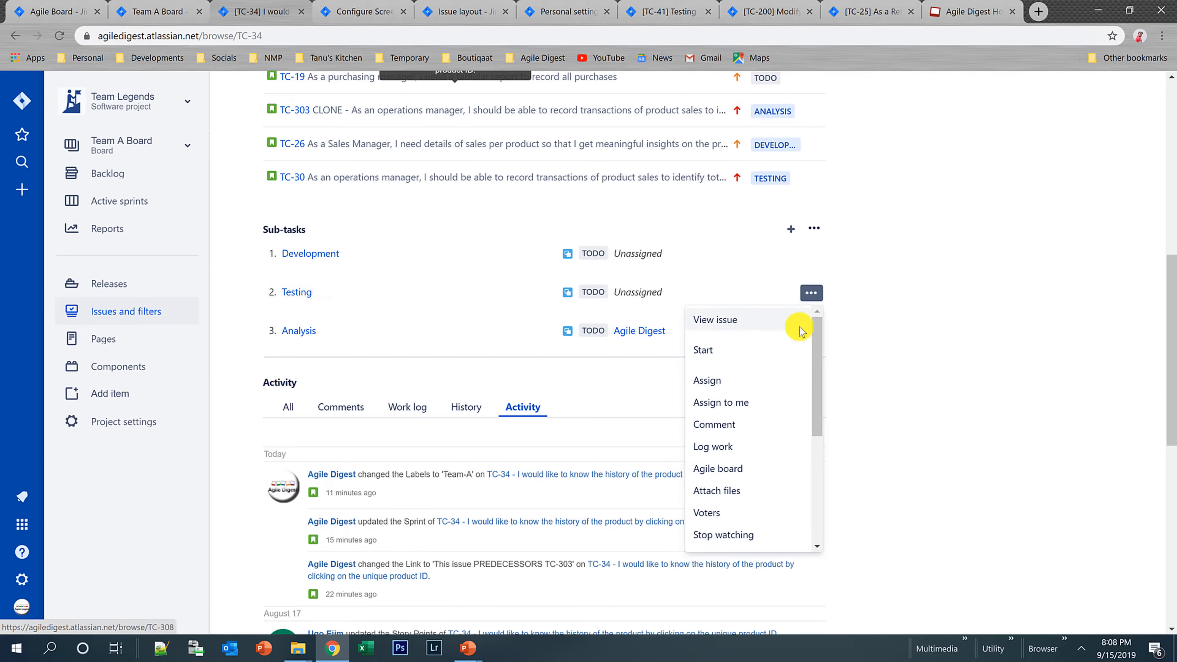
left_click(721, 389)
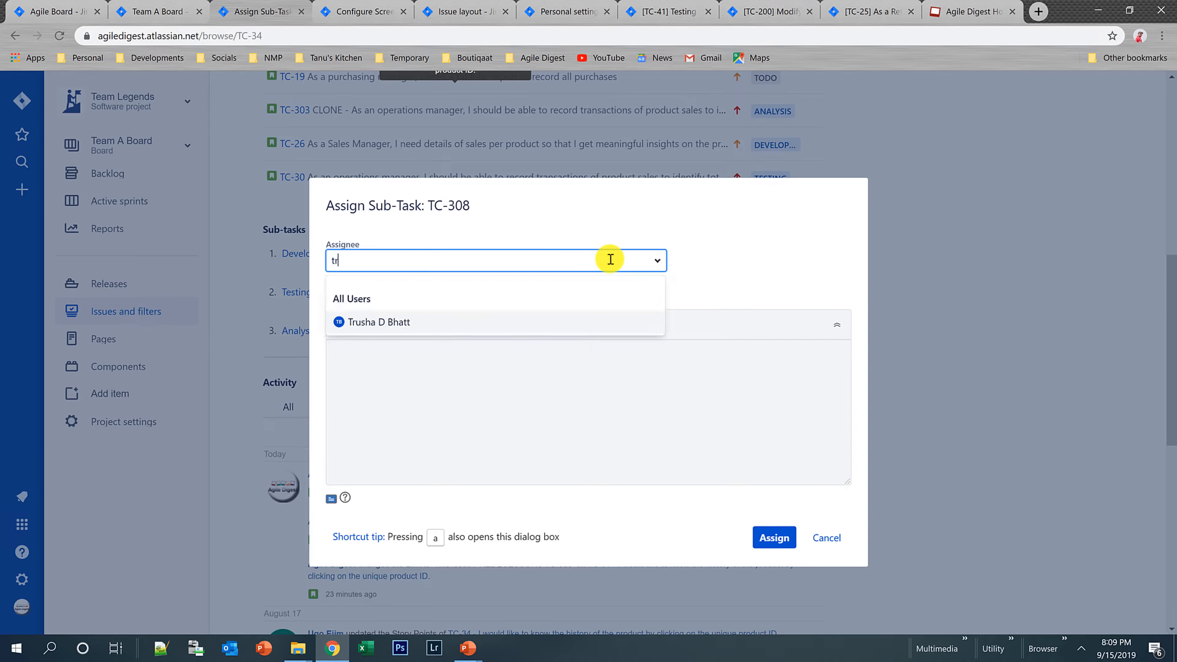
left_click(752, 274)
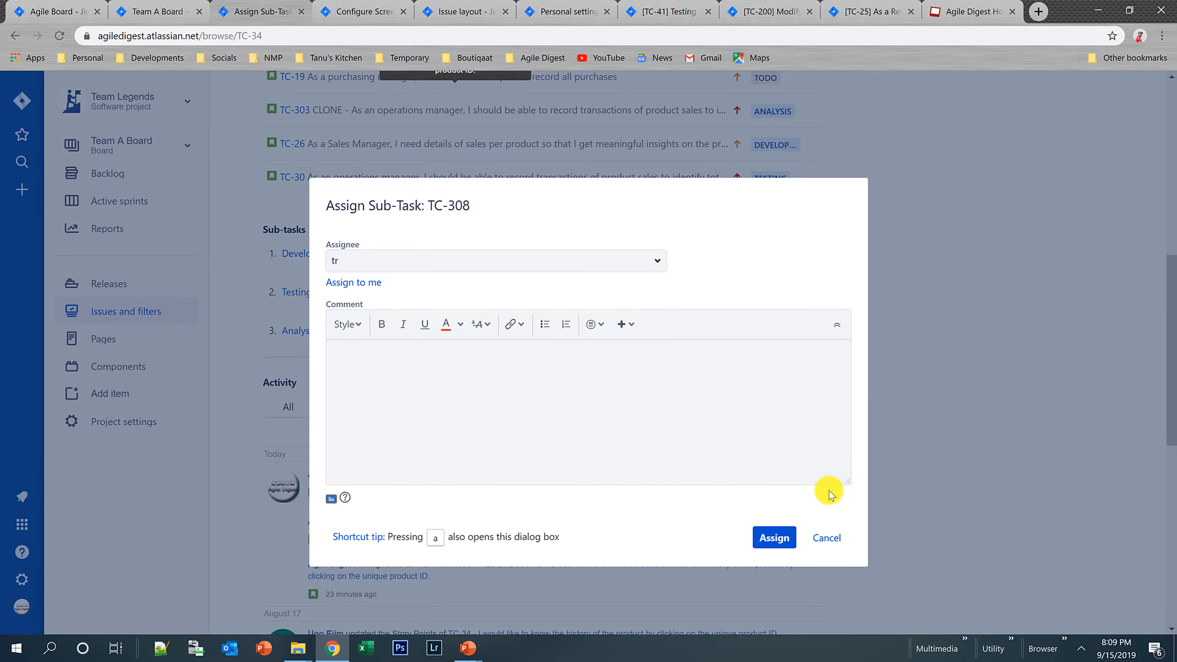
left_click(826, 538)
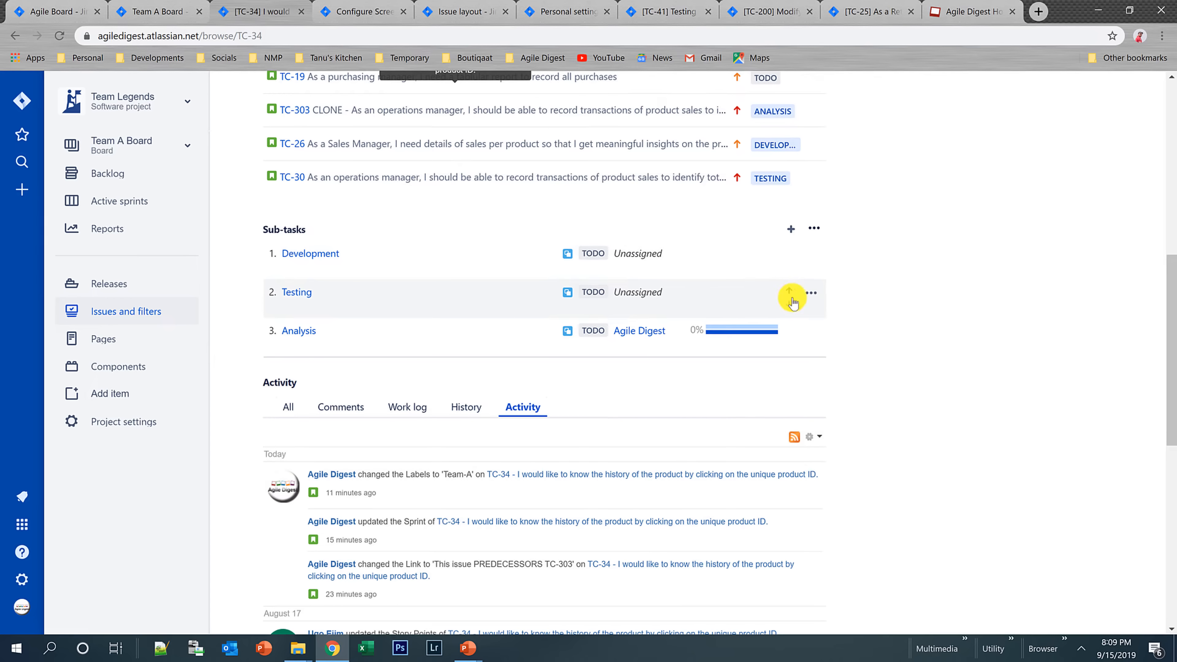
- Assign the Testing sub-task of TC-34 to the current account
left_click(810, 296)
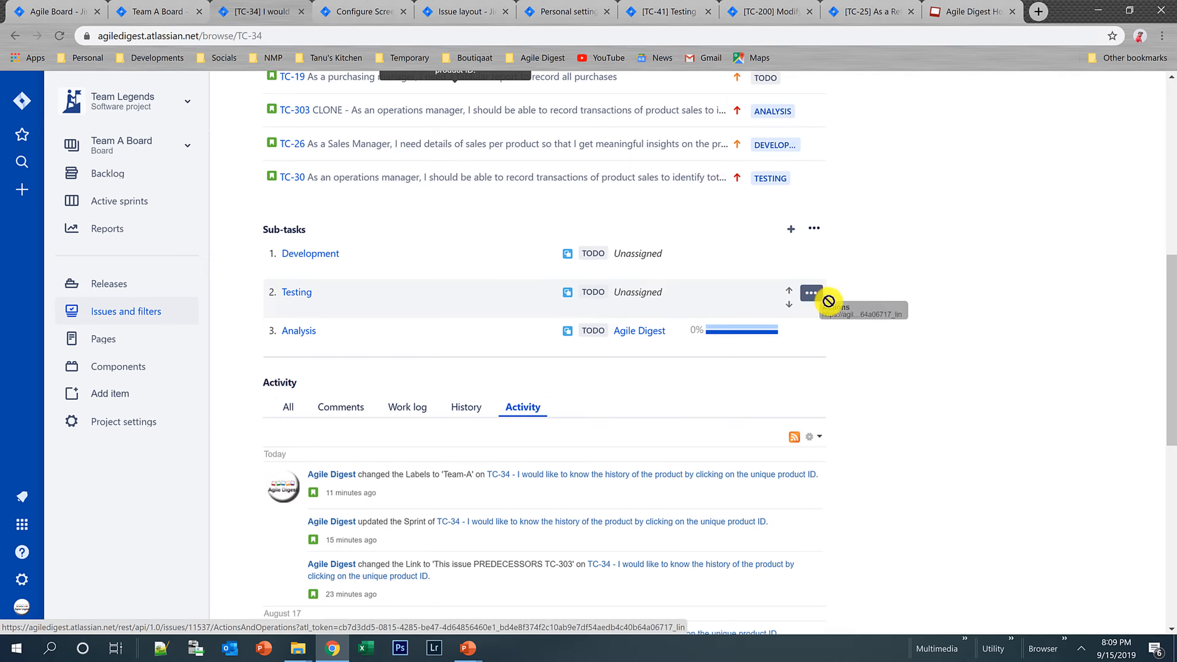
left_click(720, 410)
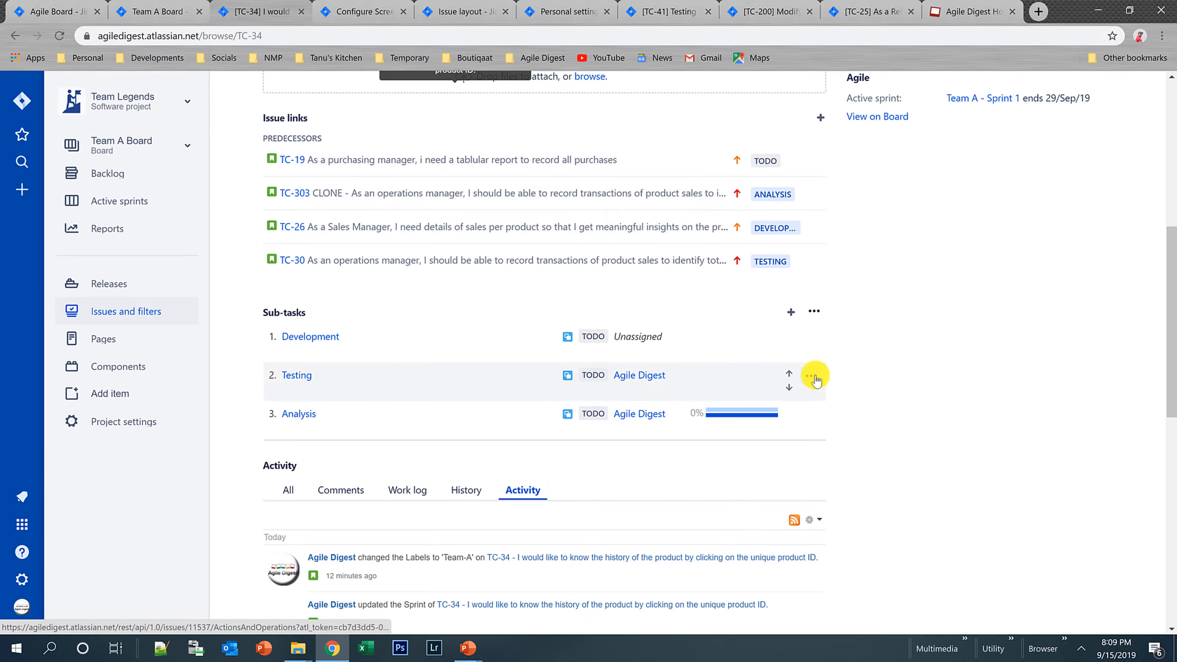
- Start progress on the Testing sub-task of TC-34
left_click(814, 377)
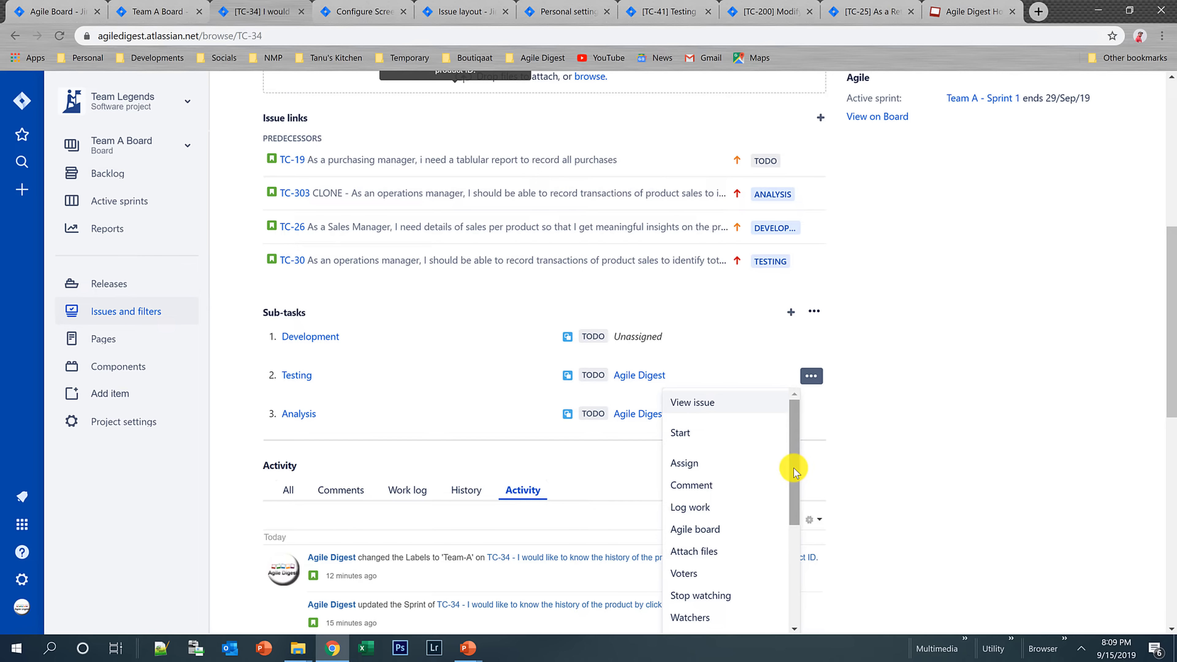
left_click_drag(796, 512, 779, 445)
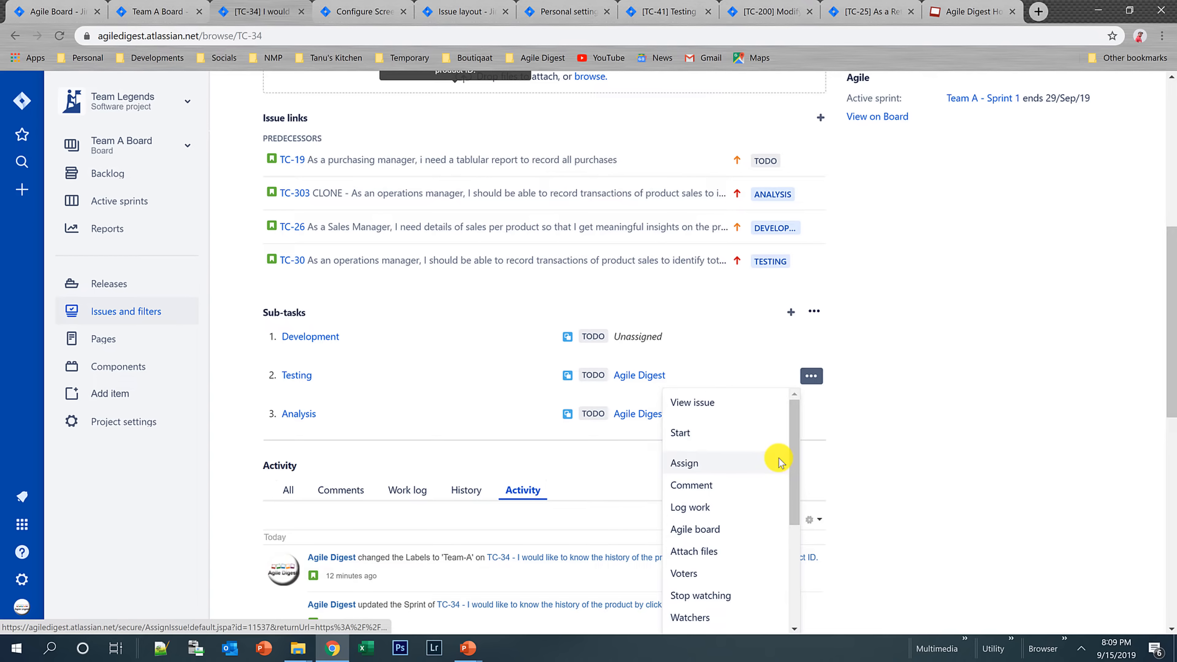
left_click(712, 439)
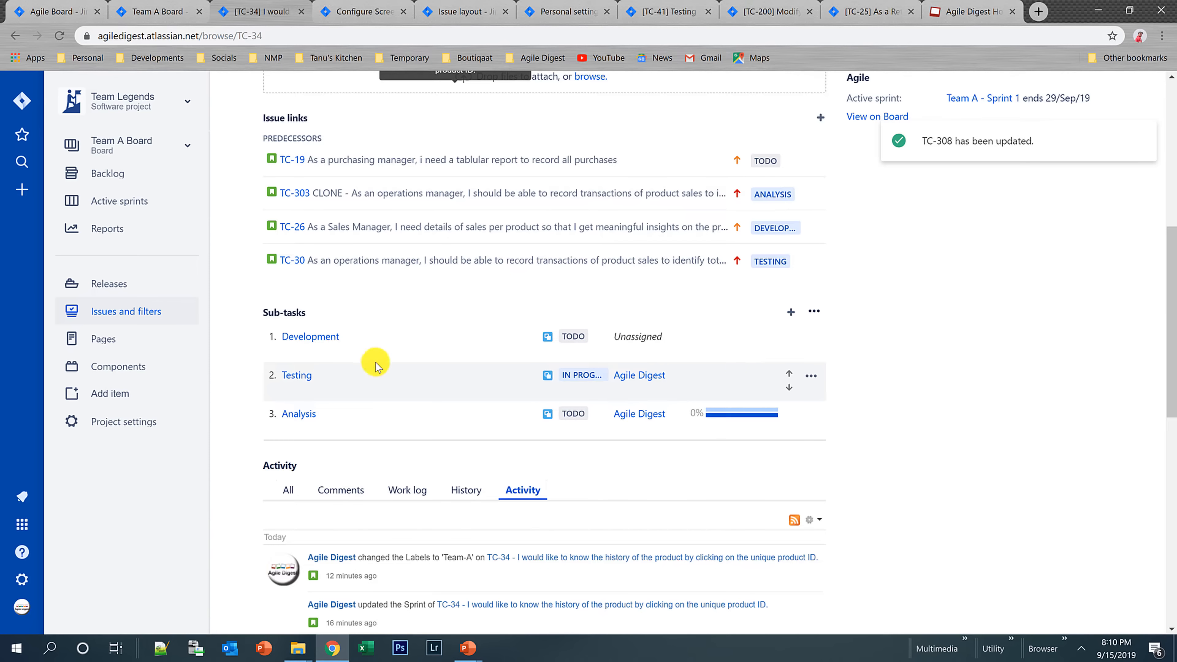
- Open the Testing sub-task, check the estimate fields in its edit form and discard the form, then look over the issue page
left_click(302, 377)
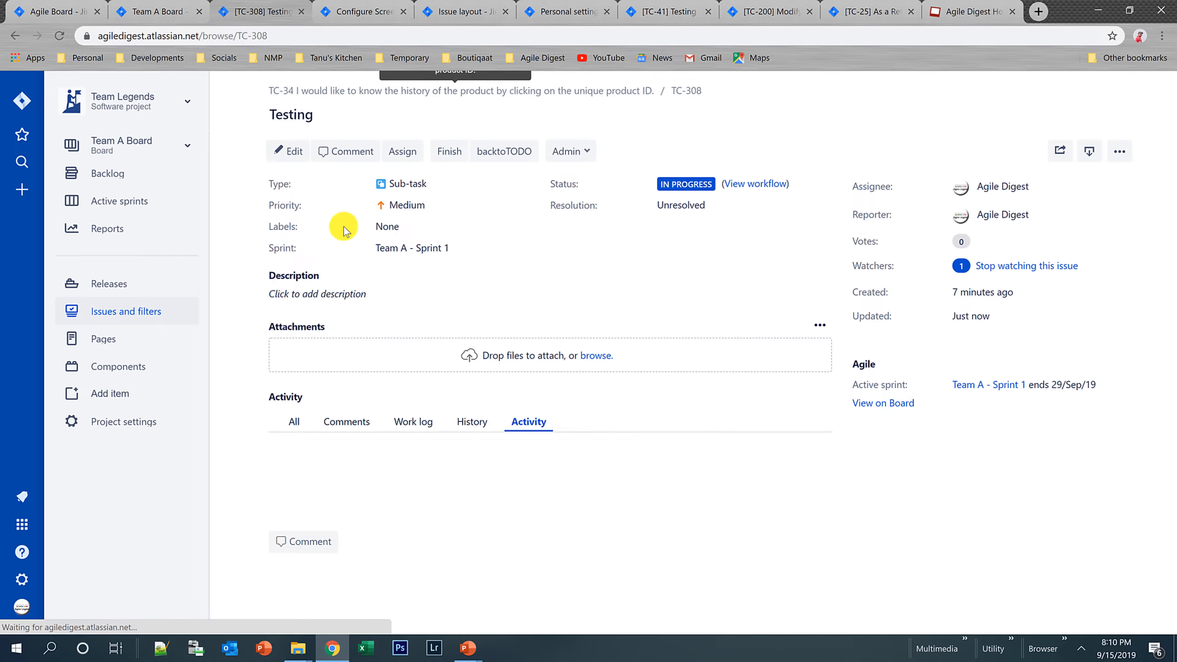
left_click(290, 153)
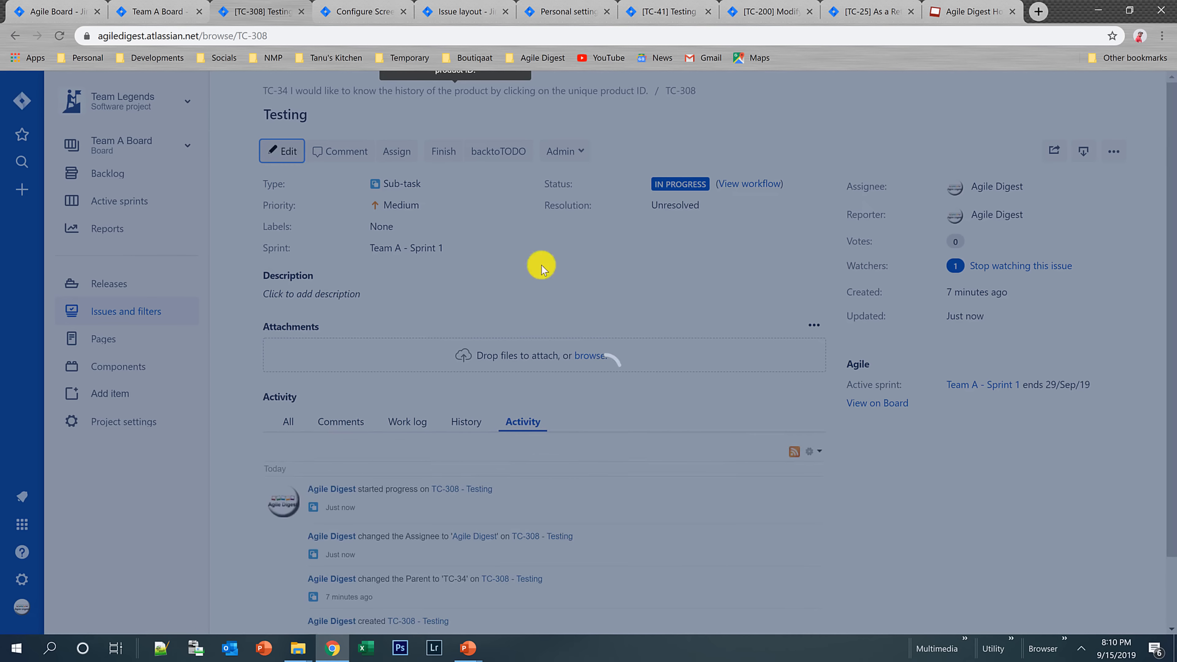
scroll(601, 323, "down", 10)
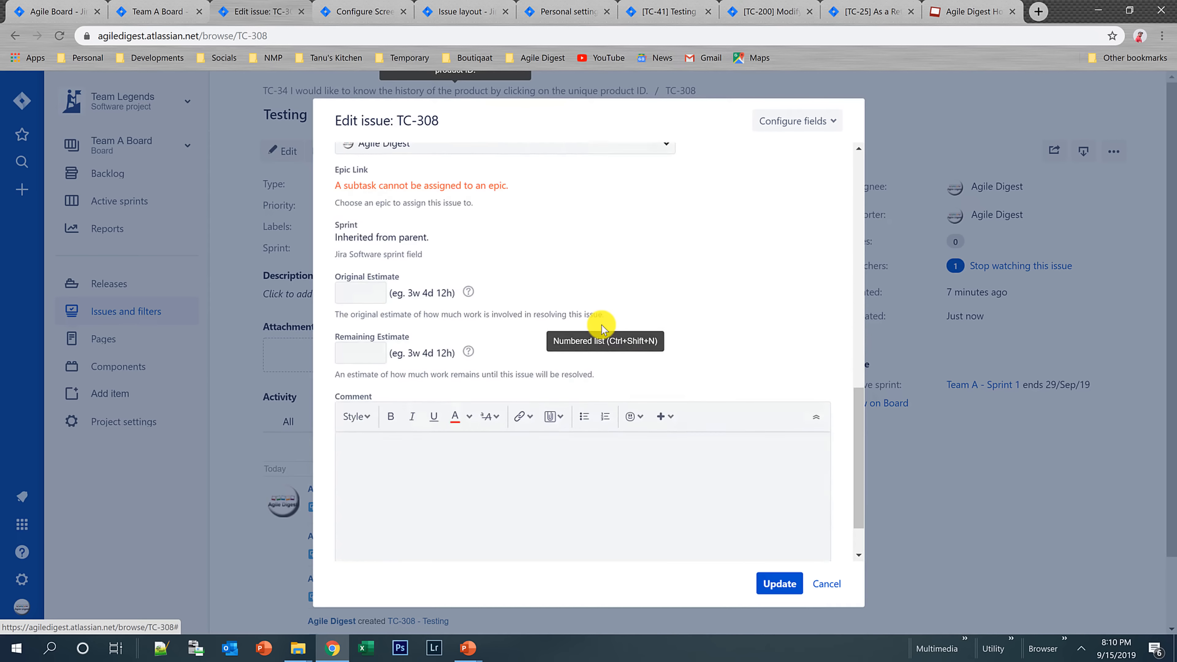
scroll(600, 322, "down", 2)
scroll(510, 320, "up", 3)
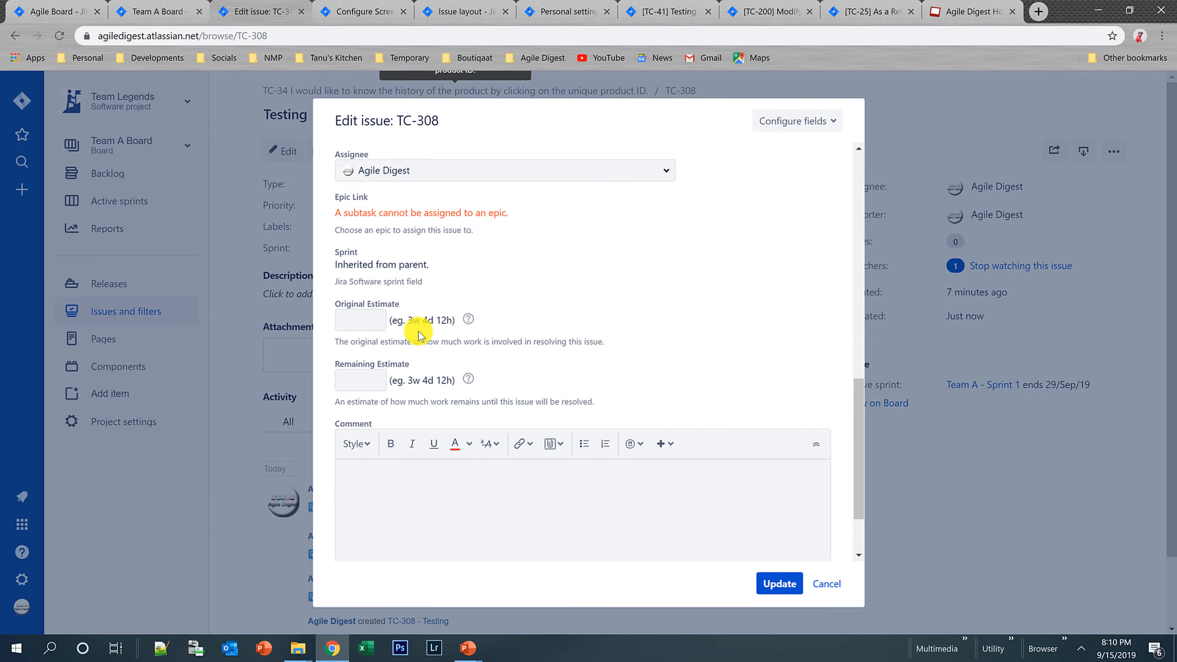
left_click(829, 584)
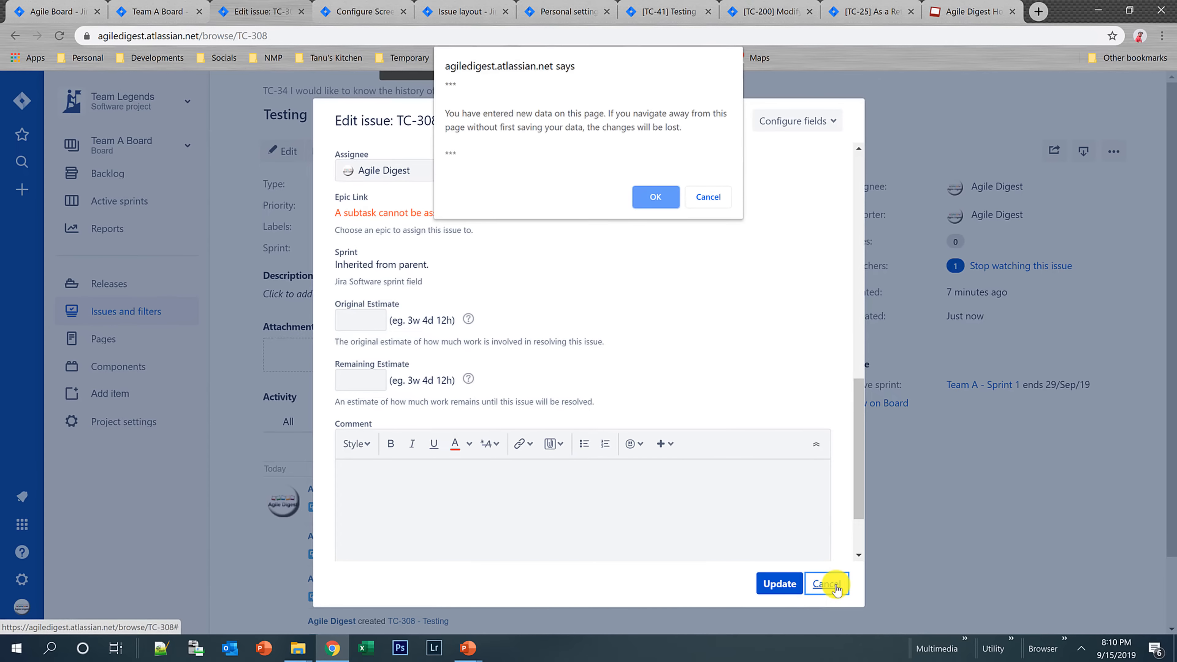
left_click(659, 195)
scroll(439, 247, "down", 2)
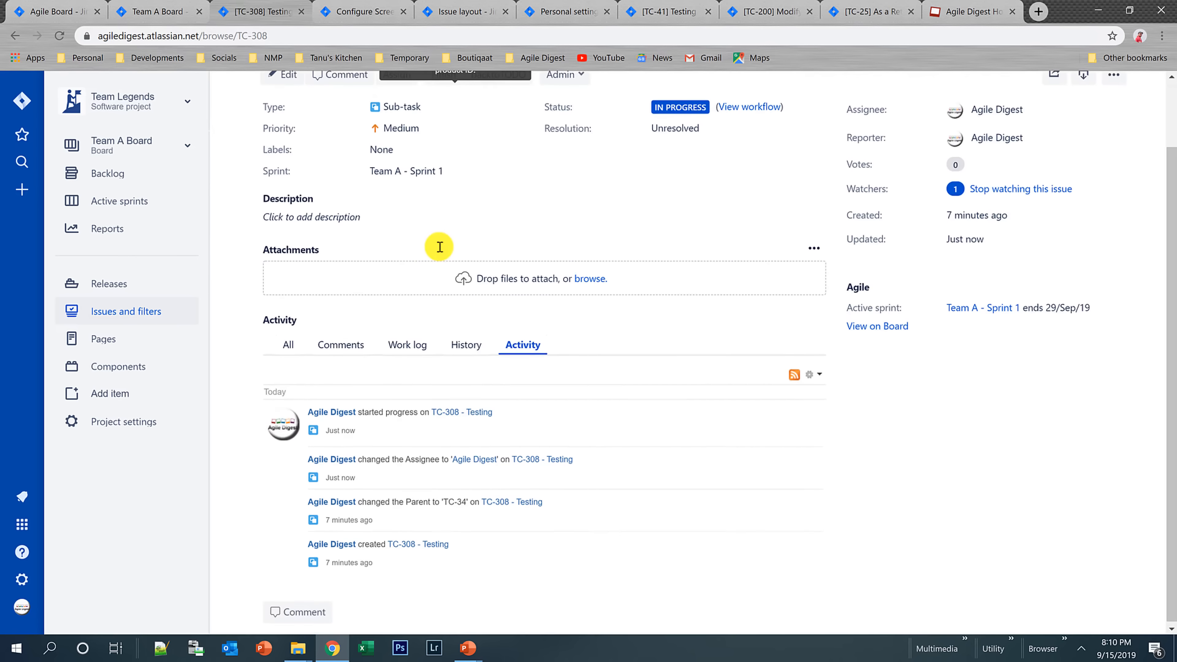
scroll(439, 247, "up", 2)
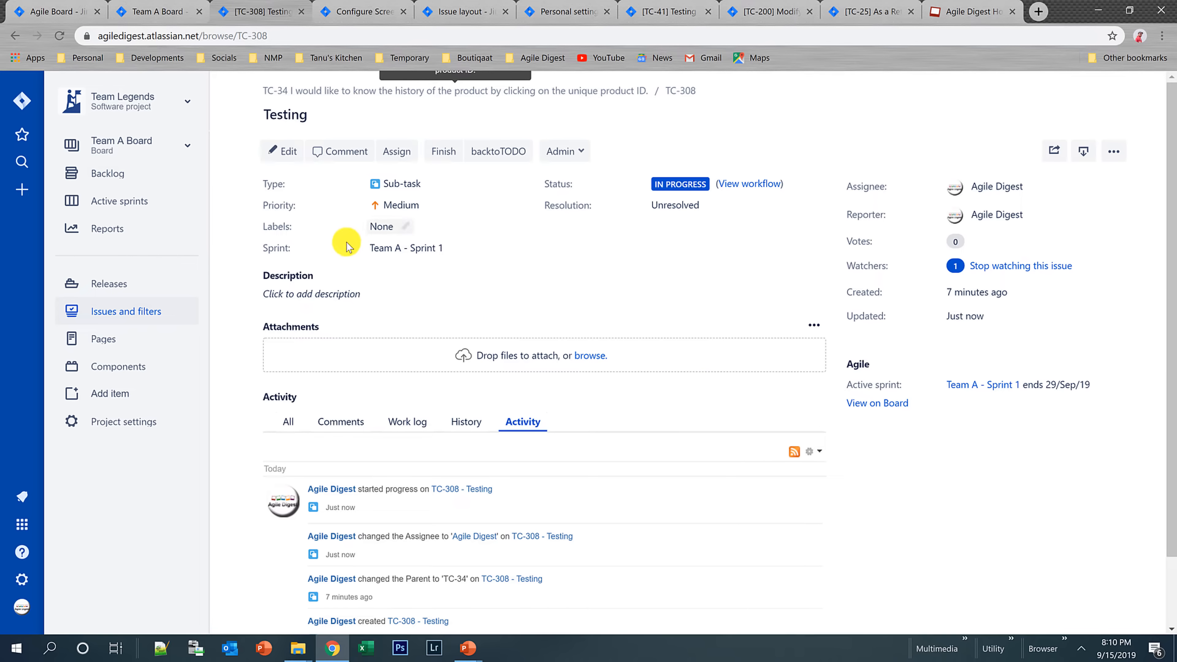
left_click(279, 36)
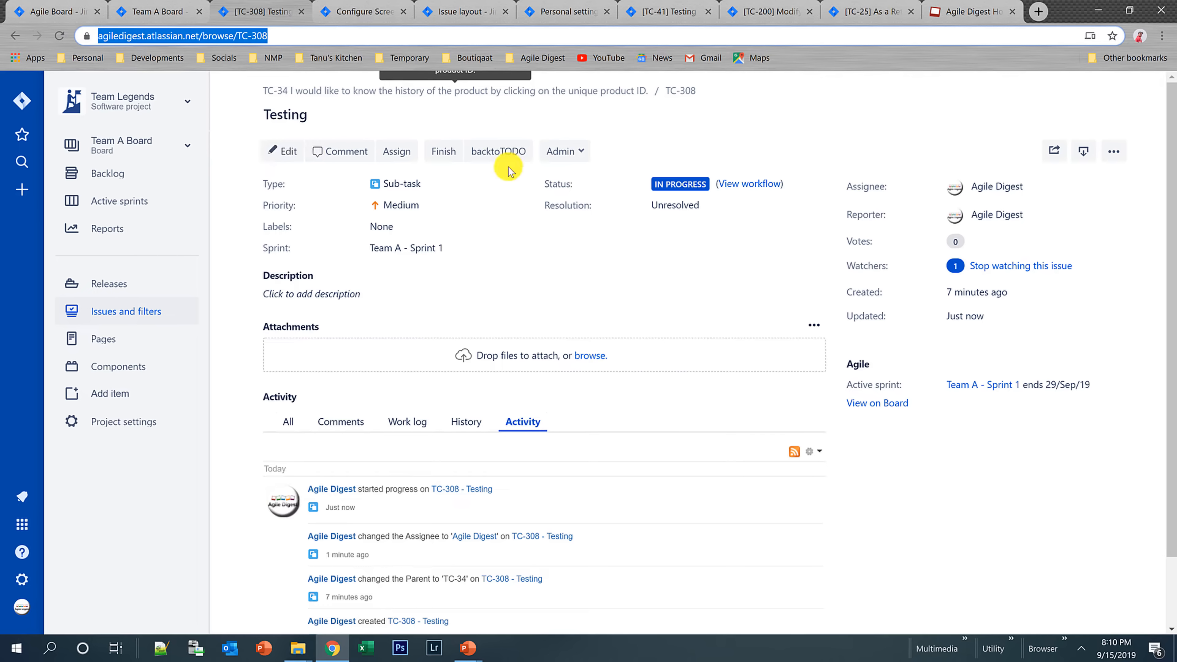
- Return to the Team A Board backlog and open story TC-29 in its own full issue view
left_click(166, 9)
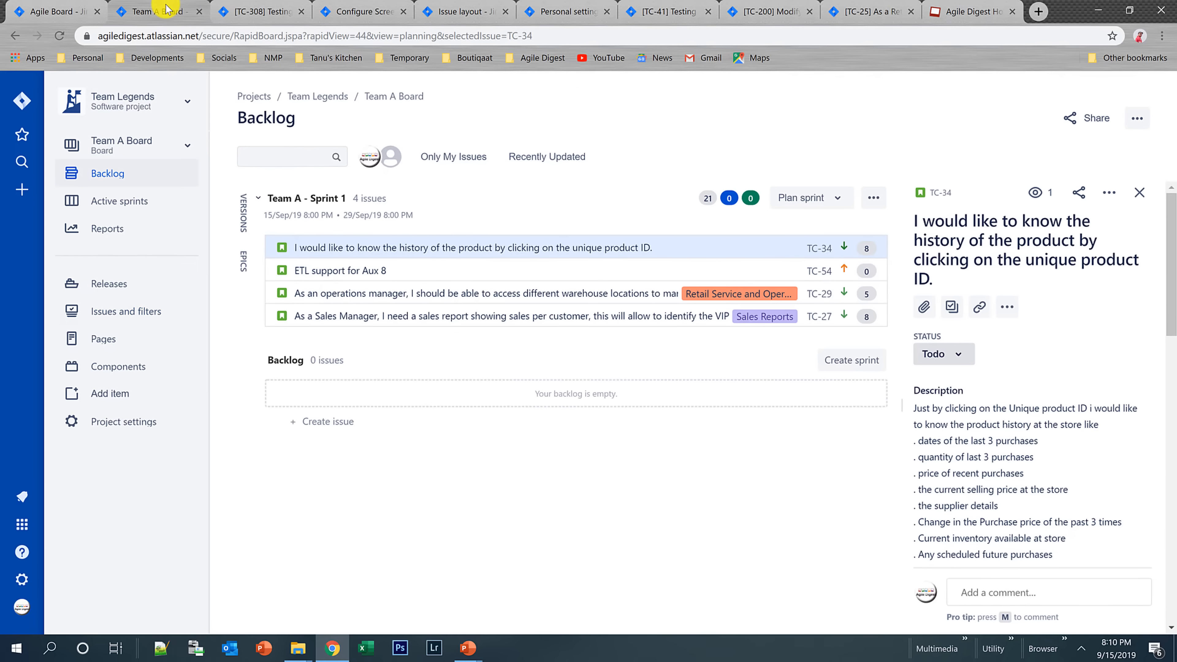
left_click(410, 297)
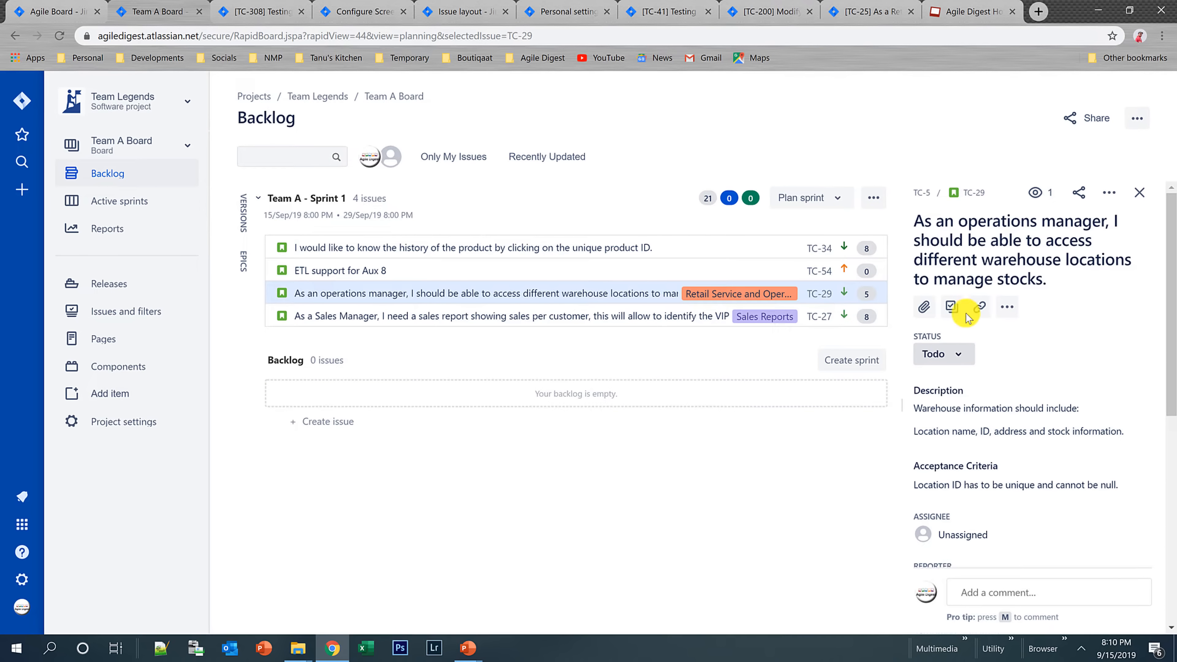
left_click(952, 307)
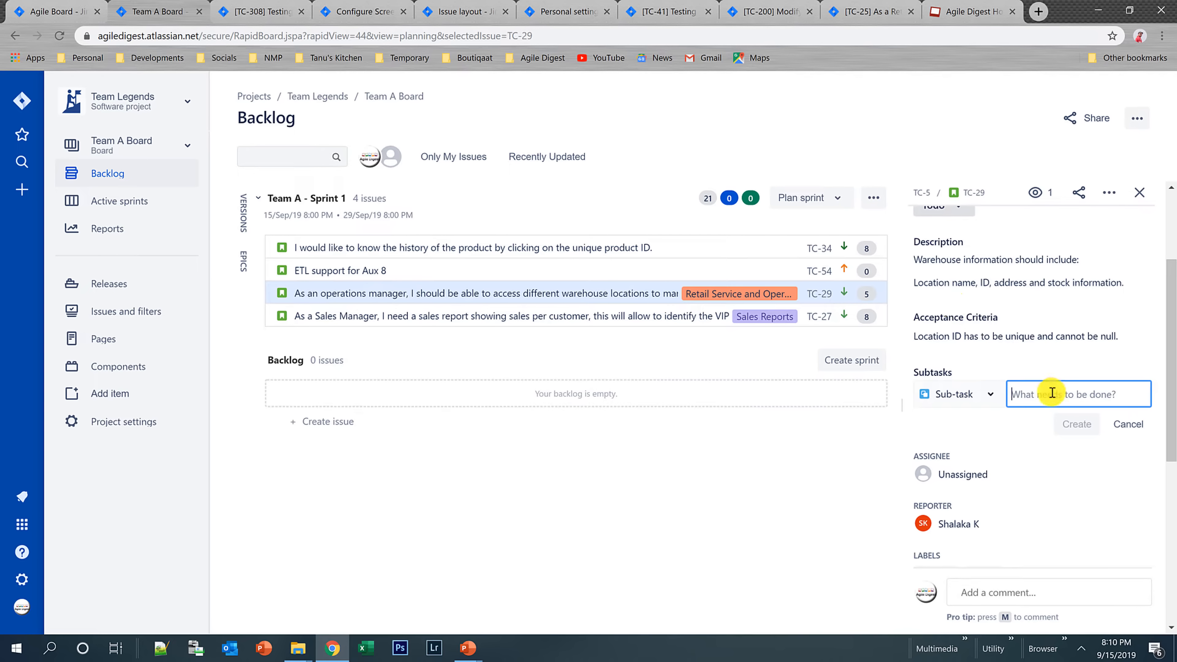
left_click(974, 193)
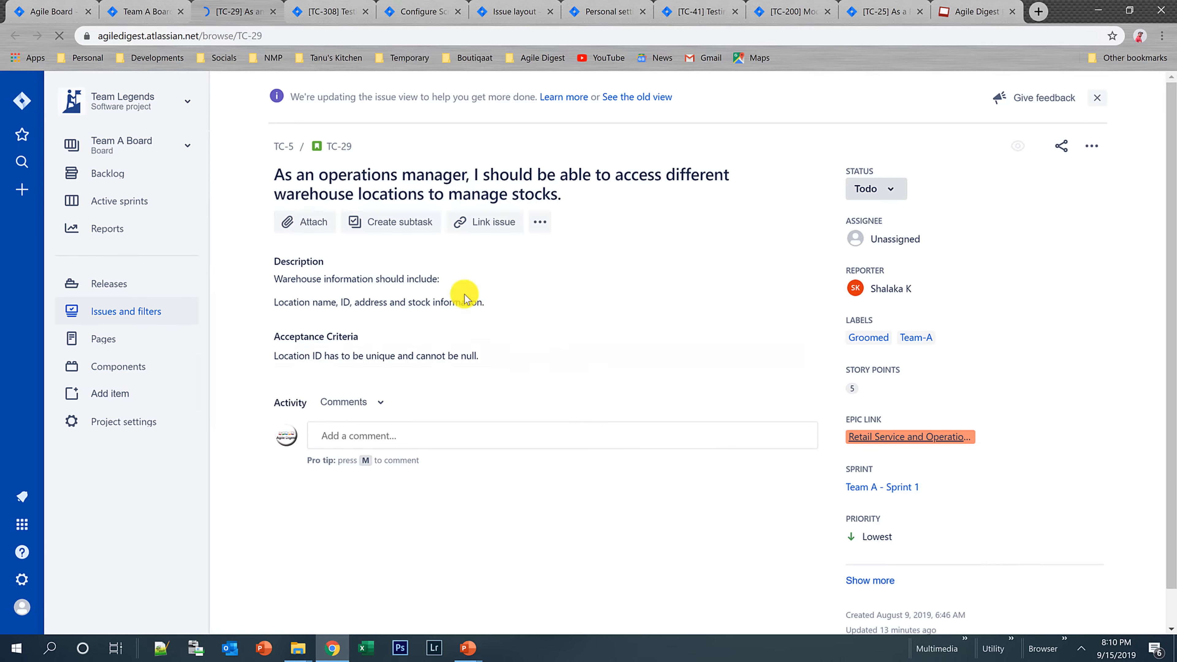
- Create a sub-task named Development under story TC-29
left_click(398, 222)
type("D")
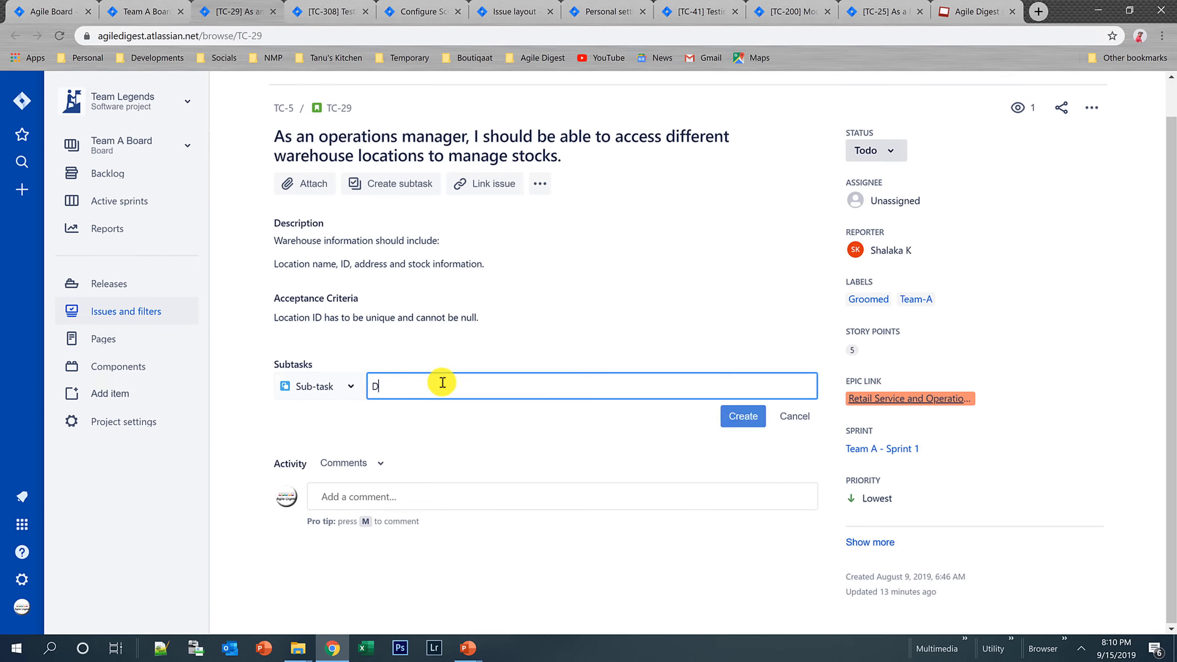
type("evelopment")
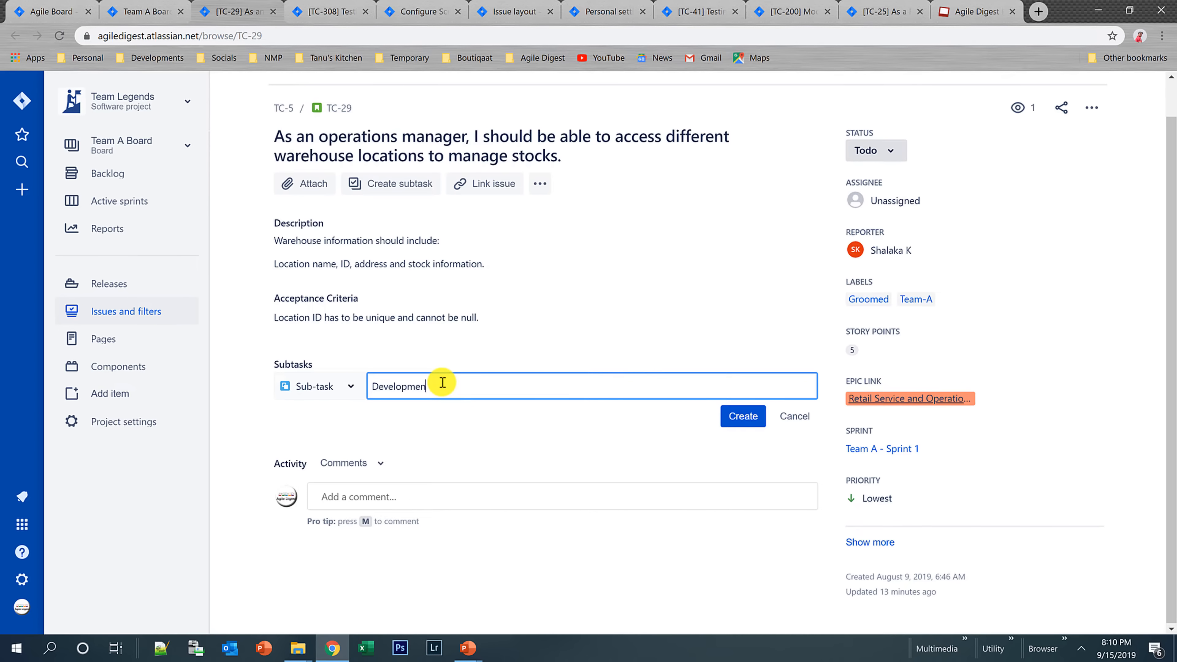
left_click(737, 415)
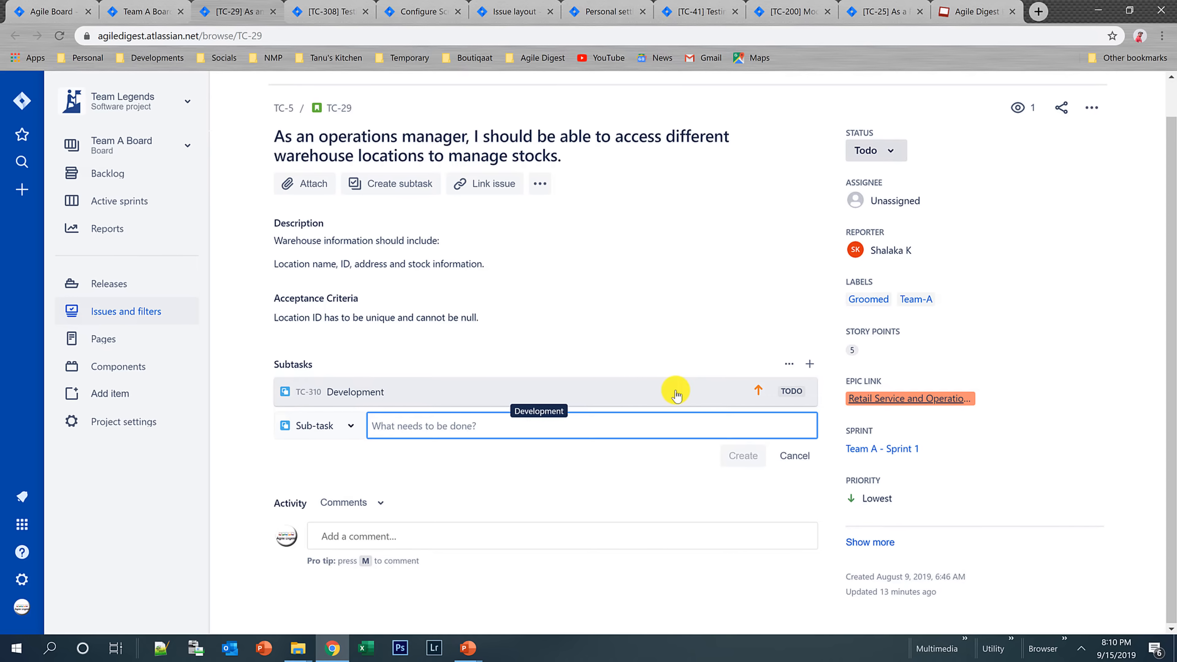
- Open the Development sub-task of TC-29, show its additional fields and set the Original Estimate to 5h
left_click(365, 394)
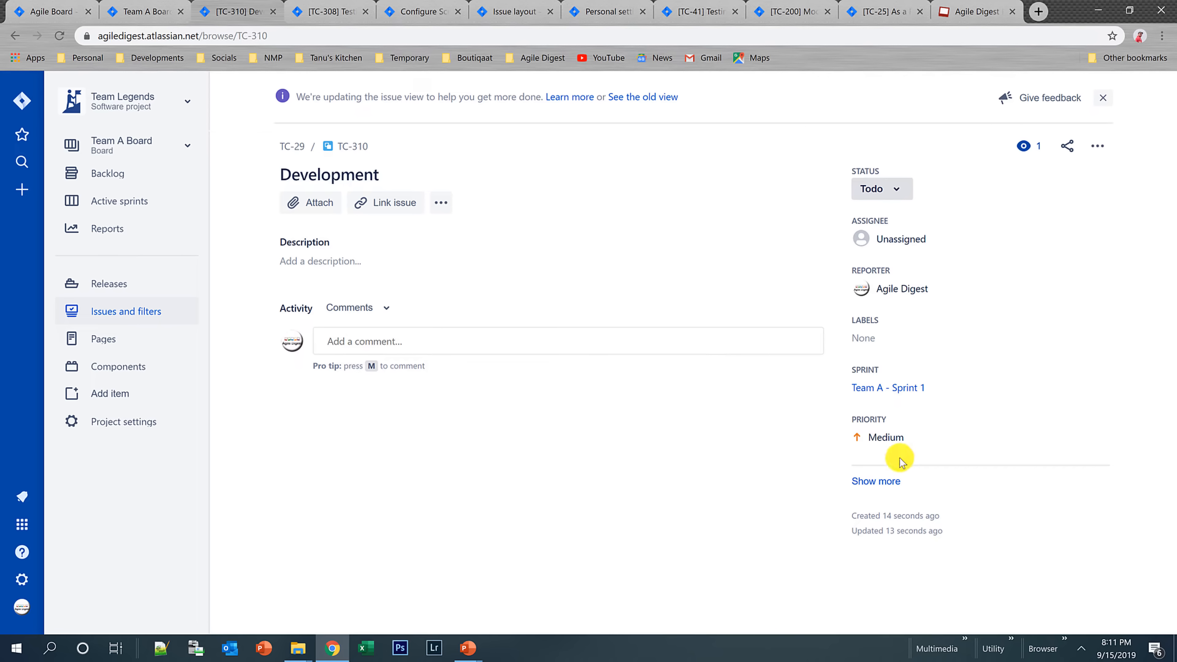
left_click(880, 483)
scroll(880, 482, "down", 3)
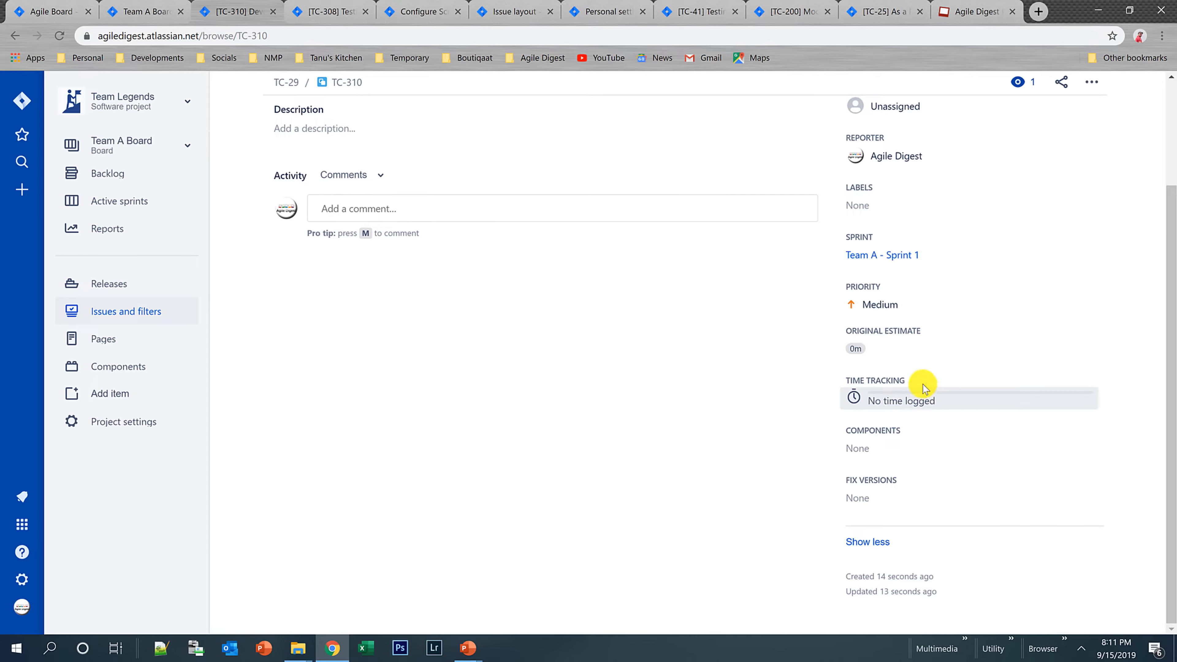
left_click(864, 351)
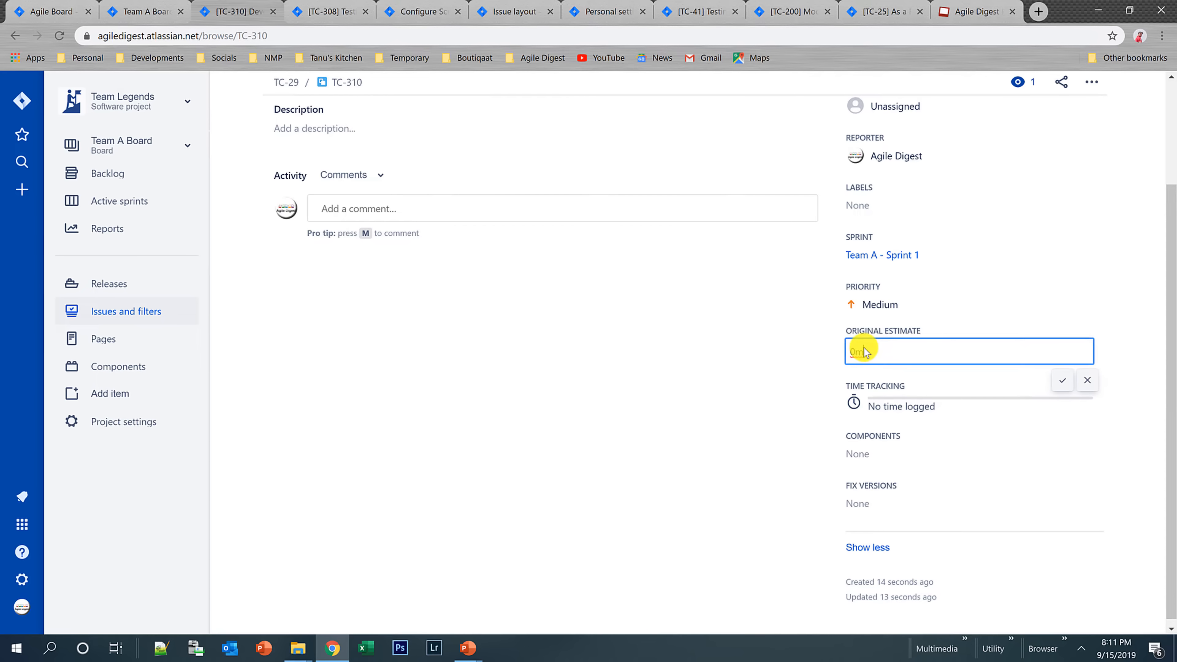
left_click_drag(865, 350, 806, 362)
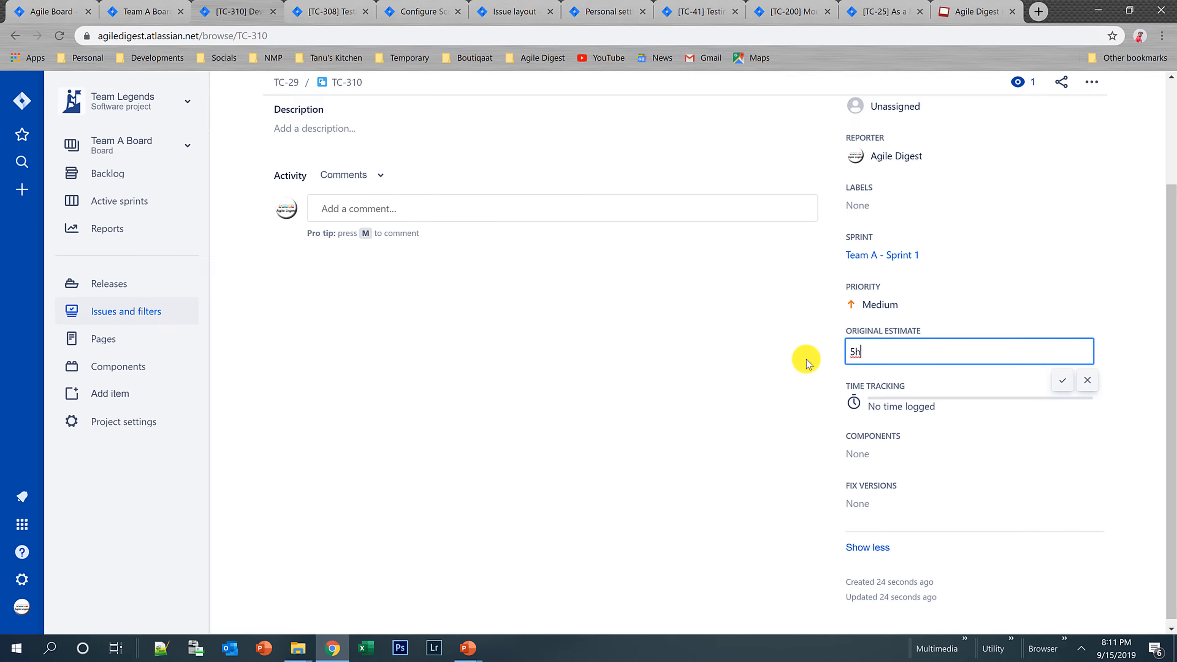
left_click(1062, 379)
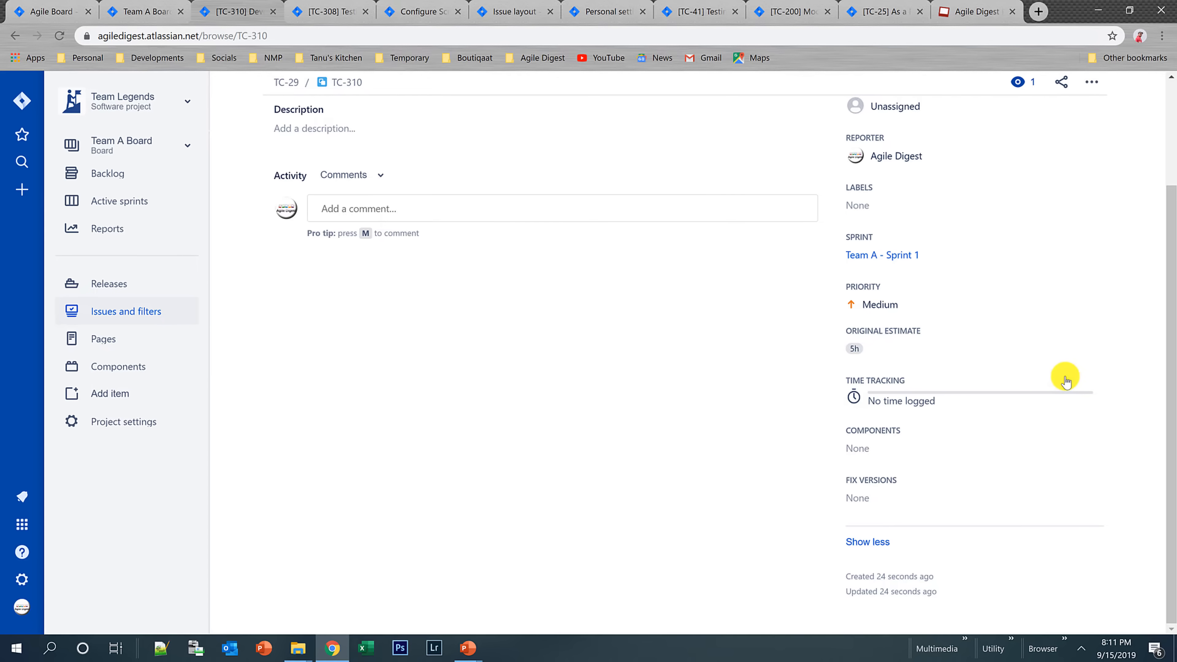
- Check the Time tracking dialog of the Development sub-task and close it without logging time
left_click(909, 392)
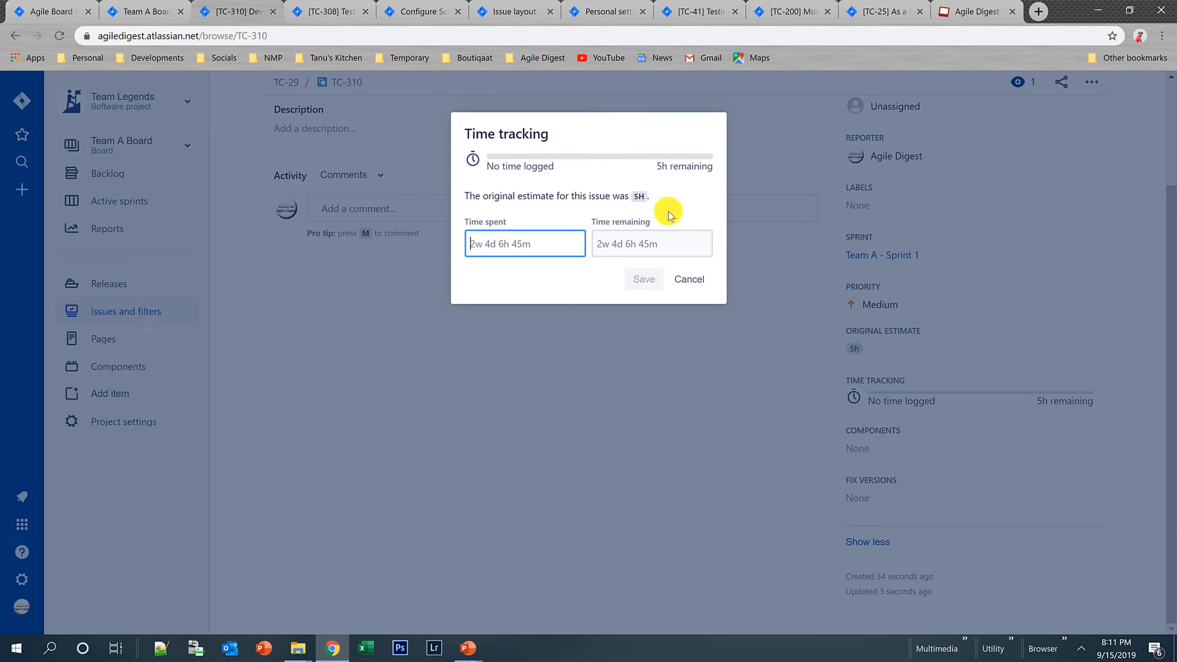
left_click(693, 281)
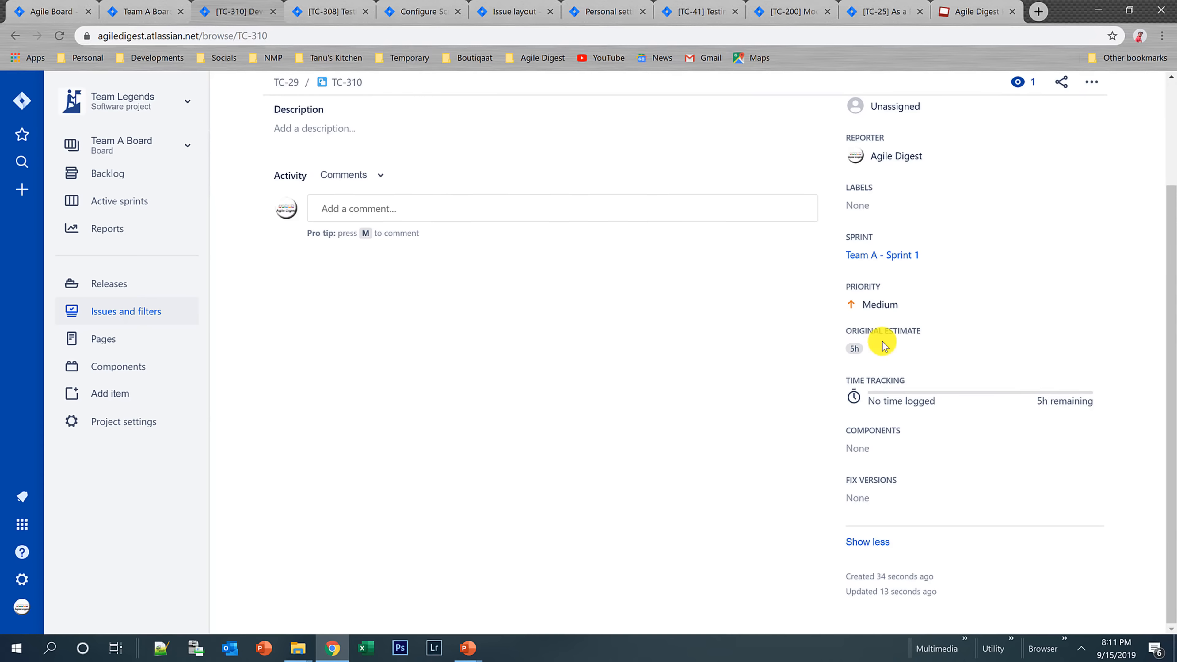
scroll(562, 389, "up", 3)
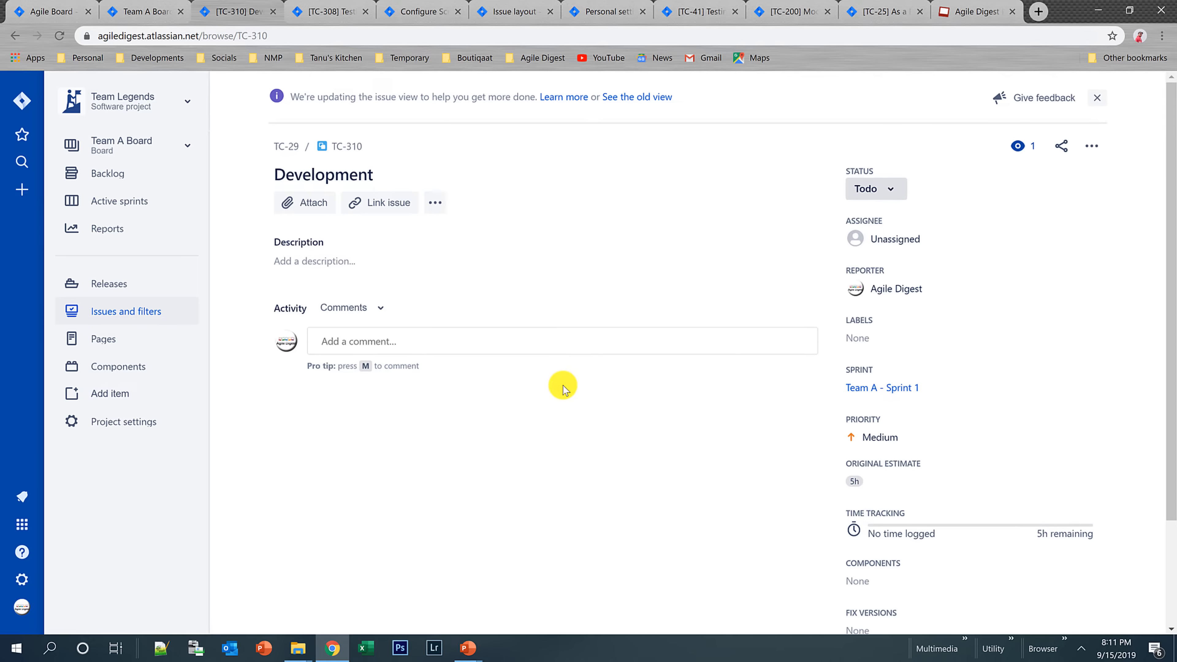
- Go back to the backlog, switch to the TC board and open its Burndown Chart report
key("alt+Tab")
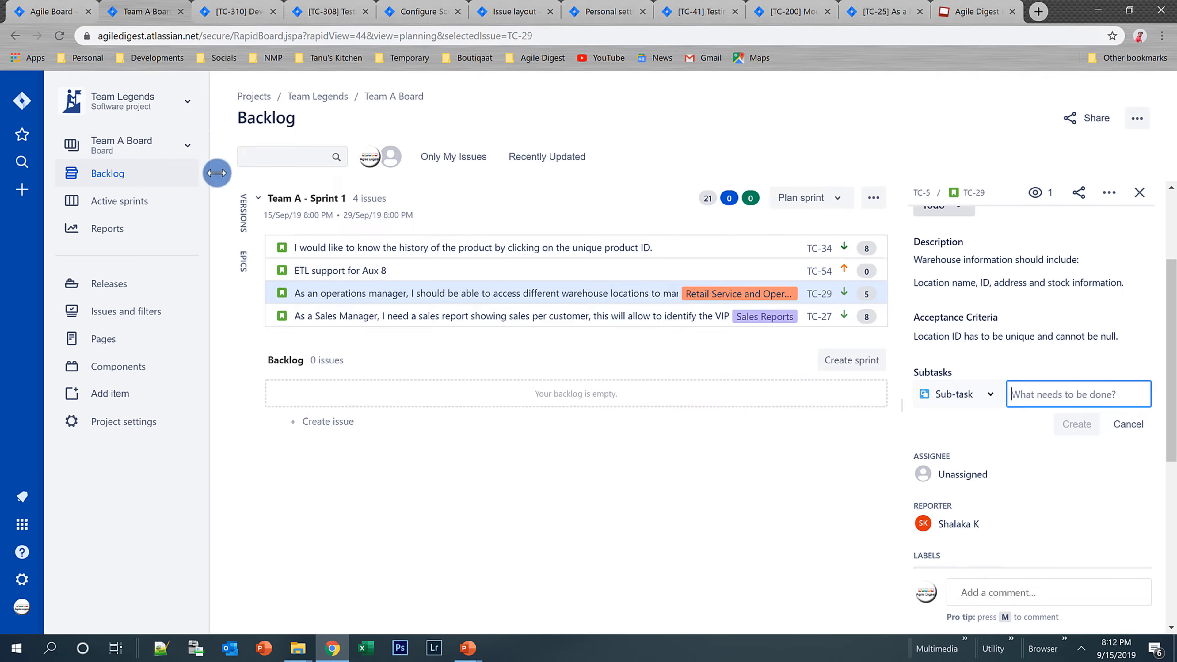
left_click(186, 146)
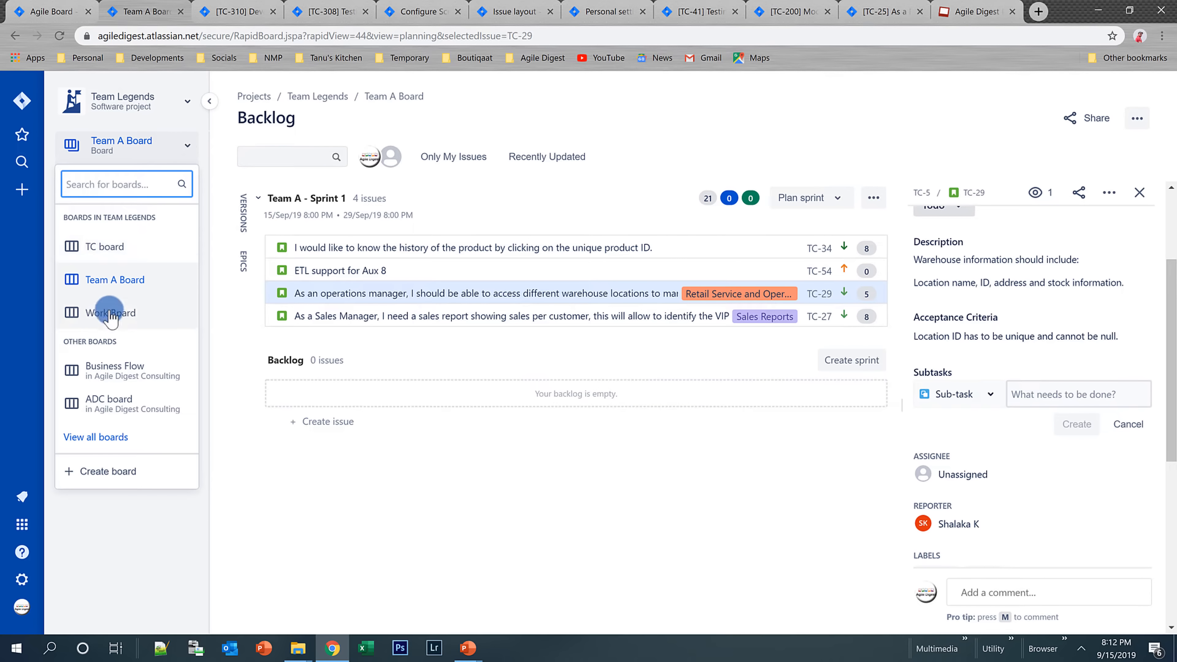
left_click(105, 247)
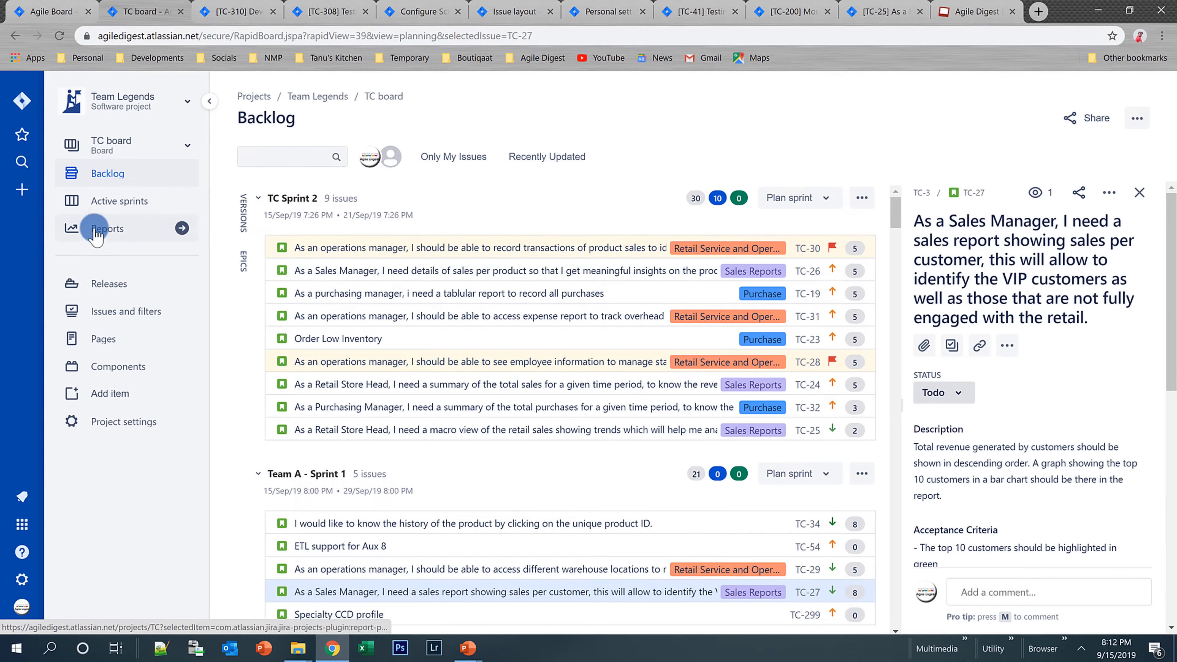
left_click(108, 231)
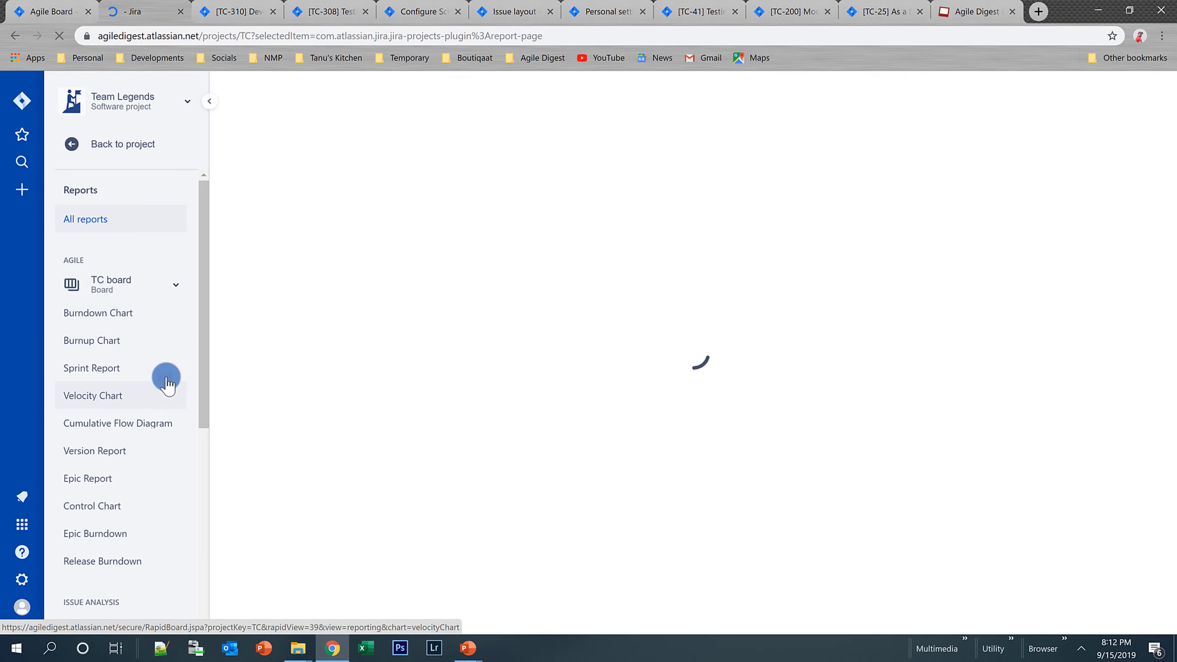
left_click(115, 318)
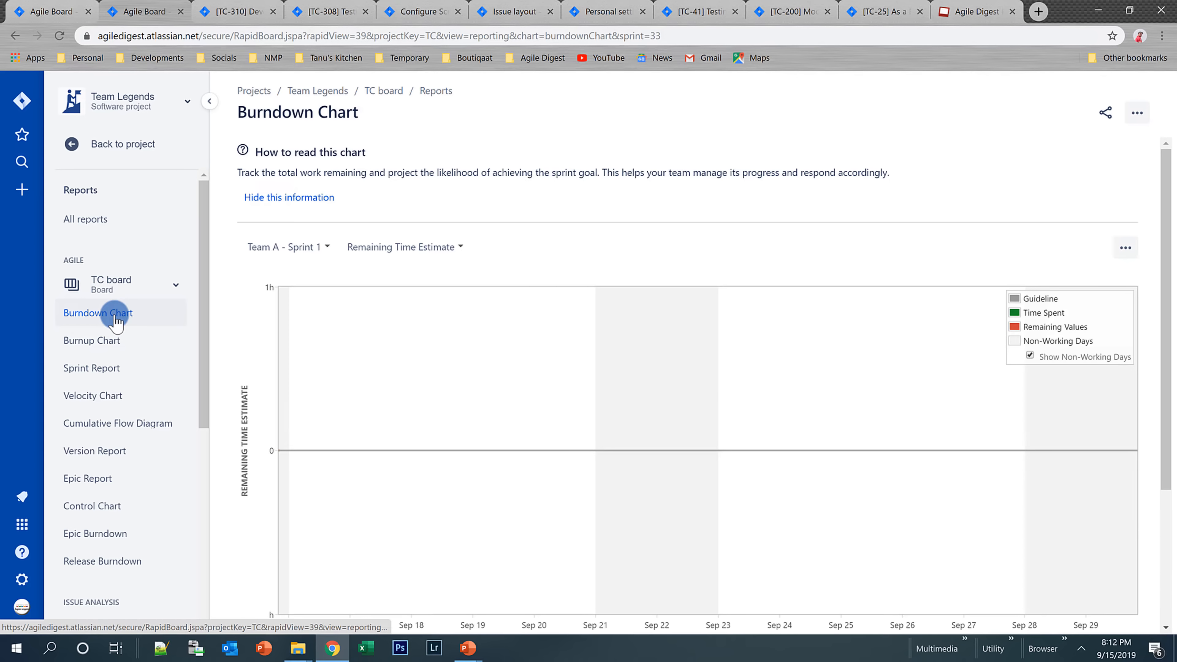
- View the TC board's Team A - Sprint 1 burndown by Story Points and switch it back to Remaining Time Estimate
scroll(435, 345, "down", 2)
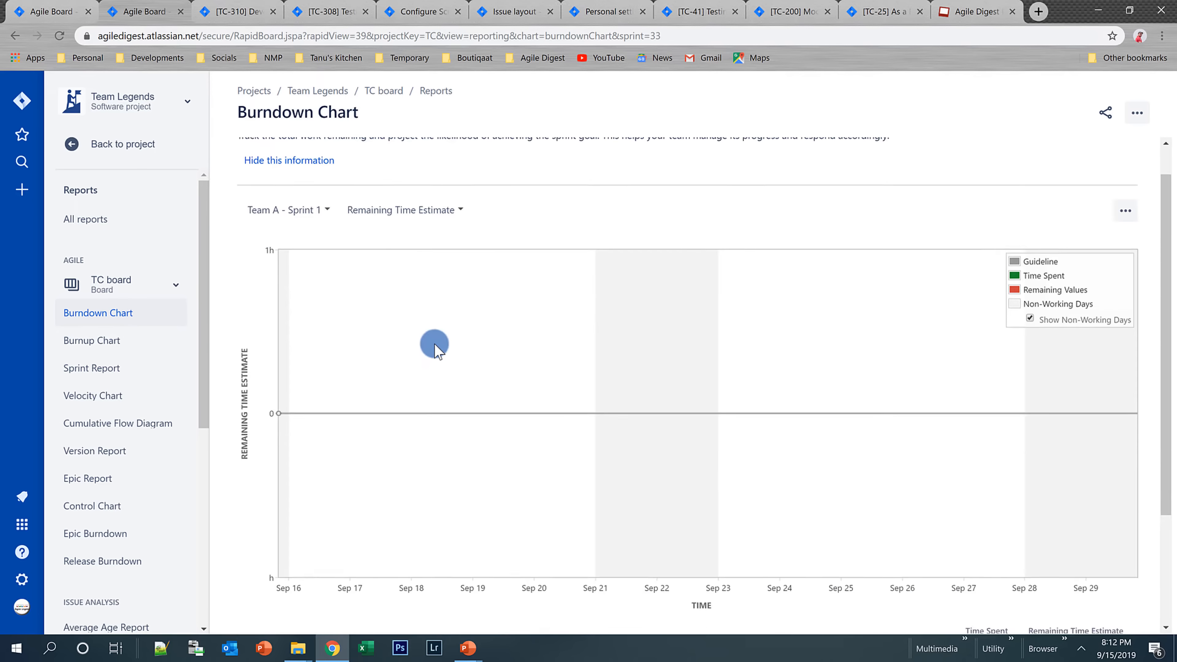
left_click(459, 218)
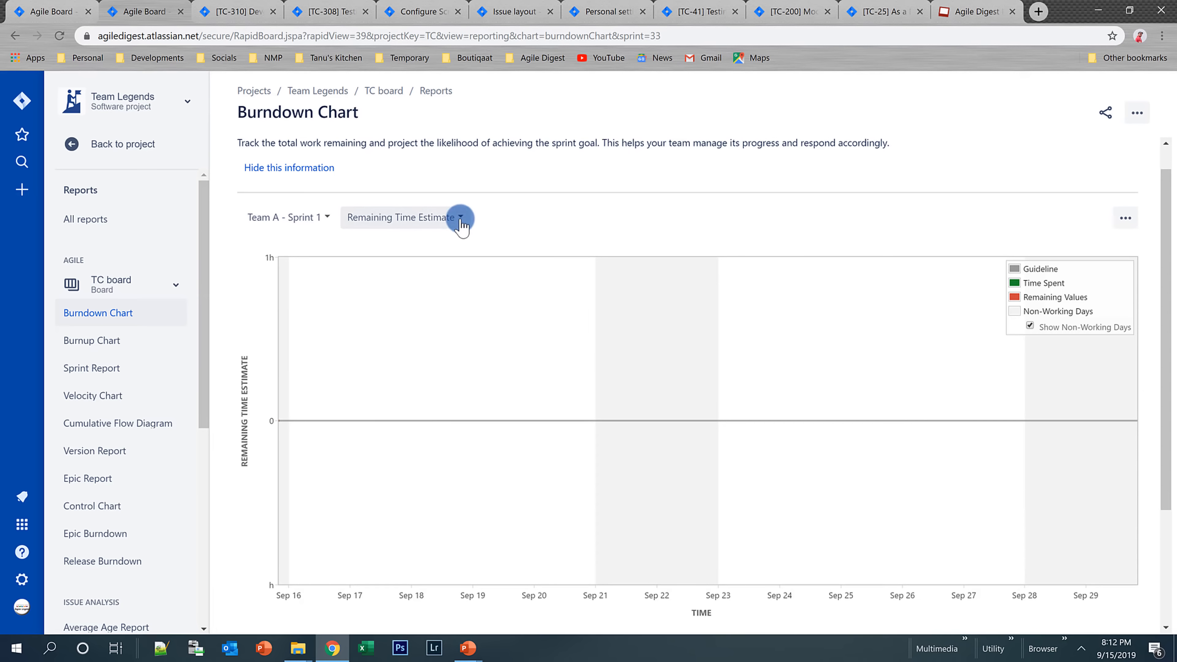
left_click(419, 248)
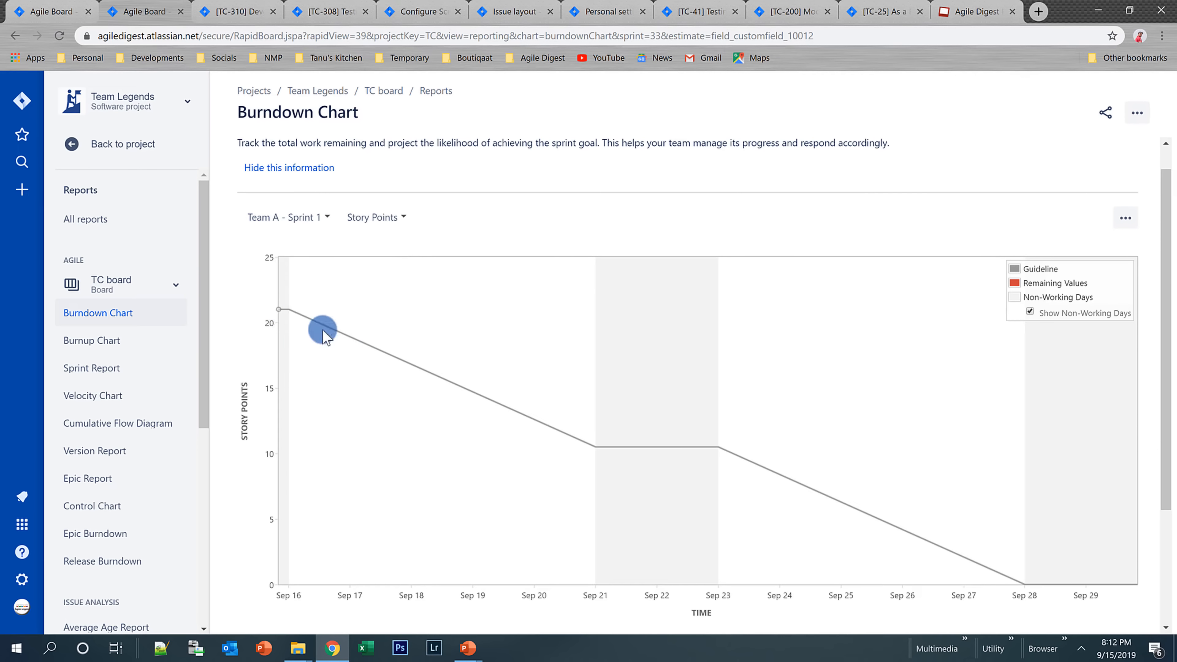
left_click(403, 218)
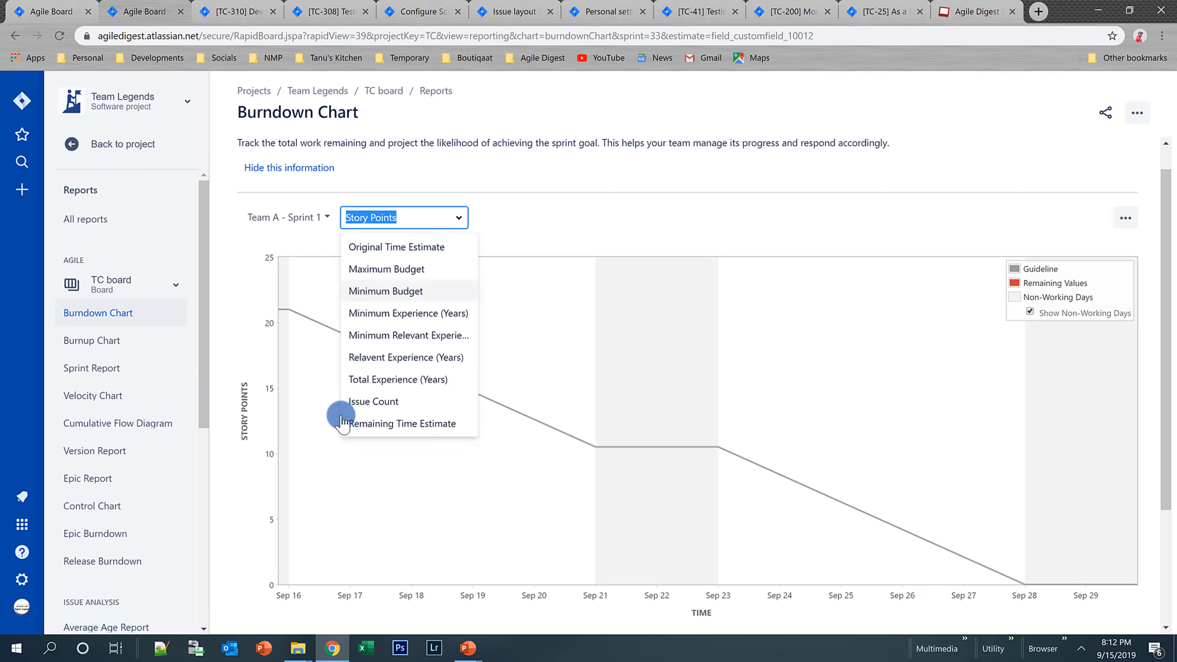
left_click(421, 424)
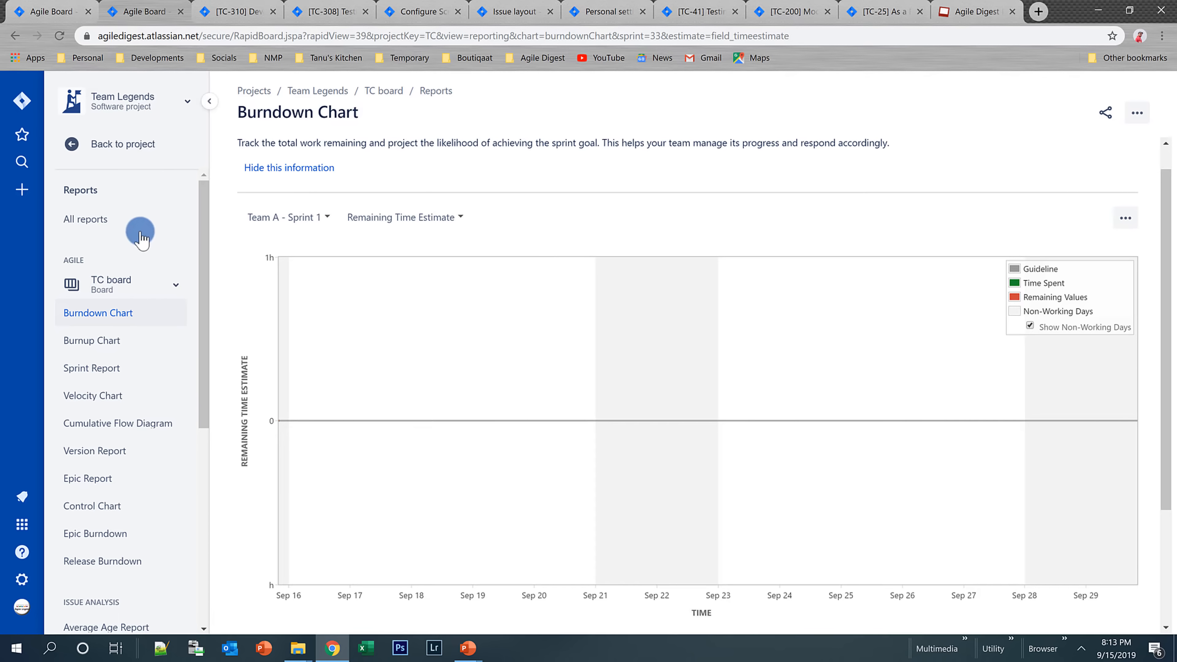
- Switch to Team A Board and open its Burndown Chart report
left_click(139, 283)
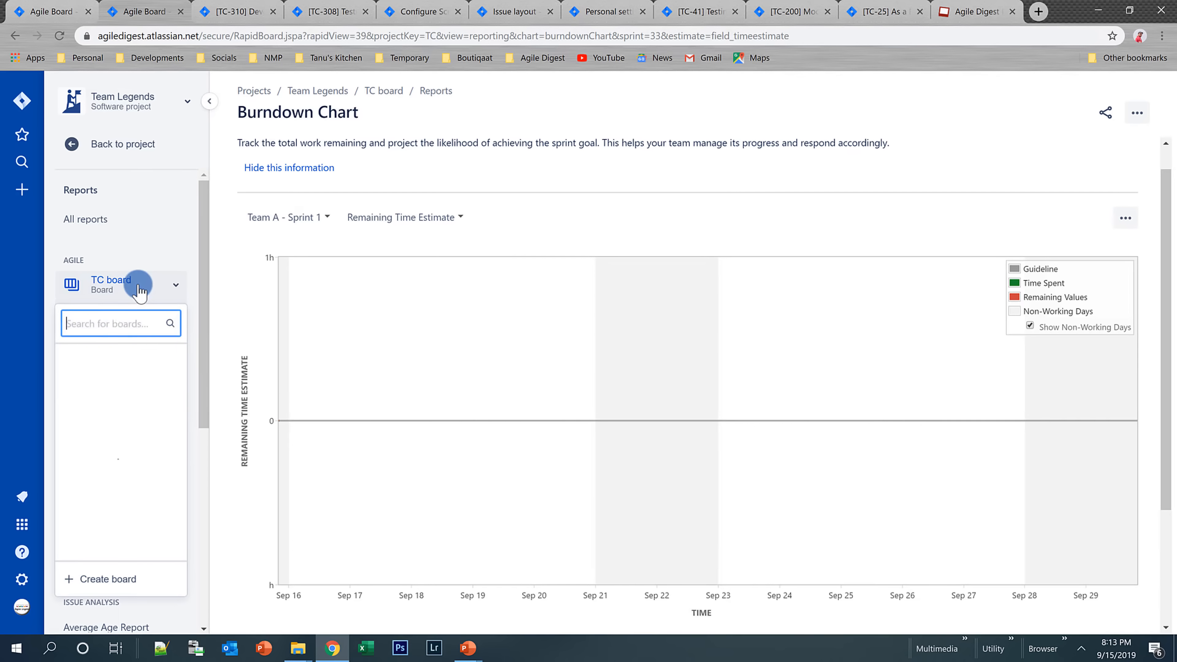
left_click(114, 416)
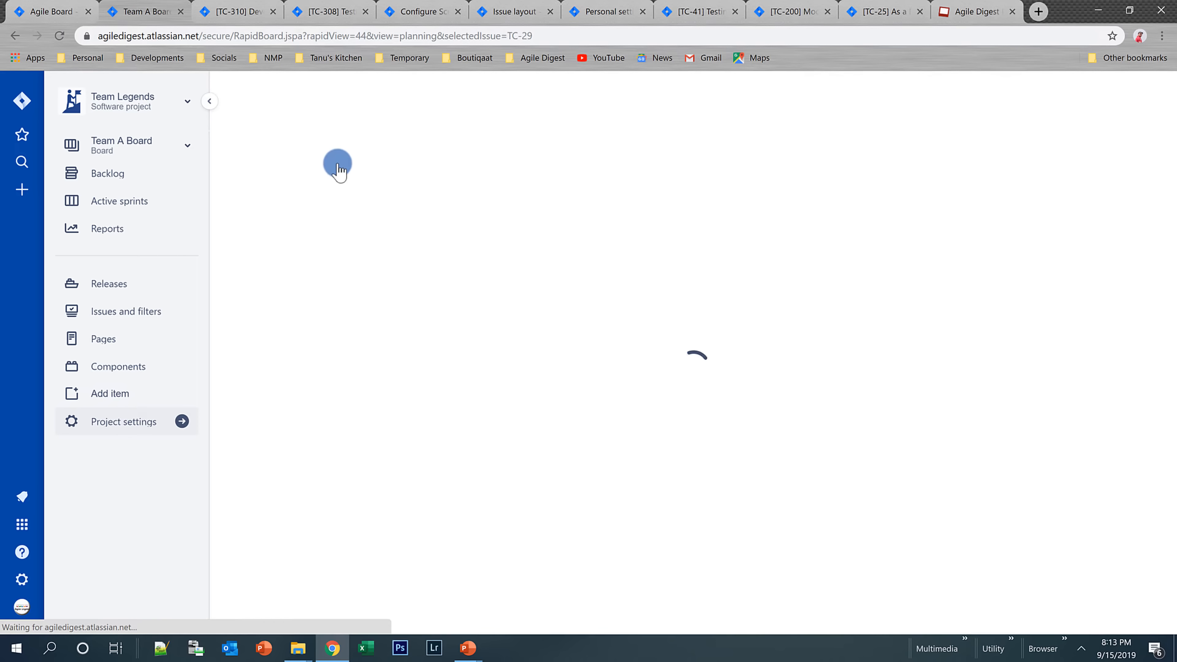
left_click(106, 236)
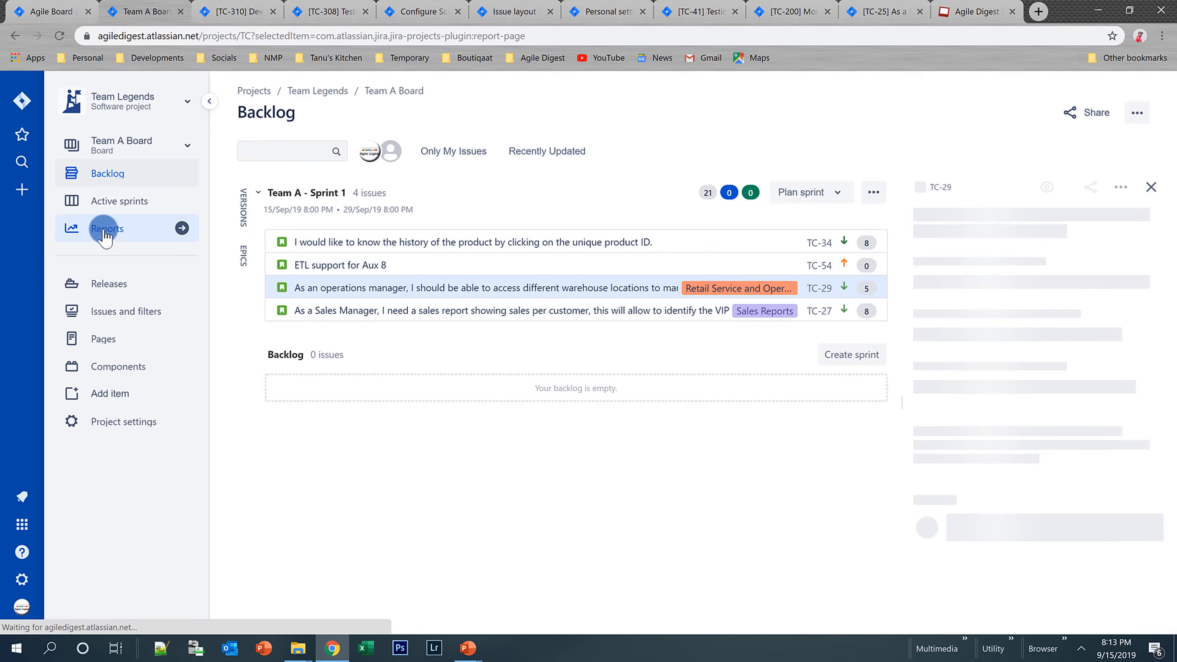
left_click(131, 315)
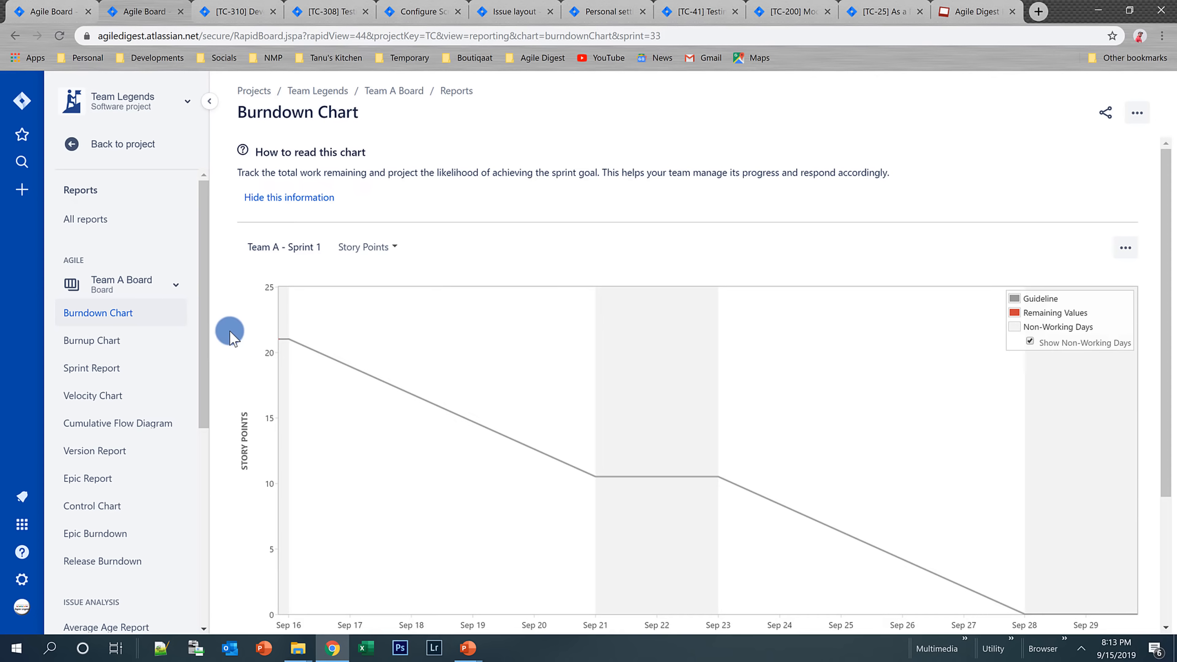
- Check which estimation statistics the Team A Board burndown chart offers, keeping Story Points selected
left_click(376, 245)
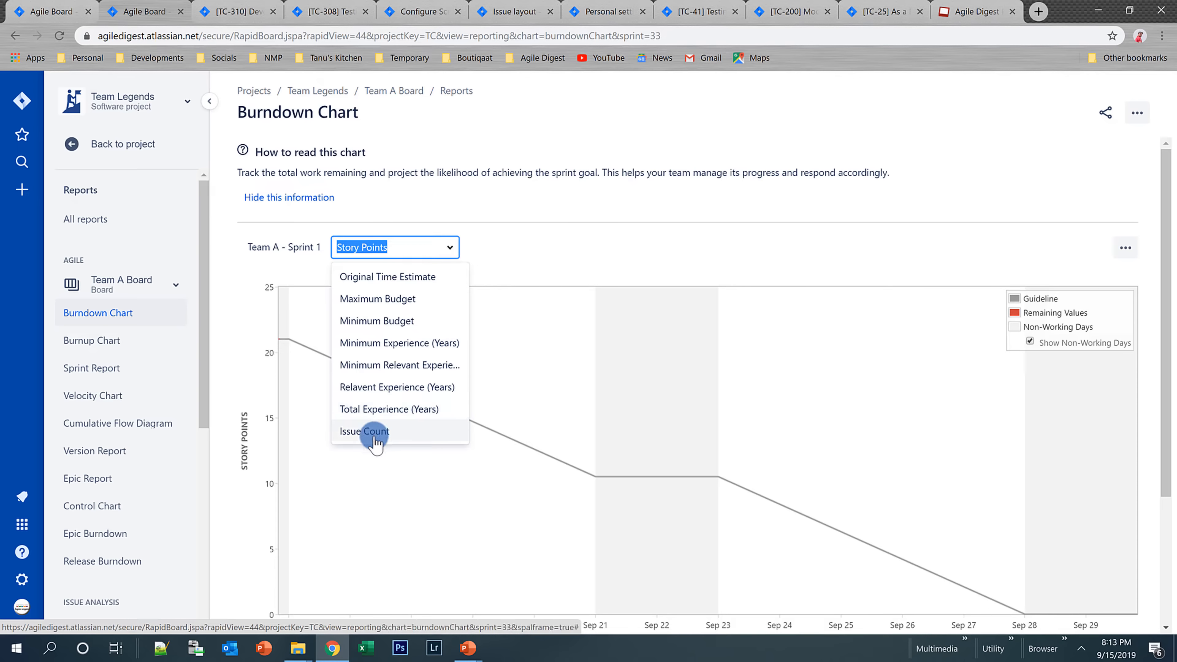
left_click(551, 244)
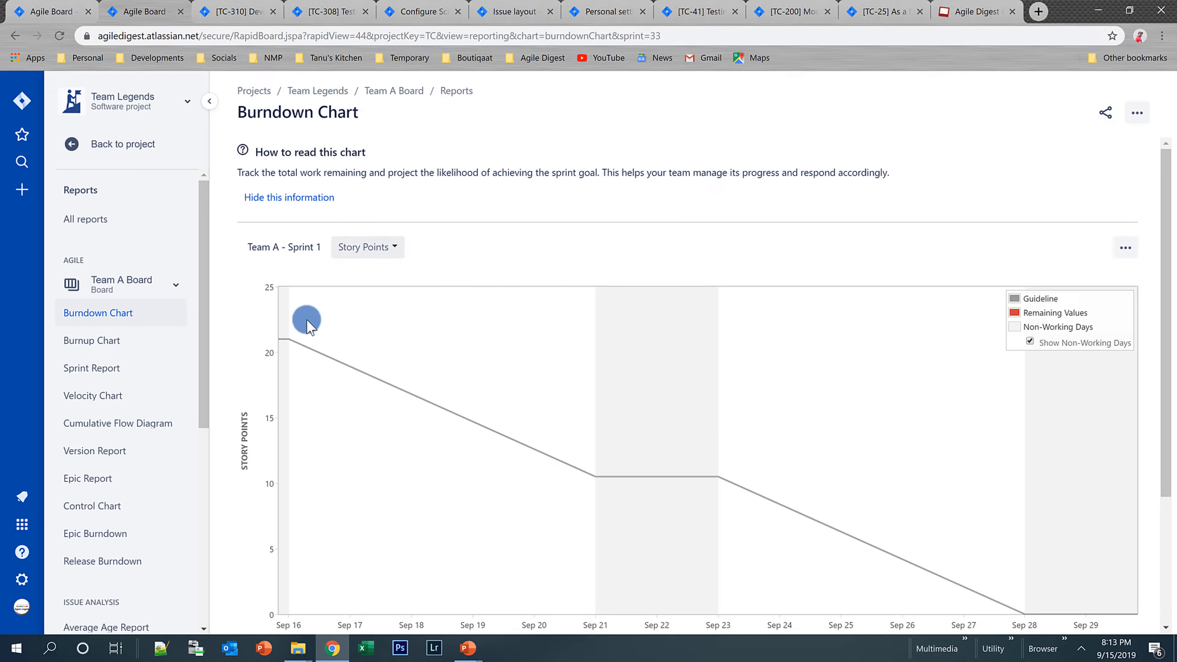
scroll(287, 333, "down", 2)
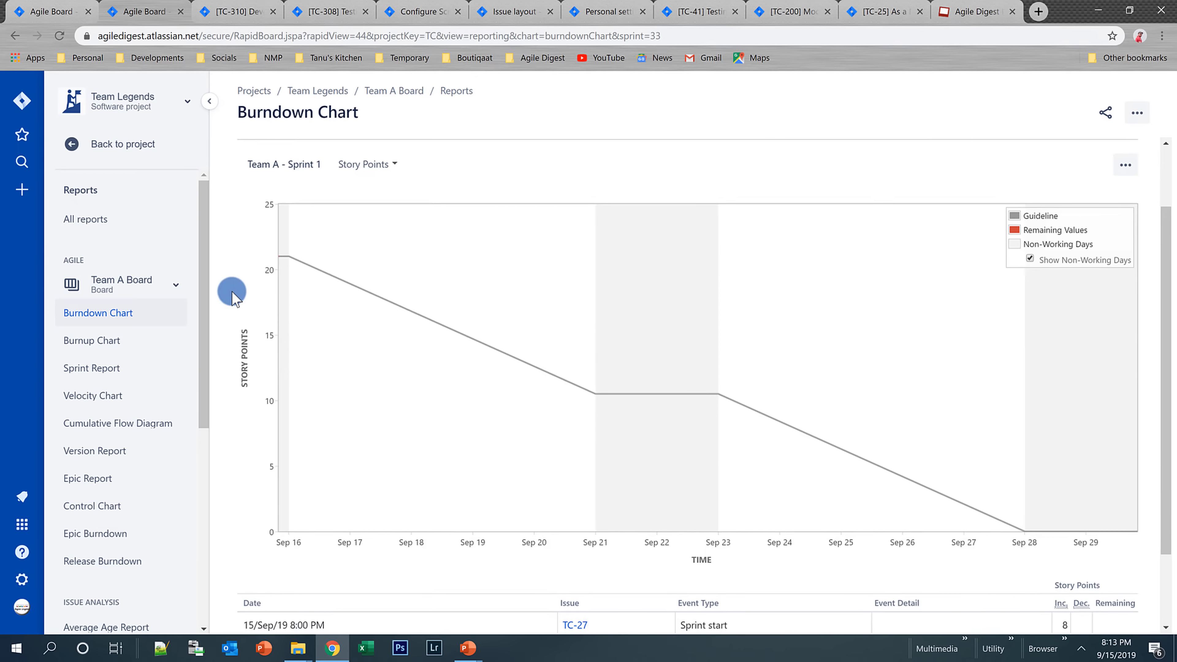
left_click(393, 166)
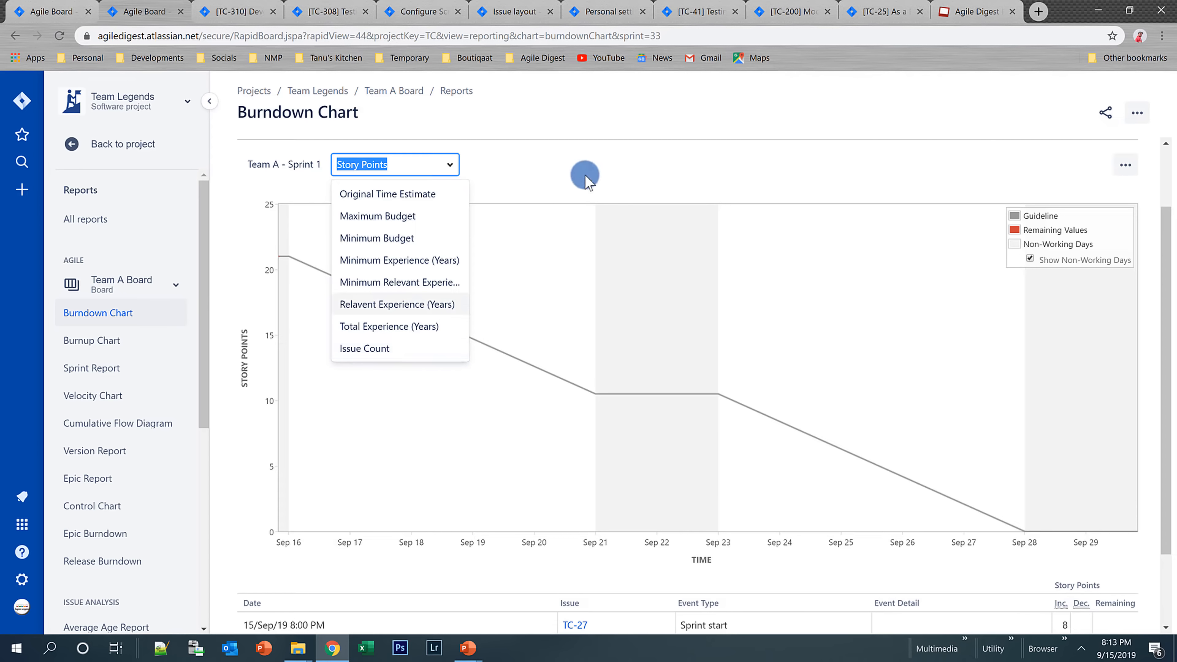
left_click(540, 174)
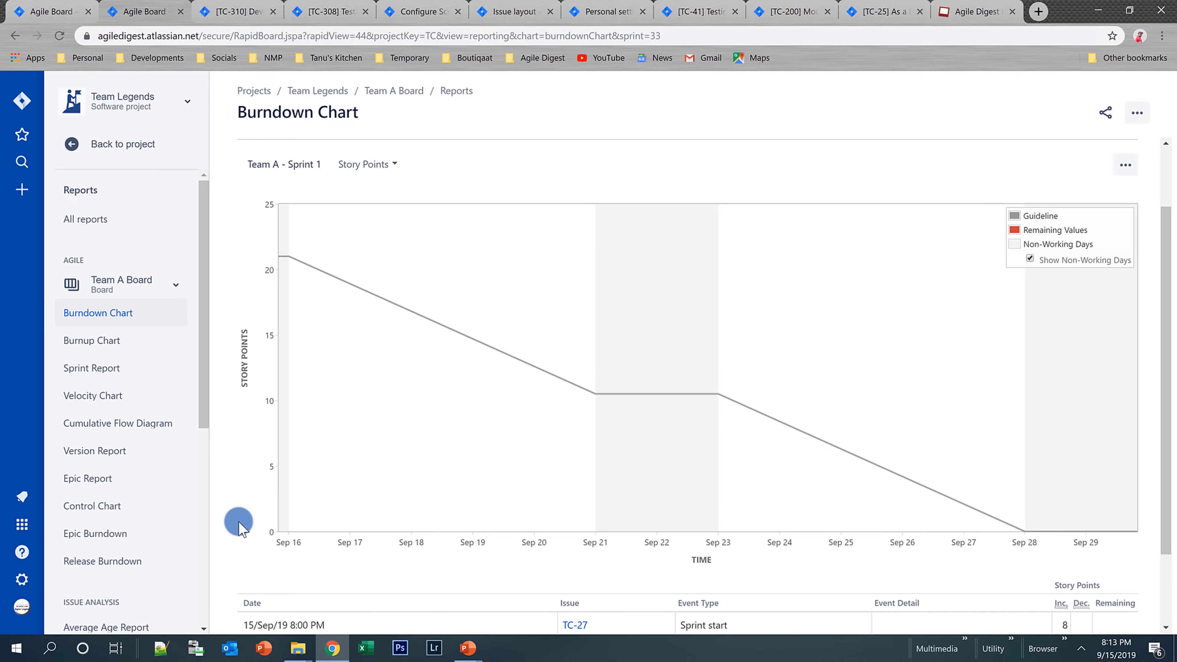
- Set Time Tracking to Remaining Estimate and Time Spent in Team A Board's Estimation settings and return to the burndown chart
left_click(1138, 114)
left_click(1039, 151)
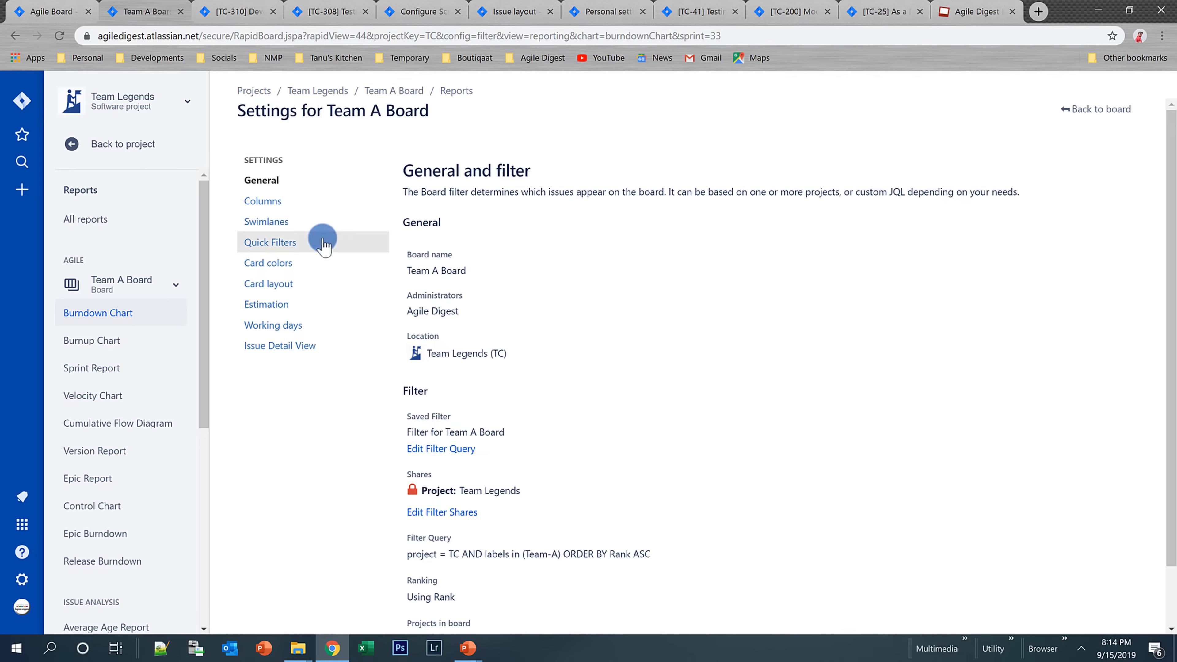
left_click(267, 306)
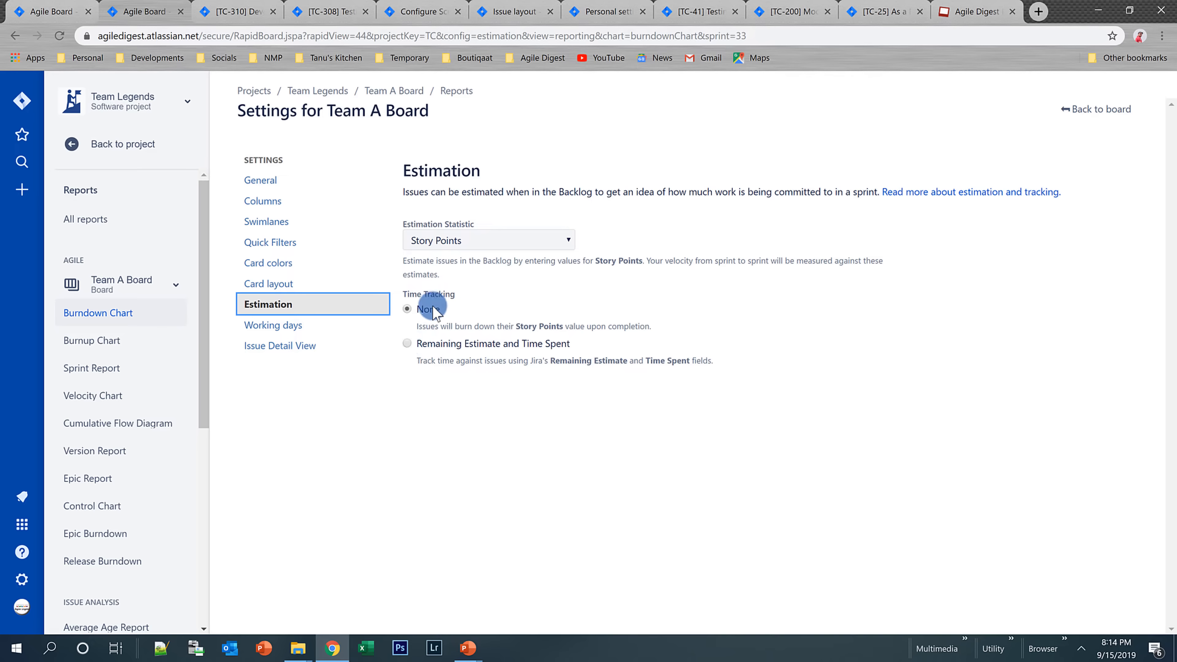
left_click(407, 344)
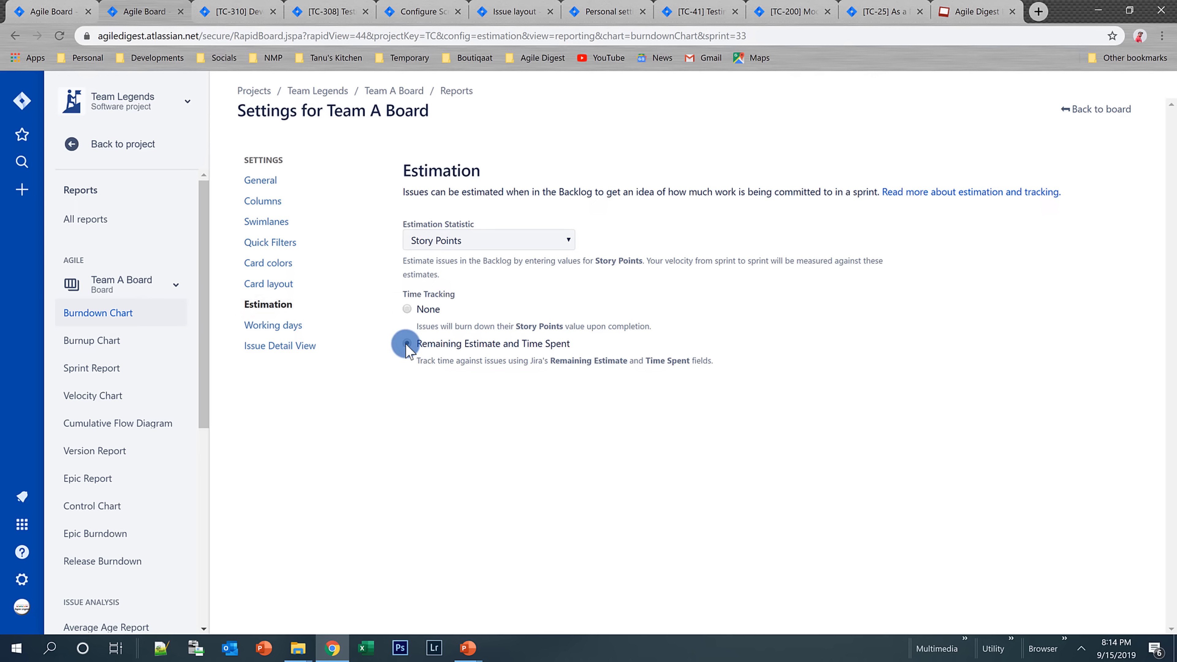
left_click(1083, 116)
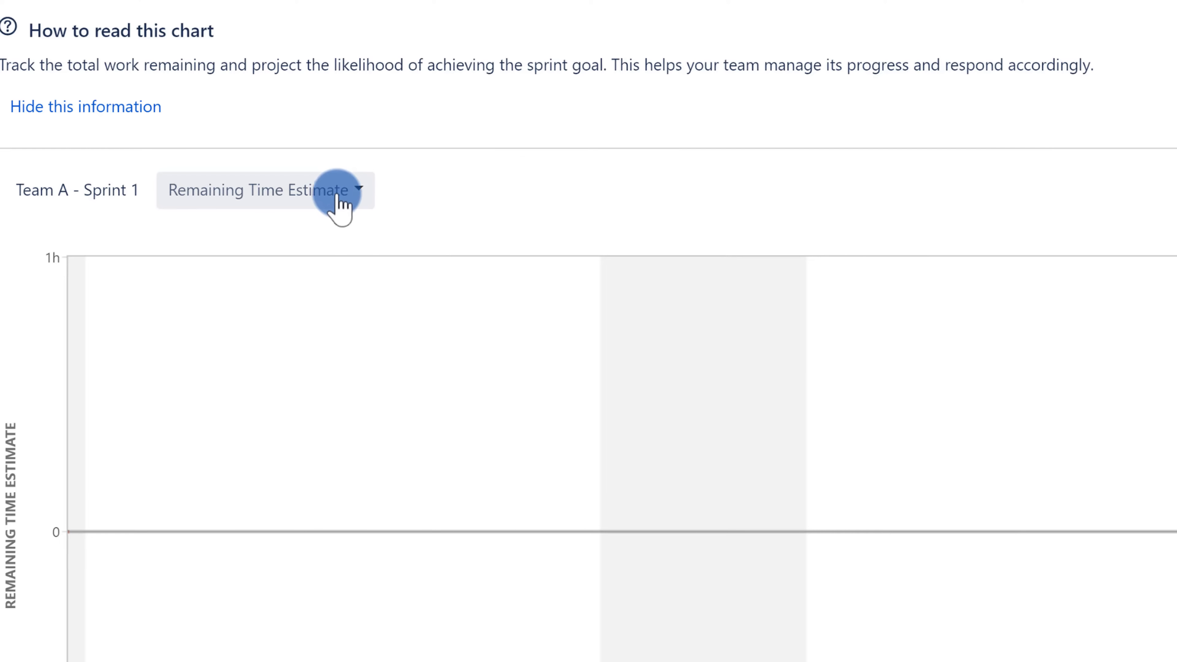
- Plot the Team A - Sprint 1 burndown by Story Points and review the chart with its issue table
left_click(338, 200)
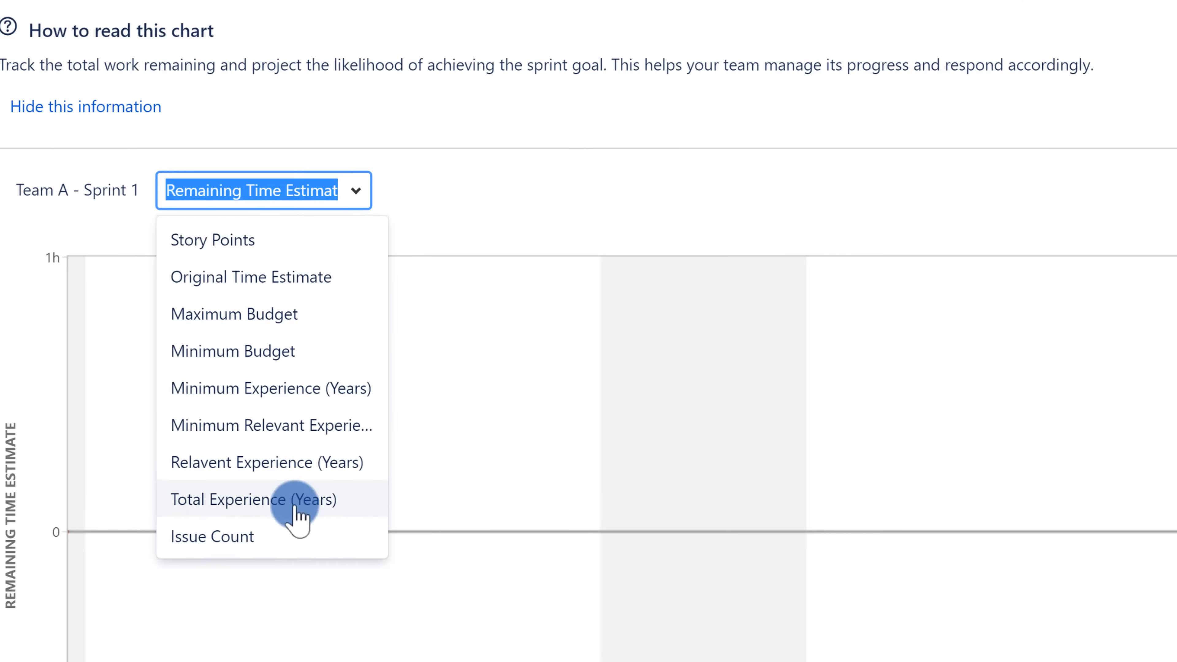
left_click(255, 242)
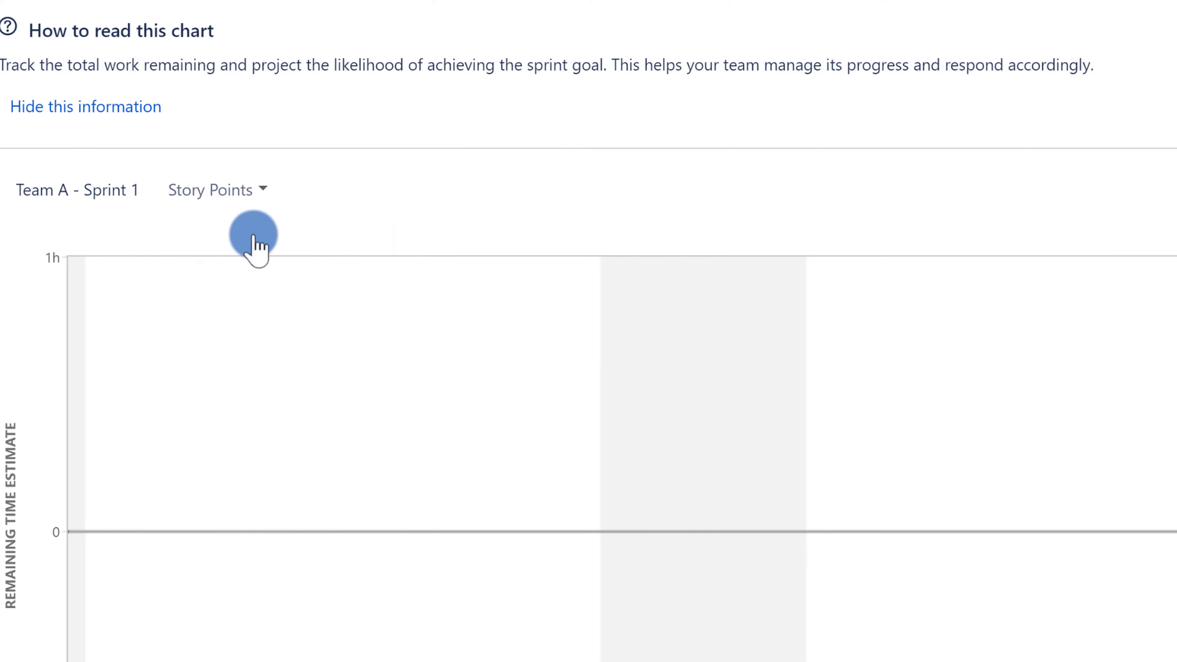
left_click(261, 193)
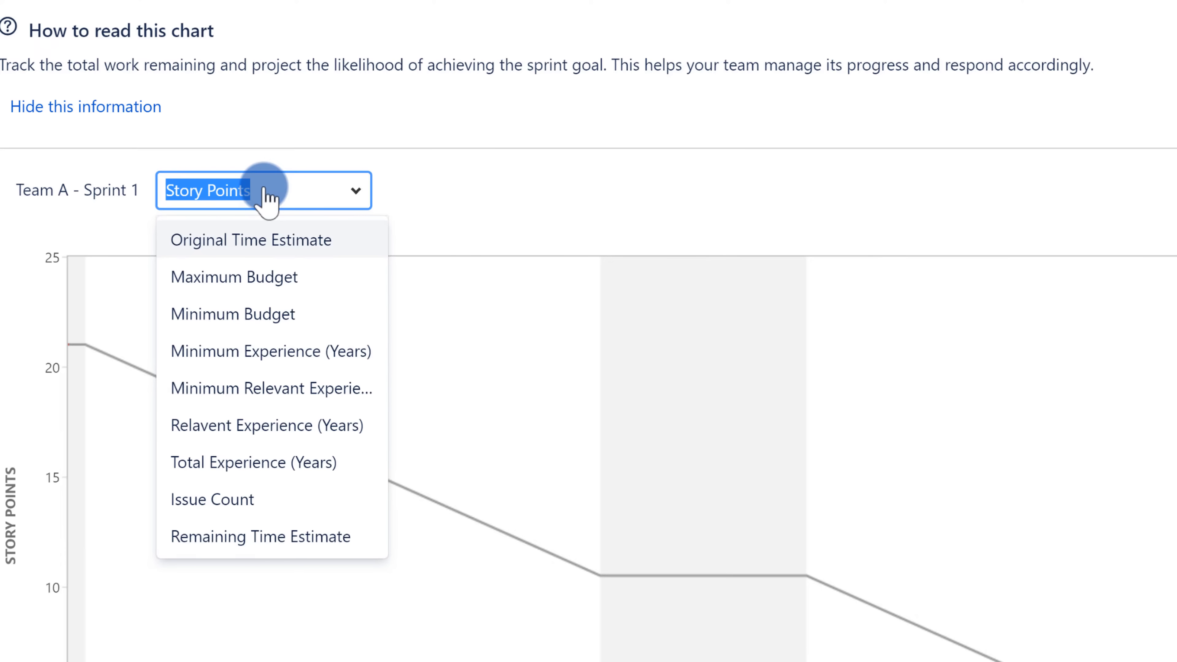
left_click(515, 224)
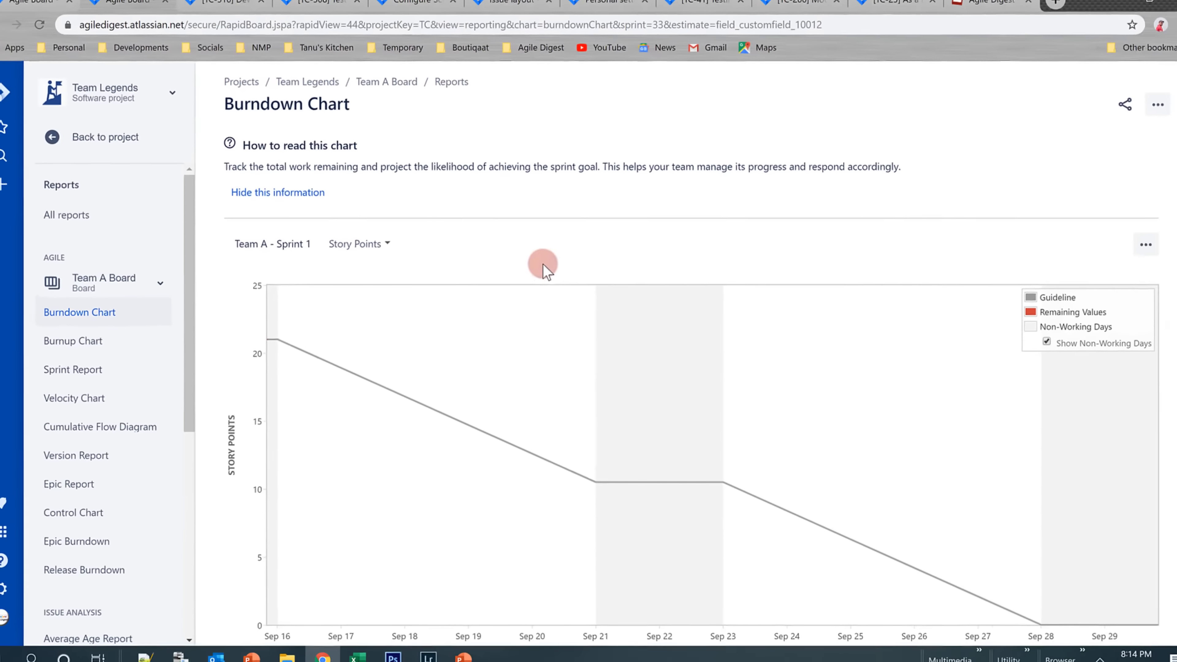
scroll(515, 224, "down", 3)
scroll(544, 266, "up", 1)
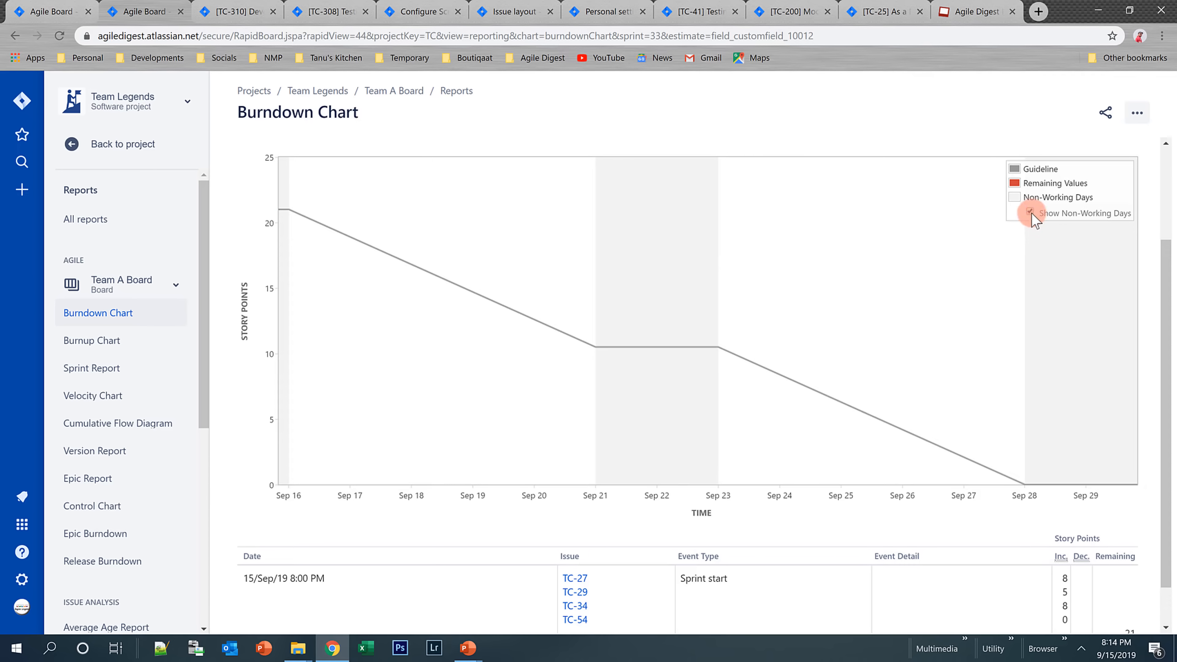
- Check the Working days settings of Team A Board and go back to its burndown chart
left_click(1137, 113)
left_click(1051, 144)
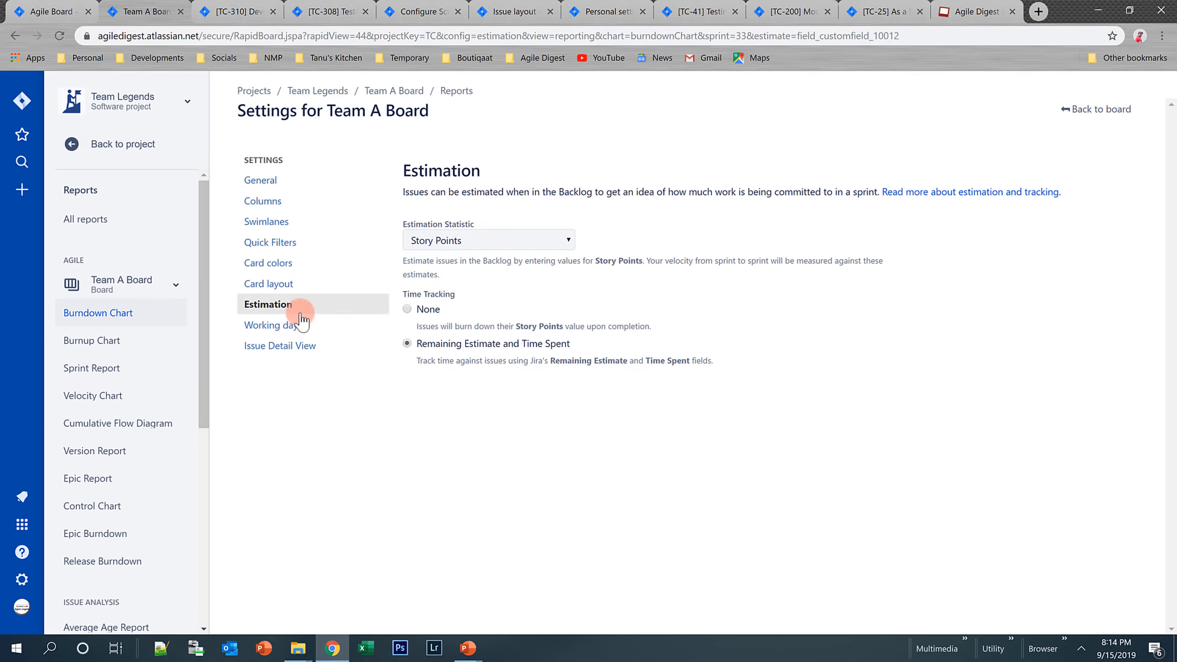
left_click(263, 326)
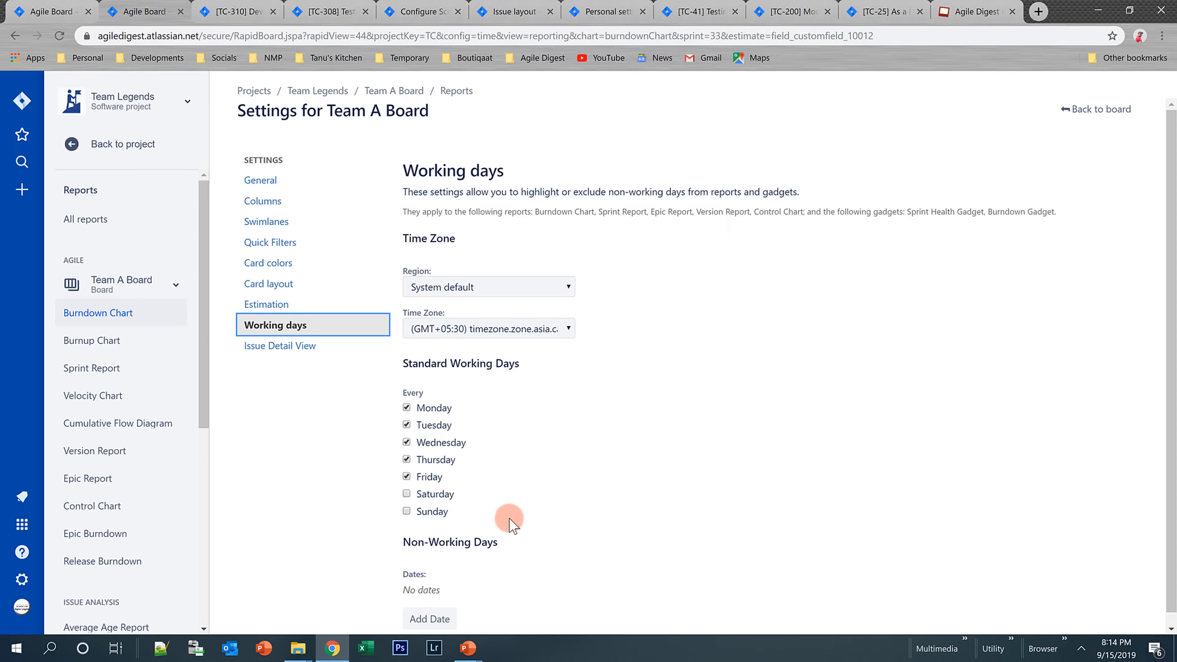
left_click(15, 41)
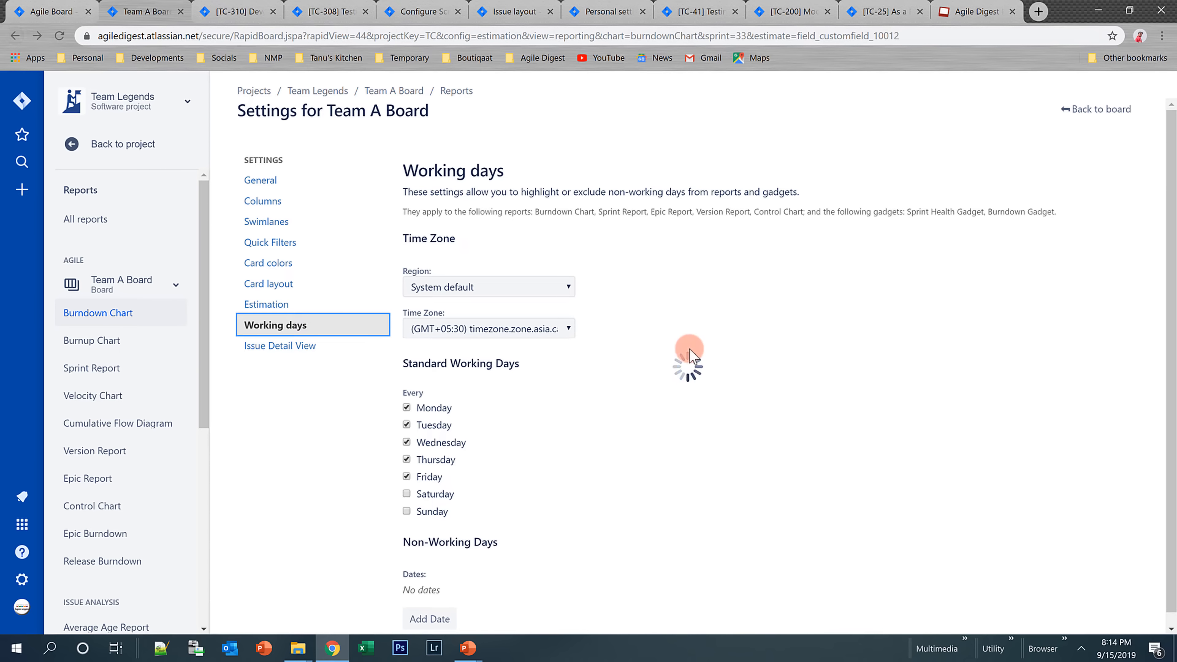
left_click(15, 36)
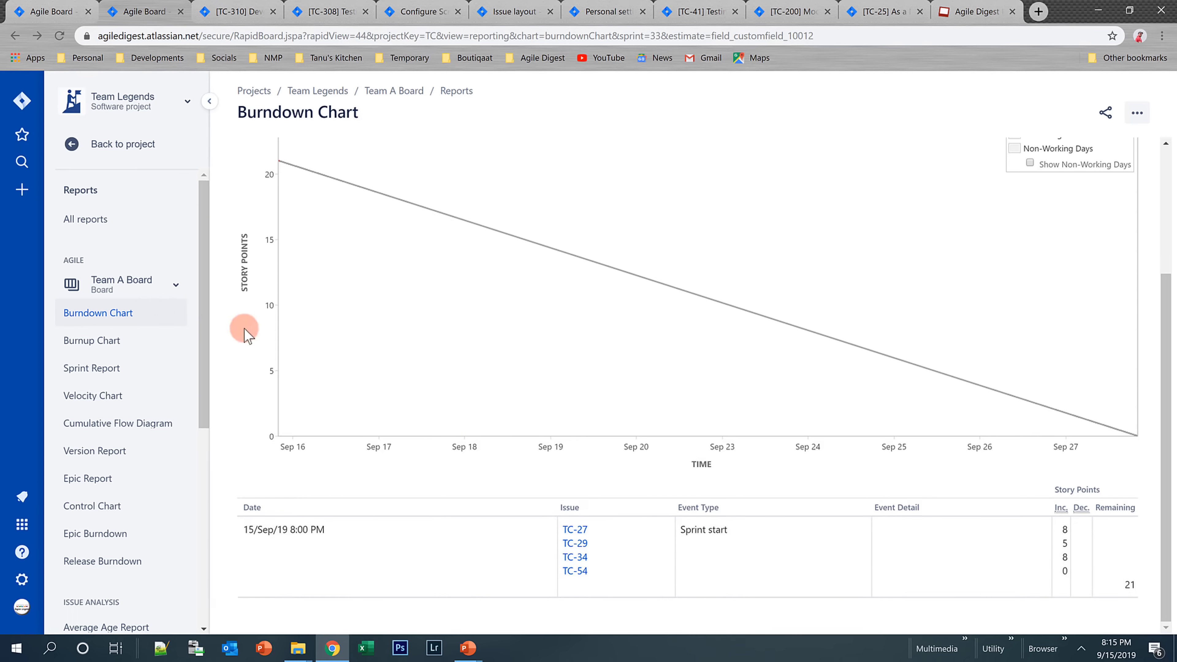
scroll(244, 328, "up", 3)
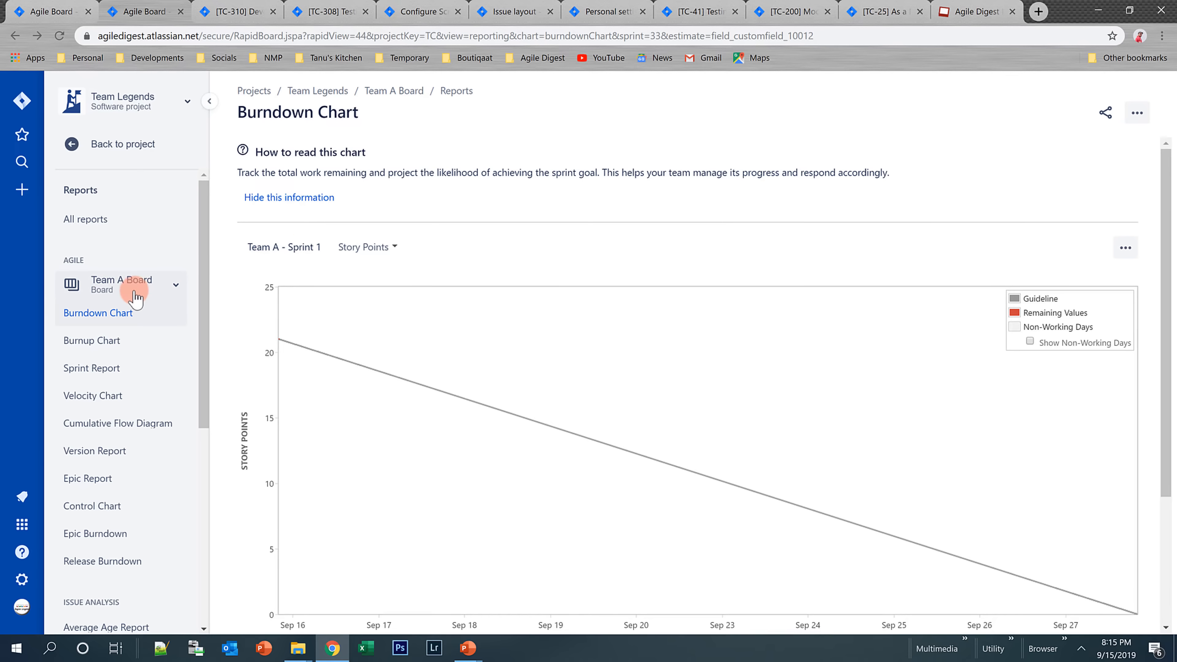
- Switch to the TC board and open its Burndown Chart report
left_click(175, 285)
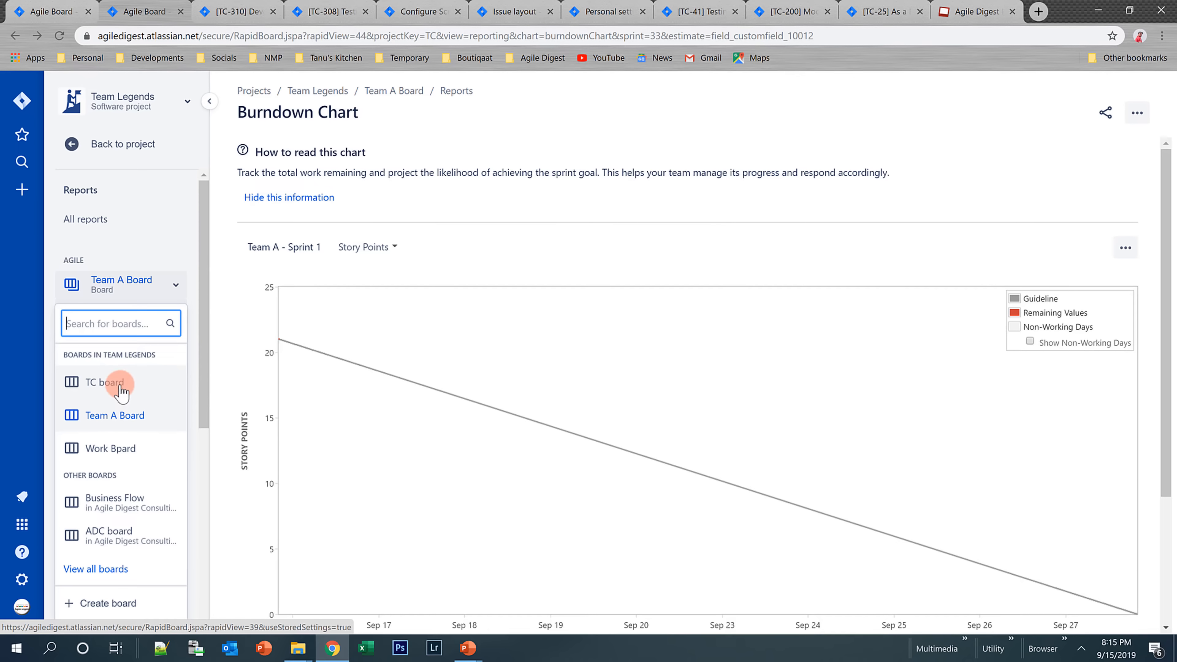
left_click(121, 388)
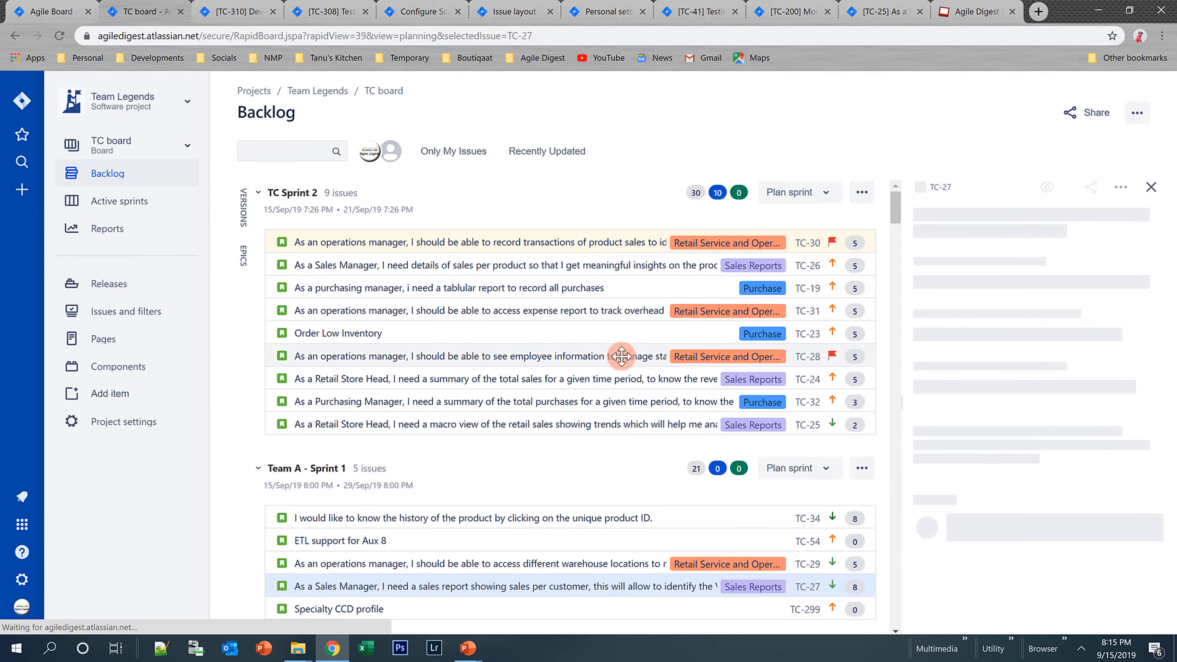
left_click(107, 229)
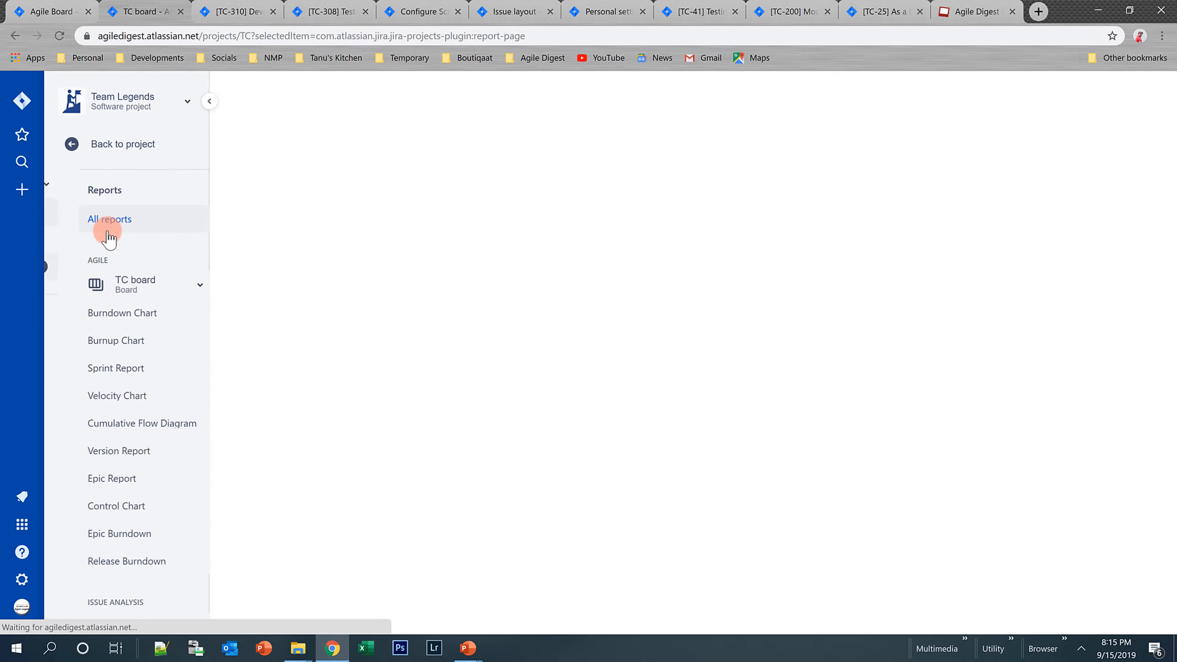
left_click(106, 316)
left_click(107, 316)
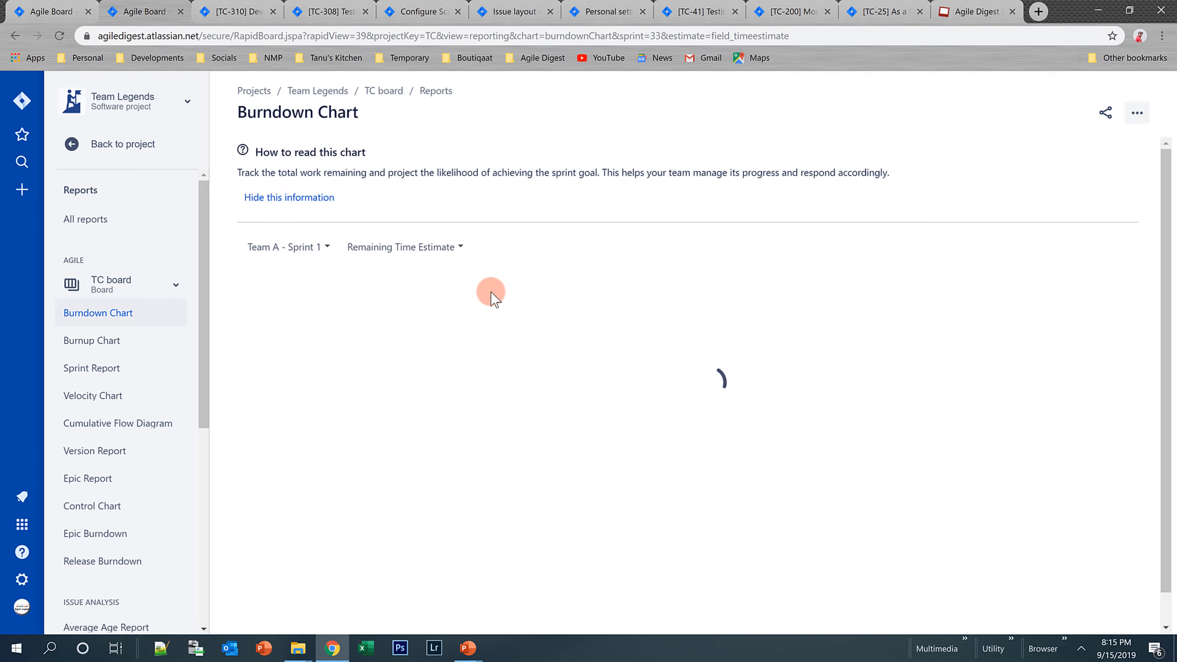
- Display the burndown chart of TC Sprint 1 and examine its remaining values and time spent
left_click(311, 248)
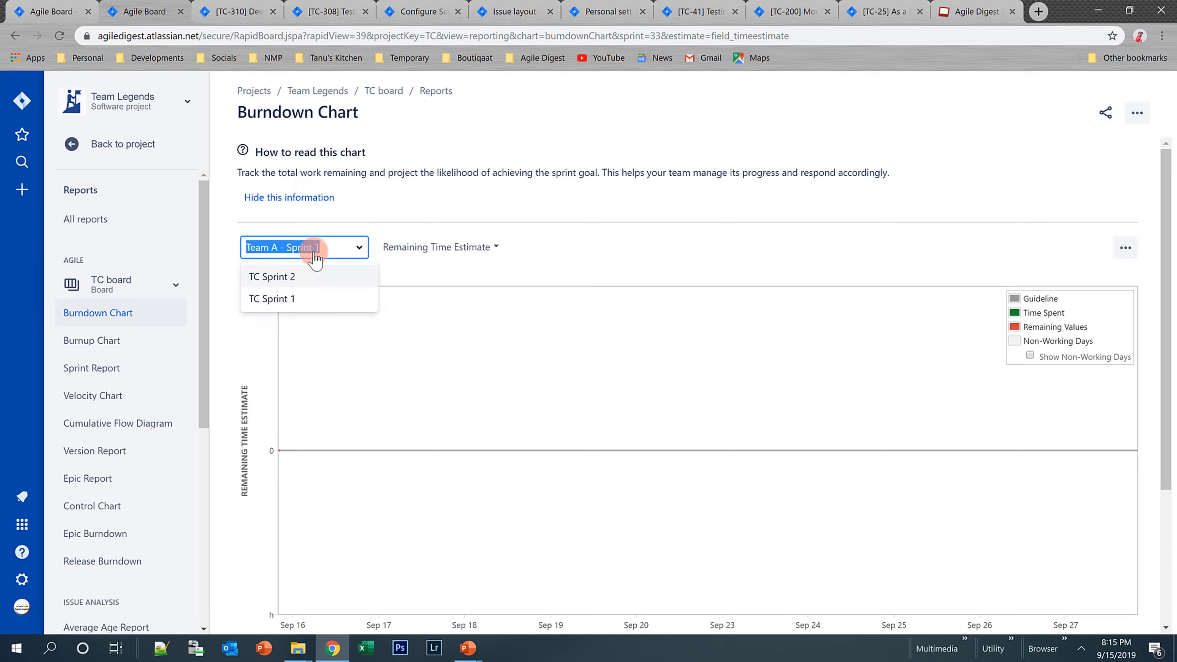
left_click(285, 299)
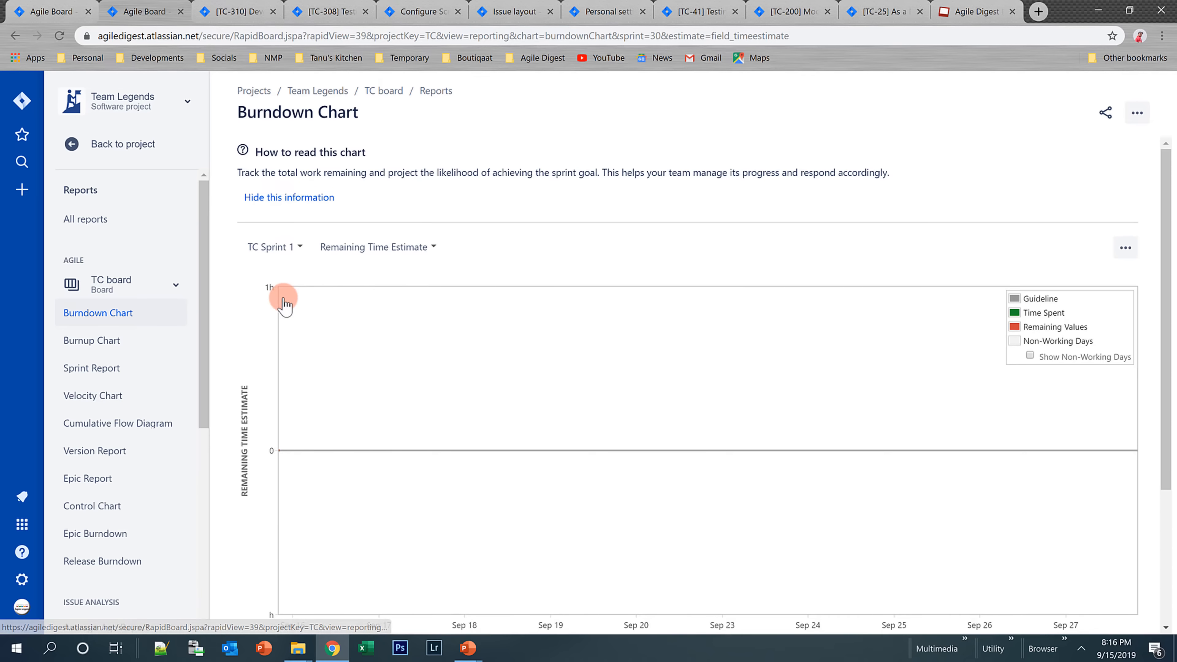
scroll(285, 382, "down", 1)
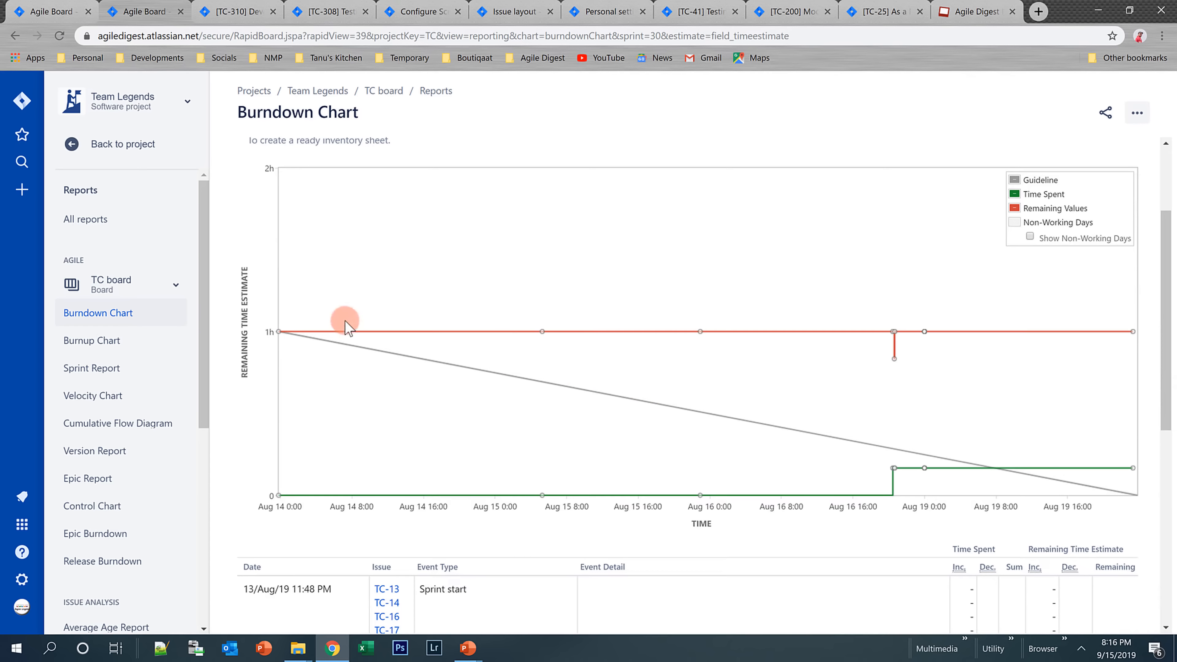
- Check which sprints can be selected for the TC board's burndown chart, keeping TC Sprint 1 displayed
scroll(595, 380, "up", 3)
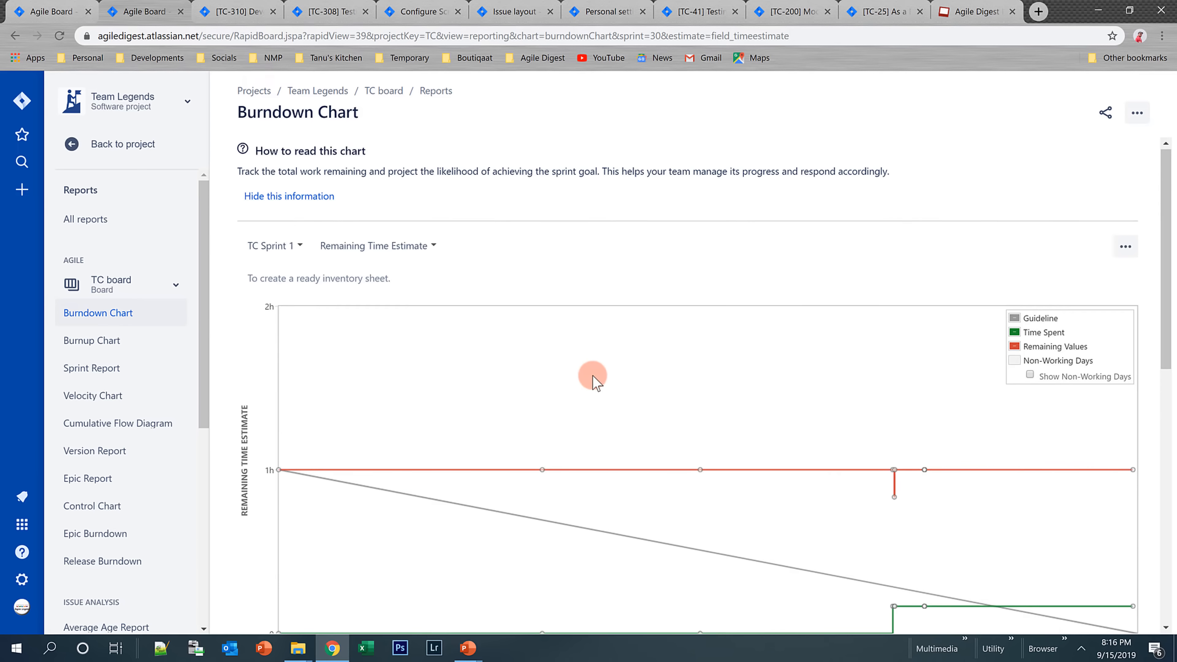
left_click(301, 247)
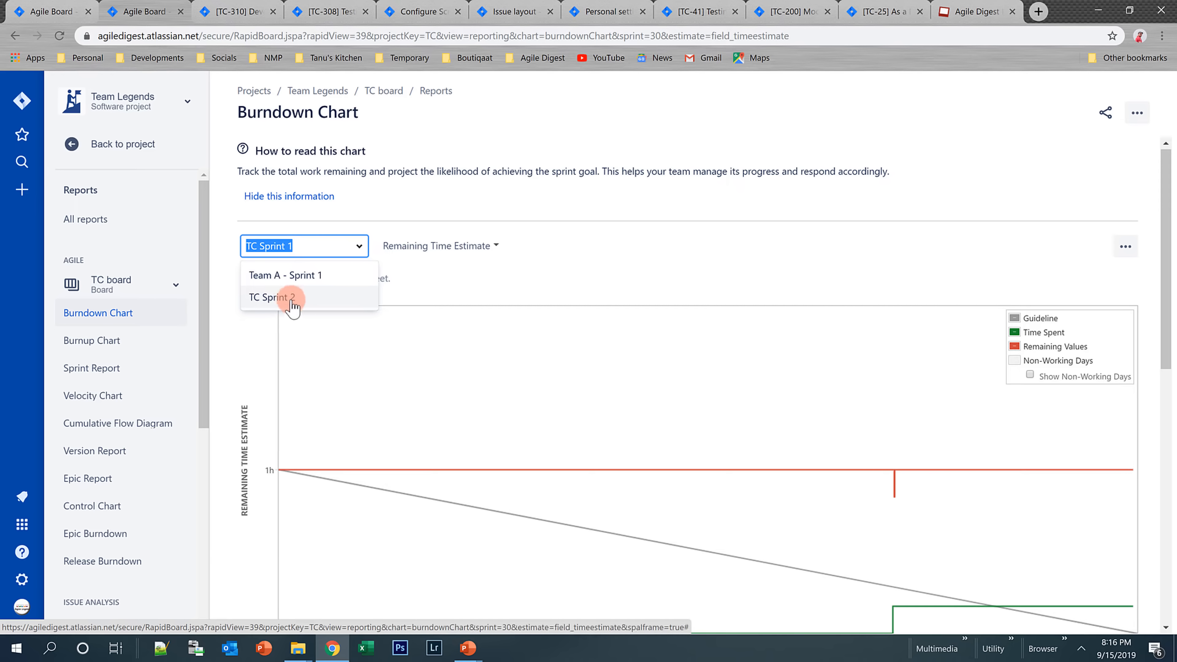
left_click(455, 282)
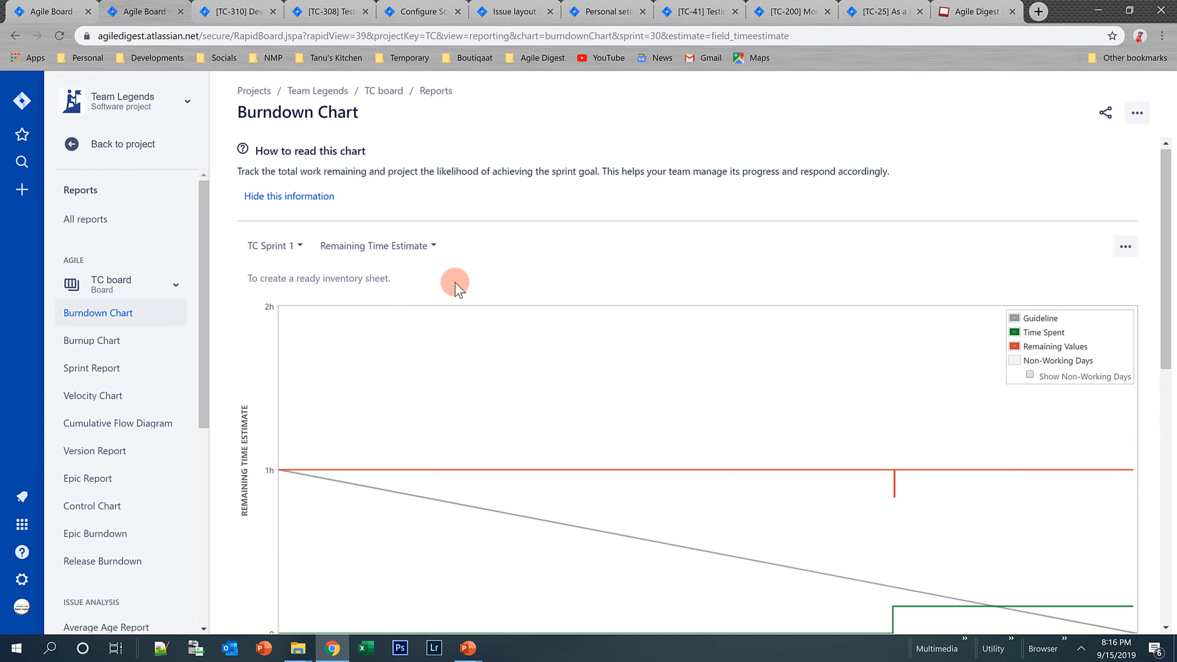
scroll(455, 282, "down", 1)
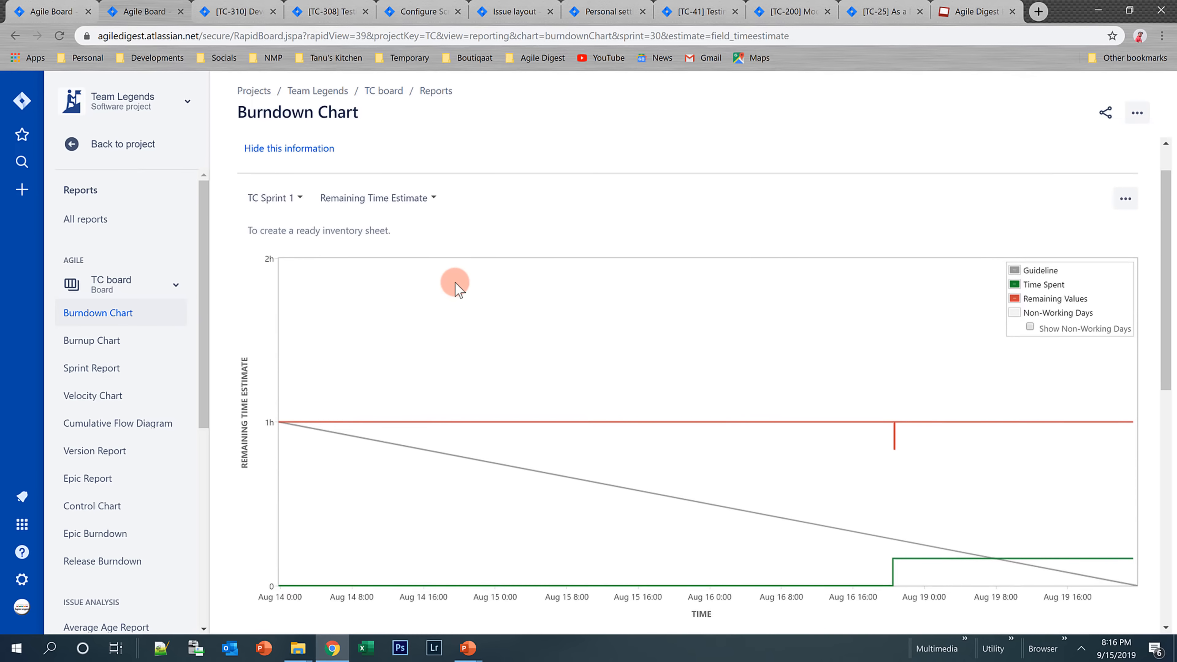
- Switch to the Work Bpard board in Team Legends and open its Burndown Chart report
left_click(144, 287)
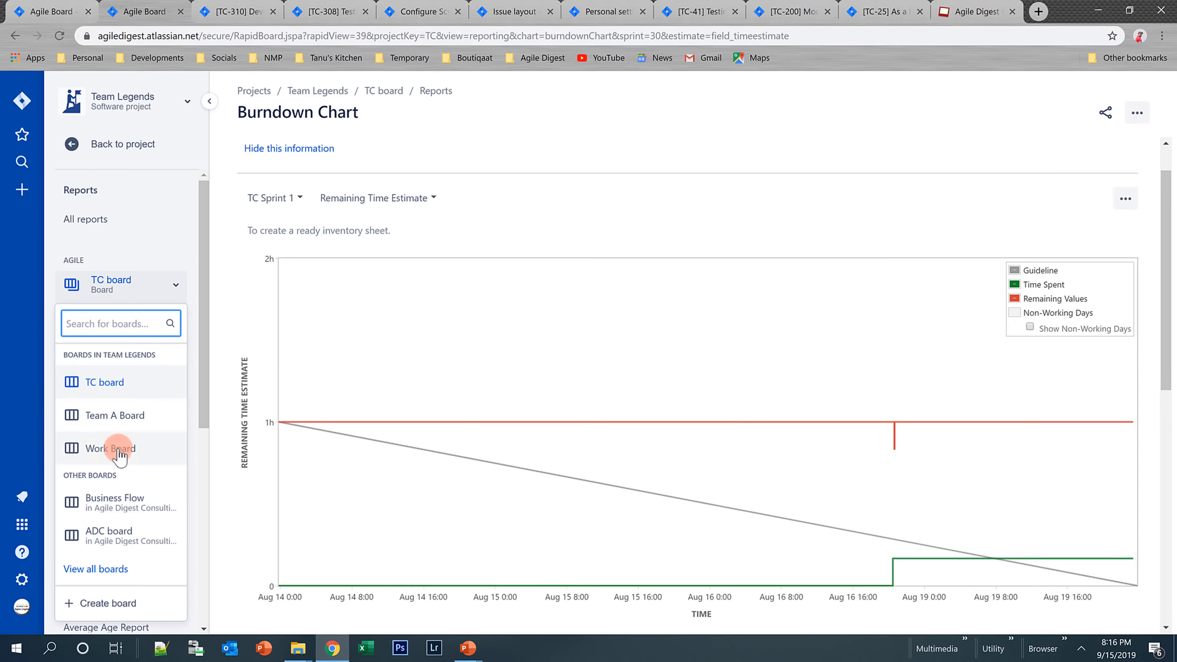
left_click(124, 448)
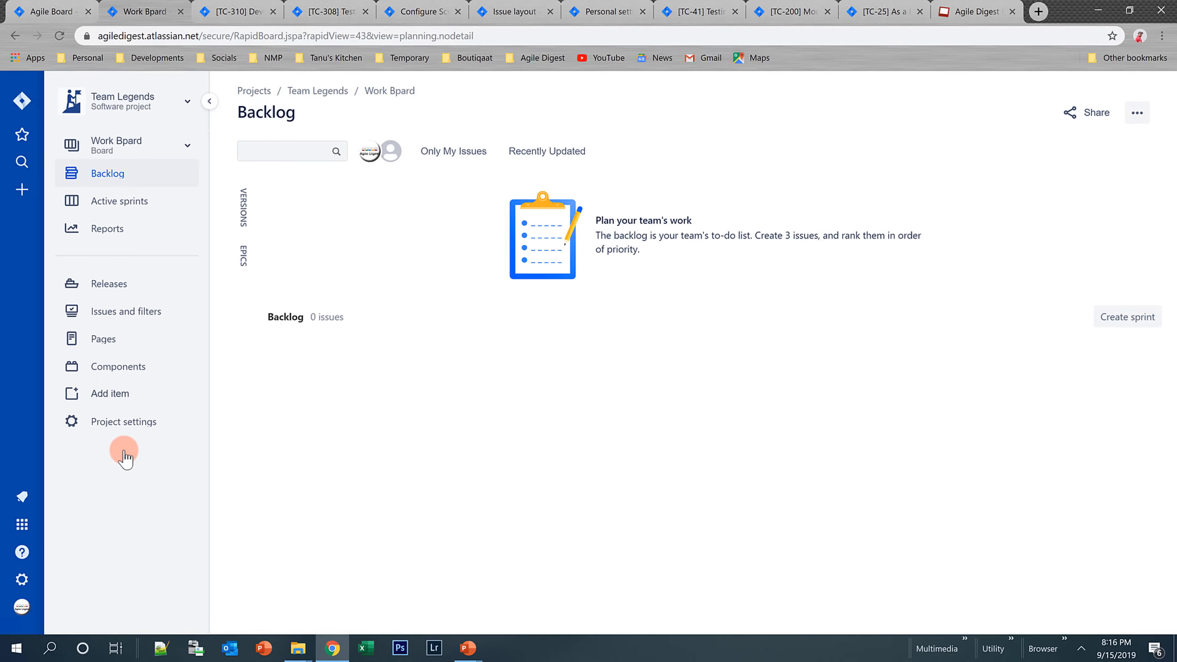
mouse_move(316, 338)
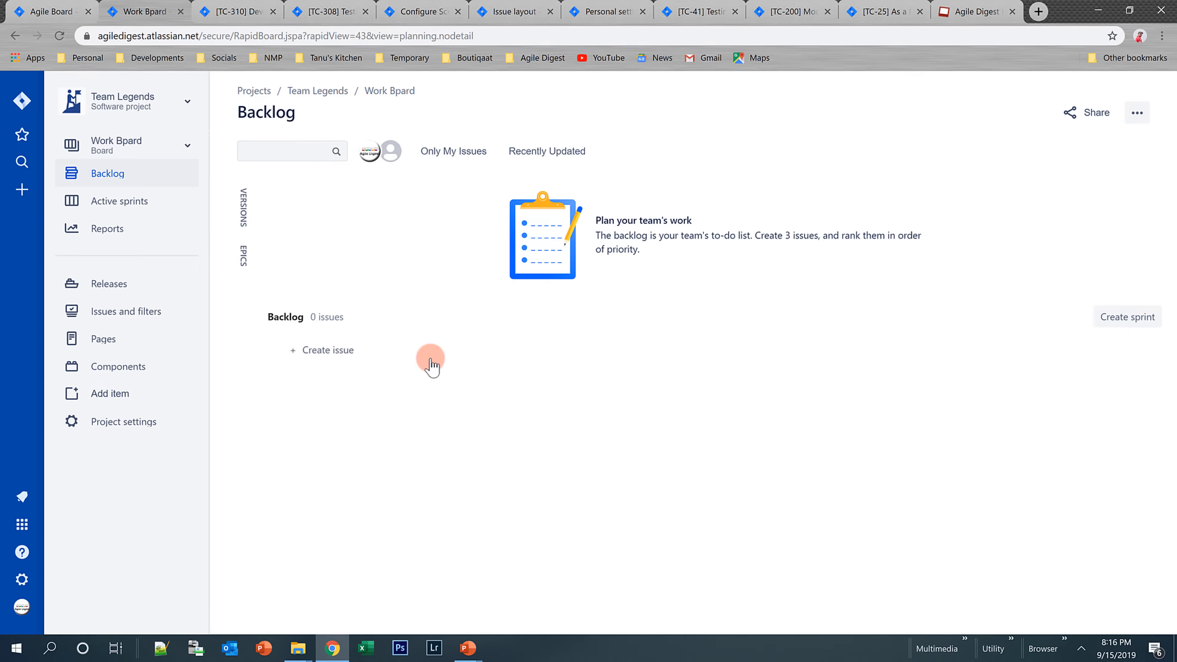
left_click(181, 228)
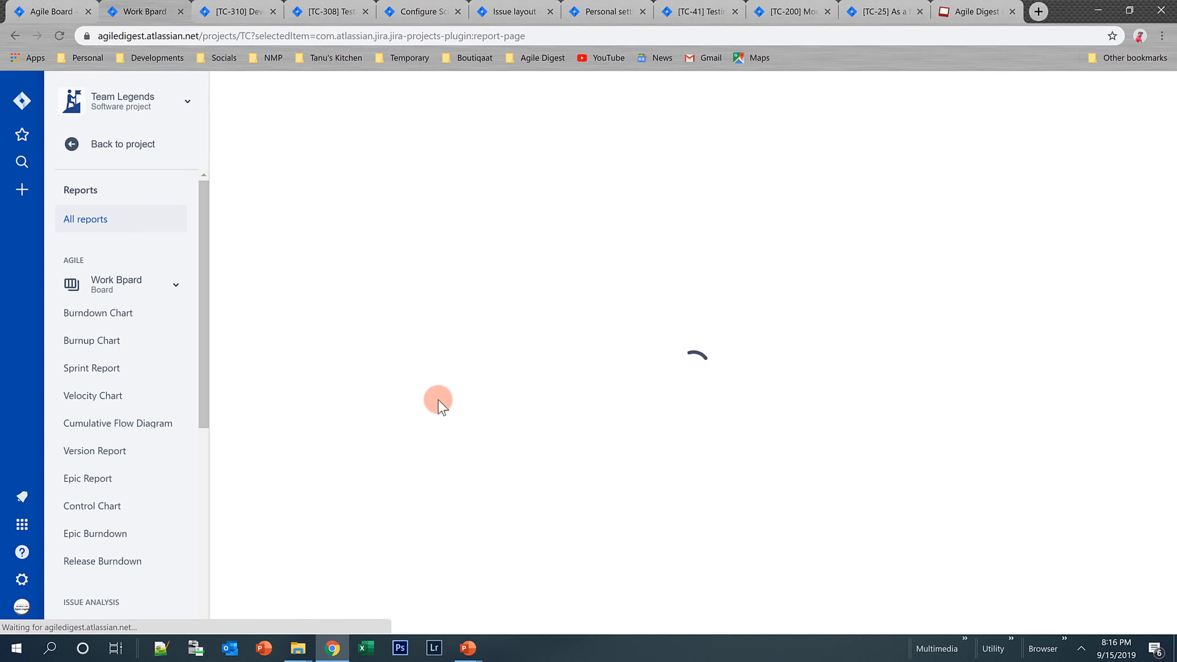
left_click(289, 304)
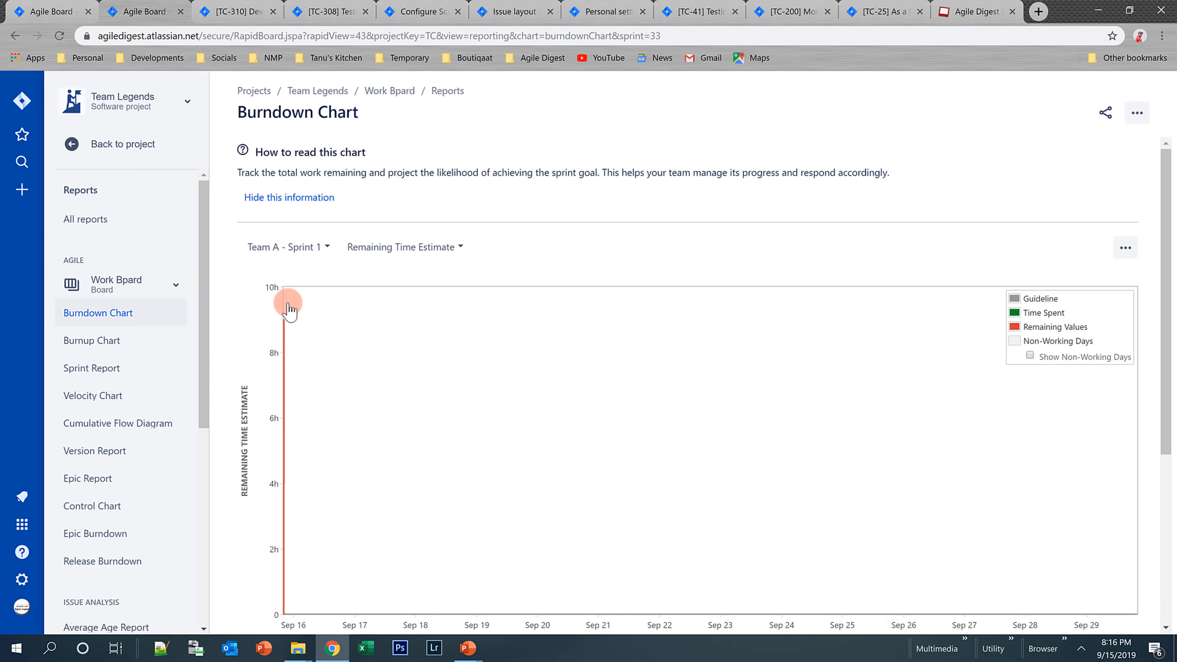
- Display the Work Bpard burndown chart for TC Sprint 1 and review its curves and the issue event table
left_click(315, 246)
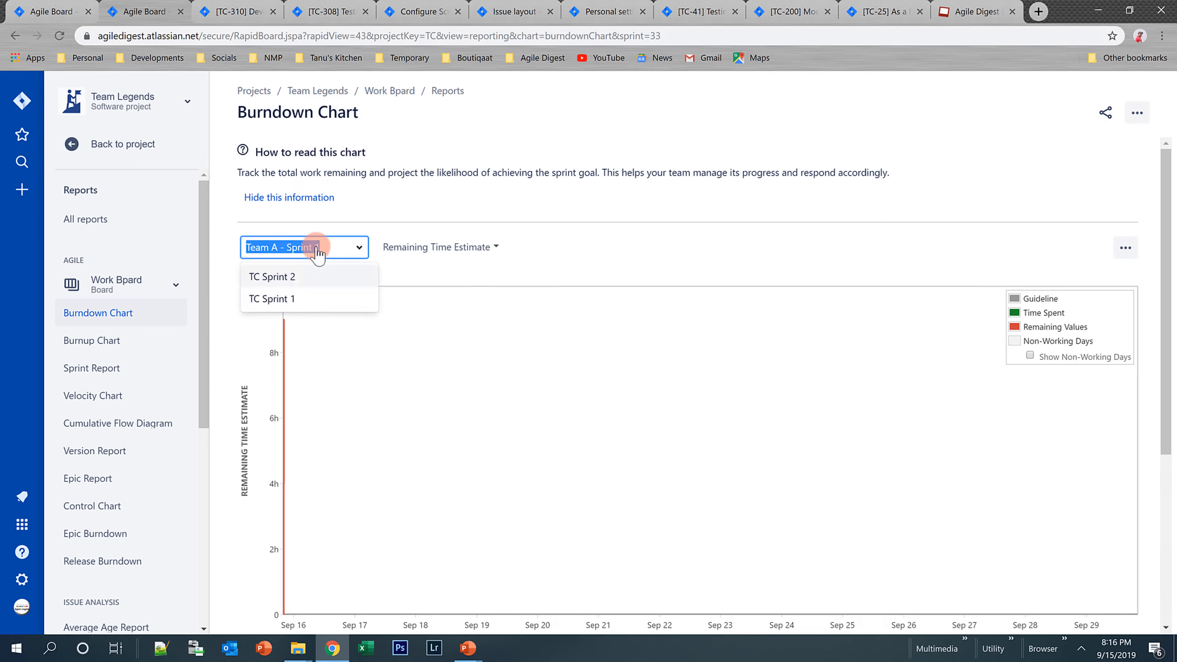
left_click(282, 306)
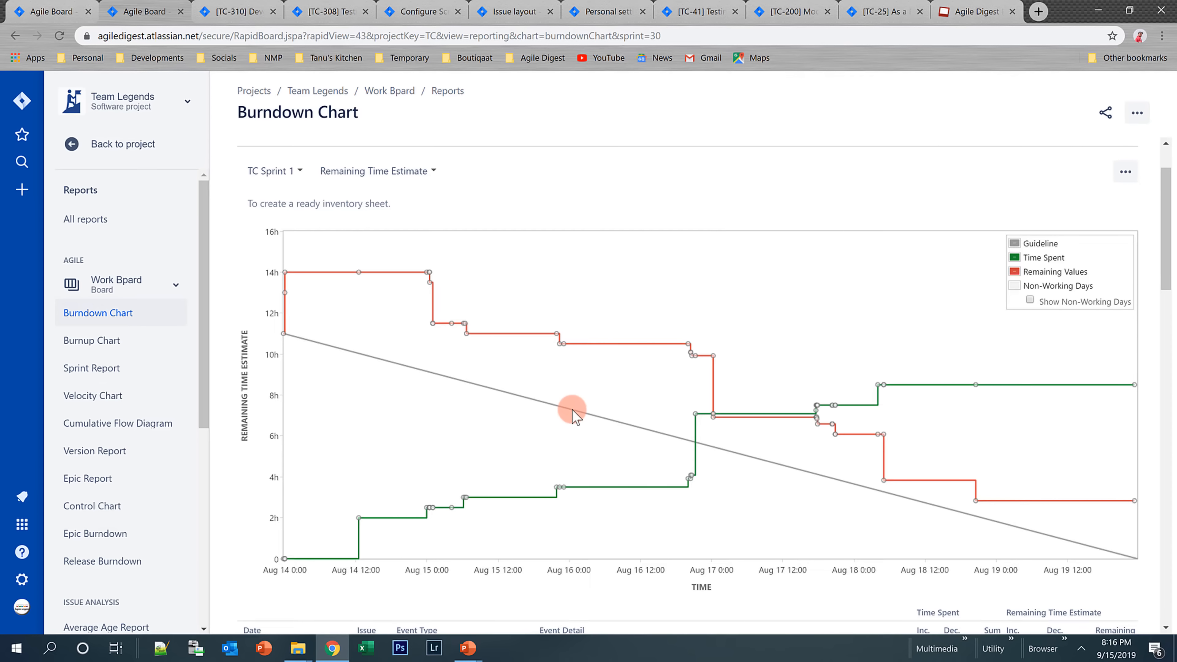
scroll(572, 409, "down", 8)
scroll(498, 475, "down", 5)
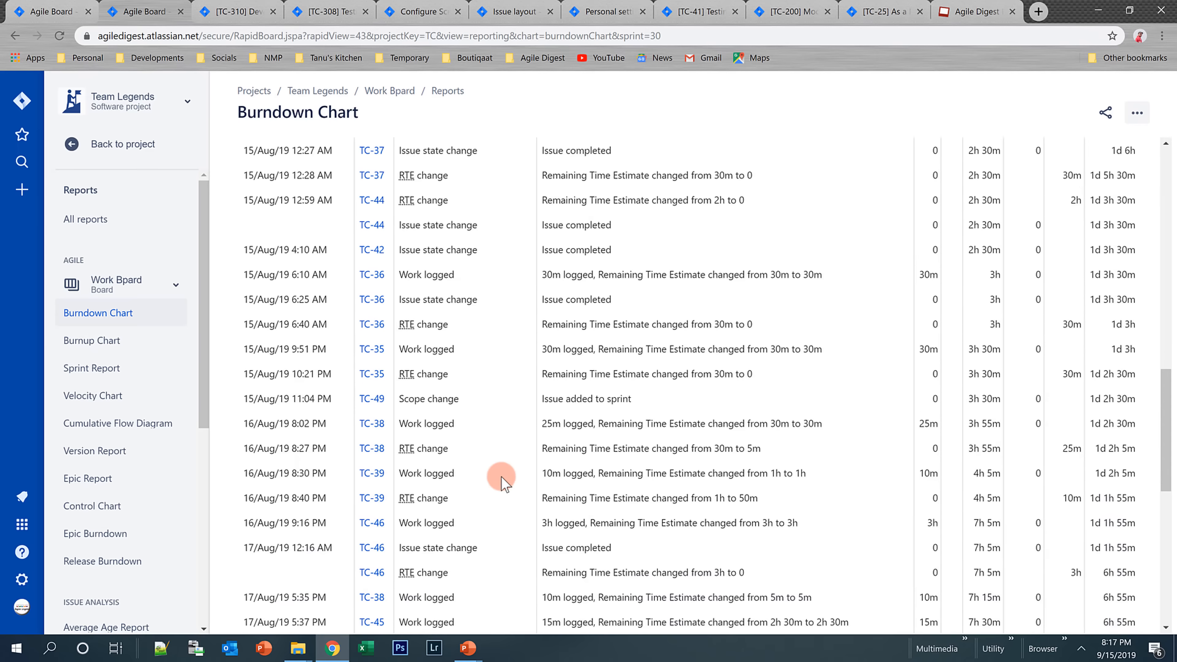
scroll(499, 476, "up", 15)
scroll(502, 482, "down", 3)
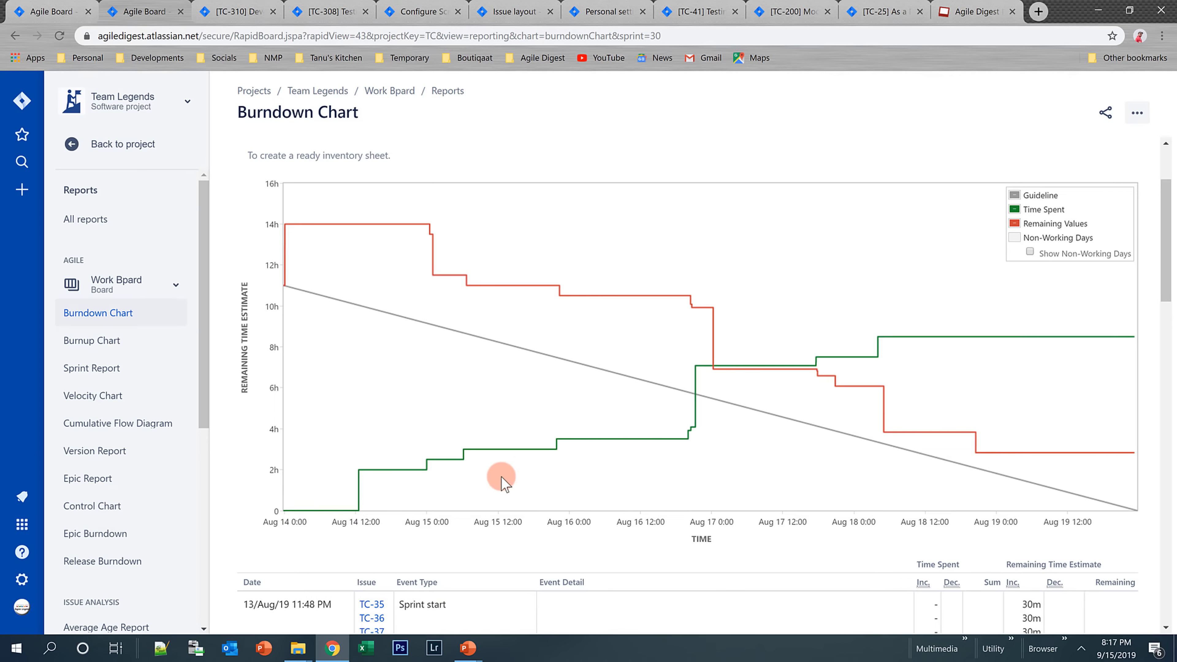
- Switch to the PowerPoint slide show
key("alt+Tab")
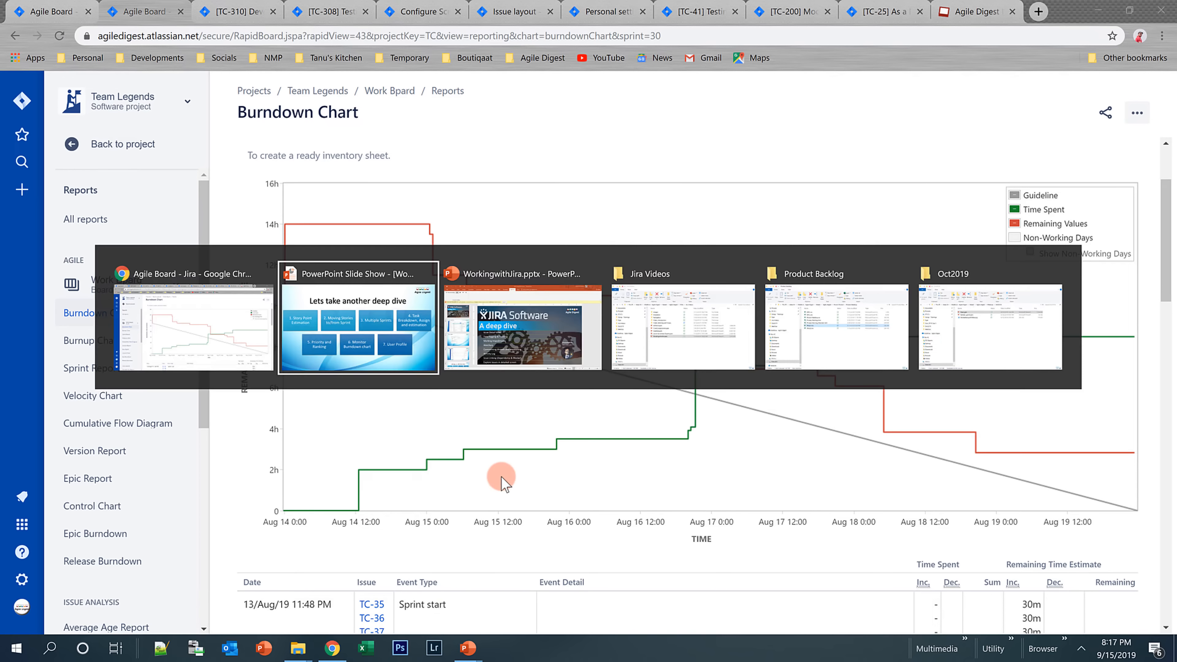